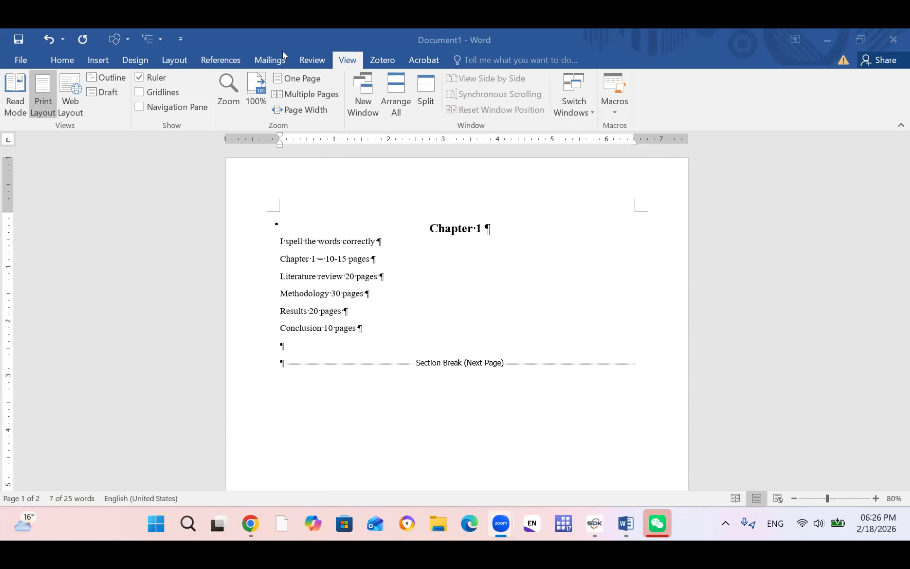
# Step: Refocus the Chapter 1 Word window and switch to the Review tab
pyautogui.click(302, 63)
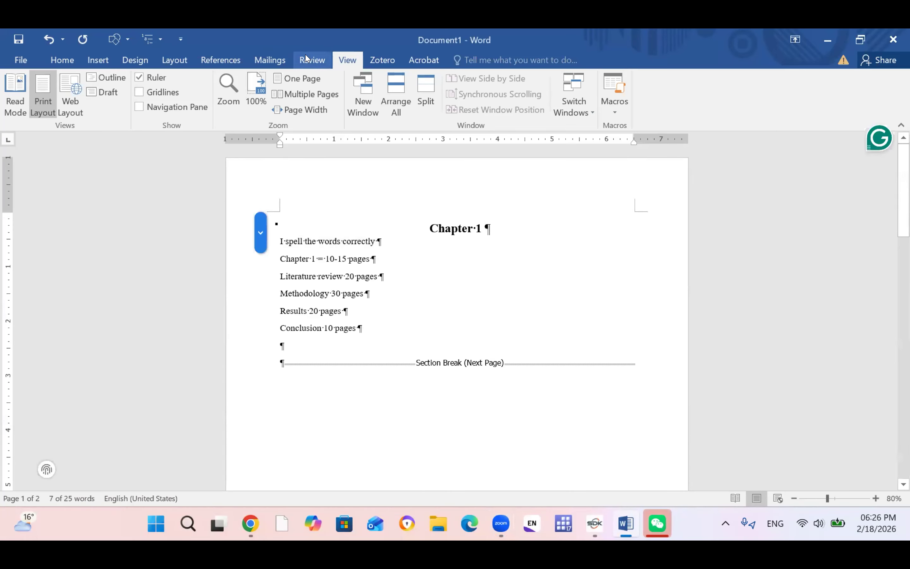
pyautogui.click(307, 59)
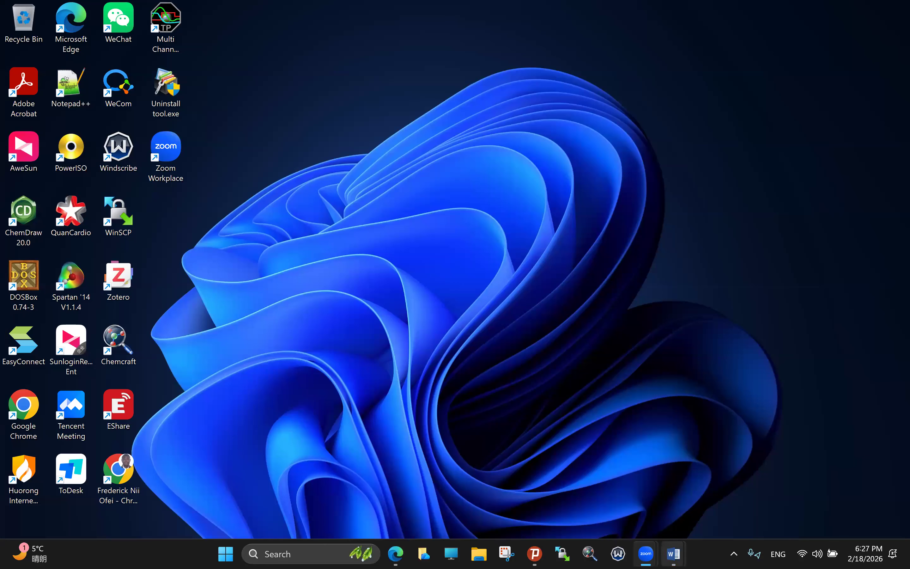
# Step: Bring up the commented Document1, toggle the Ruler off and back on, then switch to One Page view
pyautogui.moveTo(673, 553)
pyautogui.click(609, 490)
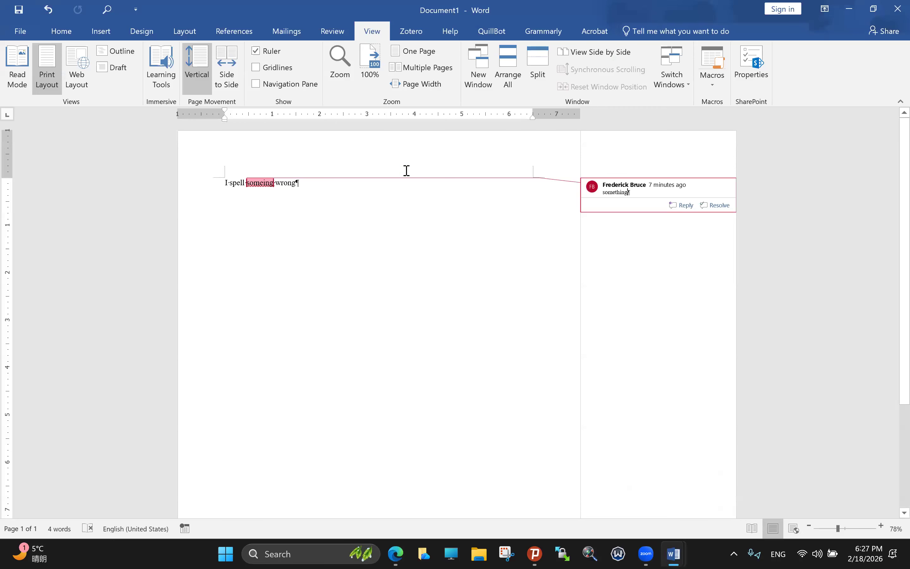
pyautogui.click(255, 51)
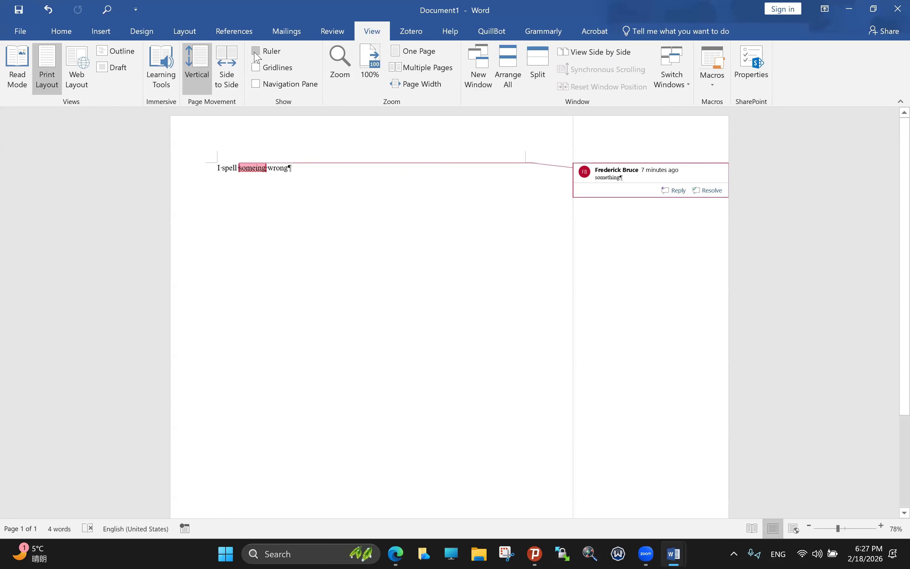
pyautogui.click(256, 56)
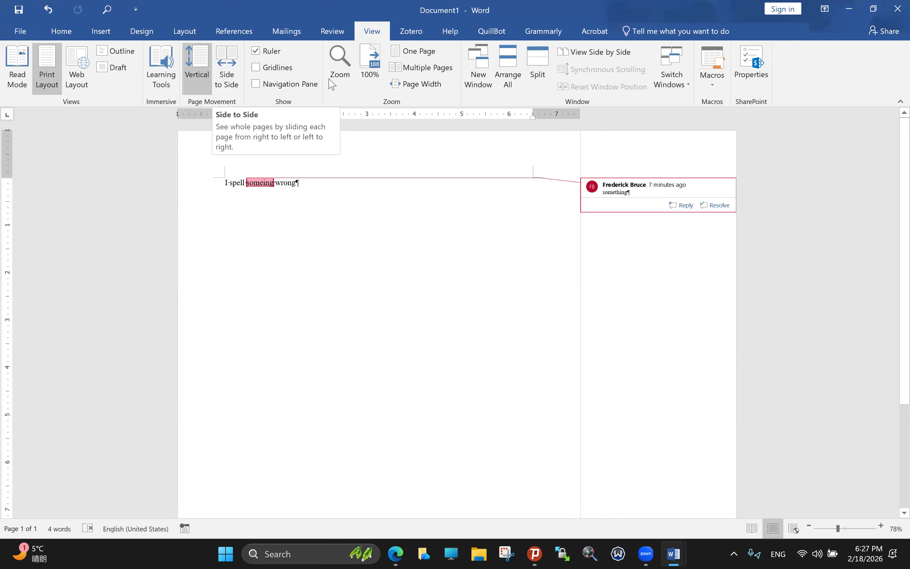
pyautogui.click(414, 76)
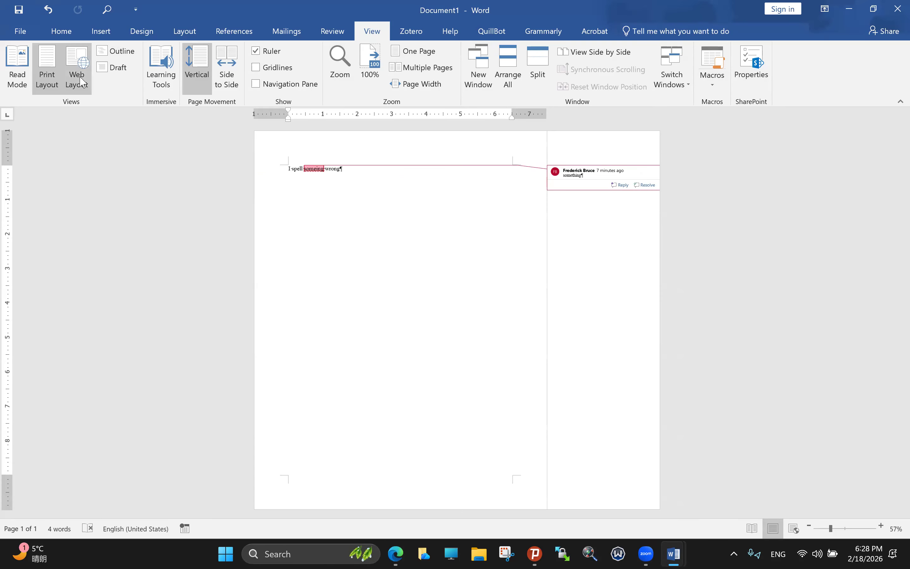
pyautogui.click(27, 83)
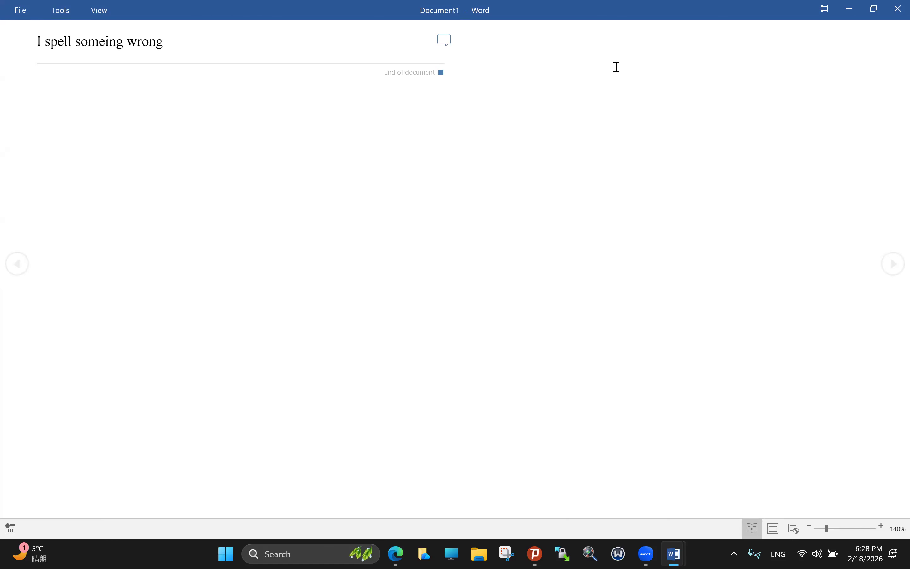
pyautogui.click(775, 529)
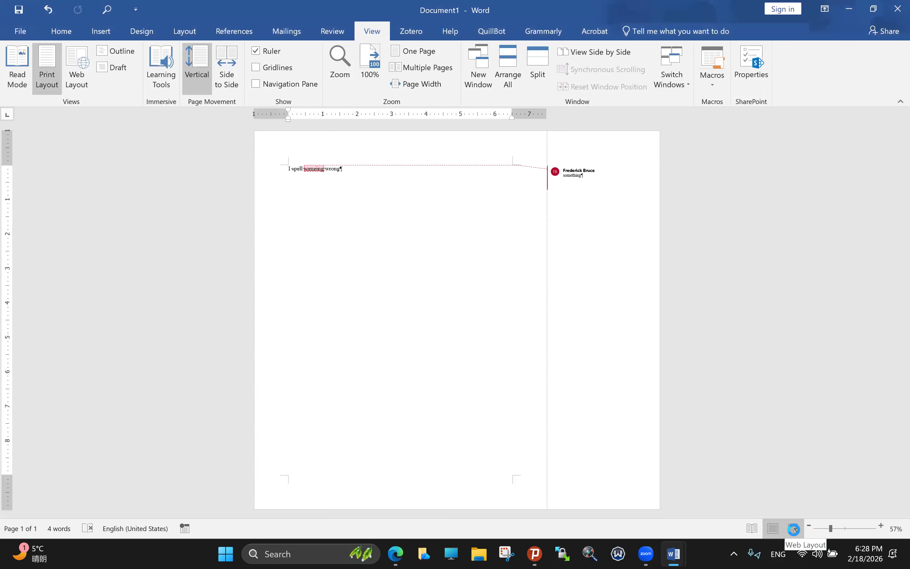
pyautogui.click(794, 530)
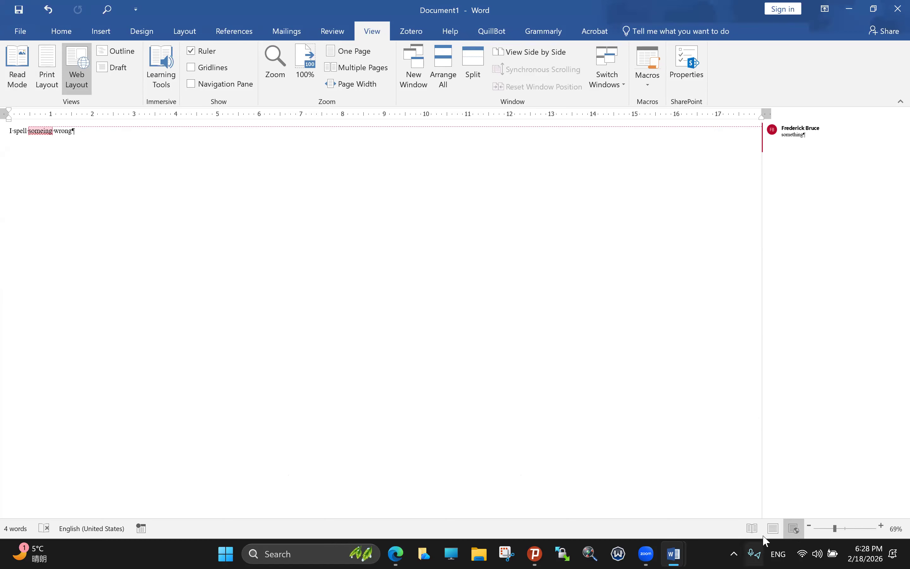
pyautogui.click(773, 529)
pyautogui.click(753, 529)
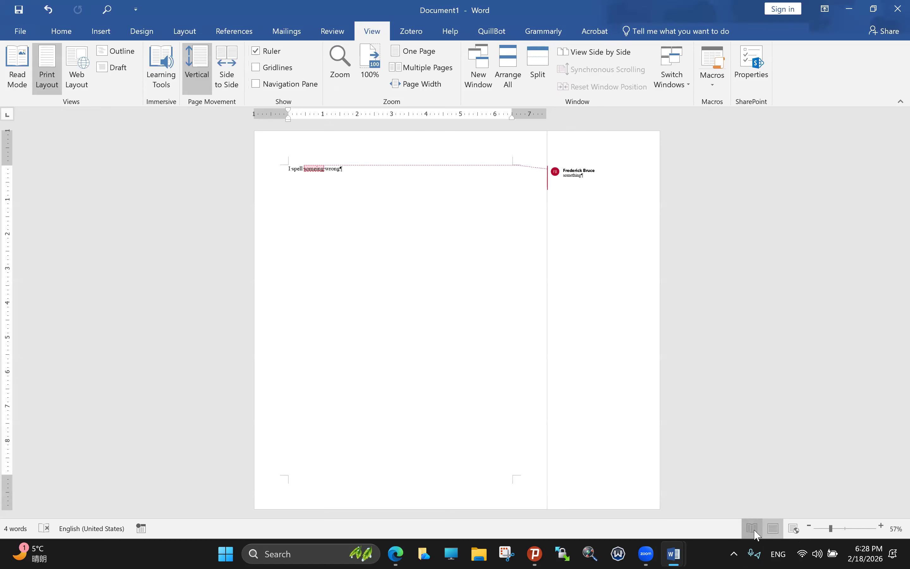
pyautogui.click(771, 530)
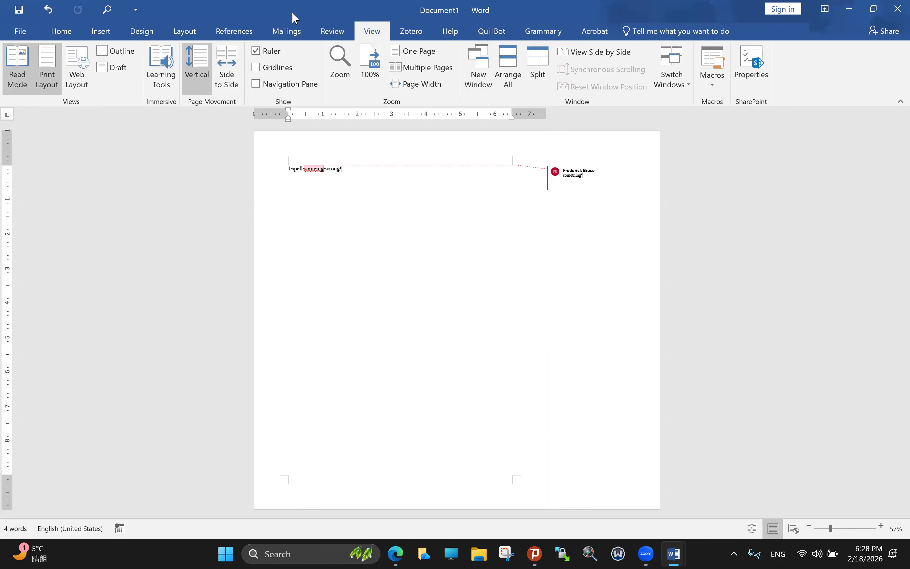
pyautogui.click(410, 32)
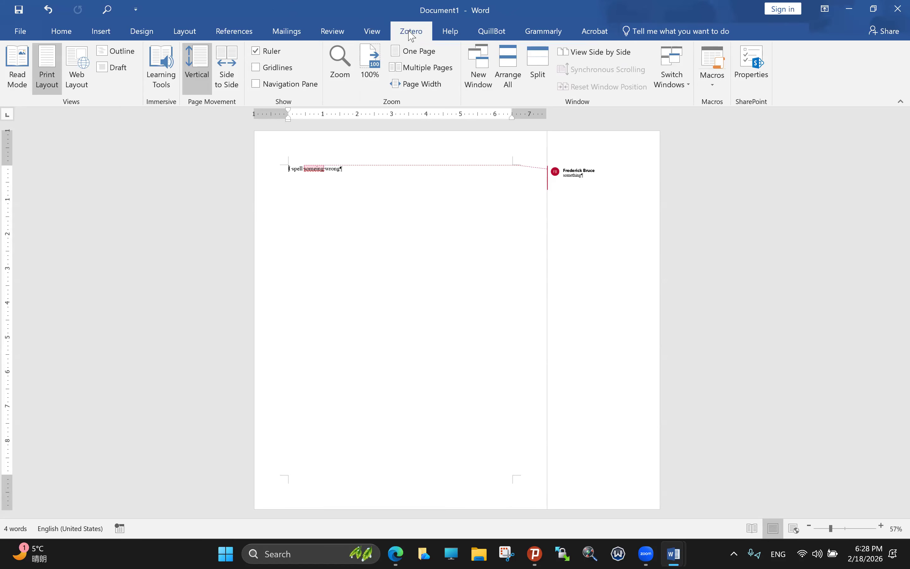
pyautogui.click(376, 34)
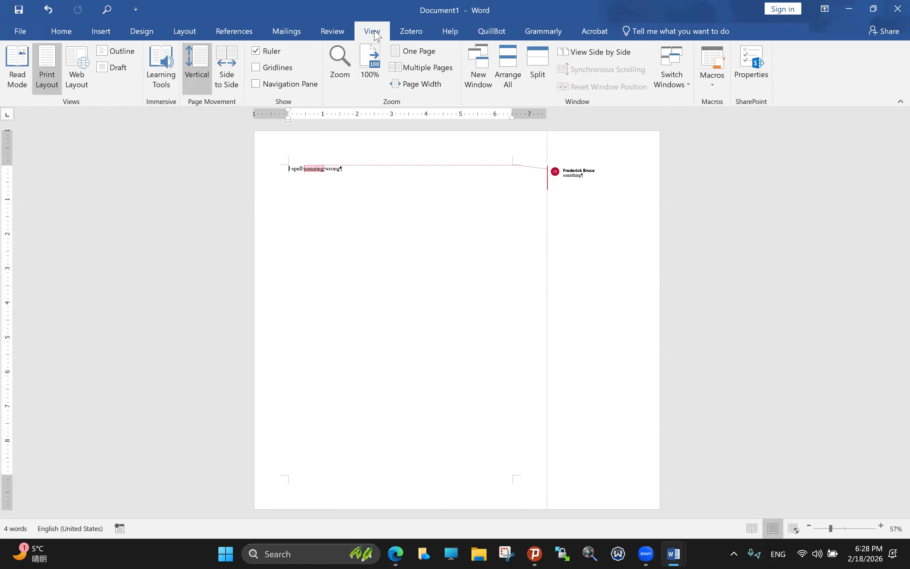
pyautogui.click(256, 84)
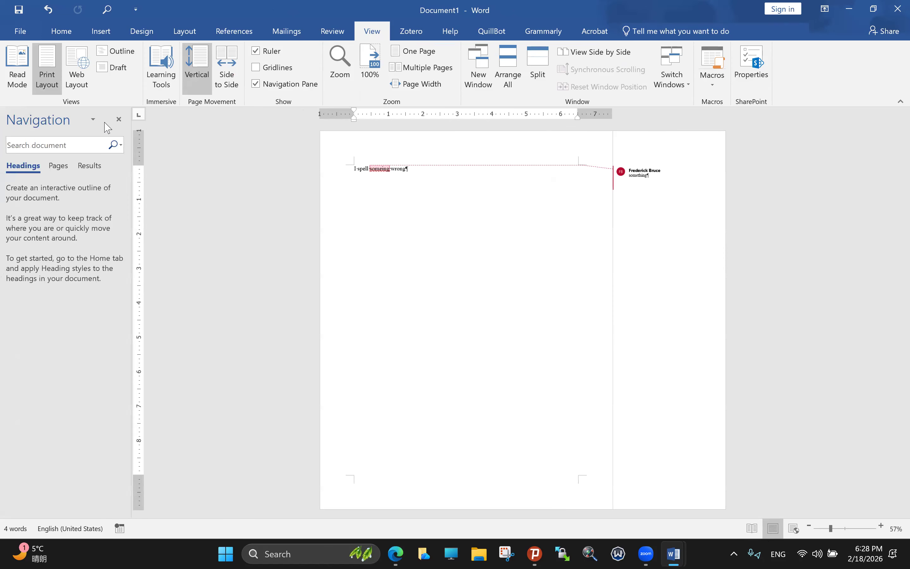
pyautogui.click(119, 119)
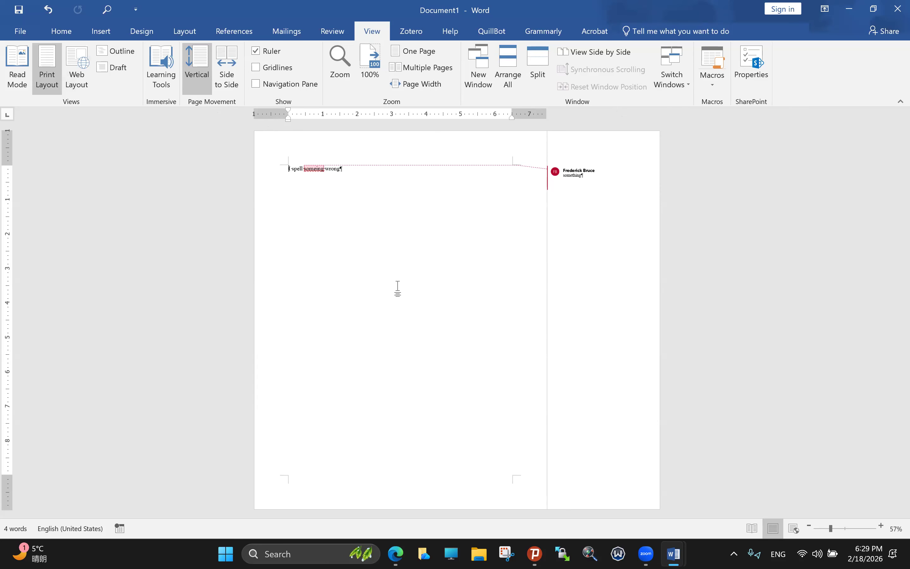
# Step: Switch back to Word and show the Snap Layouts panel with Win+Z
pyautogui.hotkey('alt', 'Tab')
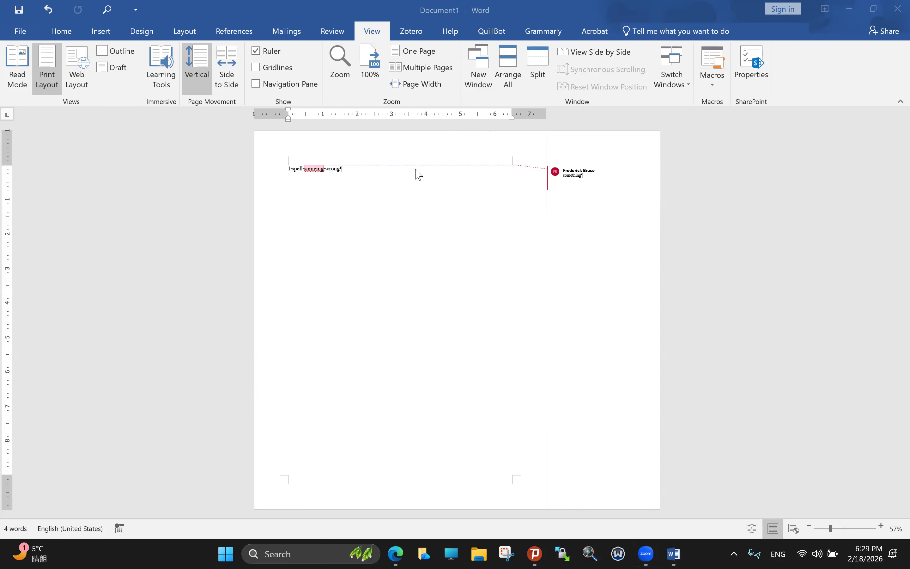
pyautogui.press('super+z')
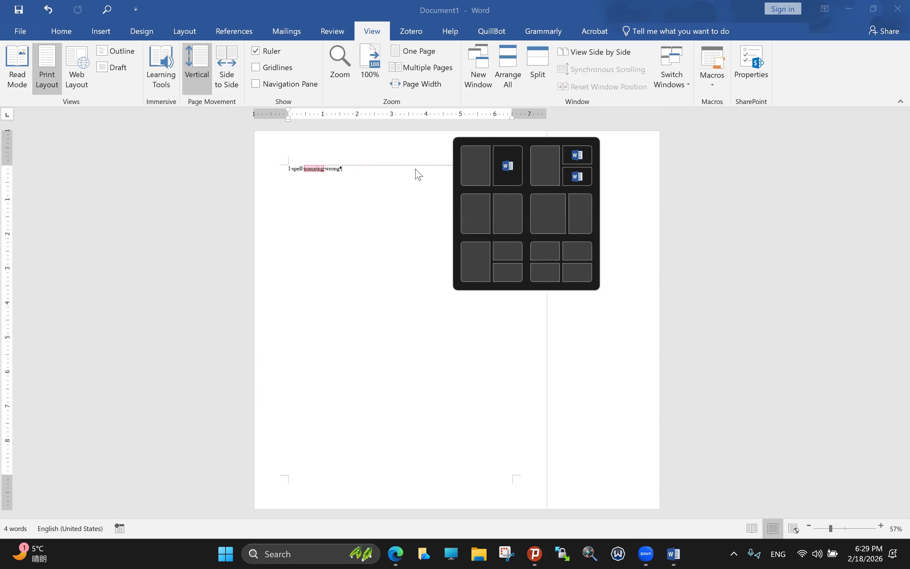
# Step: Close the Snap Layouts panel so the commented page is clear
pyautogui.press('Escape')
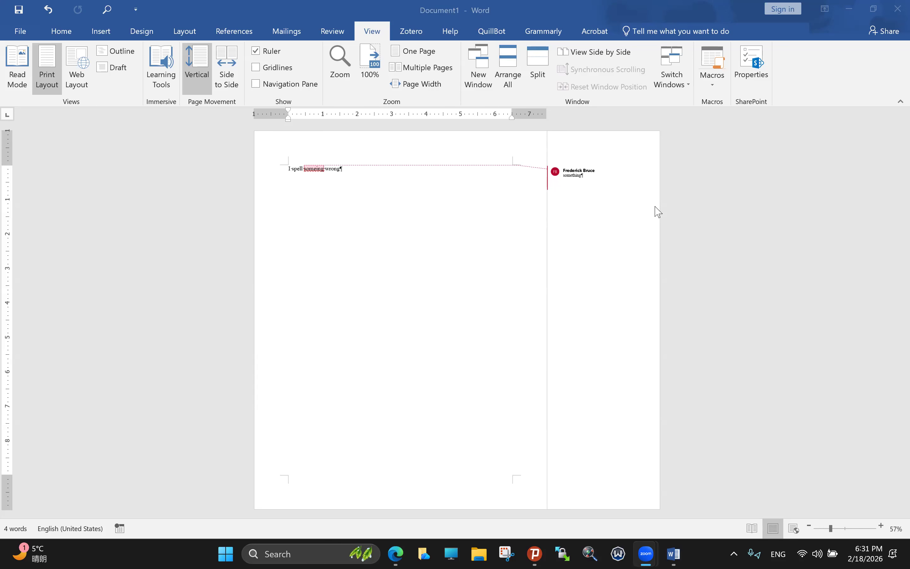
pyautogui.click(674, 189)
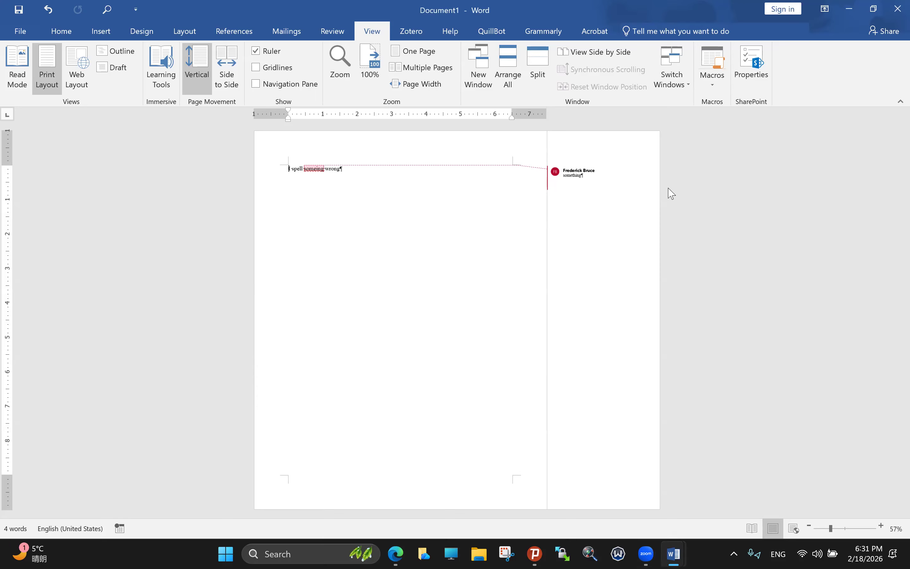
pyautogui.click(571, 186)
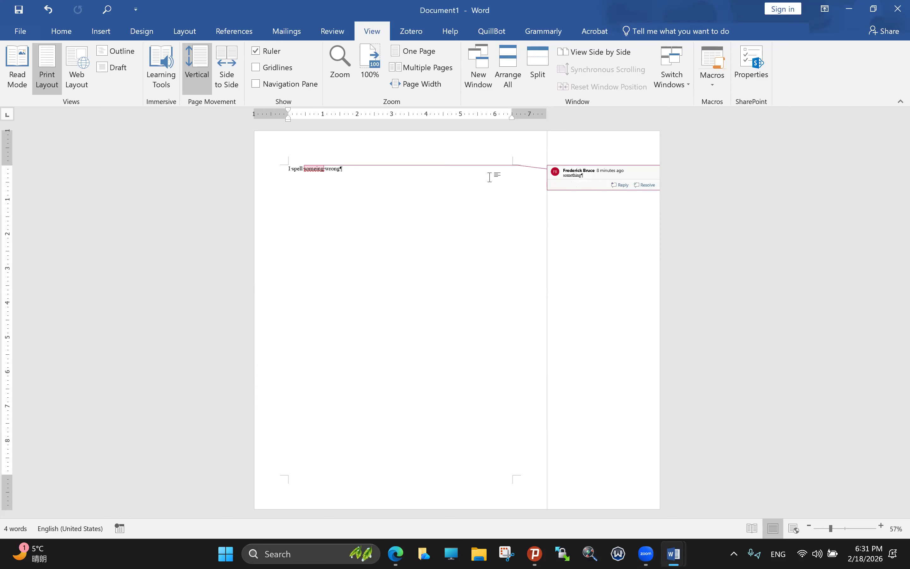
pyautogui.click(386, 208)
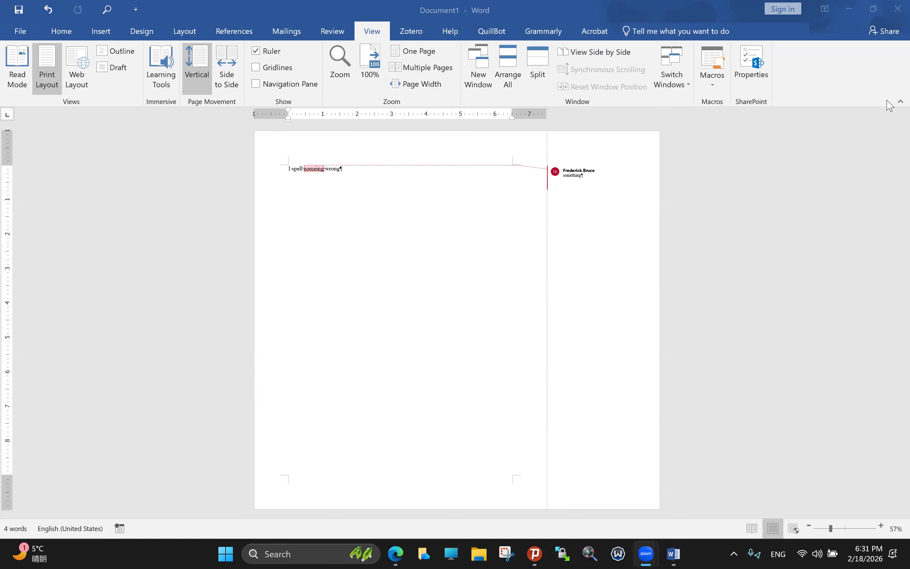
# Step: Back out of File and the ribbon menu, then collapse the ribbon to tab names only
pyautogui.click(20, 36)
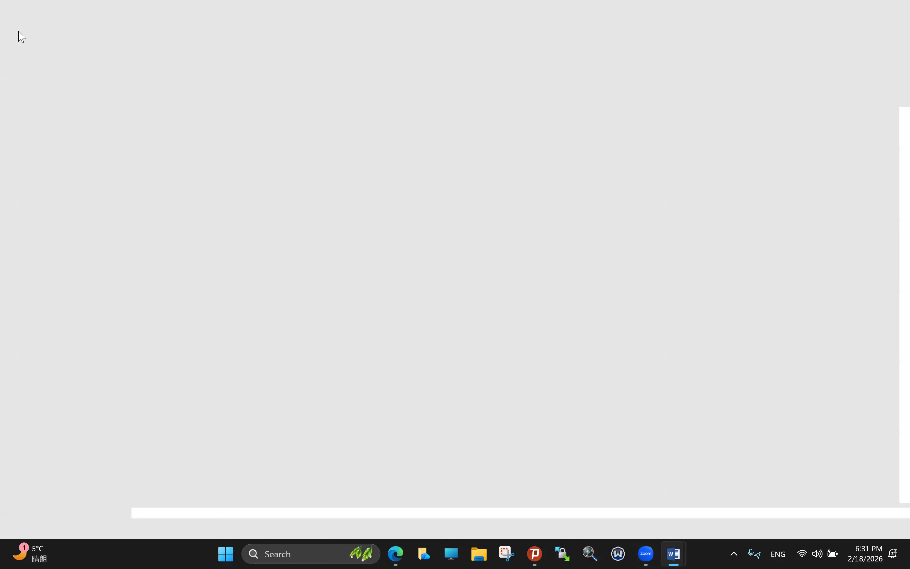
pyautogui.press('Escape')
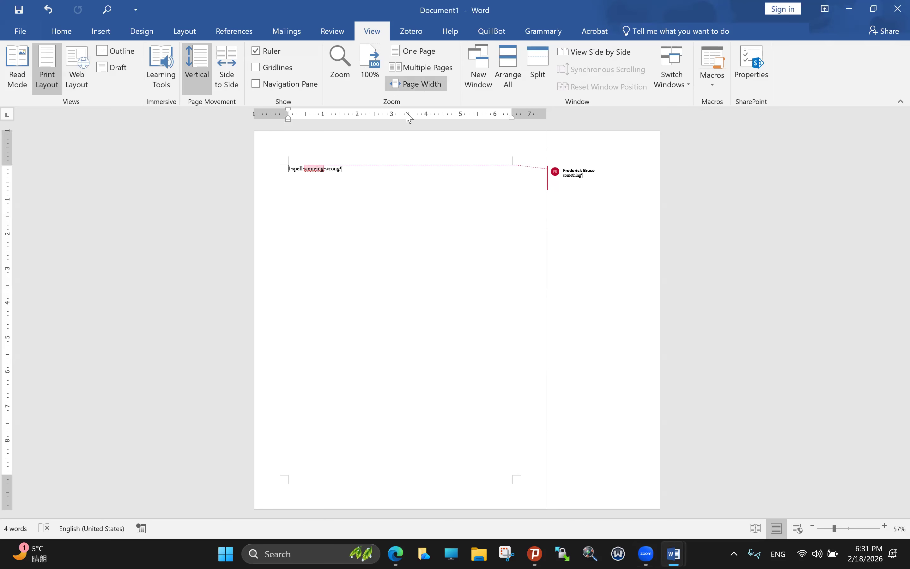
pyautogui.rightClick(862, 89)
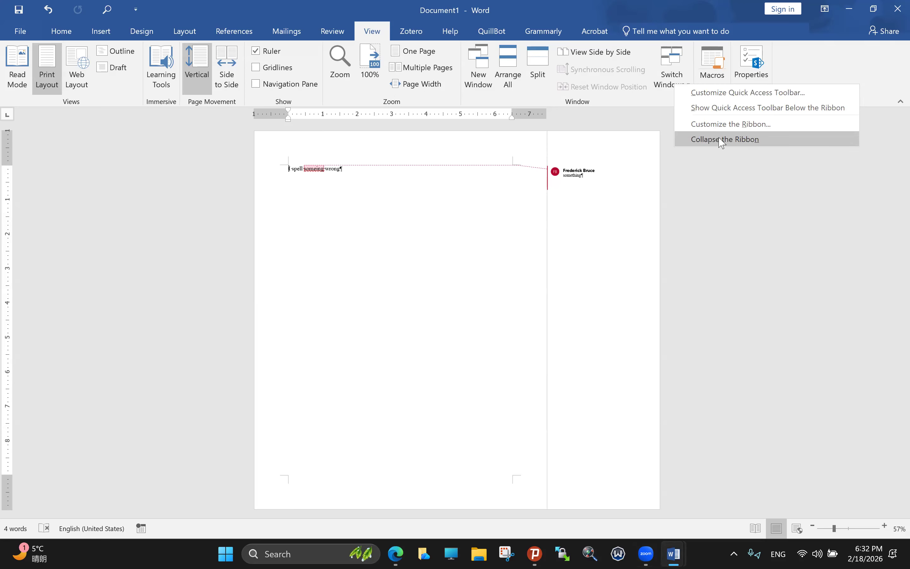
pyautogui.press('Escape')
pyautogui.click(900, 101)
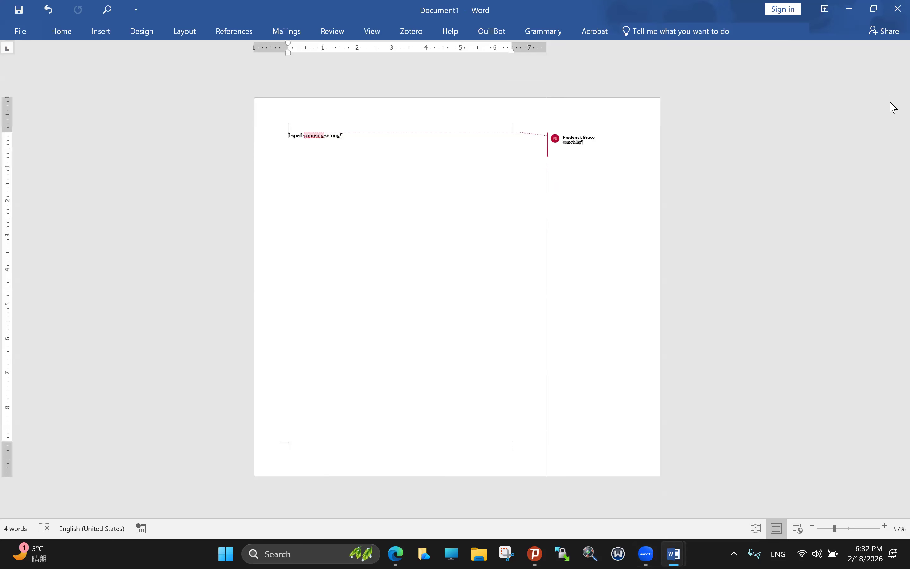
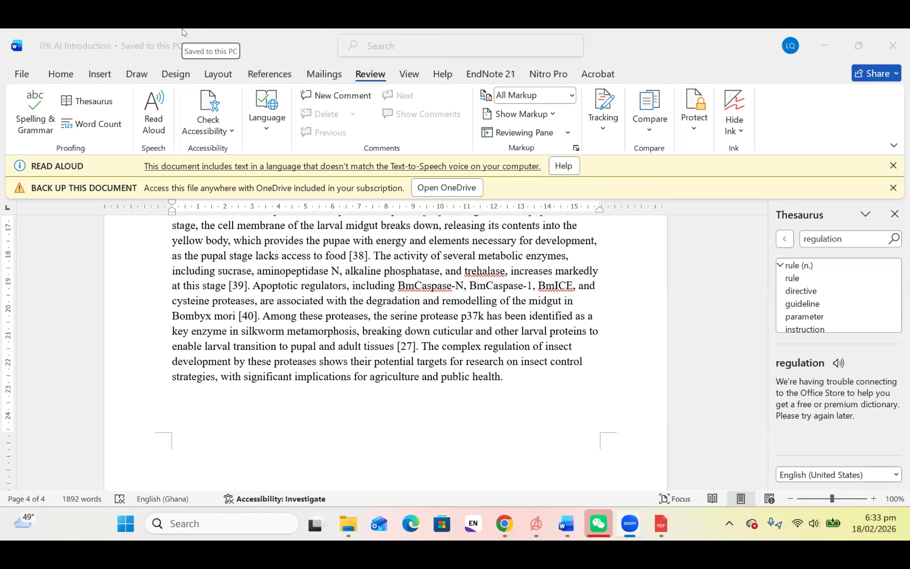
# Step: Open and dismiss the Word window's system menu a few times
pyautogui.rightClick(151, 43)
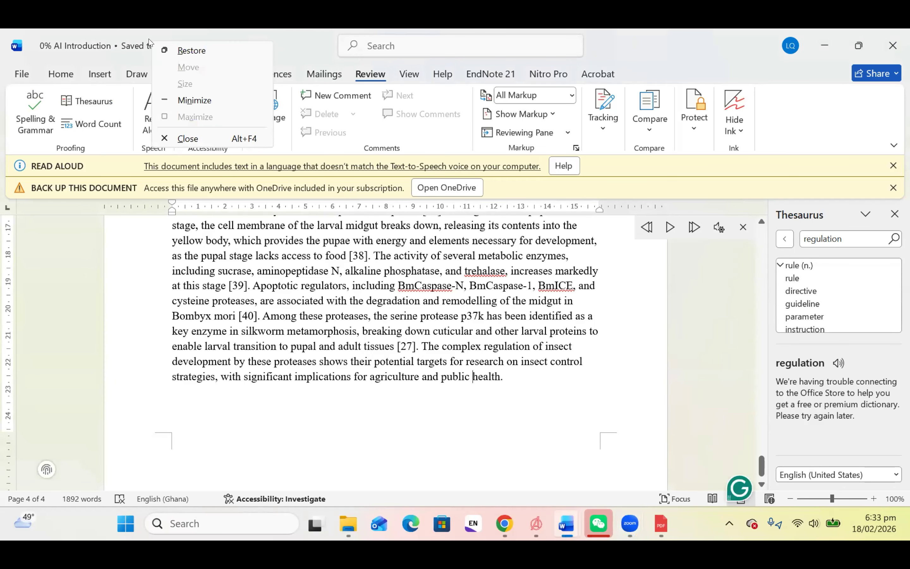
pyautogui.click(237, 30)
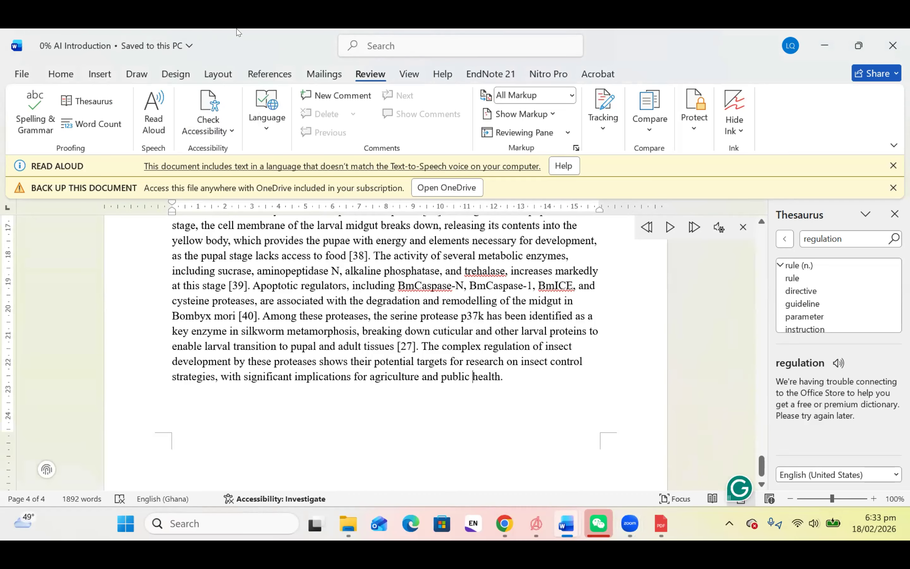
pyautogui.rightClick(206, 50)
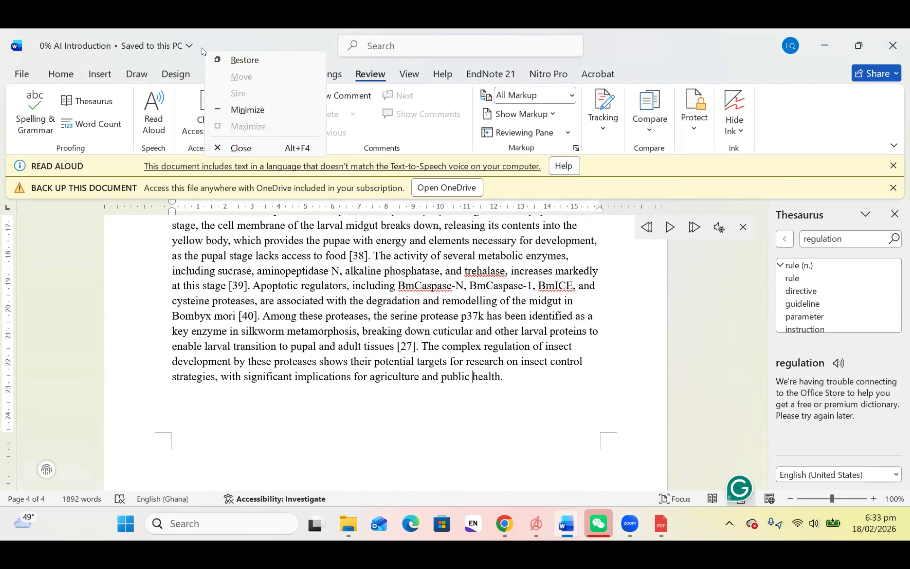
pyautogui.click(86, 42)
pyautogui.rightClick(86, 41)
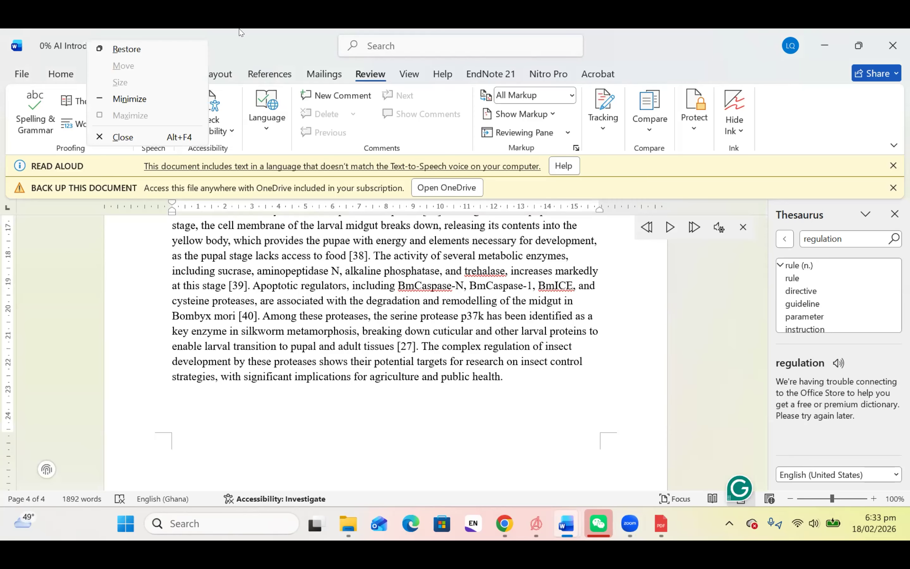
pyautogui.click(260, 33)
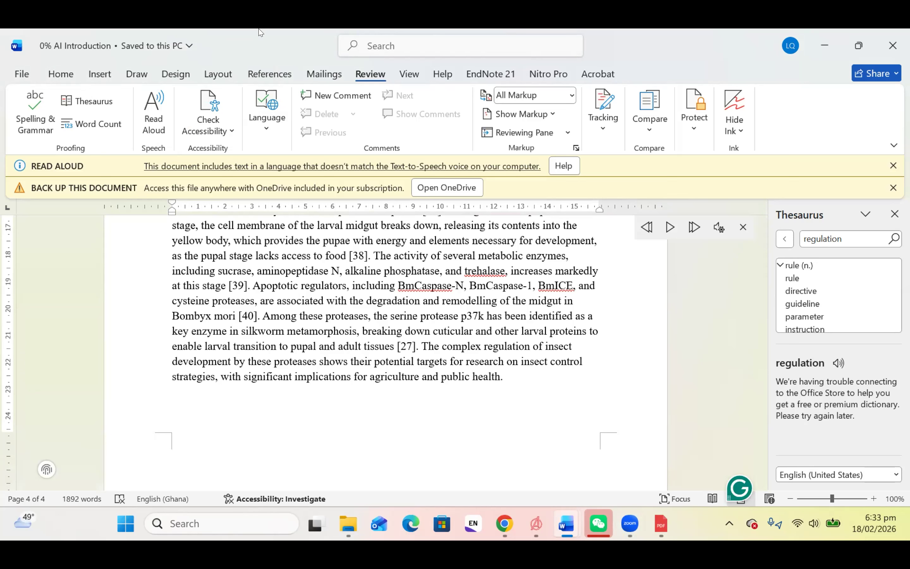
# Step: On Home, view the custom New Group's Save, Undo and Repeat commands, then close the list
pyautogui.click(59, 73)
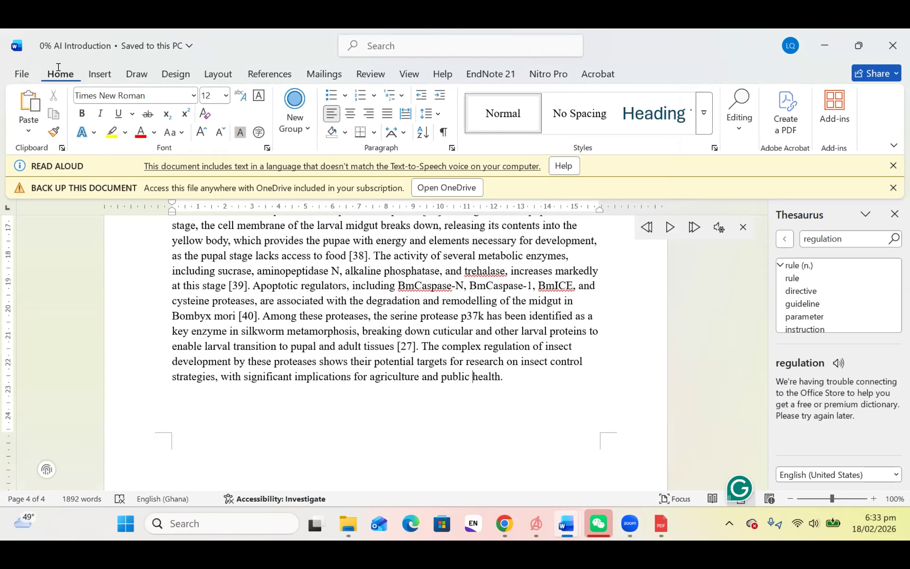
pyautogui.click(295, 113)
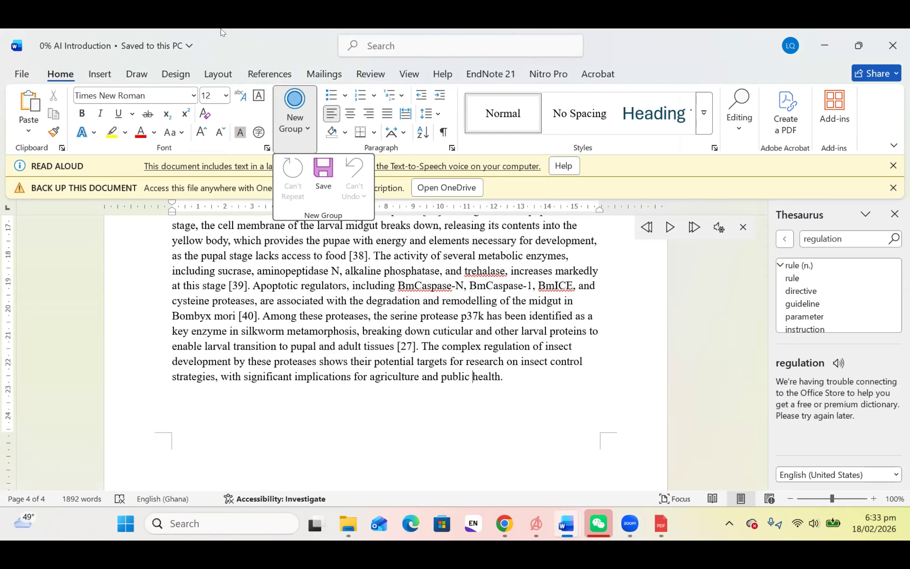
pyautogui.click(270, 50)
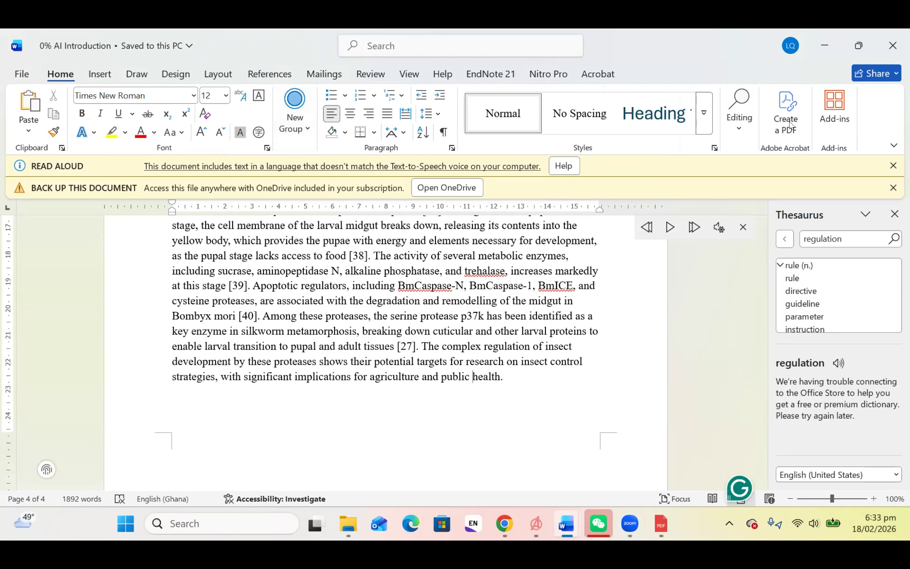
pyautogui.rightClick(882, 120)
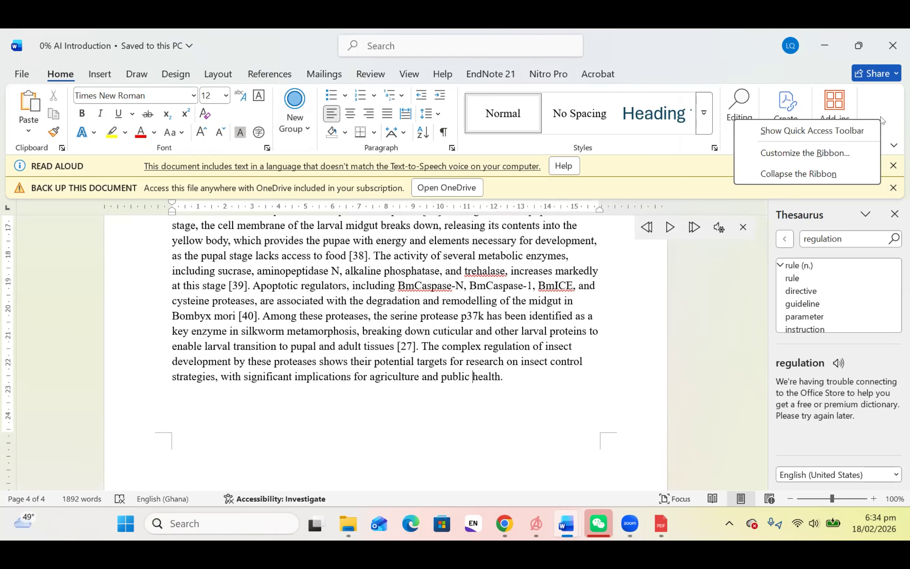
pyautogui.click(838, 154)
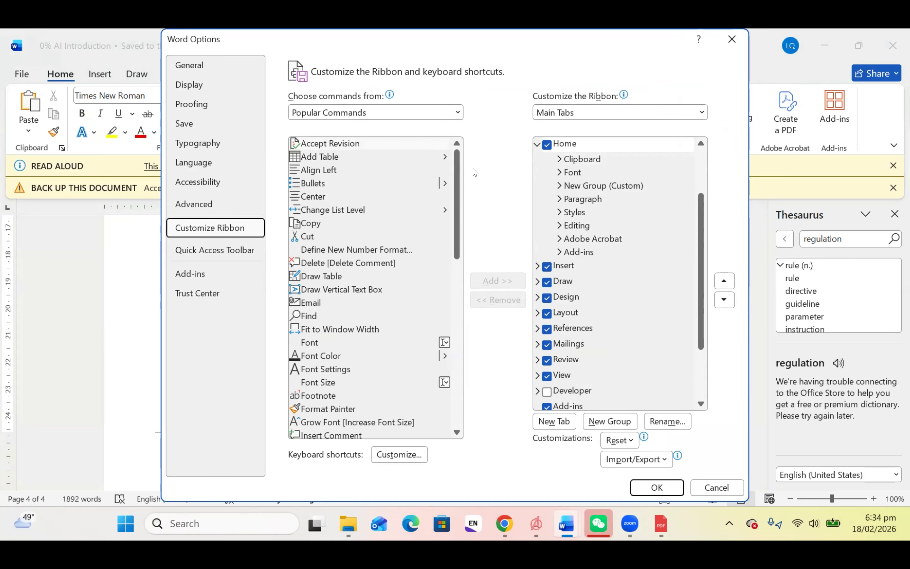
pyautogui.moveTo(459, 202); pyautogui.dragTo(464, 316)
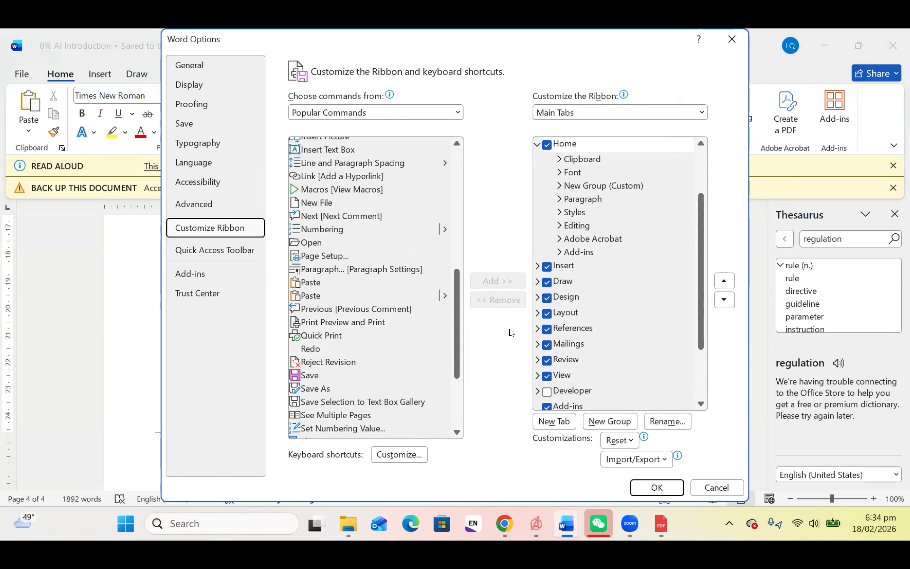
pyautogui.click(374, 374)
pyautogui.click(373, 374)
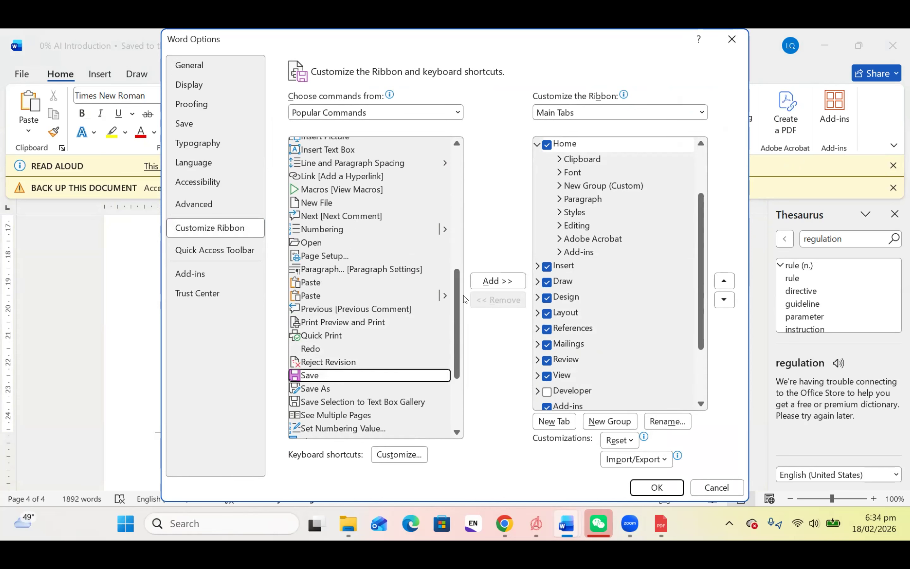
pyautogui.click(480, 285)
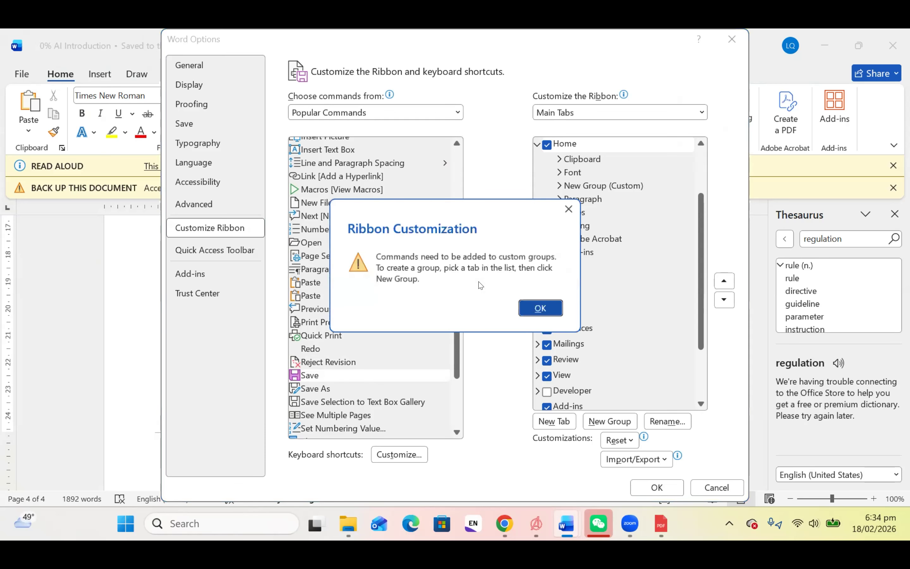
pyautogui.click(548, 307)
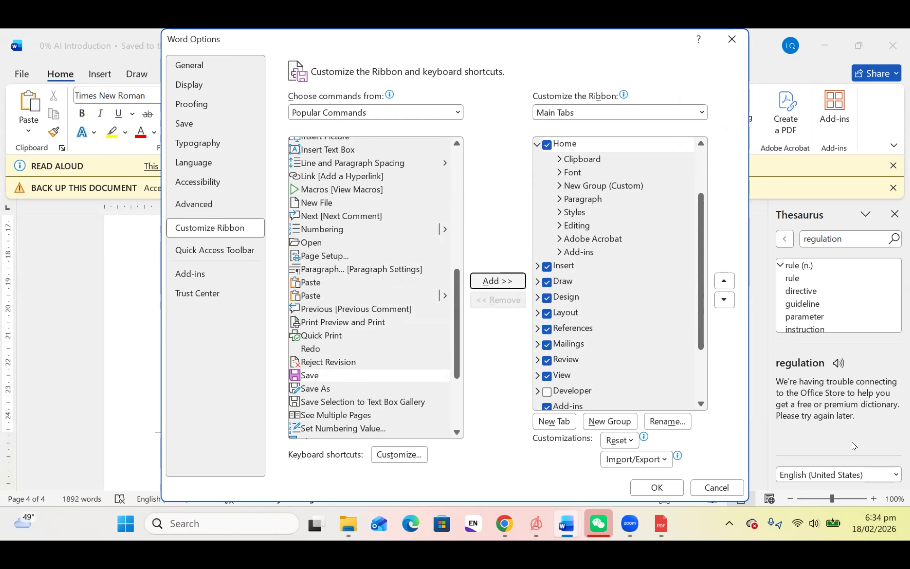
pyautogui.click(717, 487)
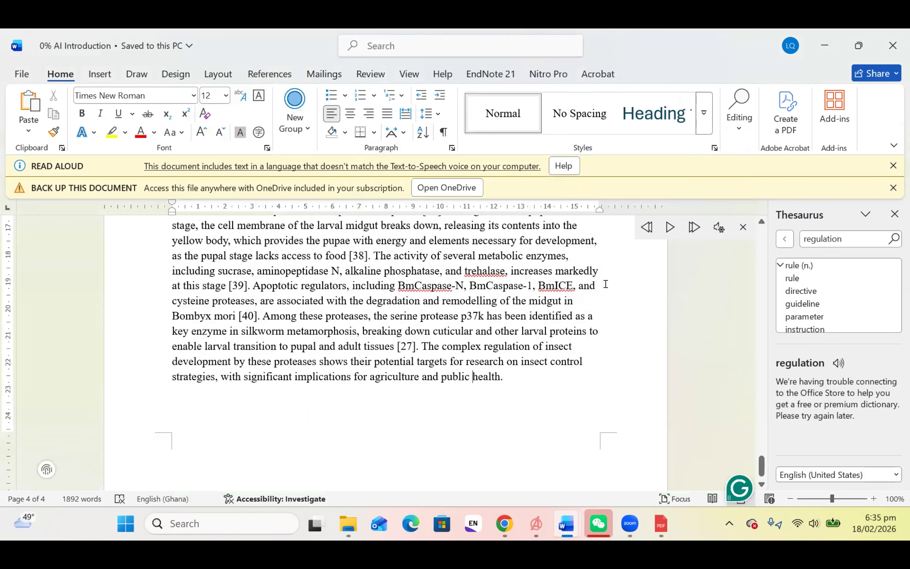
# Step: Show the quick Save, Undo and Redo shortcuts, then place the cursor before 'health'
pyautogui.rightClick(255, 44)
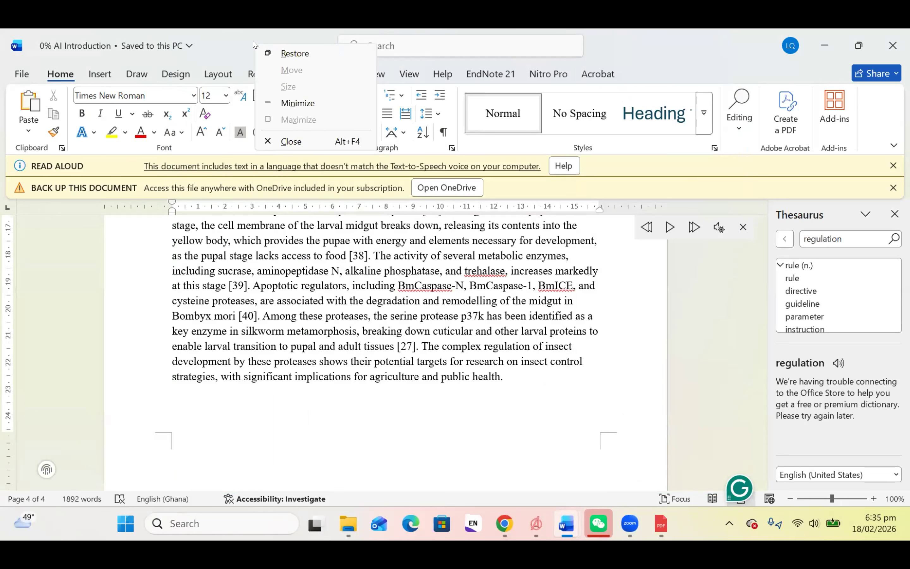
pyautogui.click(875, 126)
pyautogui.rightClick(873, 125)
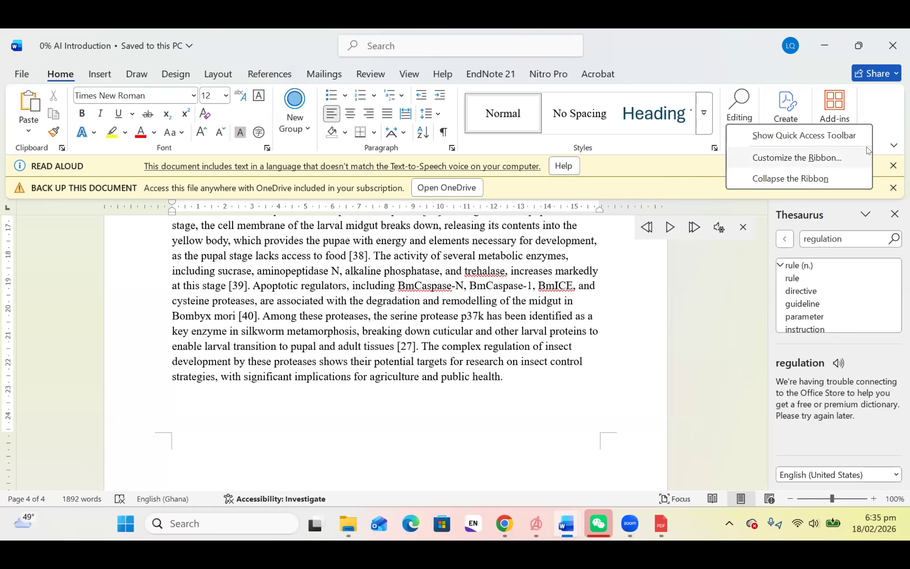
pyautogui.click(859, 134)
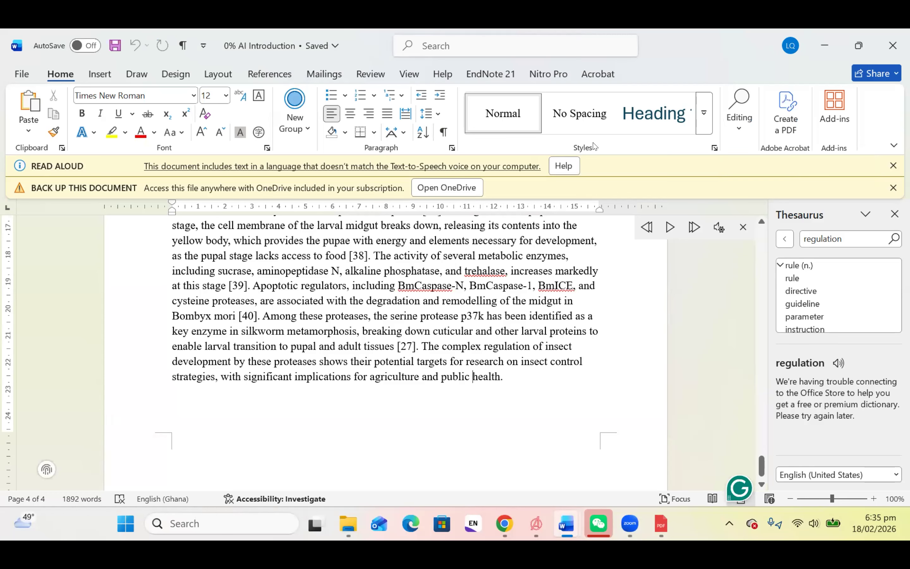
pyautogui.click(473, 377)
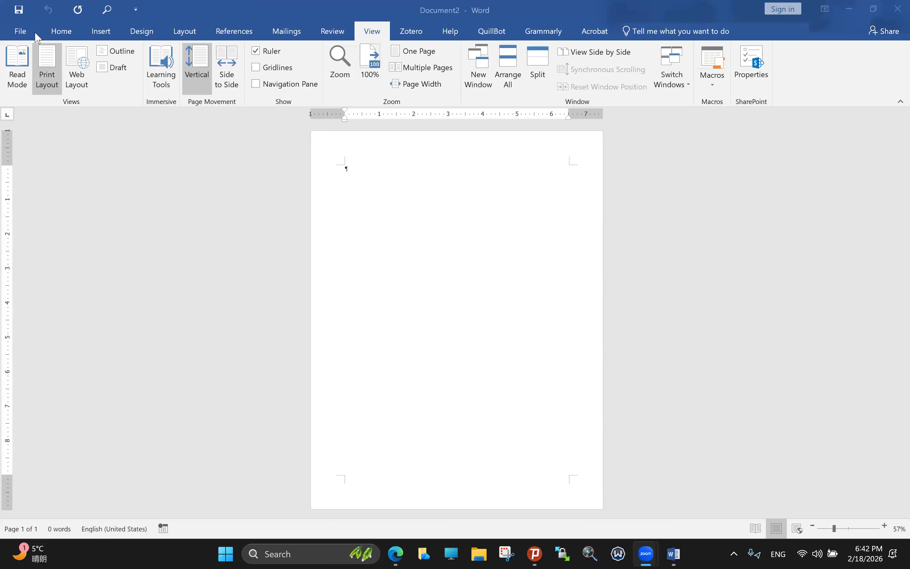
# Step: Zoom the page to window width and insert a new equation
pyautogui.click(473, 182)
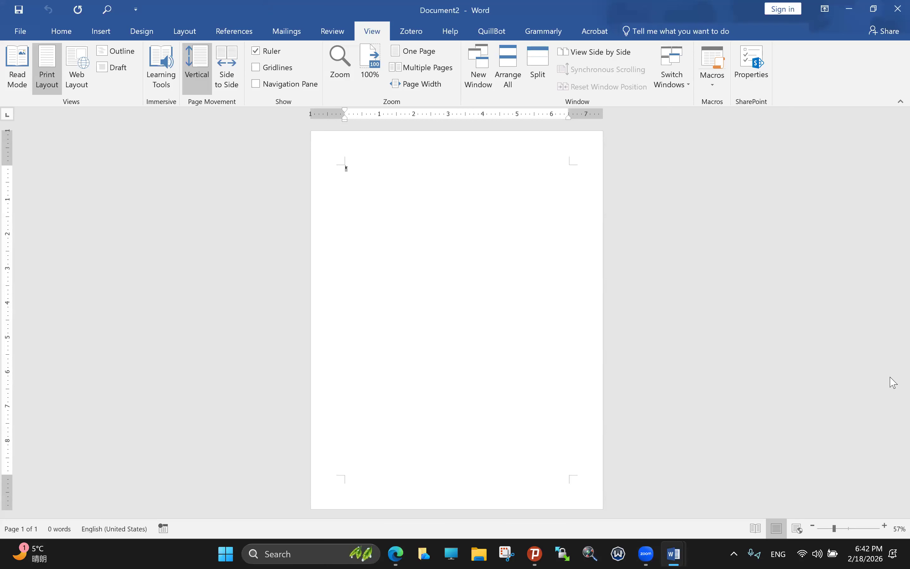
pyautogui.click(852, 529)
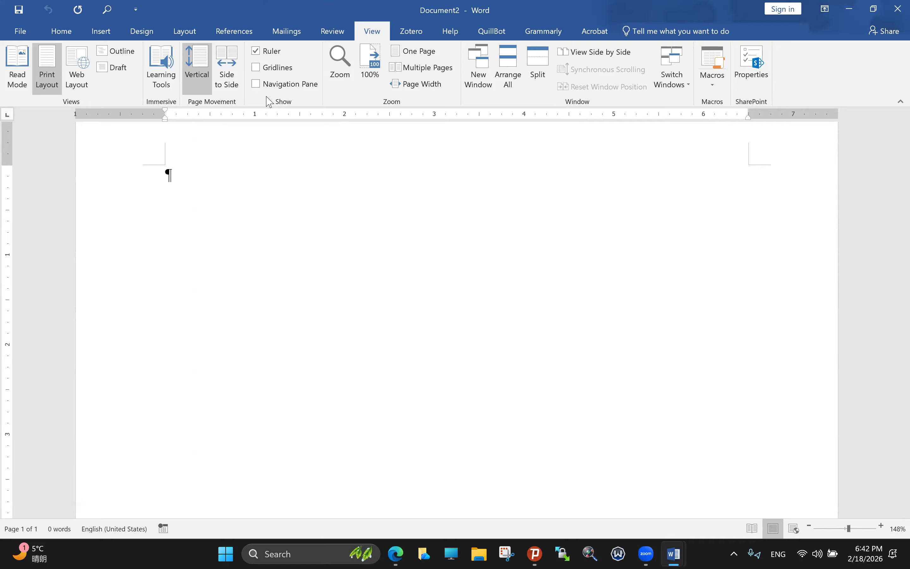
pyautogui.click(61, 33)
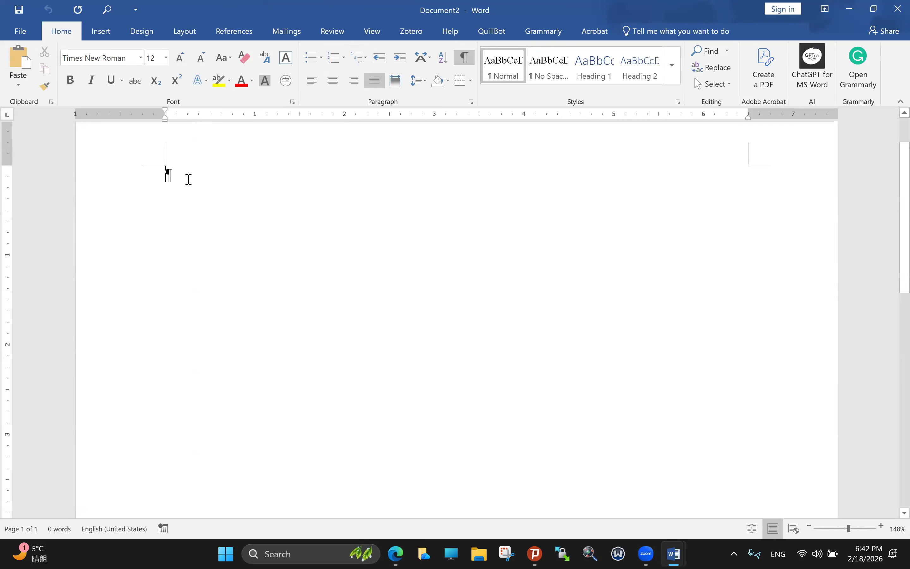
pyautogui.click(101, 31)
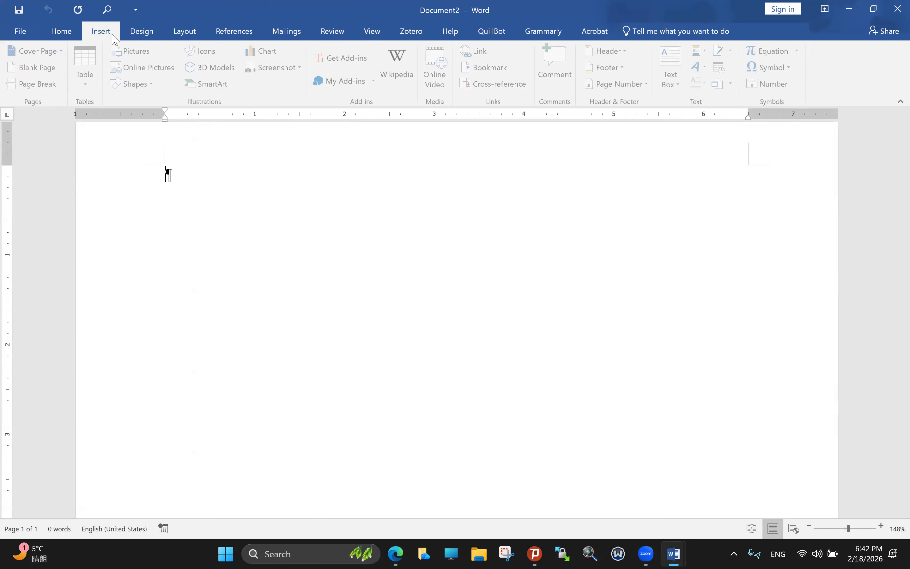
pyautogui.click(777, 53)
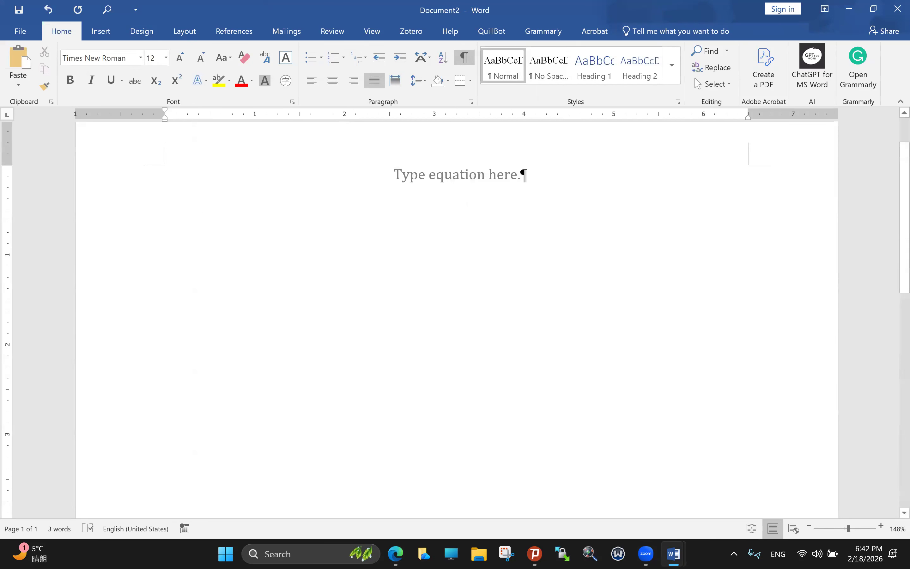
# Step: Add blank lines below the equation and preview a 3x1 table in the Table grid
pyautogui.press('Return')
pyautogui.press('Return')
pyautogui.click(109, 32)
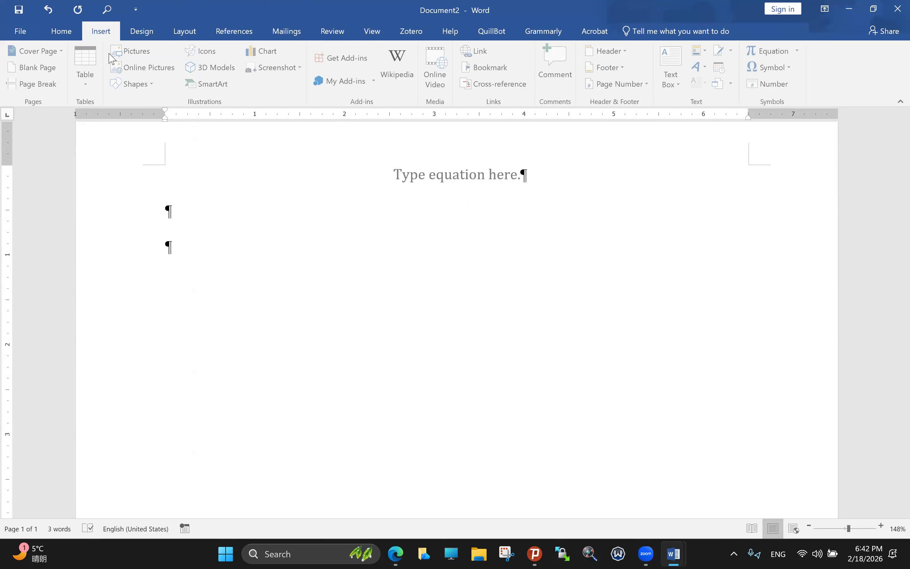
pyautogui.click(92, 77)
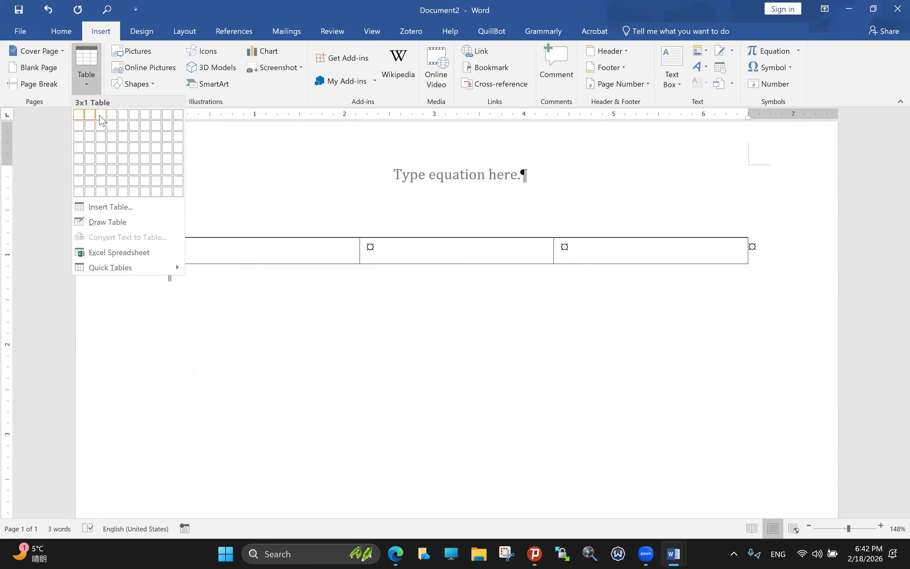
# Step: Insert a one-row, three-column table, narrow the outer columns, and type '...()' in the last cell
pyautogui.click(100, 115)
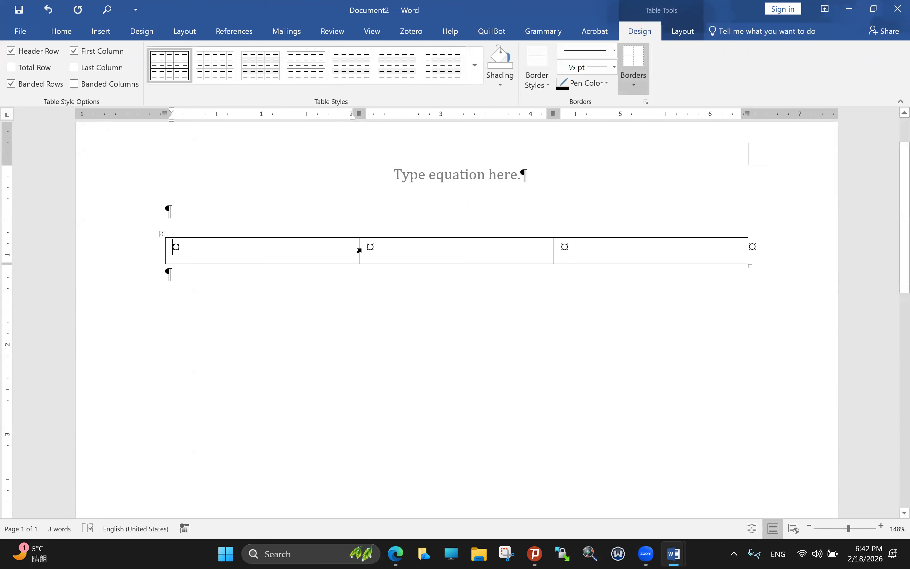
pyautogui.moveTo(359, 248); pyautogui.dragTo(193, 254)
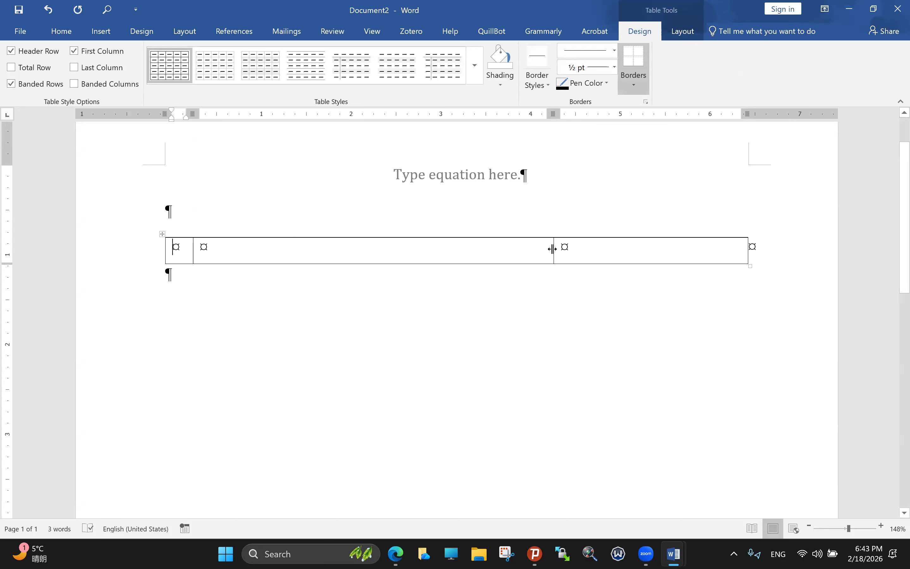
pyautogui.moveTo(554, 248); pyautogui.dragTo(704, 251)
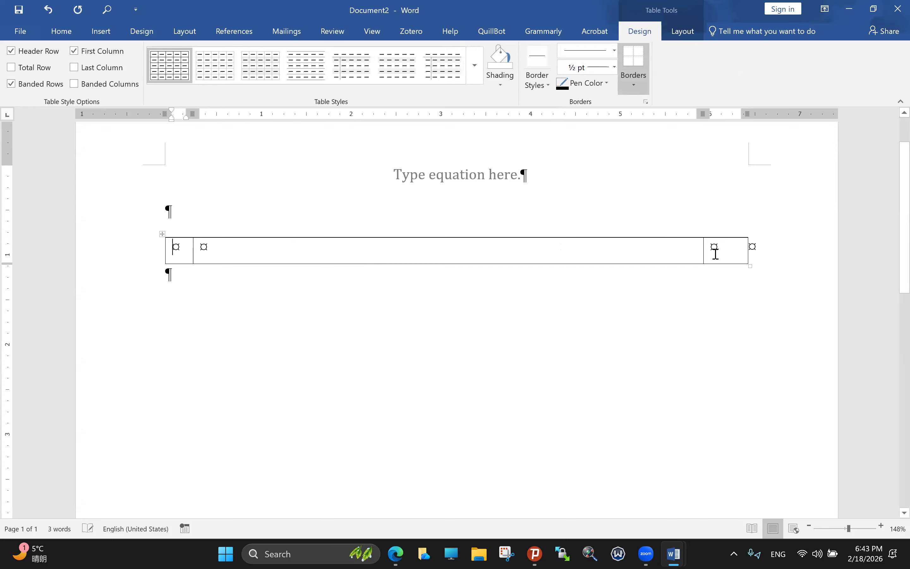
pyautogui.click(715, 254)
pyautogui.write('...()')
pyautogui.scroll(2, 765, 295)
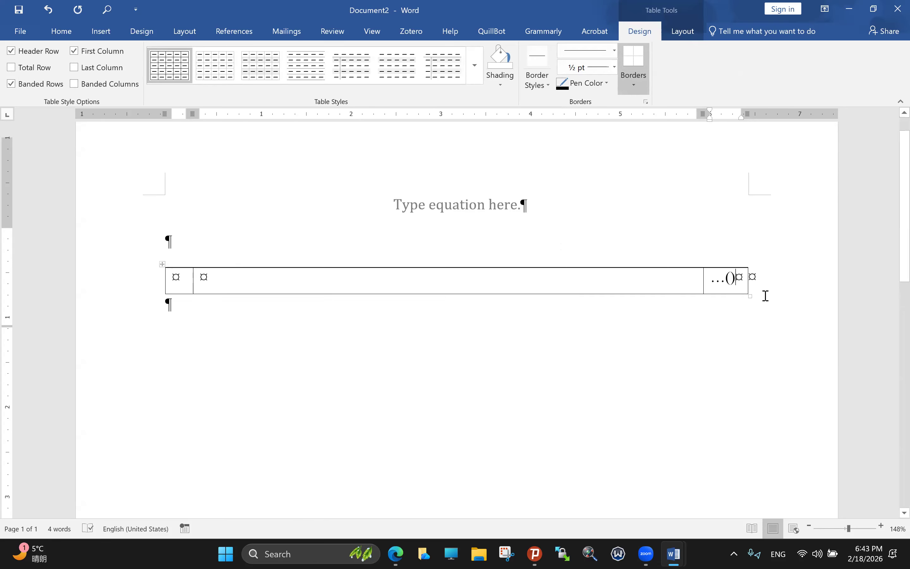
pyautogui.scroll(-1, 715, 264)
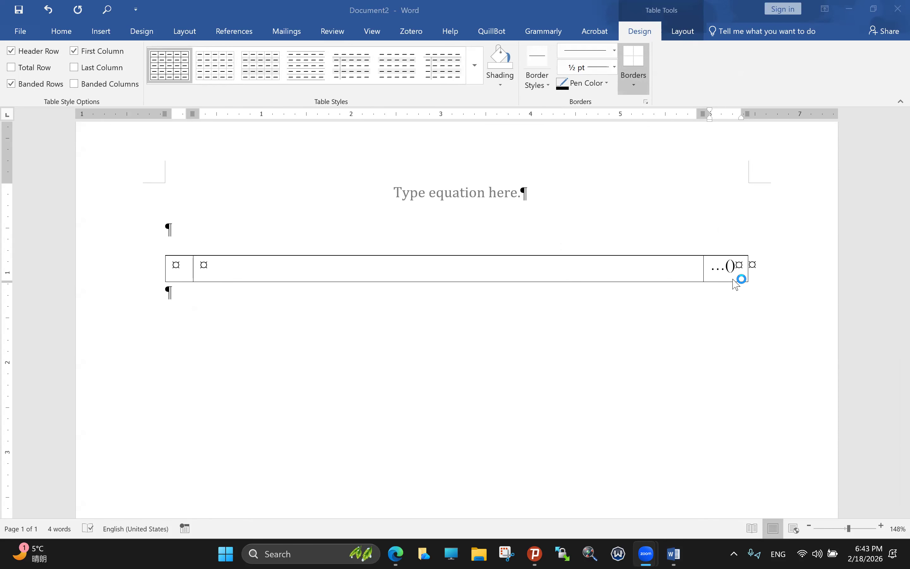
pyautogui.click(731, 267)
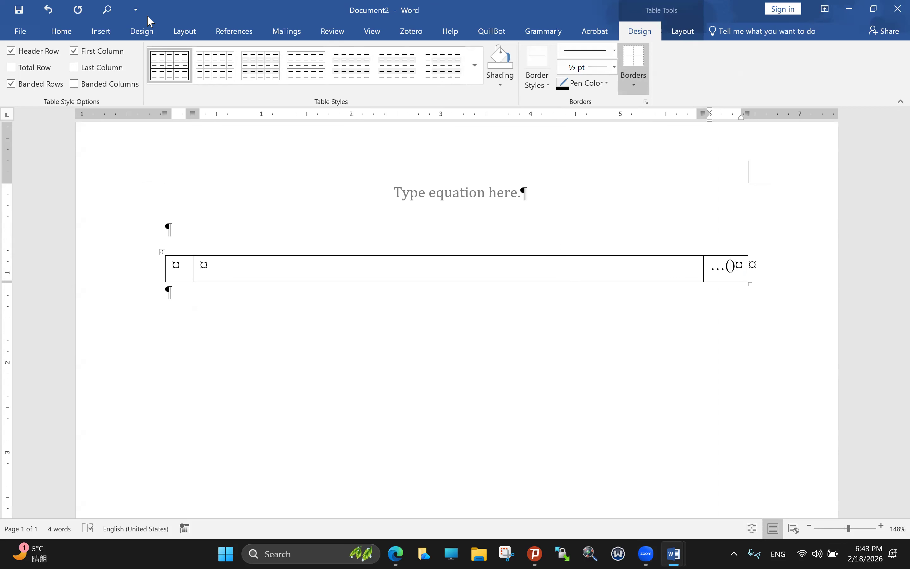
pyautogui.click(100, 31)
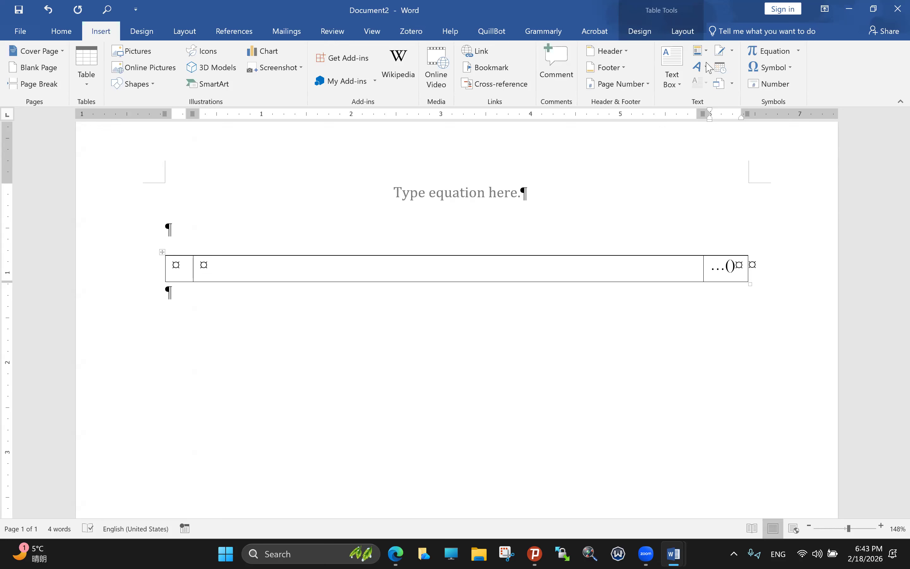
# Step: Insert a Seq field with identifier 'Equation' inside the last cell's parentheses, showing (1)
pyautogui.click(700, 51)
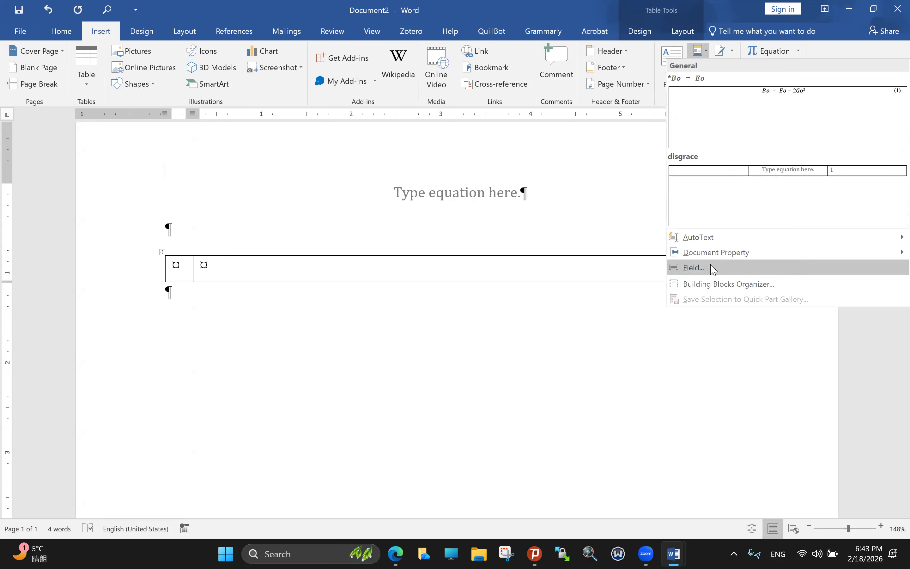
pyautogui.click(702, 267)
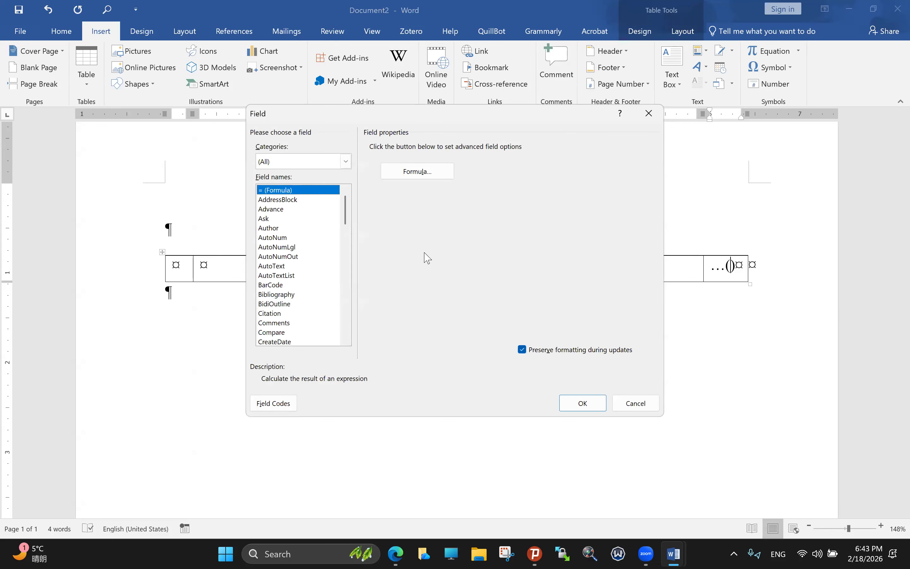
pyautogui.moveTo(345, 207); pyautogui.dragTo(358, 291)
pyautogui.click(274, 322)
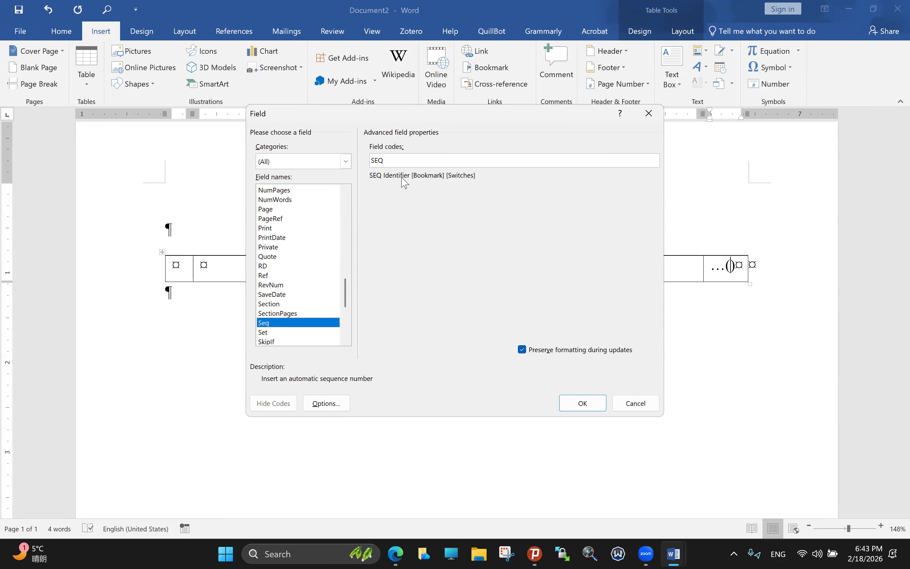
pyautogui.write('E')
pyautogui.press('capslock')
pyautogui.write('q')
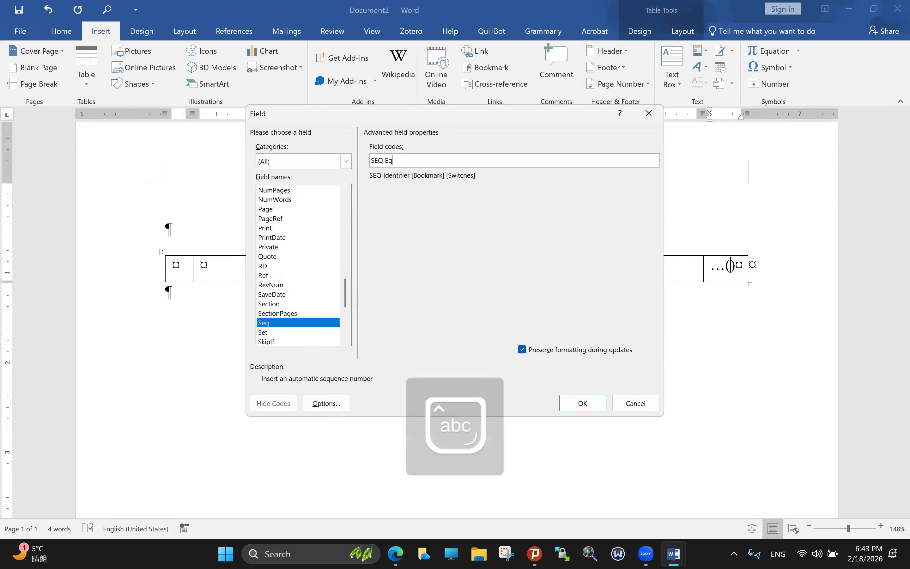
pyautogui.write('uation')
pyautogui.click(584, 404)
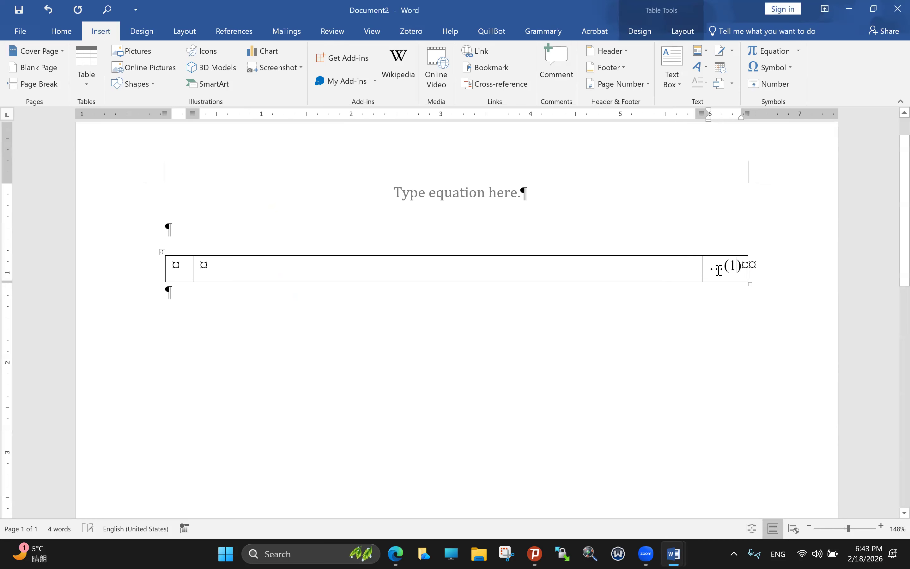
# Step: Copy the equation placeholder and paste it into the table's middle cell
pyautogui.click(162, 252)
pyautogui.click(393, 192)
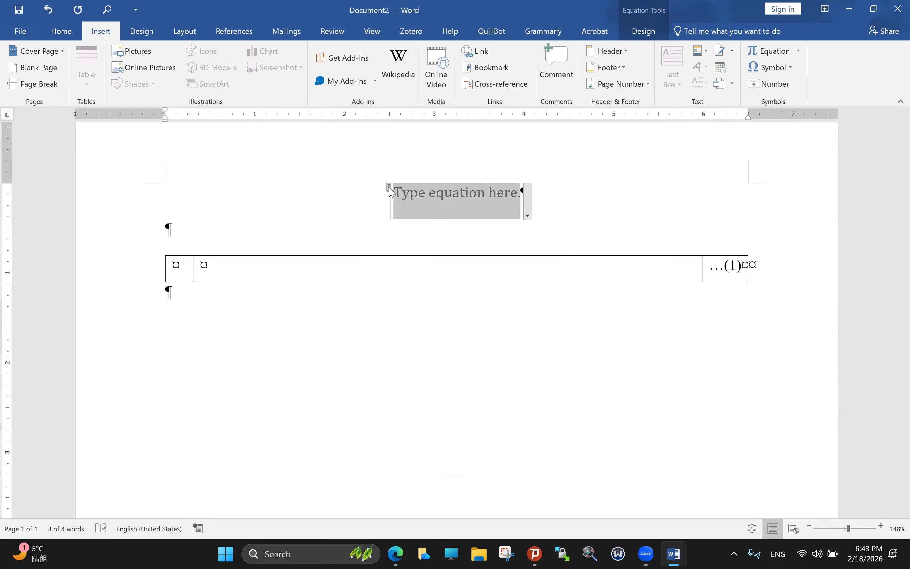
pyautogui.click(385, 270)
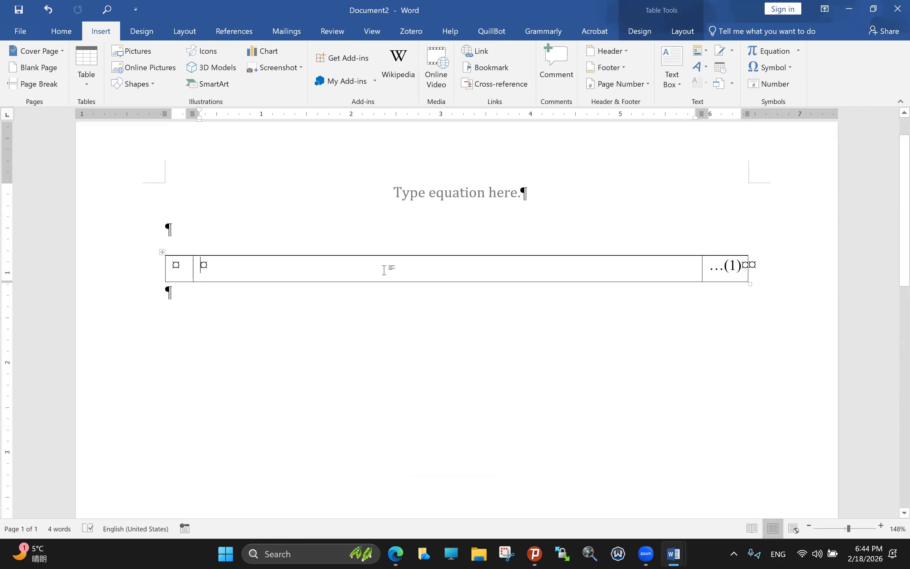
pyautogui.hotkey('ctrl', 'v')
pyautogui.click(422, 225)
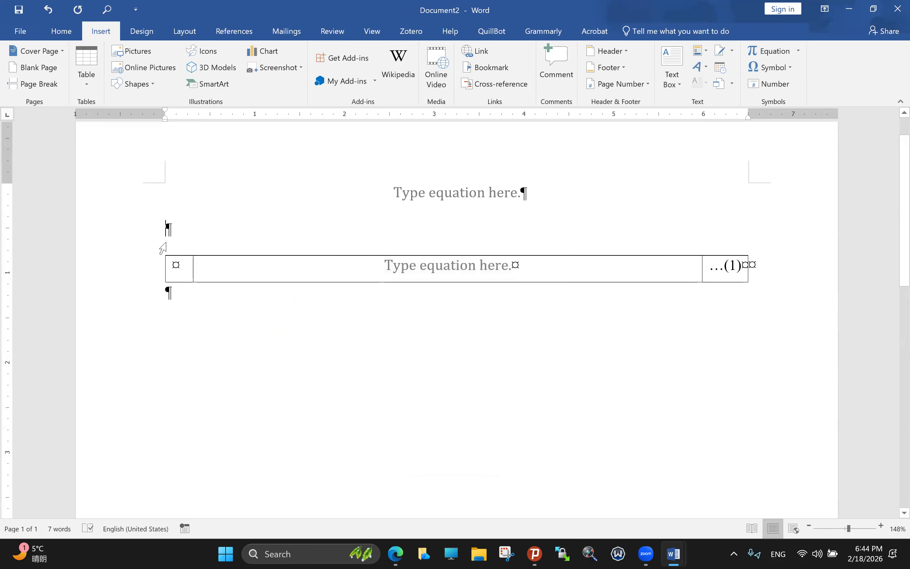
# Step: Paste extra copies of the equation row and update fields so numbers run 1 through 5
pyautogui.click(163, 264)
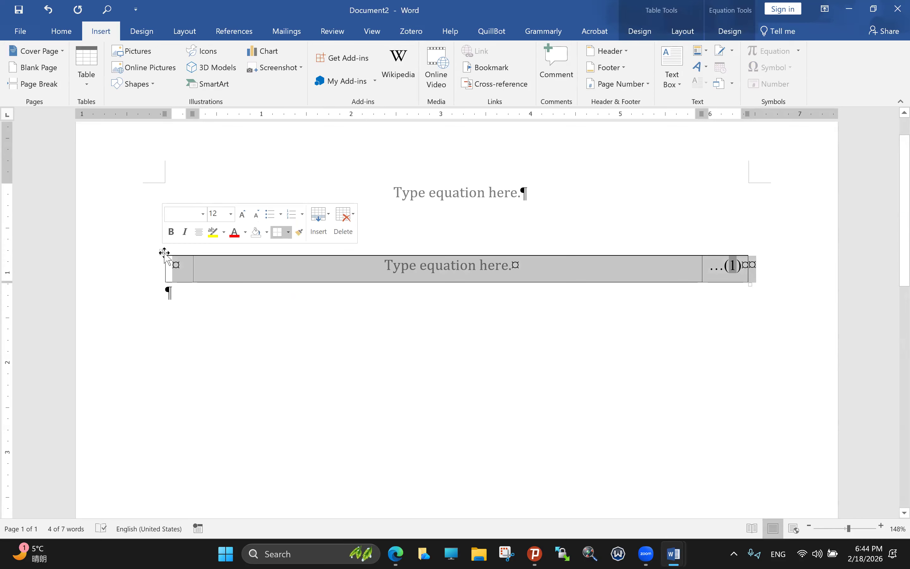
pyautogui.click(171, 314)
pyautogui.hotkey('ctrl', 'v')
pyautogui.hotkey('ctrl', 'v')
pyautogui.press('Return')
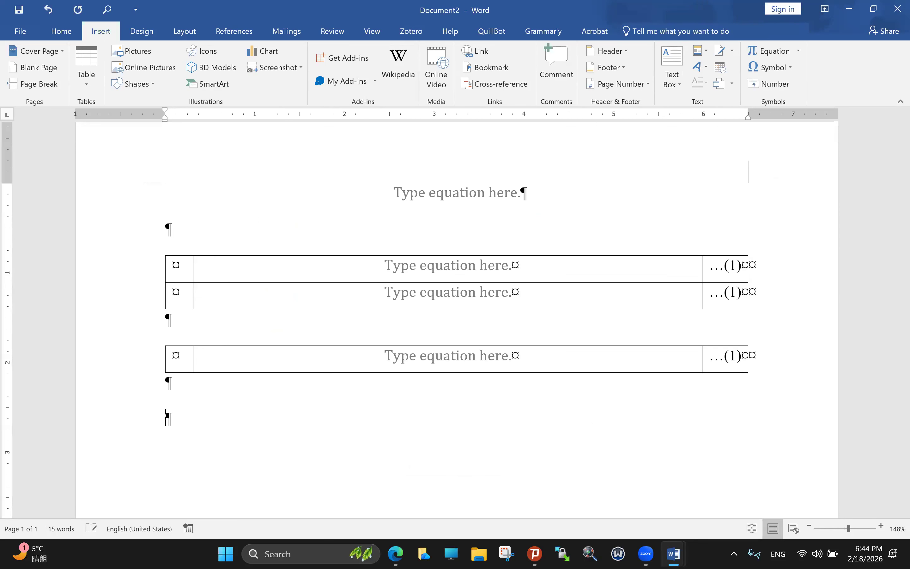
pyautogui.hotkey('ctrl', 'v')
pyautogui.hotkey('ctrl', 'v')
pyautogui.hotkey('ctrl', 'a')
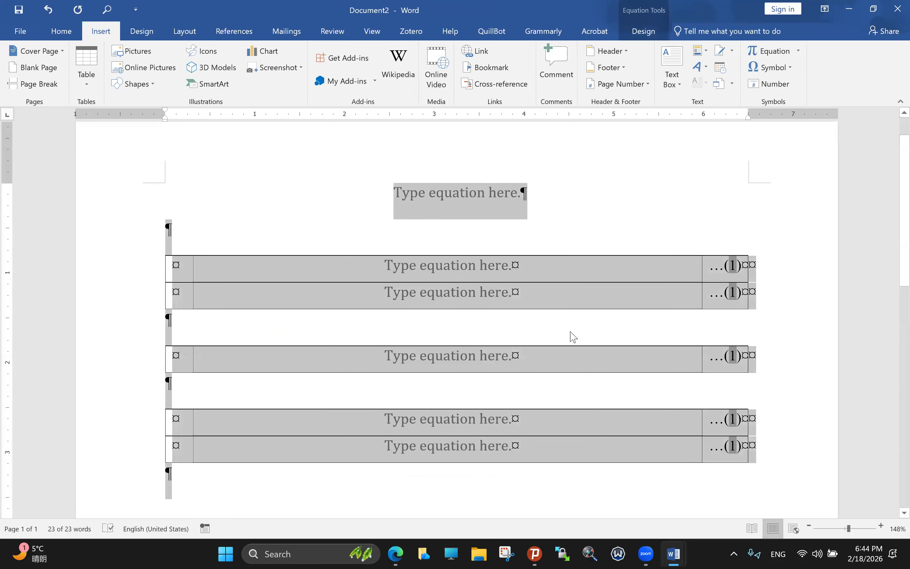
pyautogui.rightClick(728, 259)
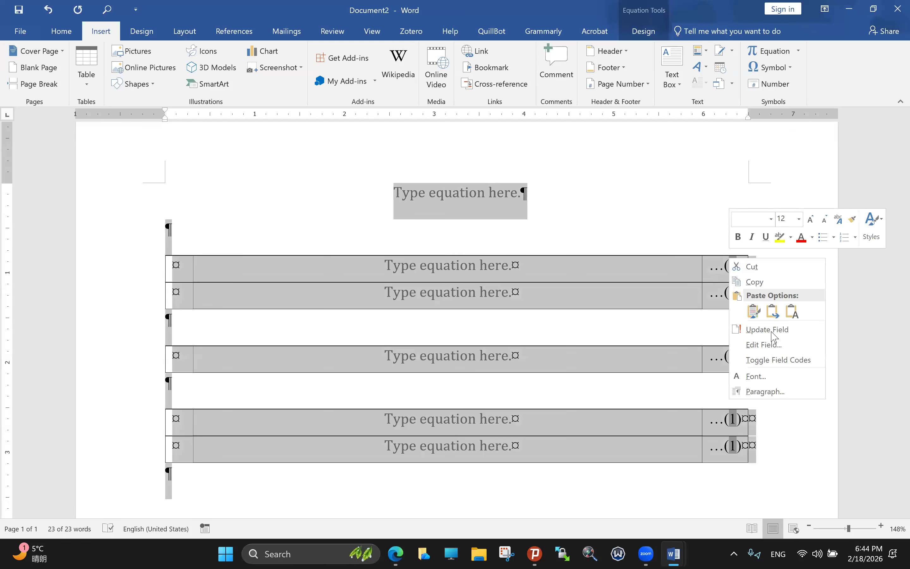
pyautogui.click(771, 331)
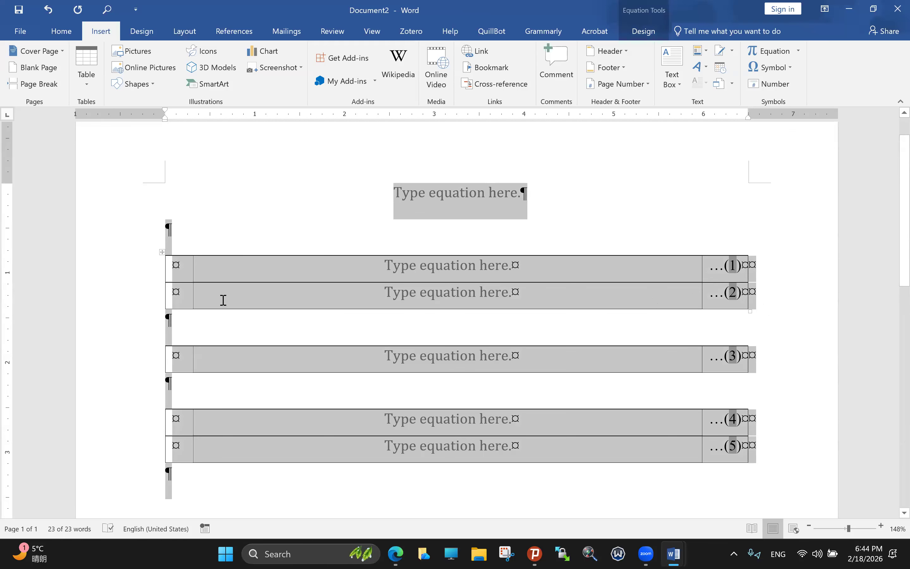
# Step: Delete the second through fifth equation rows, keeping only the (1) row
pyautogui.click(169, 307)
pyautogui.keyDown('shift'); pyautogui.click(340, 480); pyautogui.keyUp('shift')
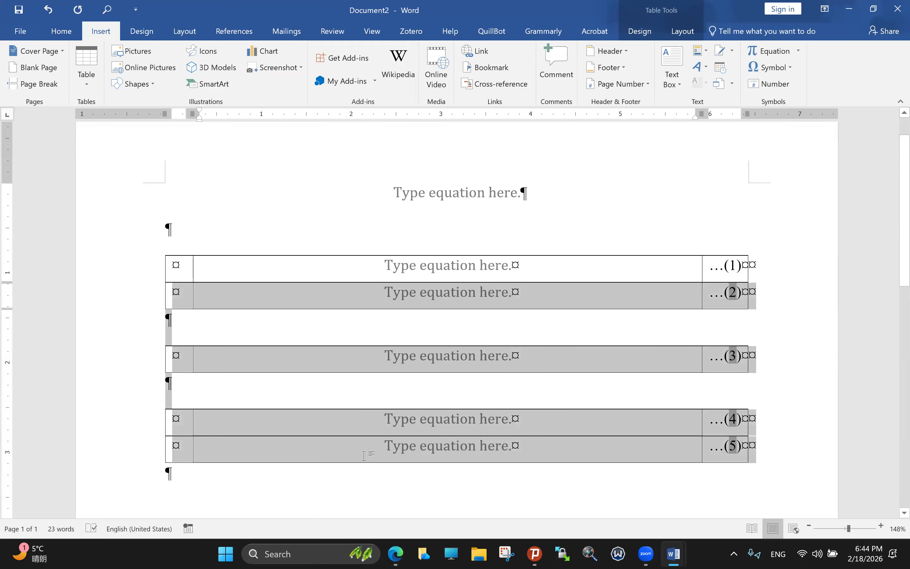
pyautogui.press('BackSpace')
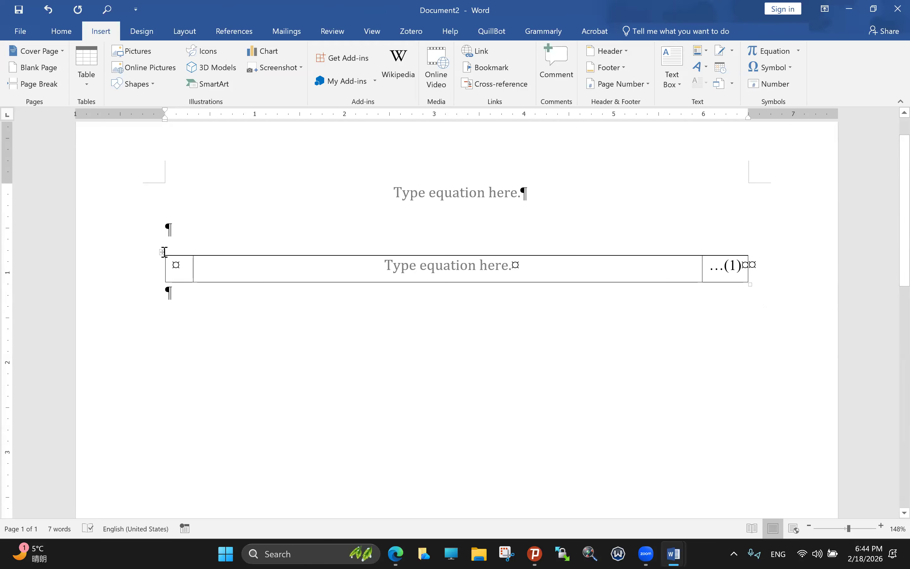
# Step: Browse the built-in equation gallery without inserting, then select the whole equation table
pyautogui.click(163, 253)
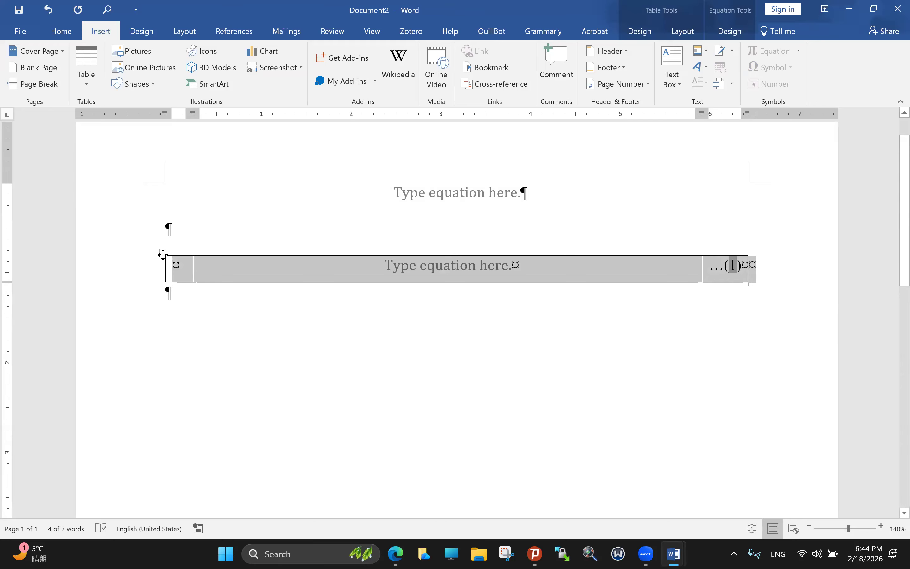
pyautogui.click(765, 297)
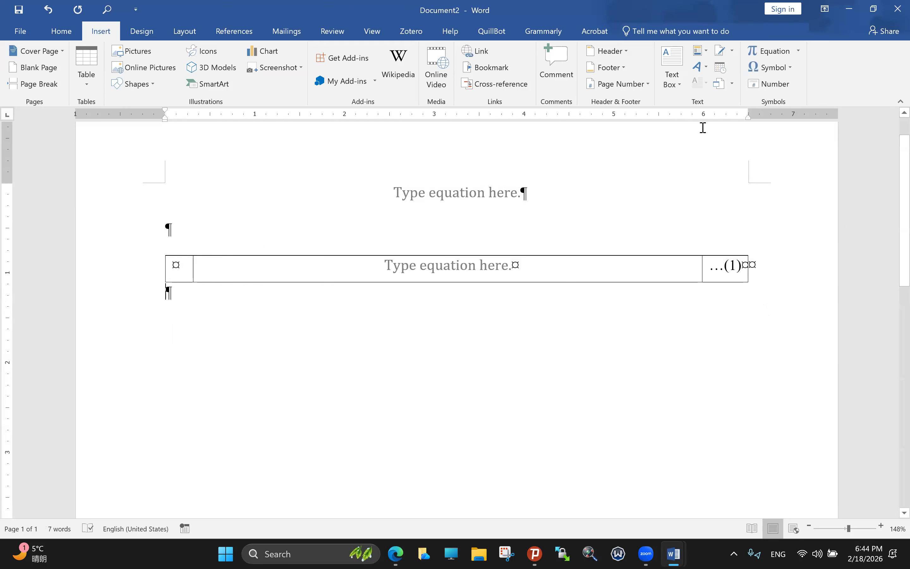
pyautogui.click(799, 53)
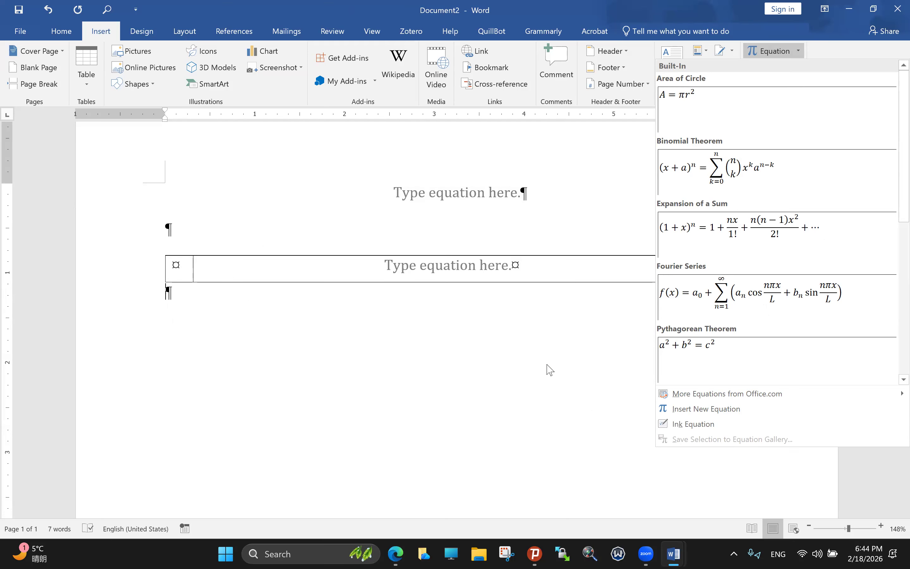
pyautogui.click(697, 351)
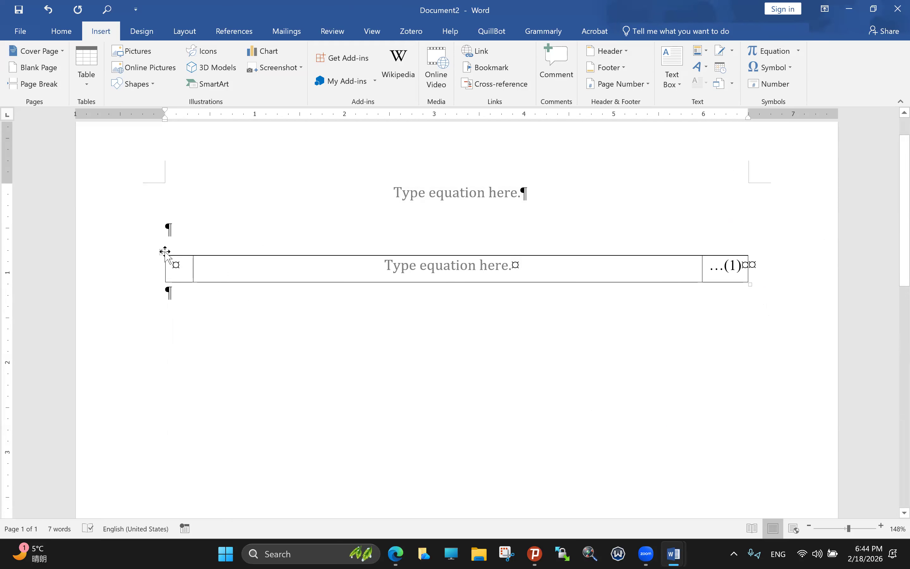
pyautogui.click(162, 252)
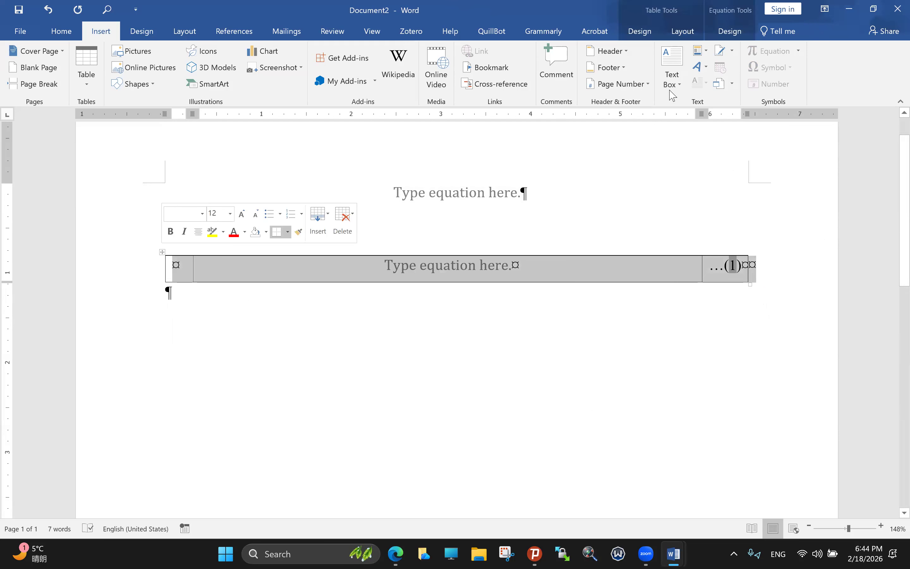
# Step: Save the selected table to the Quick Part Gallery as 'Equation_Template'
pyautogui.click(707, 53)
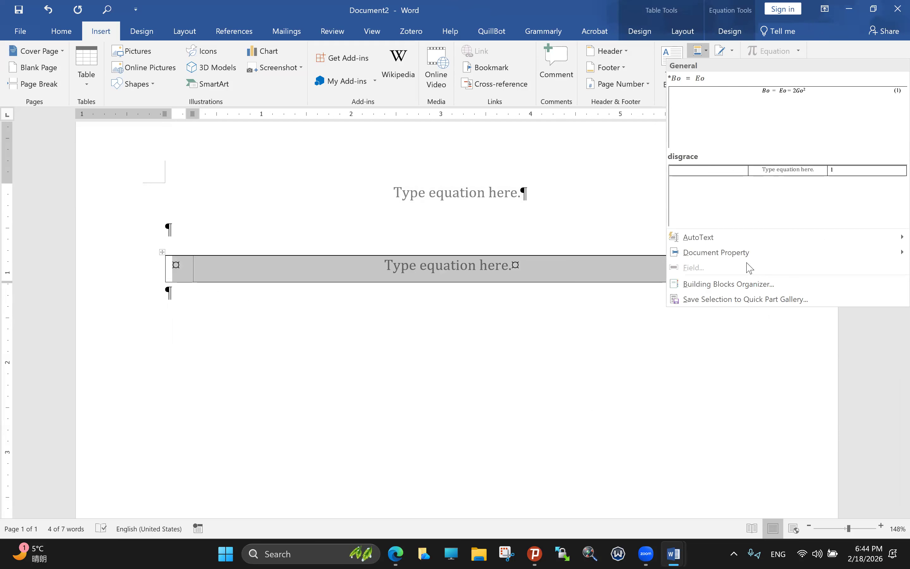
pyautogui.click(722, 301)
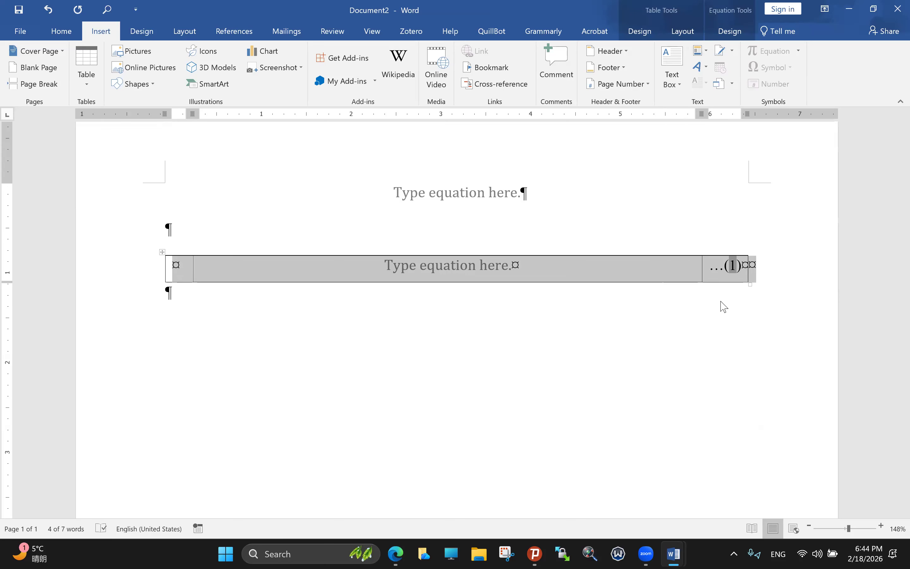
pyautogui.press('capslock')
pyautogui.write('W')
pyautogui.press('BackSpace')
pyautogui.press('capslock')
pyautogui.write('Equ')
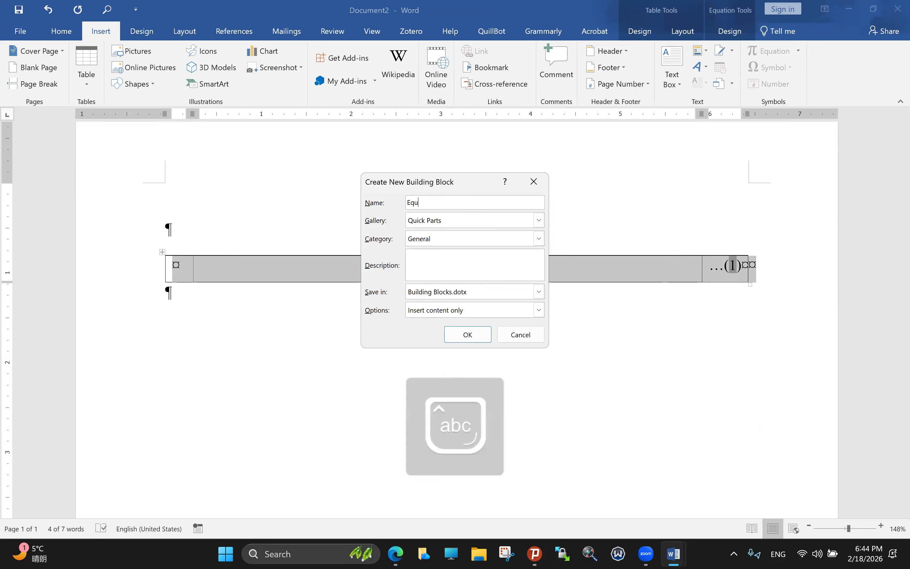
pyautogui.write('ation_Template')
pyautogui.click(466, 335)
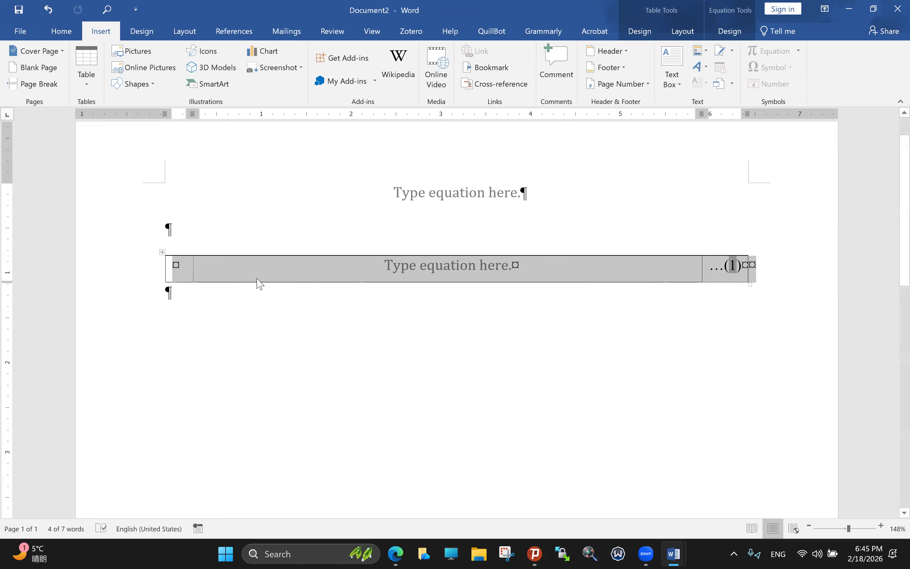
# Step: Add a paragraph below the table and insert Equation_Template, numbered (2)
pyautogui.doubleClick(198, 322)
pyautogui.press('Return')
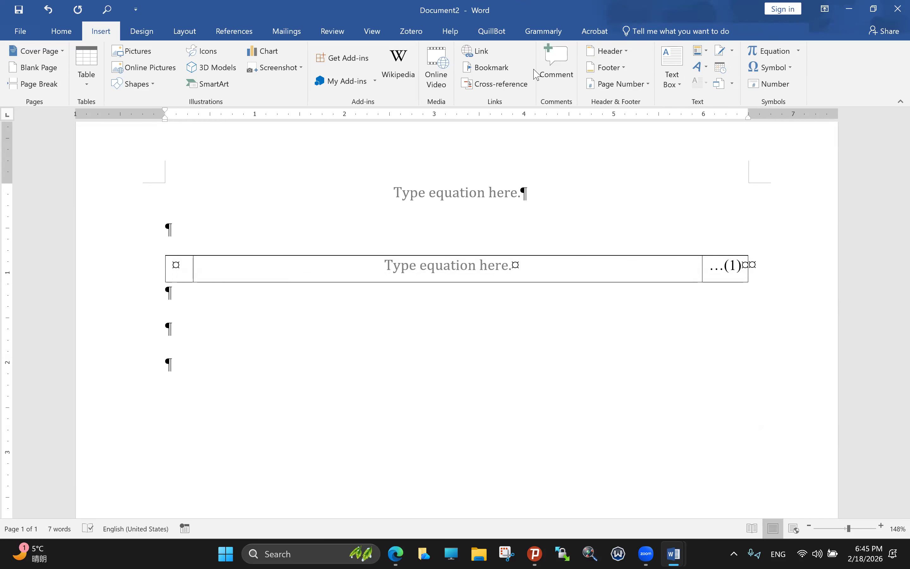
pyautogui.click(698, 55)
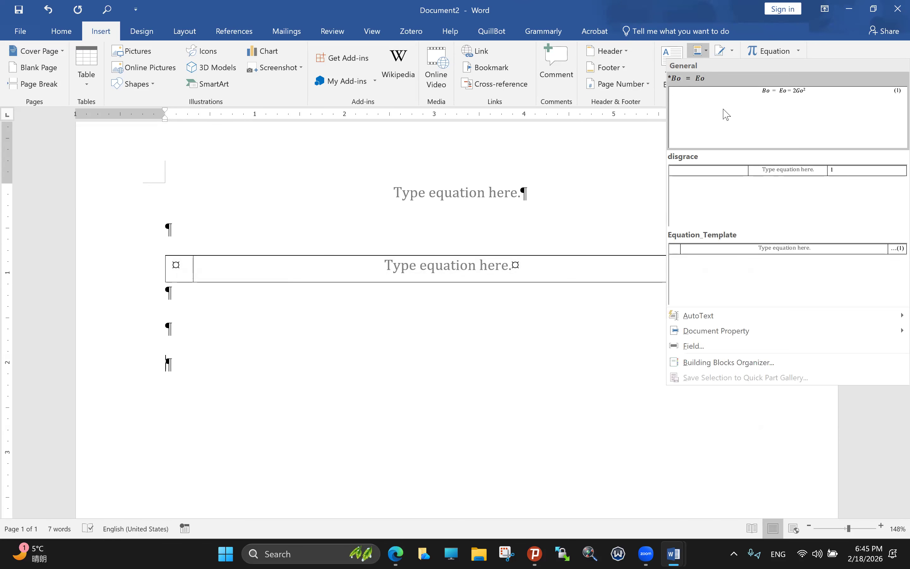
pyautogui.click(756, 249)
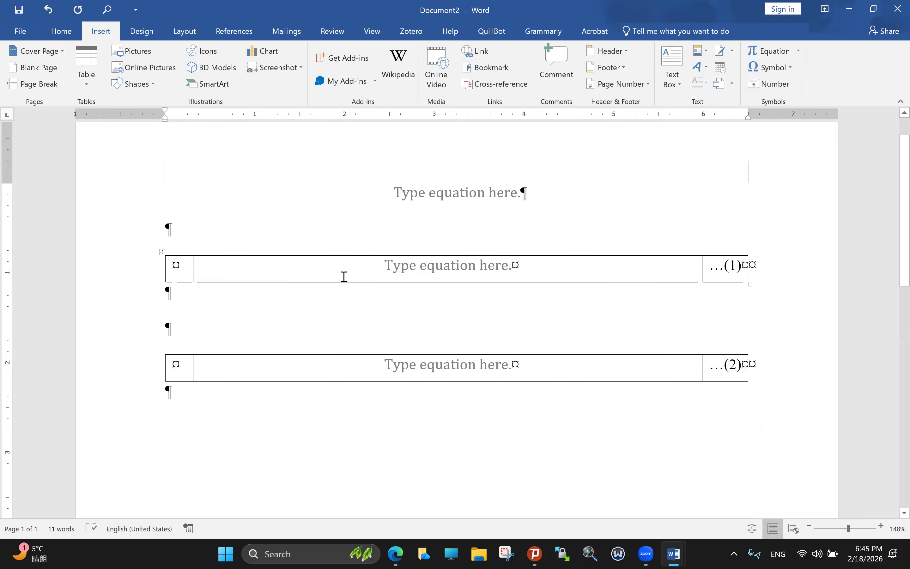
# Step: Delete the equation tables, blank paragraphs and the top equation
pyautogui.moveTo(134, 249); pyautogui.dragTo(514, 445)
pyautogui.press('Delete')
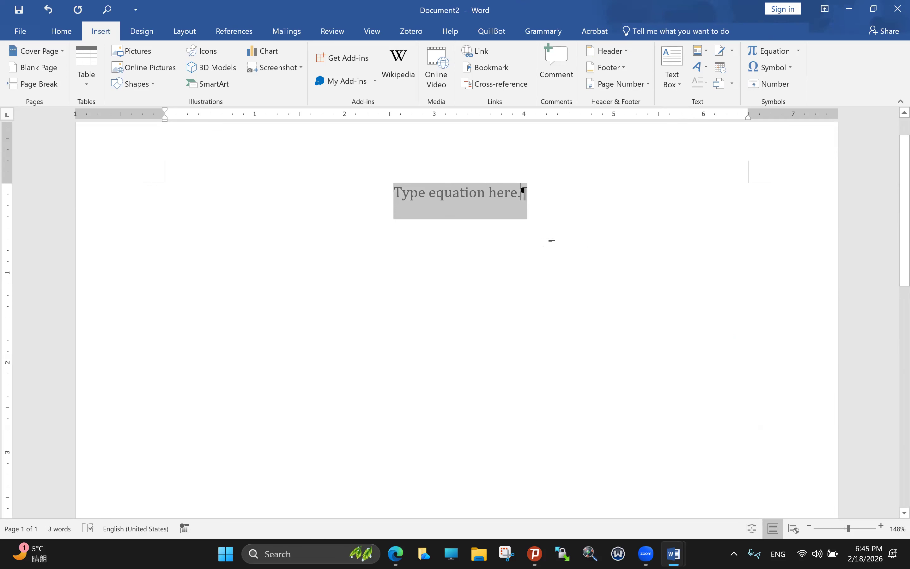
pyautogui.press('Delete')
# Step: Type three lines of filler text and select all of it
pyautogui.scroll(1, 166, 210)
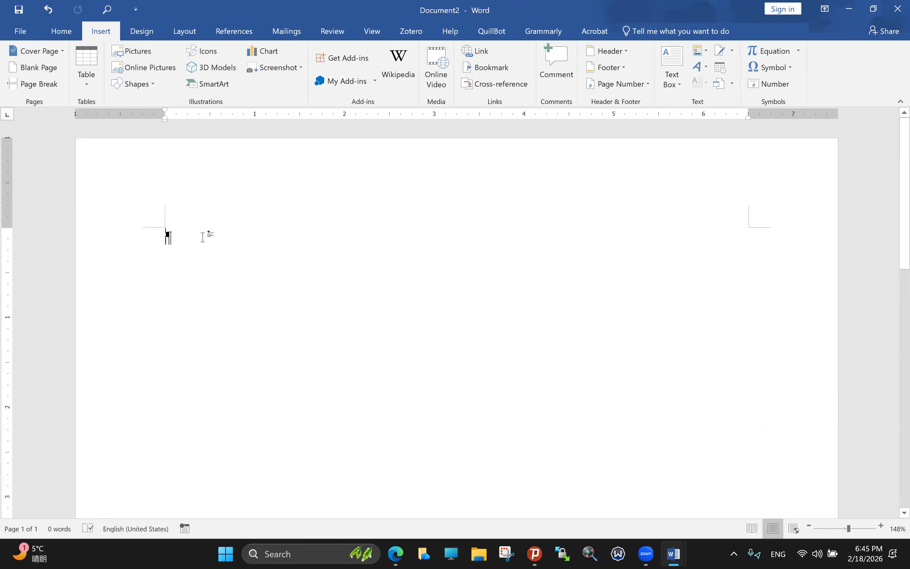
pyautogui.write('sdfkhbfgdf')
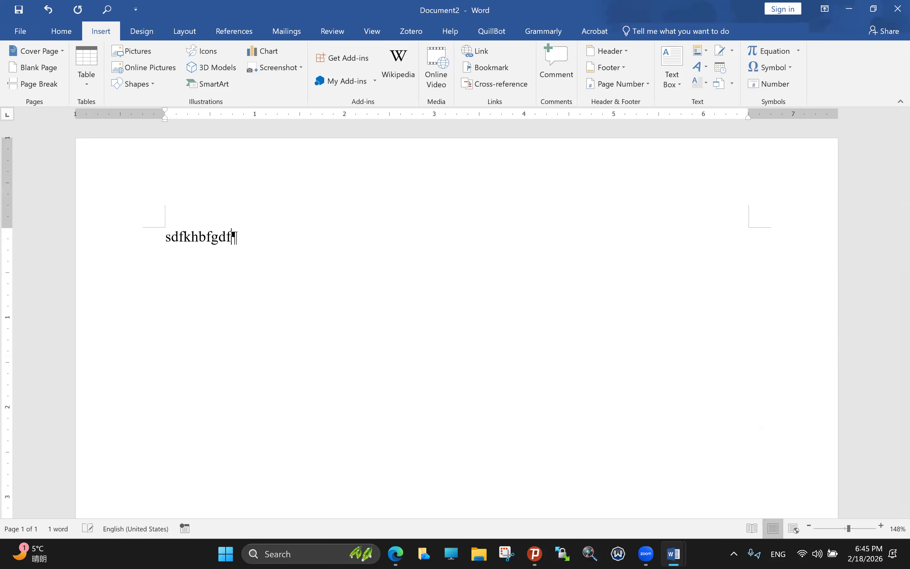
pyautogui.write('gjghj')
pyautogui.press('Return')
pyautogui.write('hhhhhhhhhhhhhhhhhhhhhhhhhhhhhhhhg')
pyautogui.press('Return')
pyautogui.write('hkgggggggggggggggggggggfhfh')
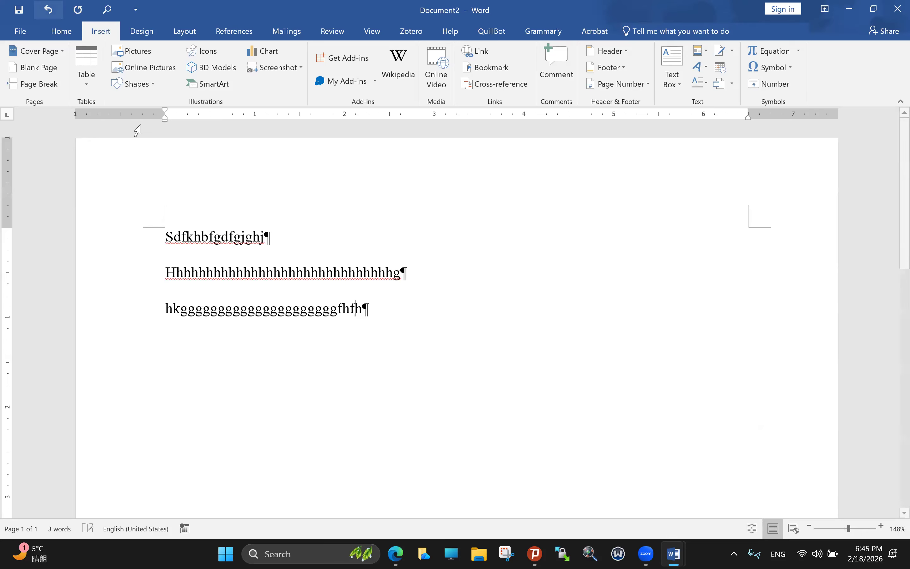
pyautogui.hotkey('ctrl', 'a')
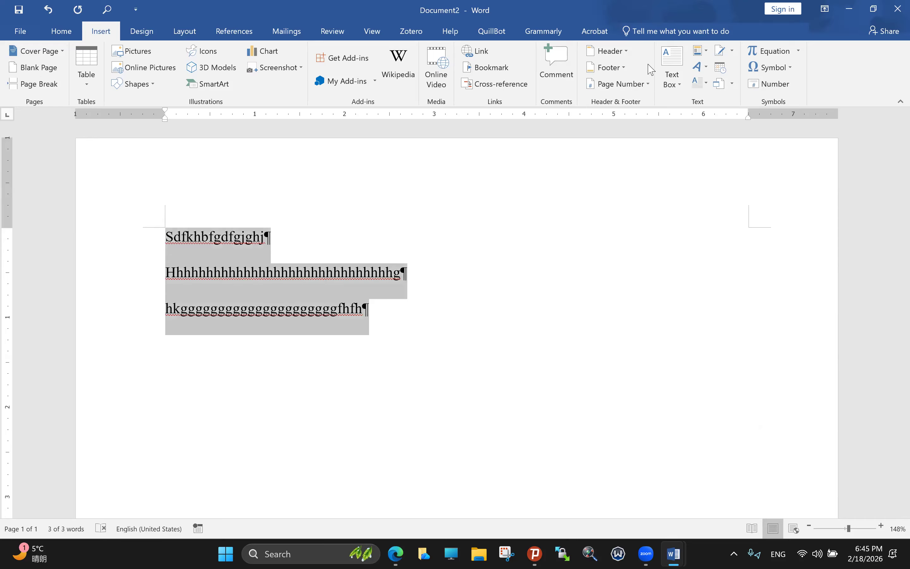
# Step: Restore and re-maximize the Word window twice
pyautogui.press('super+Down')
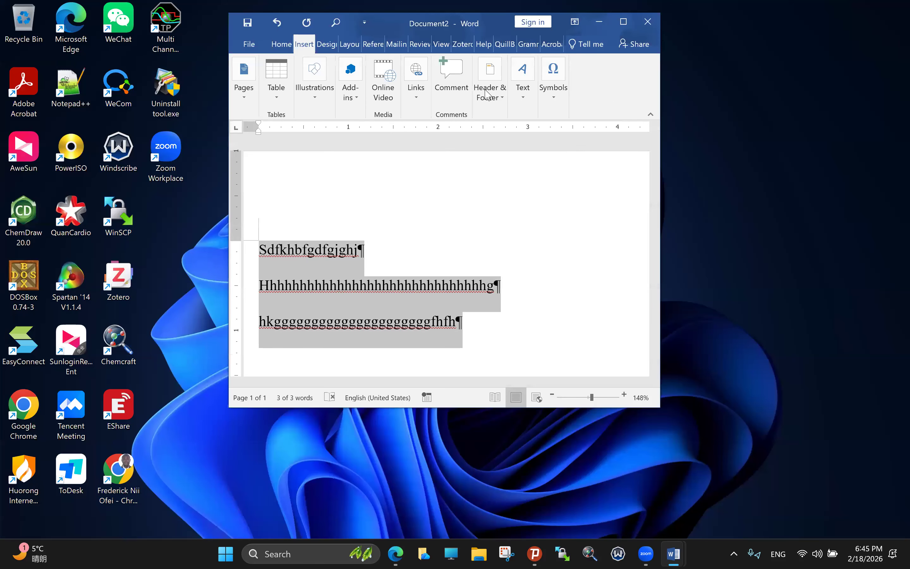
pyautogui.press('super+Up')
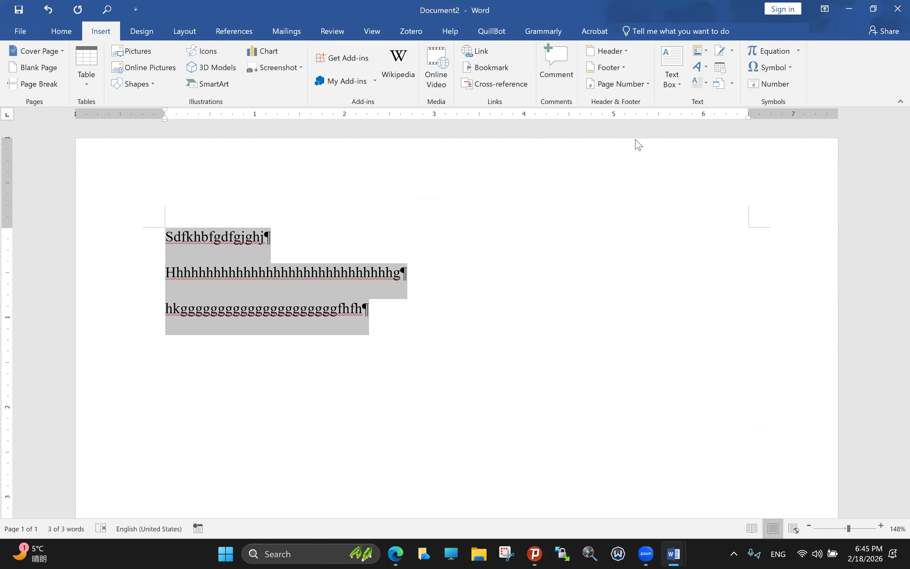
pyautogui.press('super+Down')
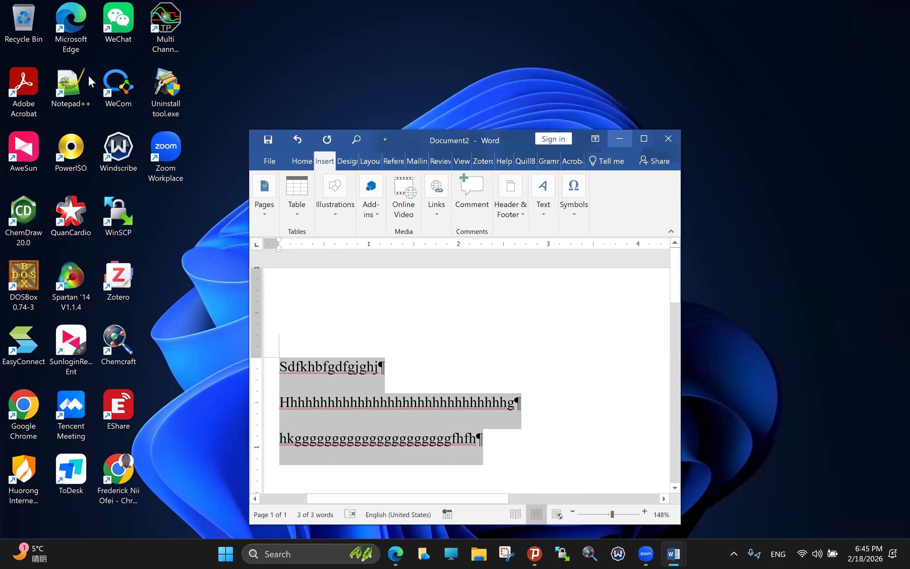
pyautogui.press('super+Up')
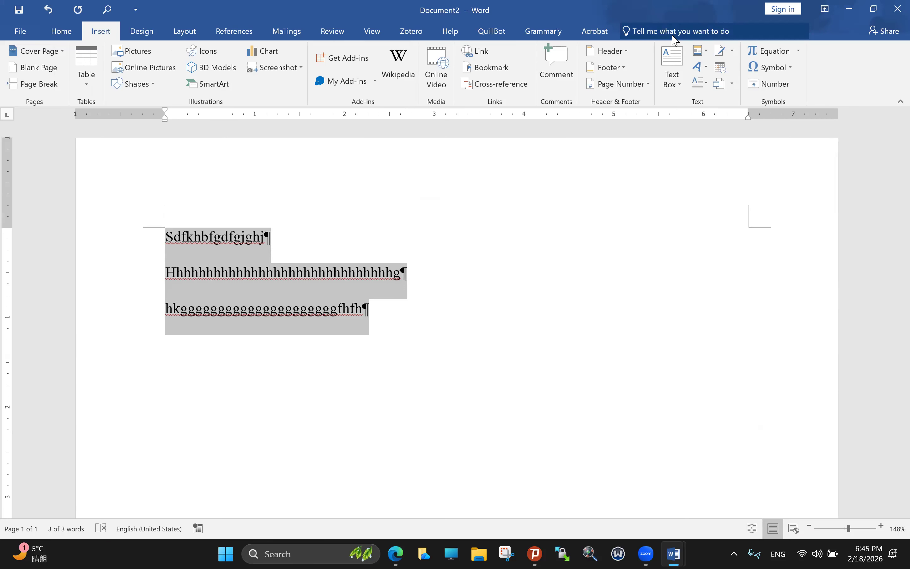
# Step: Set the paragraphs' line spacing to 1.15, then reselect them and apply 2.0
pyautogui.click(62, 31)
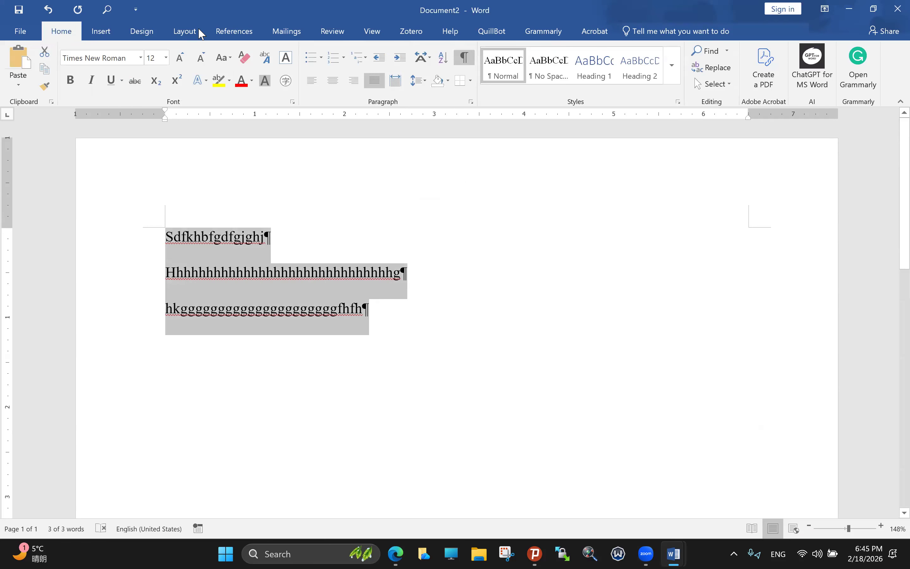
pyautogui.click(421, 87)
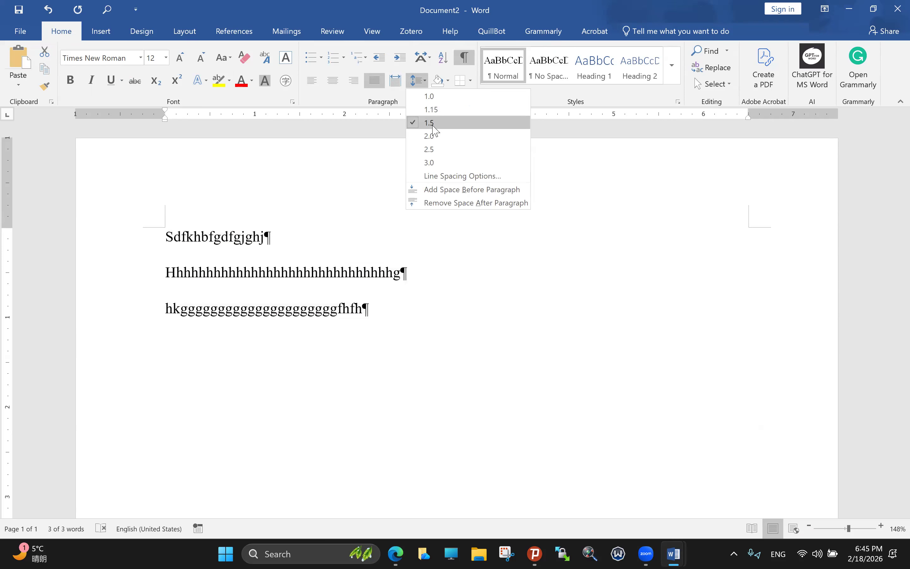
pyautogui.click(435, 109)
pyautogui.moveTo(397, 297); pyautogui.dragTo(162, 234)
pyautogui.click(417, 82)
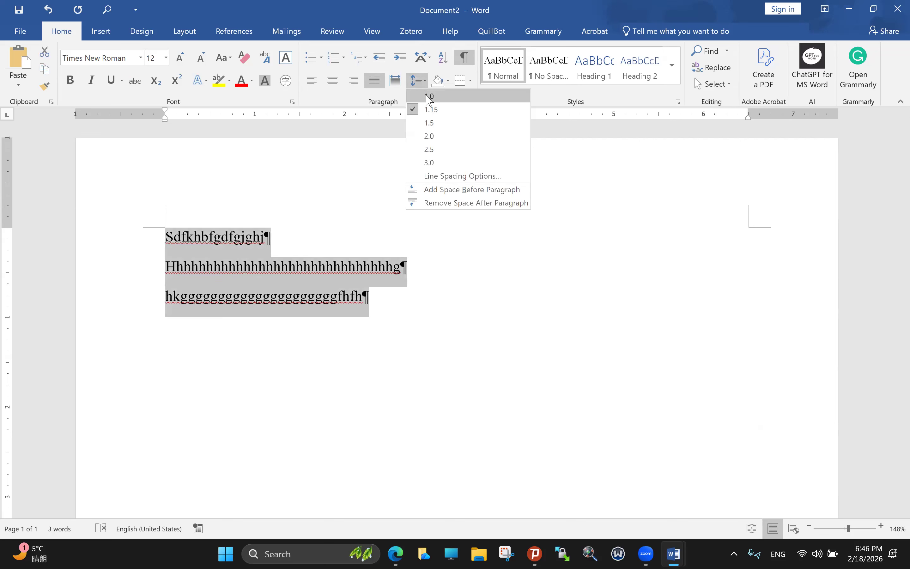
pyautogui.click(433, 137)
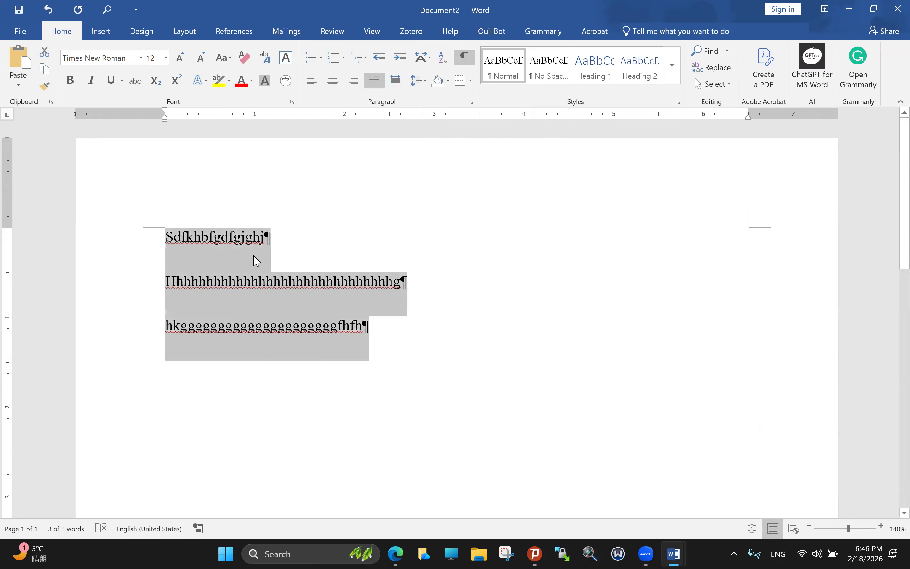
# Step: After glancing at Layout, change line spacing to 1.5 and select the first paragraph
pyautogui.click(180, 33)
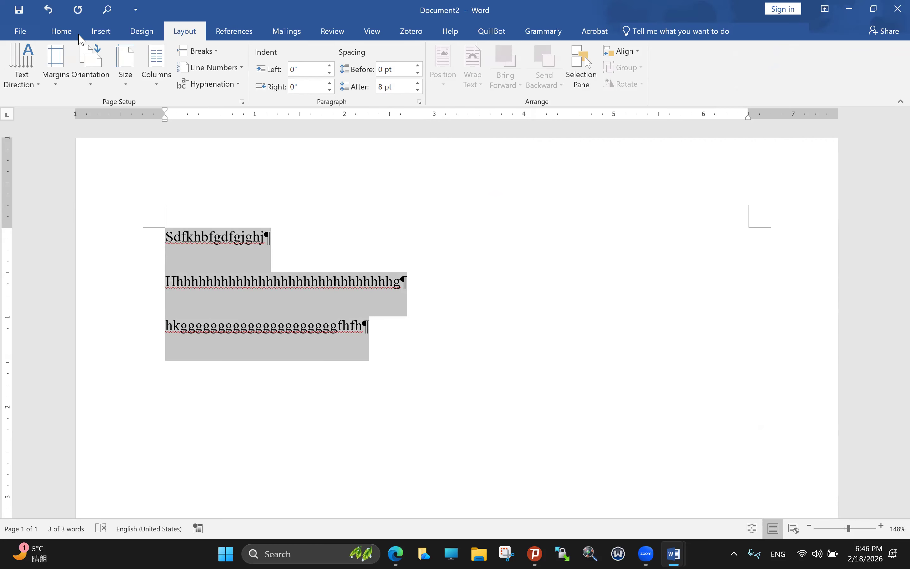
pyautogui.click(60, 33)
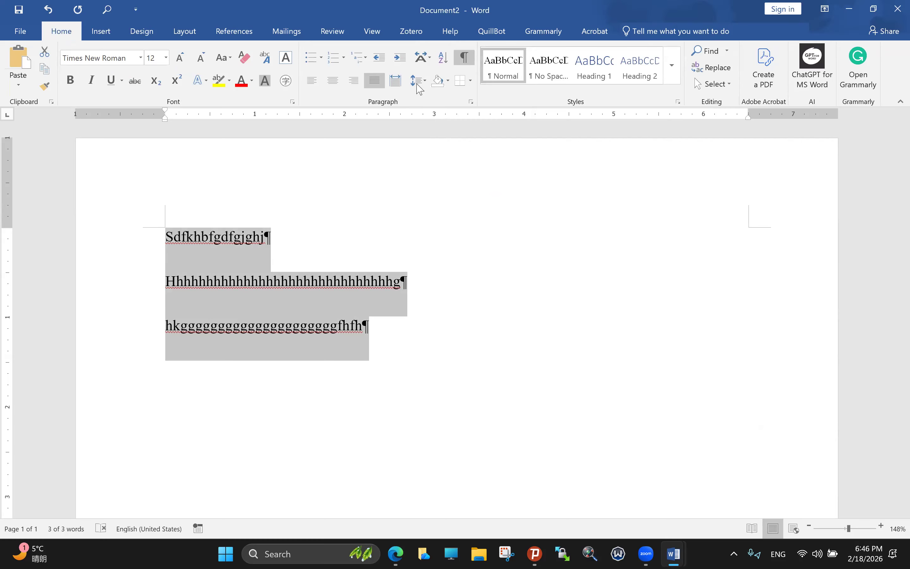
pyautogui.click(418, 85)
pyautogui.click(427, 124)
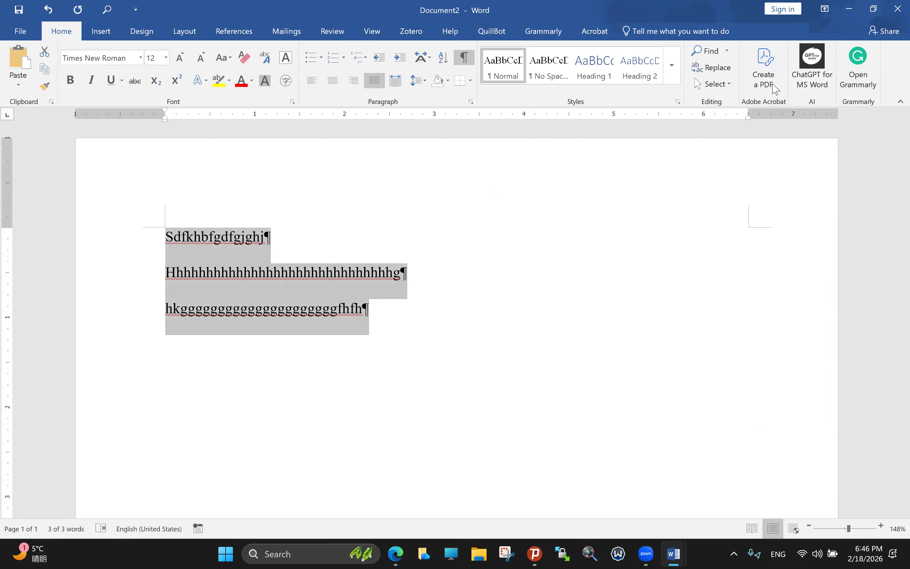
pyautogui.click(757, 62)
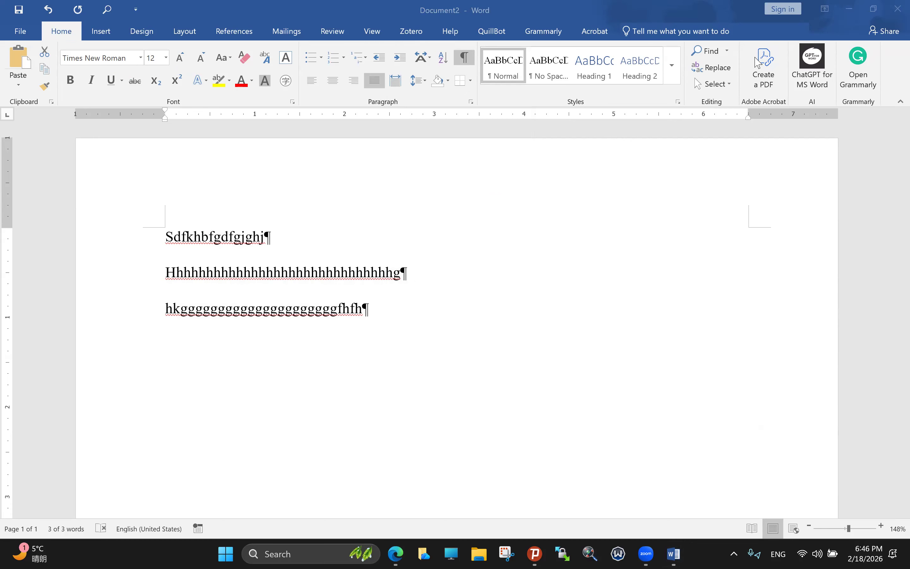
pyautogui.click(367, 310)
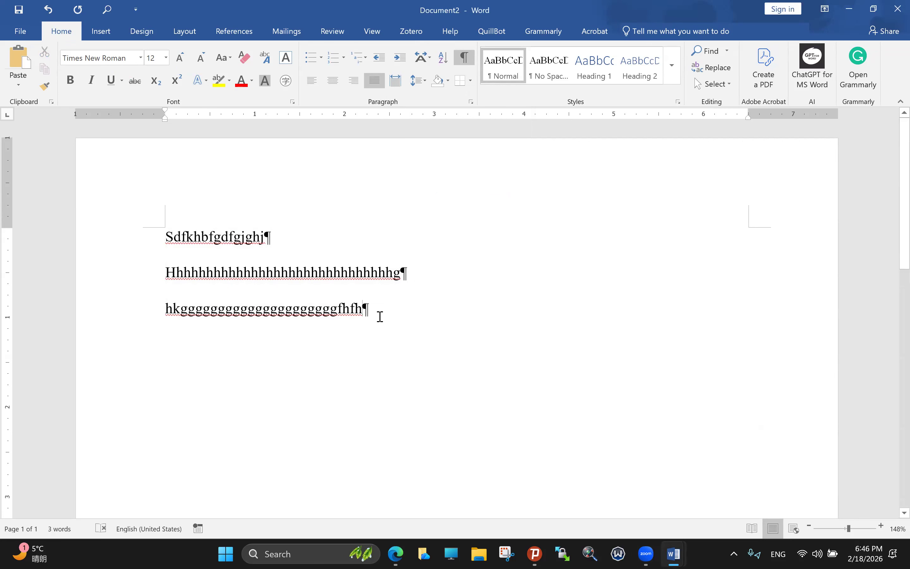
pyautogui.tripleClick(218, 238)
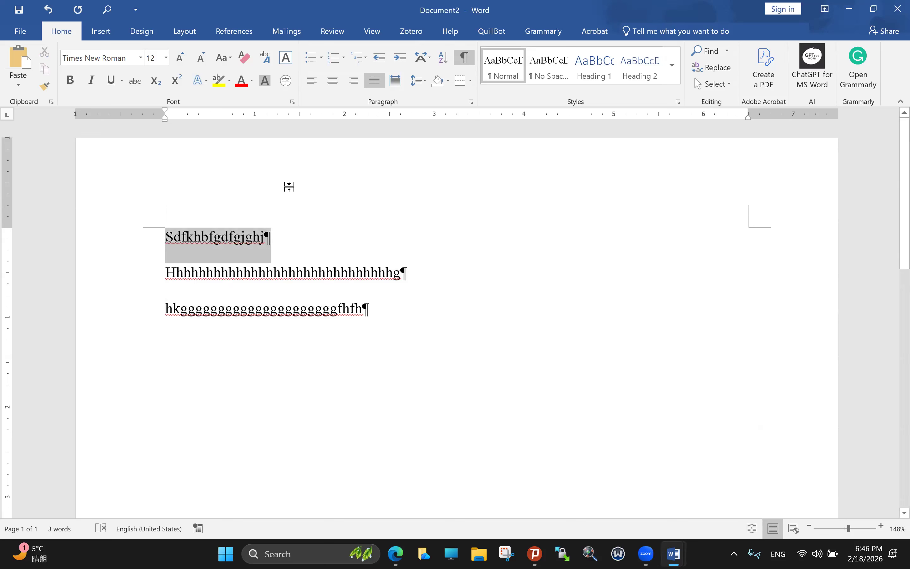
# Step: Add a comment to the first paragraph, addressed to the reviewer, saying 'check this spelling.'
pyautogui.click(101, 33)
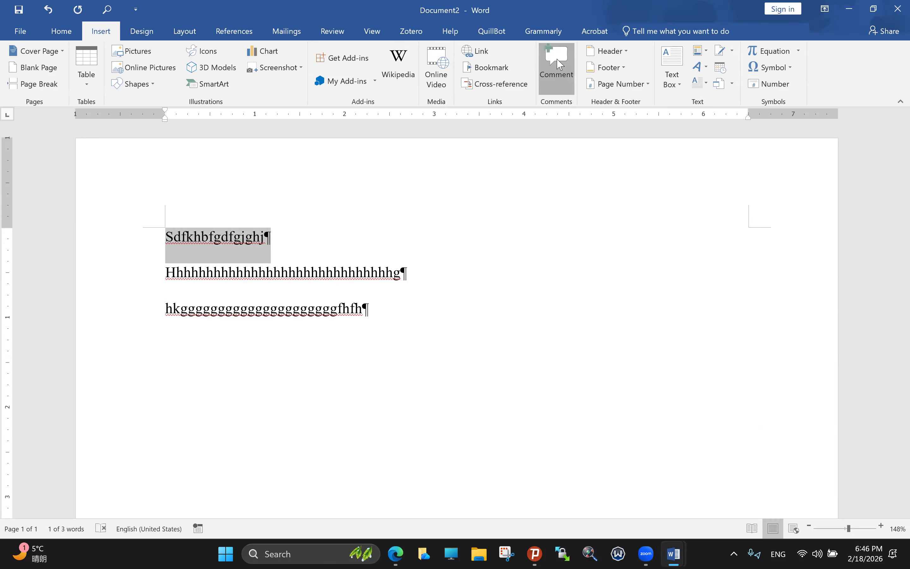
pyautogui.click(558, 63)
pyautogui.moveTo(817, 247)
pyautogui.press('capslock')
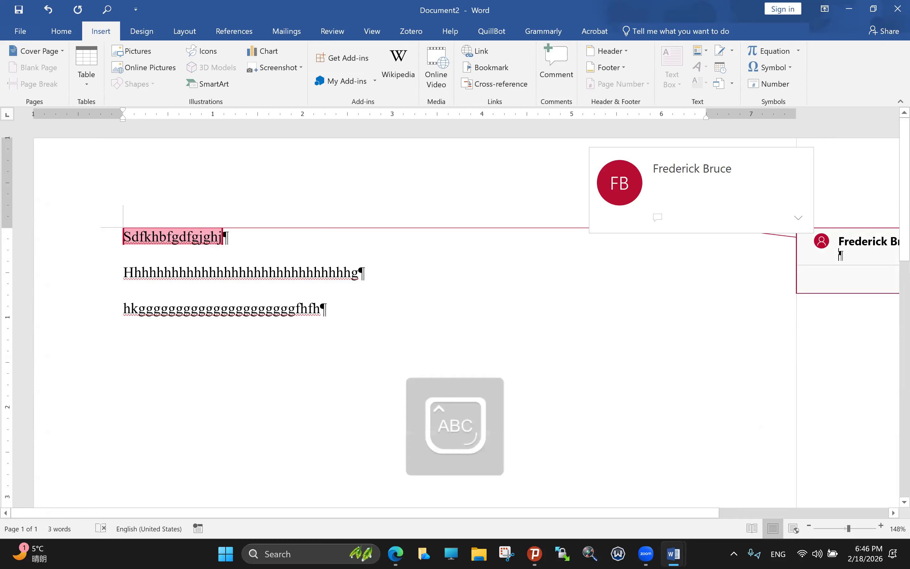
pyautogui.press('capslock')
pyautogui.write('Bruce, check thi')
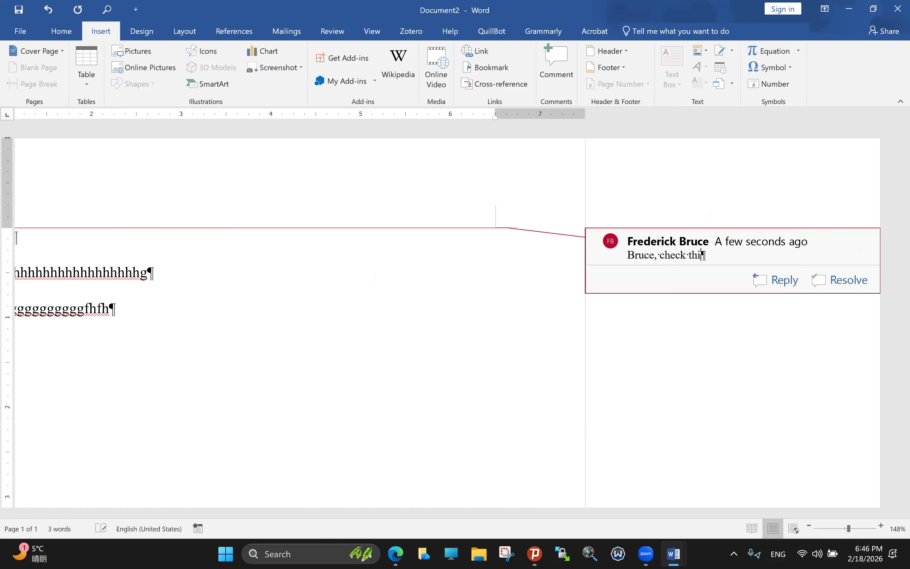
pyautogui.write('s spelling.')
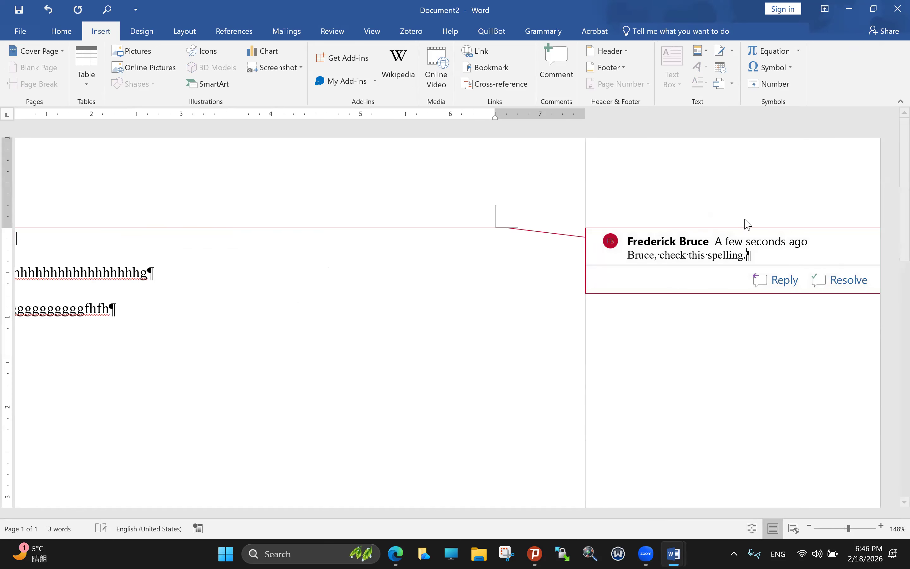
# Step: Reply to the spelling comment with 'Okay, corrected.'
pyautogui.click(773, 292)
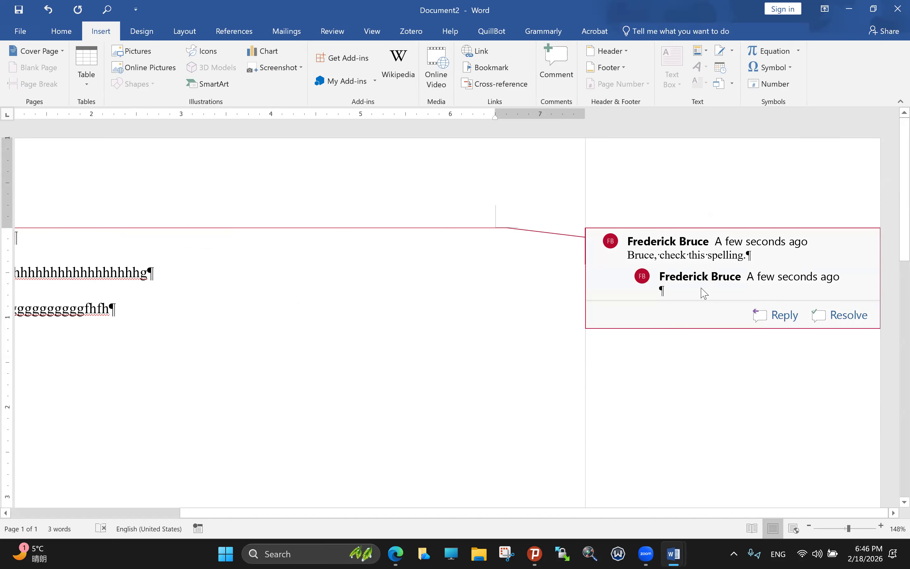
pyautogui.write('S')
pyautogui.press('BackSpace')
pyautogui.press('capslock')
pyautogui.write('O')
pyautogui.press('capslock')
pyautogui.write('kay, corr')
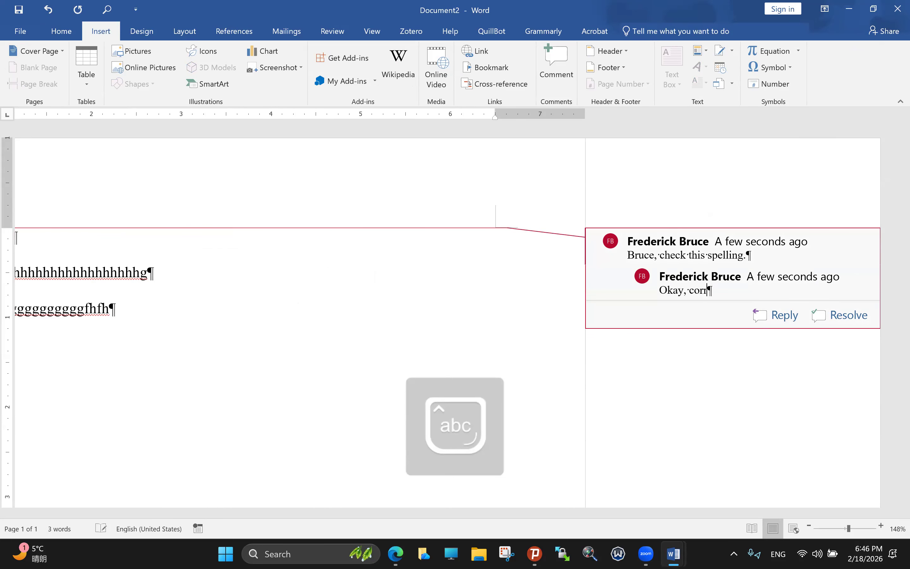
pyautogui.write('ected.')
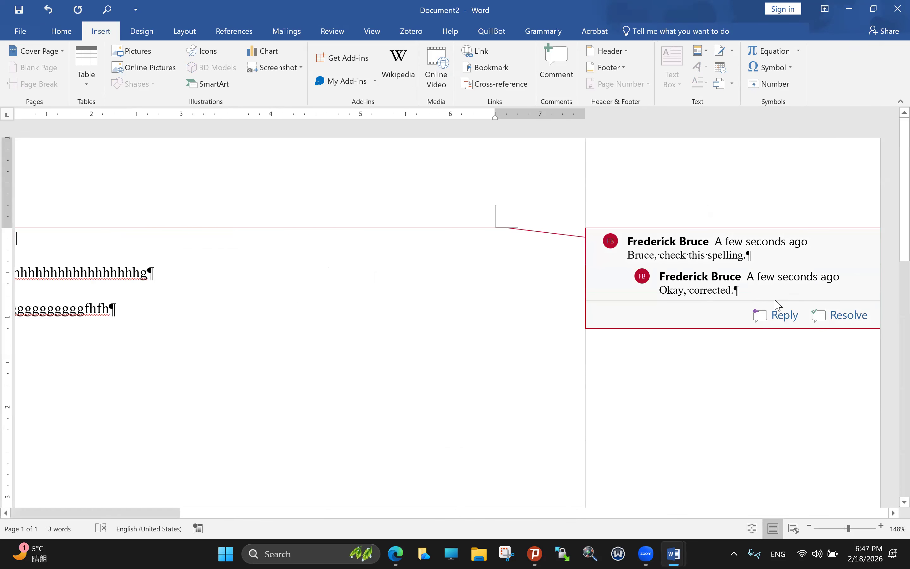
# Step: Reselect the whole first paragraph and return to its comment thread
pyautogui.moveTo(652, 512); pyautogui.dragTo(424, 483)
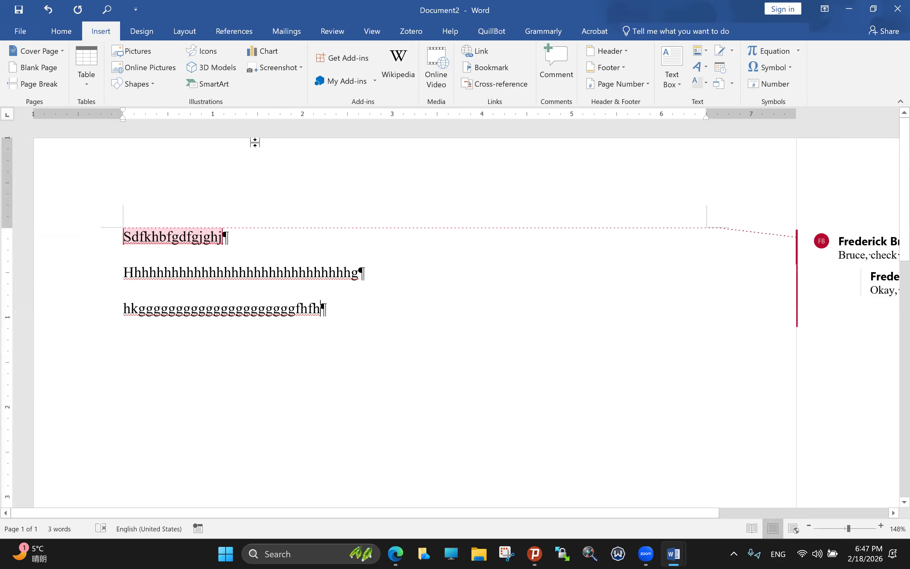
pyautogui.click(190, 237)
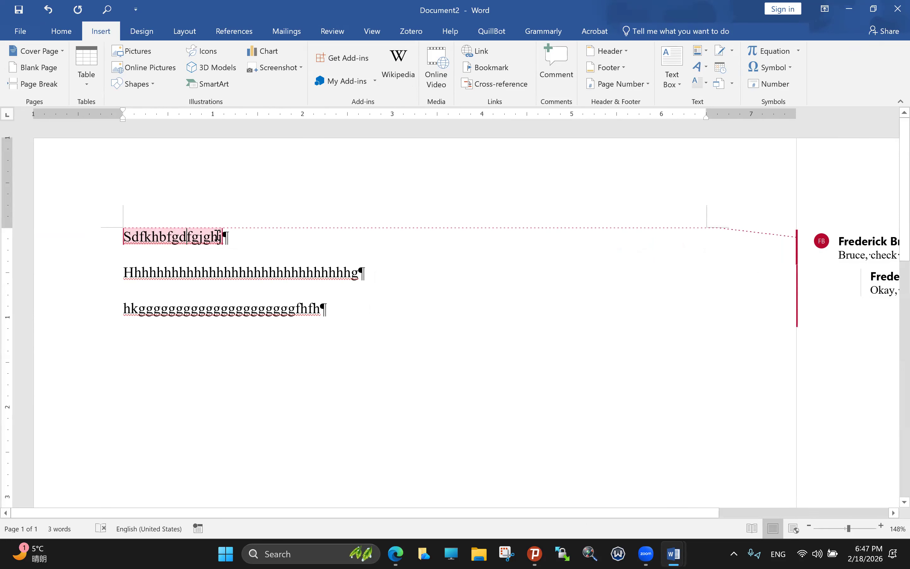
pyautogui.doubleClick(124, 237)
pyautogui.tripleClick(124, 238)
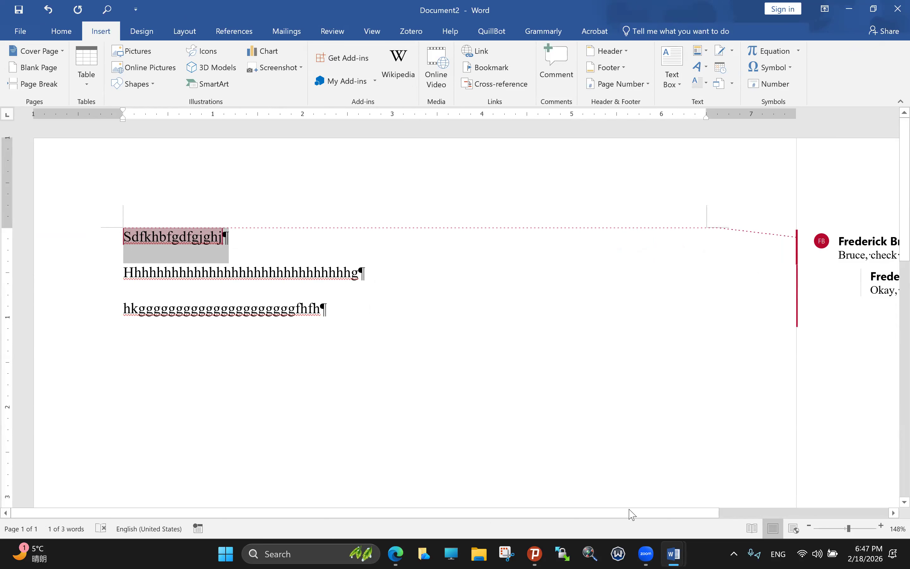
pyautogui.hscroll(5, 688, 508)
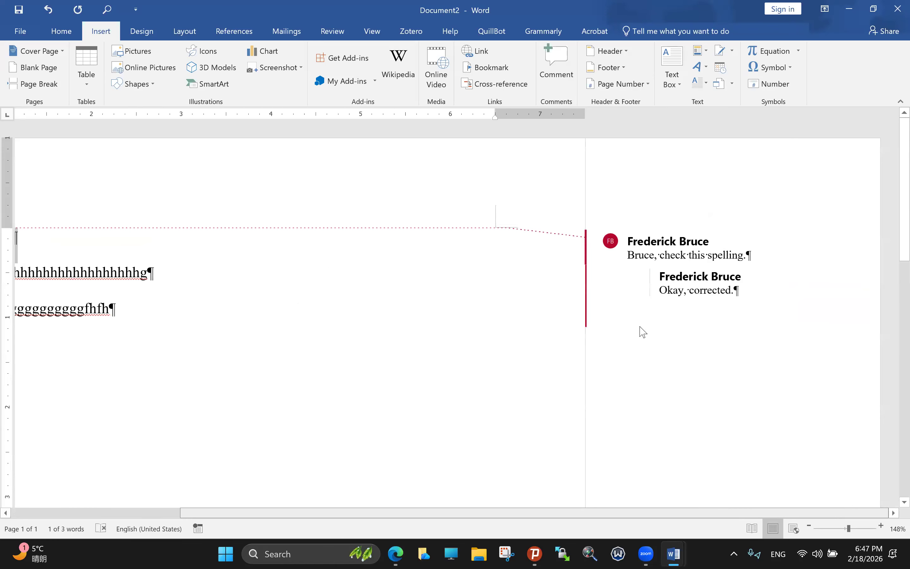
pyautogui.click(656, 290)
pyautogui.click(694, 249)
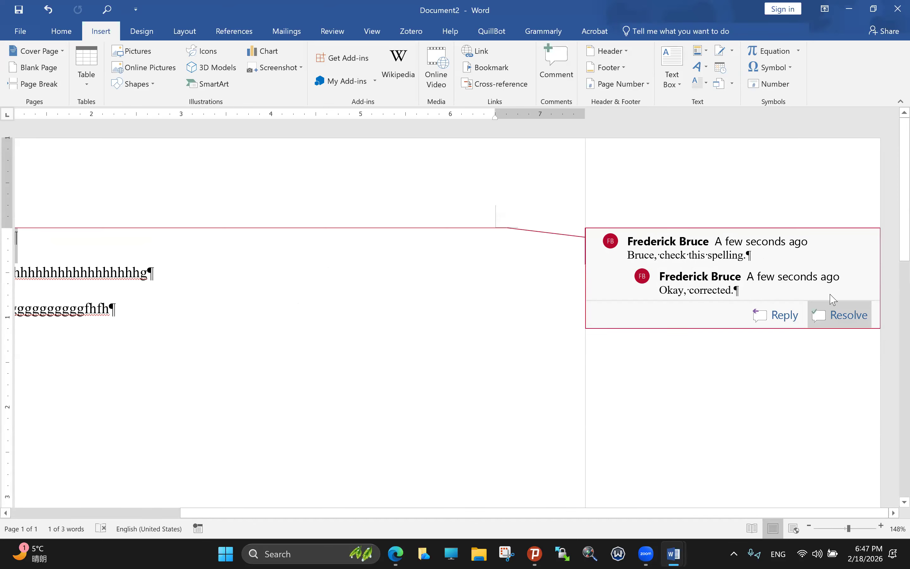
pyautogui.click(833, 314)
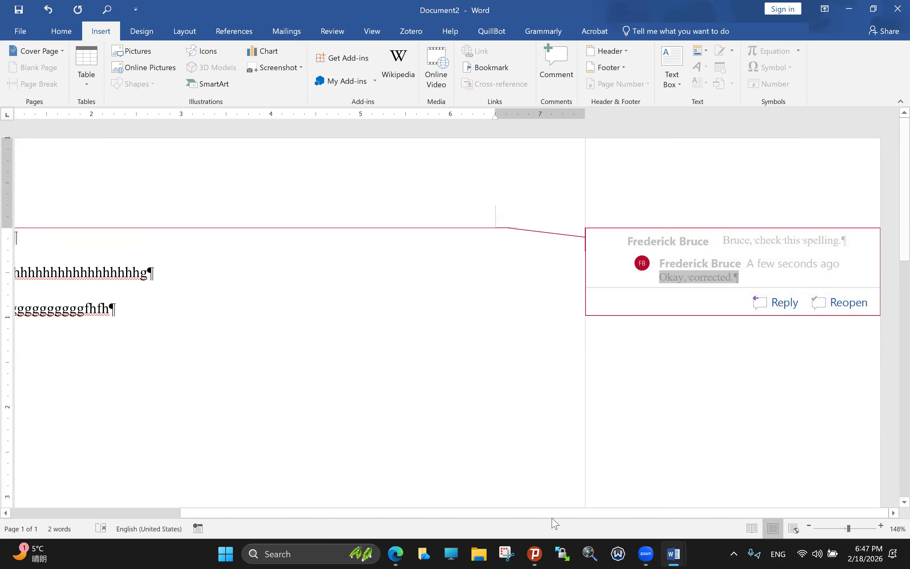
pyautogui.hscroll(-5, 547, 520)
pyautogui.hscroll(5, 671, 504)
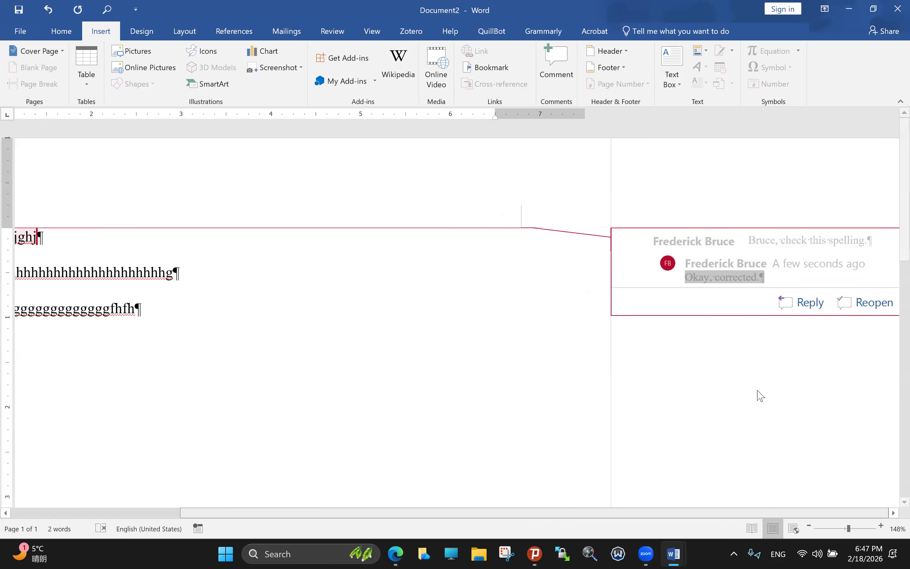
pyautogui.click(832, 312)
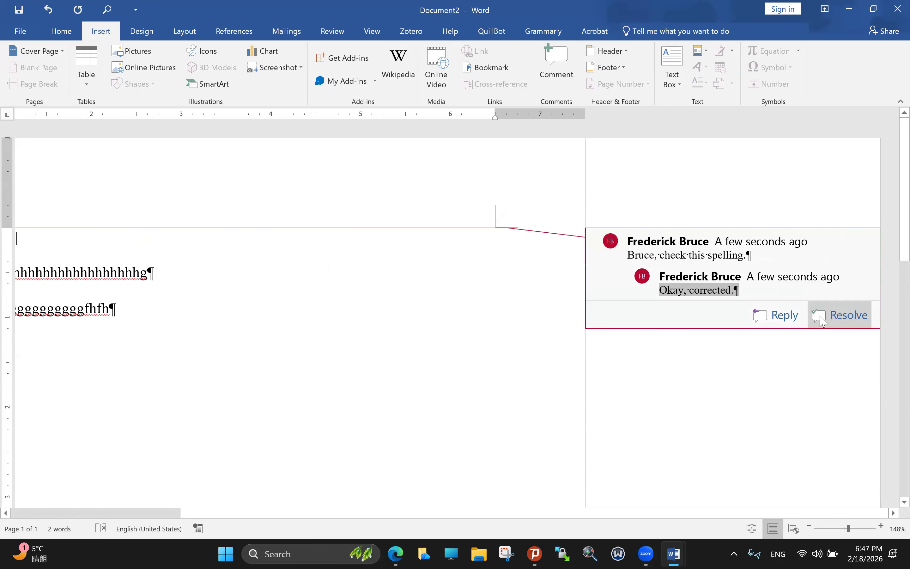
pyautogui.click(822, 321)
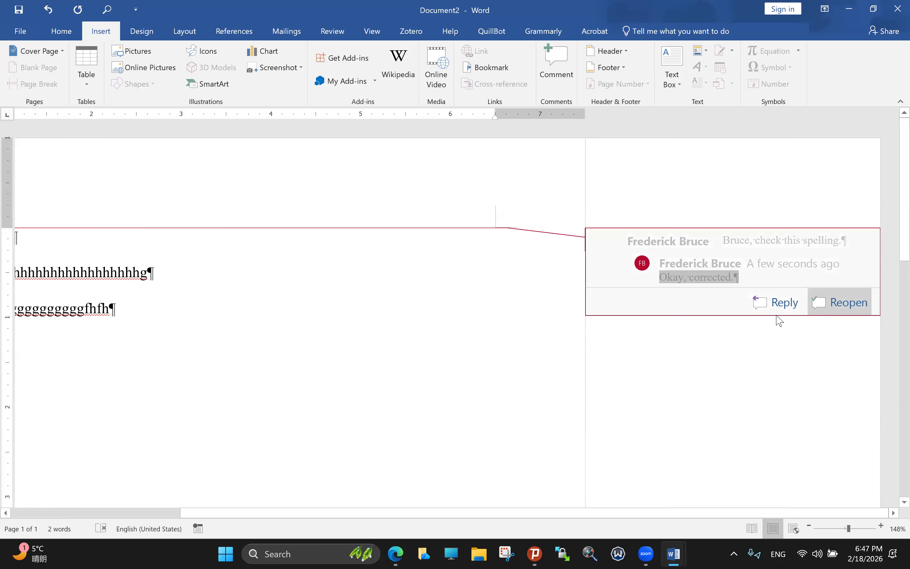
pyautogui.click(854, 306)
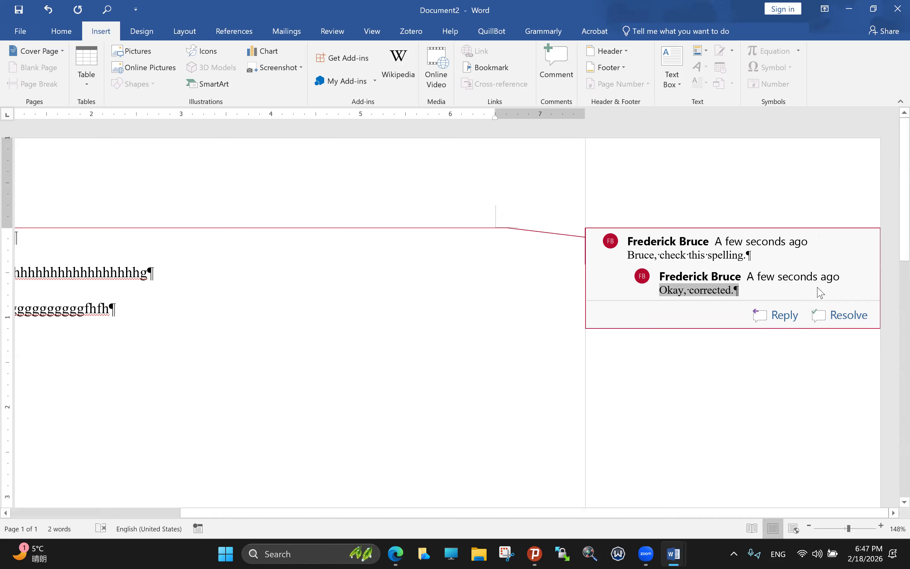
# Step: Start a third reply in the spelling thread, addressed to the commenter, typing the unfinished 'sit is n'
pyautogui.click(775, 316)
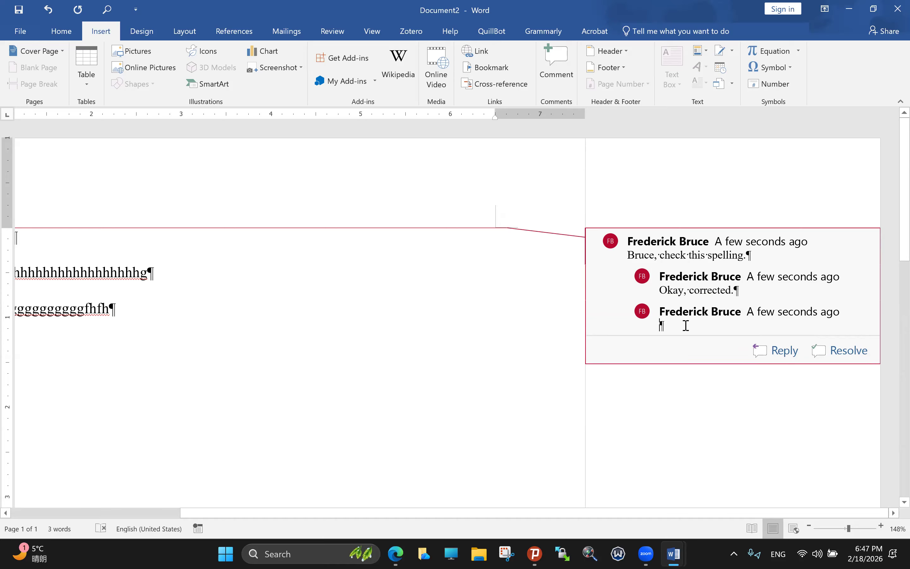
pyautogui.press('capslock')
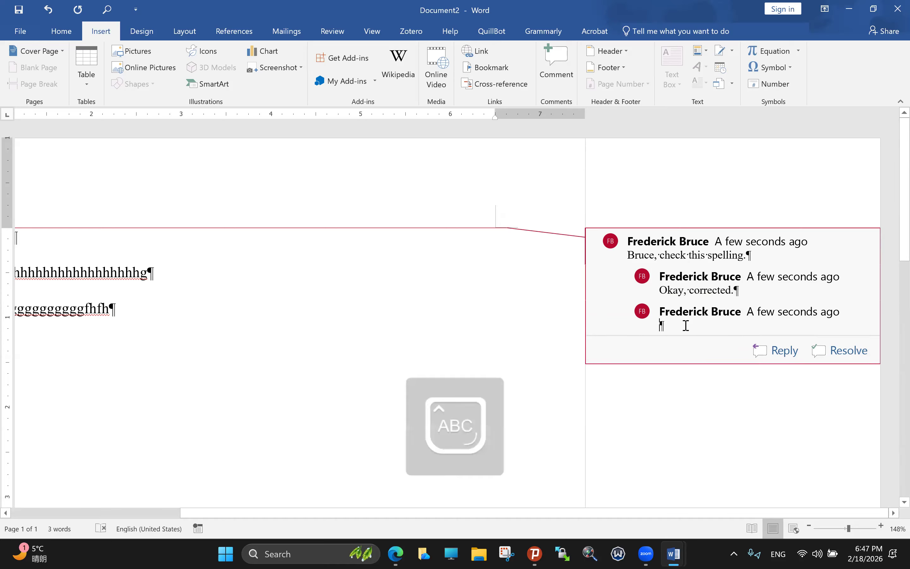
pyautogui.write('B')
pyautogui.press('capslock')
pyautogui.write('ruce, sit is n')
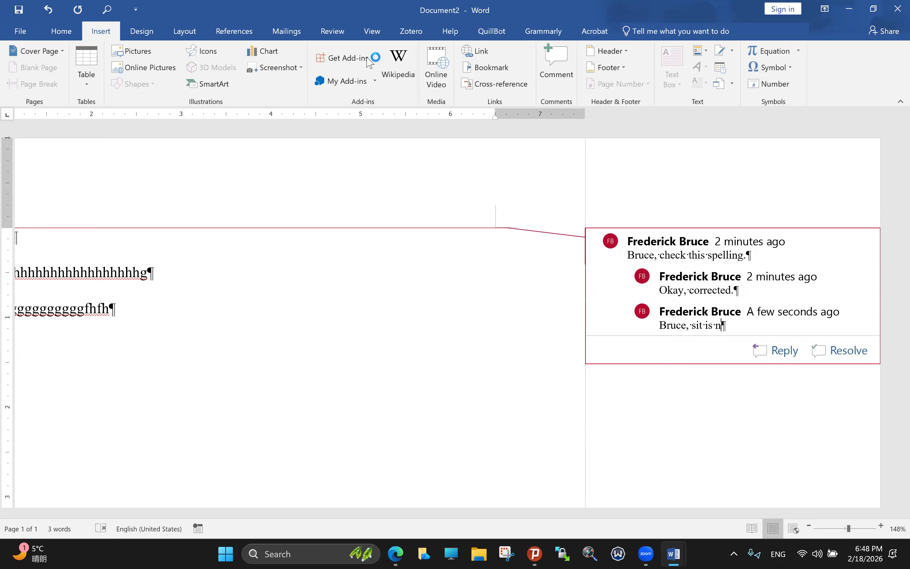
# Step: Review the Zotero macros listed under View > Macros, then close the list without running one
pyautogui.click(370, 33)
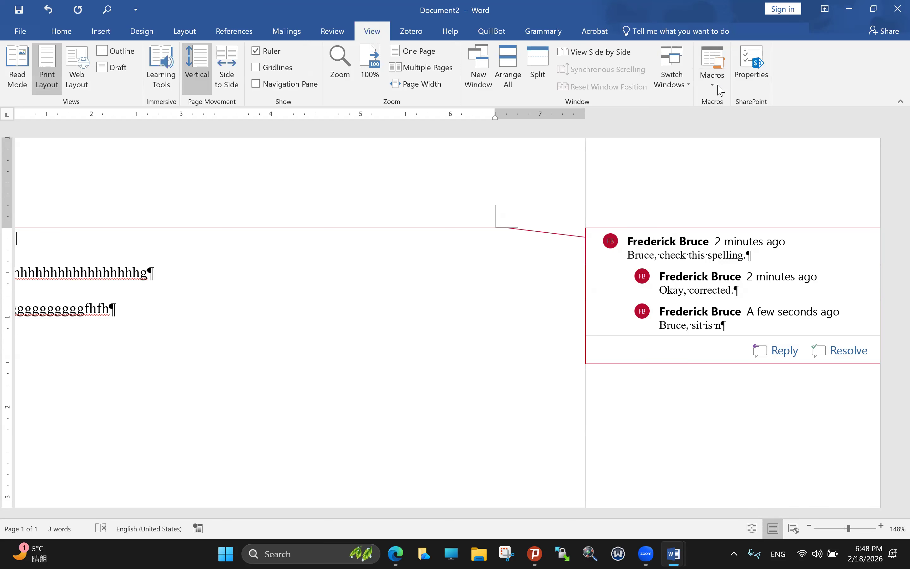
pyautogui.click(727, 95)
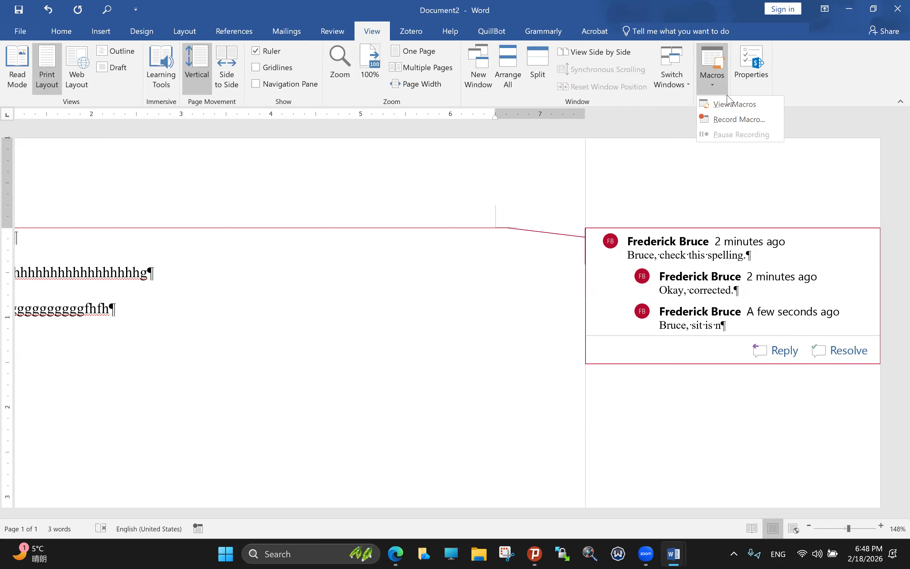
pyautogui.click(744, 109)
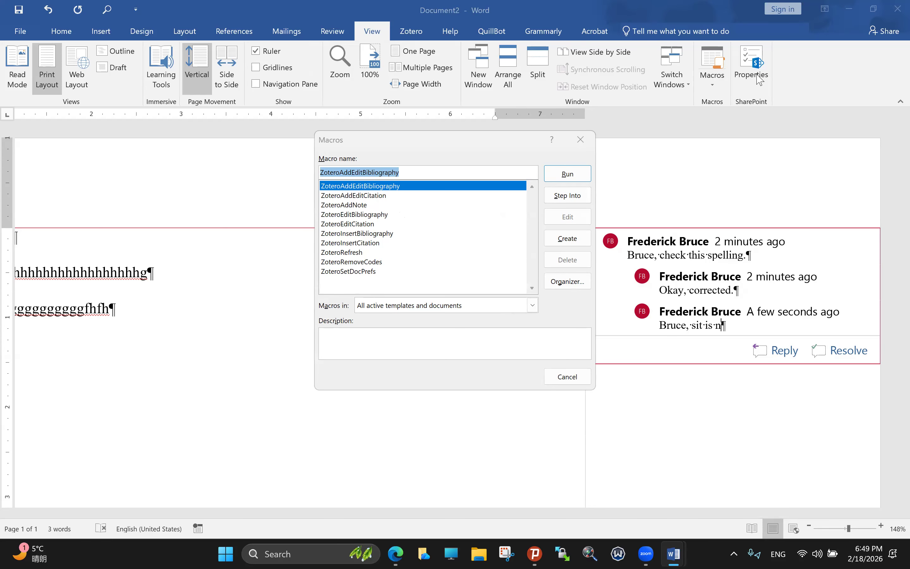
pyautogui.press('Escape')
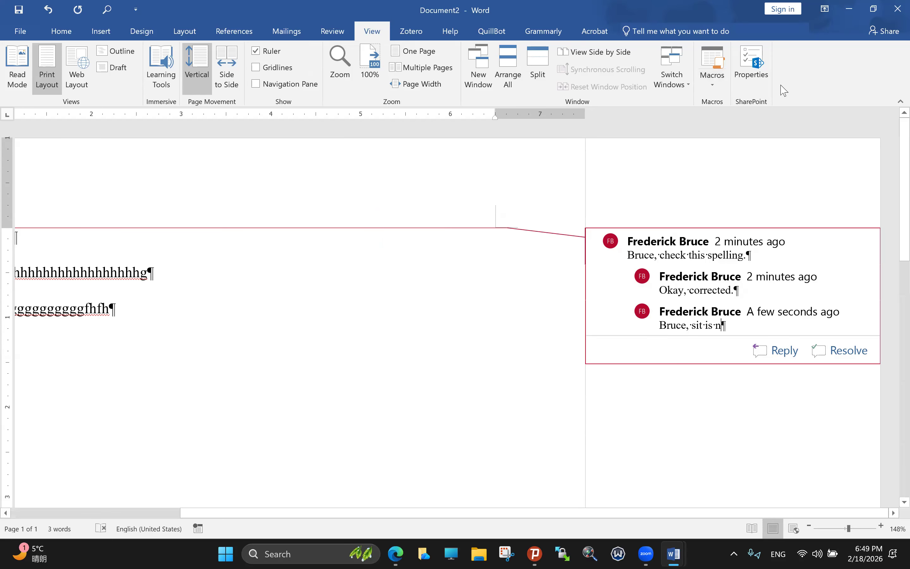
pyautogui.click(756, 93)
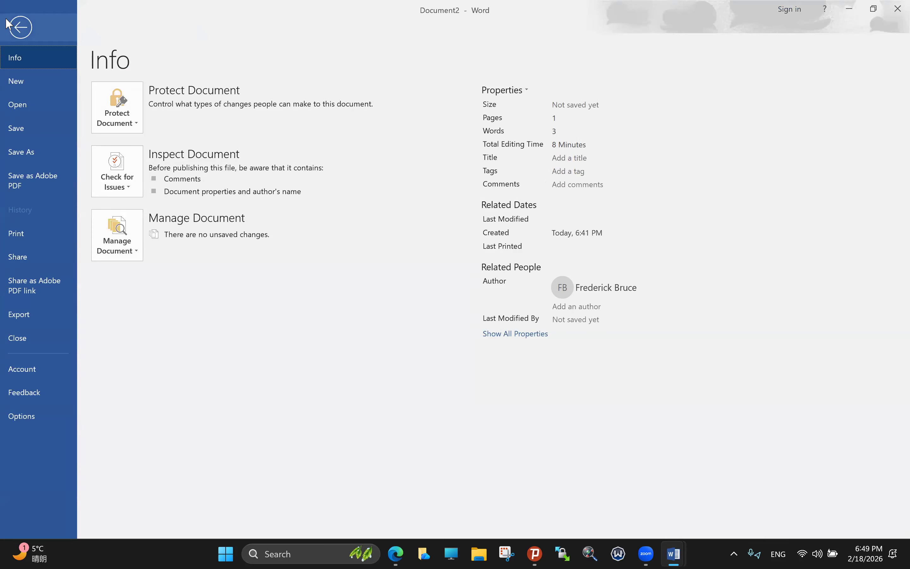
pyautogui.press('Escape')
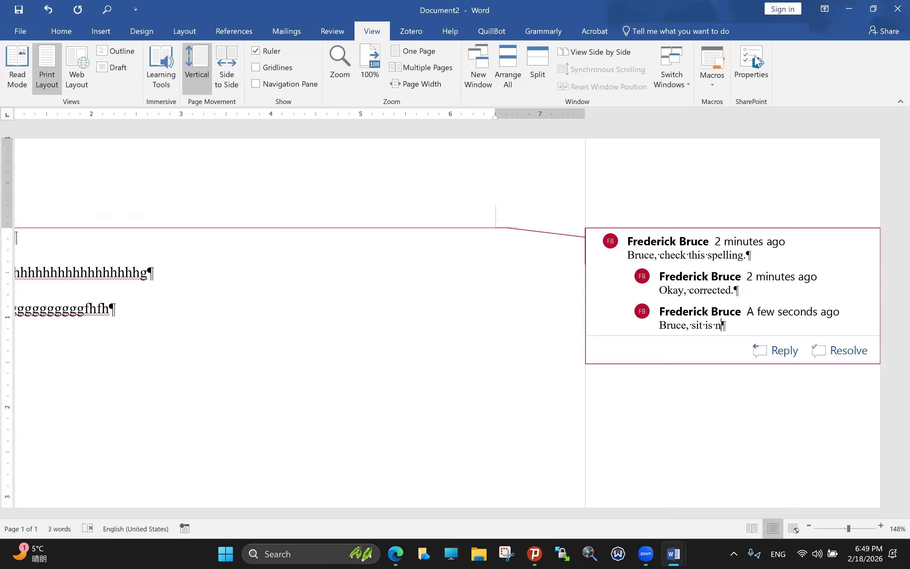
pyautogui.click(751, 71)
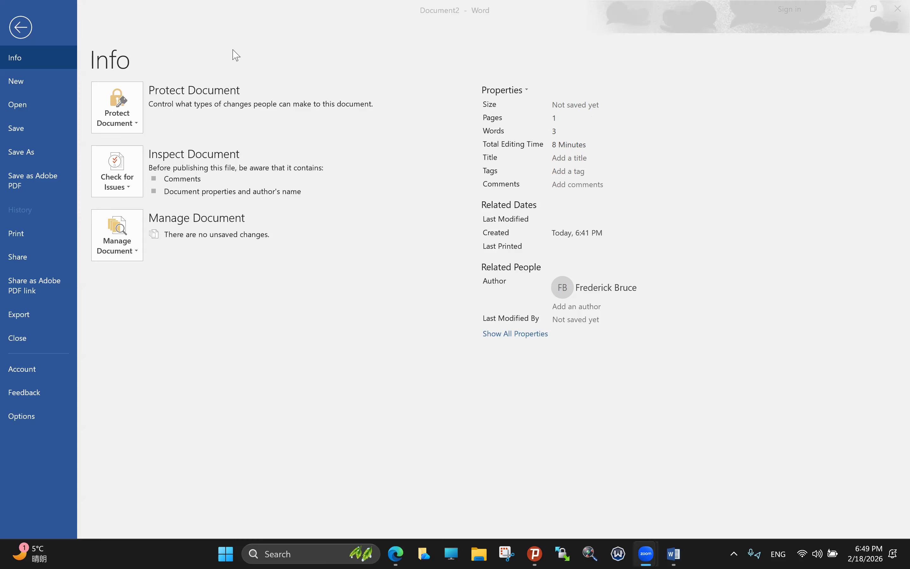
pyautogui.click(28, 28)
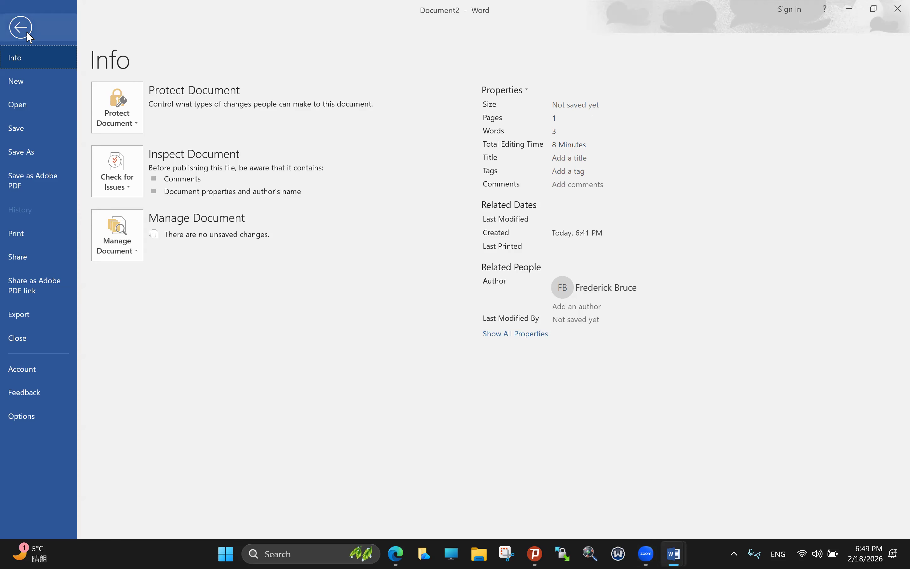
pyautogui.click(65, 39)
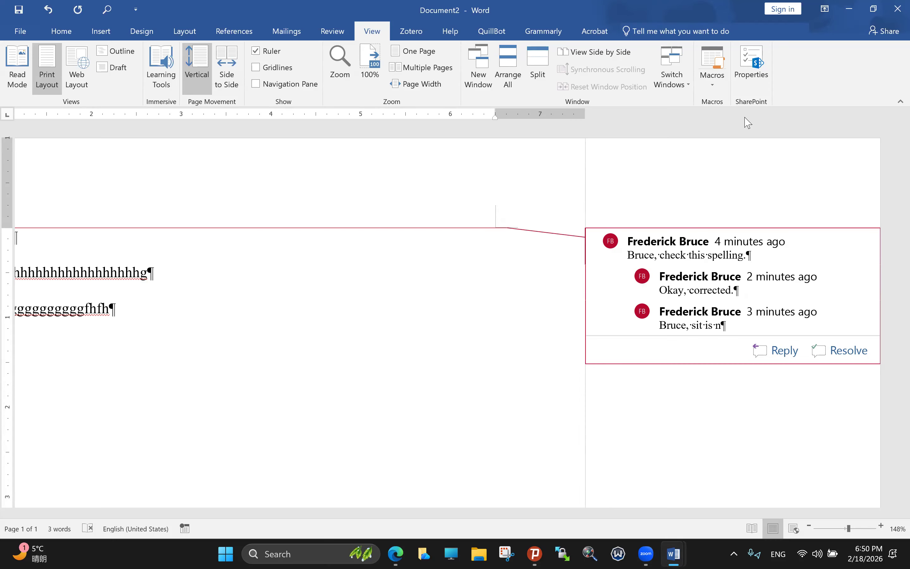
pyautogui.press('XF86AudioRaiseVolume')
# Step: Mark the spelling-check comment thread as resolved
pyautogui.click(662, 2)
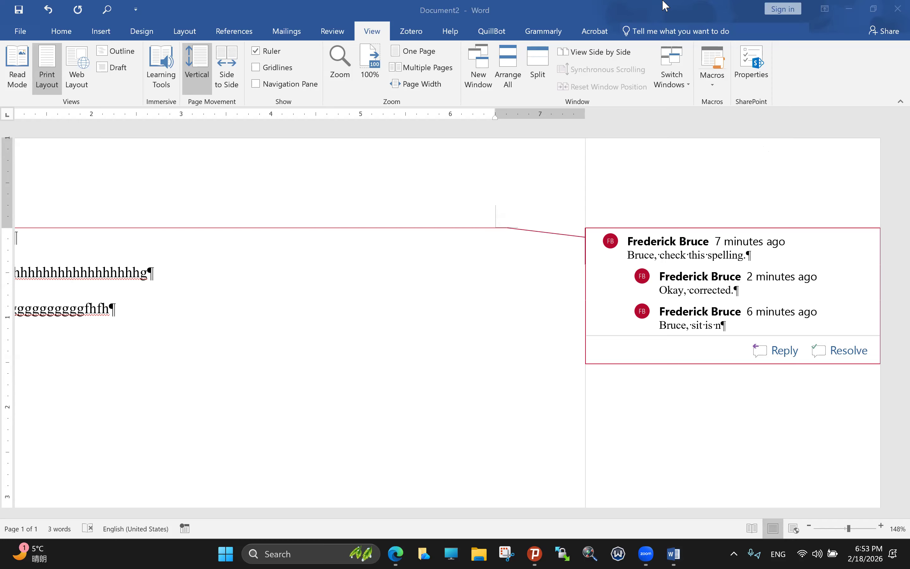
pyautogui.click(656, 80)
pyautogui.click(571, 265)
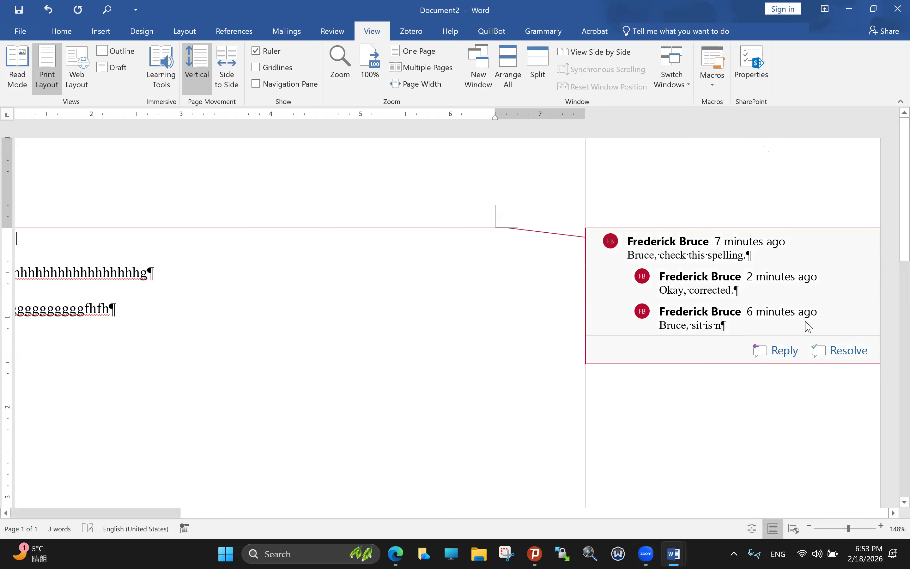
pyautogui.click(473, 335)
pyautogui.click(353, 318)
pyautogui.click(831, 355)
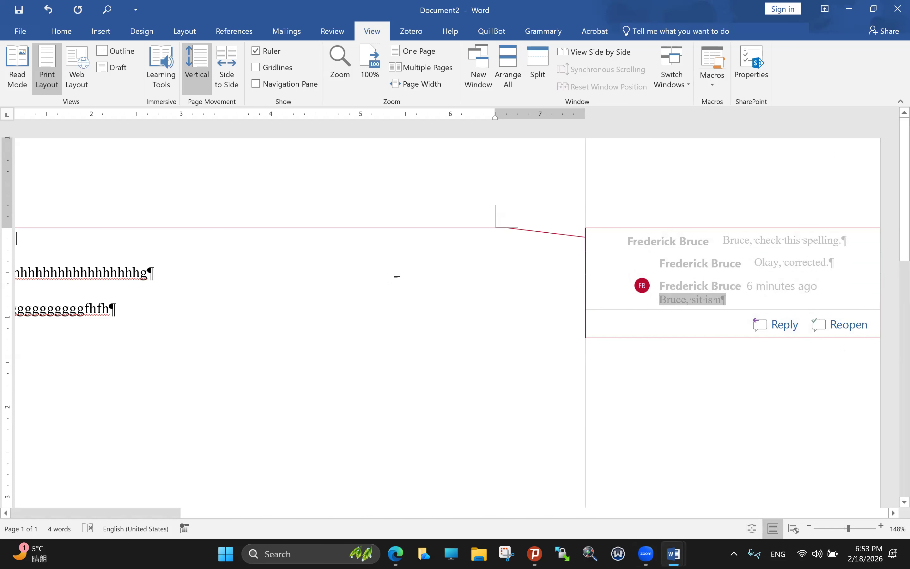
# Step: Delete the resolved comment thread and erase all text, leaving Document2 at 0 words
pyautogui.click(393, 275)
pyautogui.press('Down')
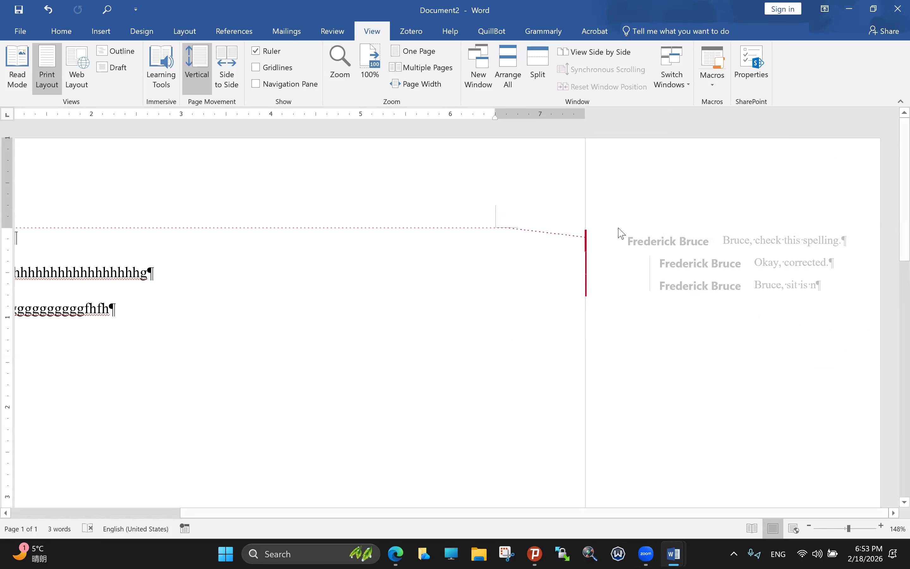
pyautogui.click(707, 241)
pyautogui.rightClick(716, 242)
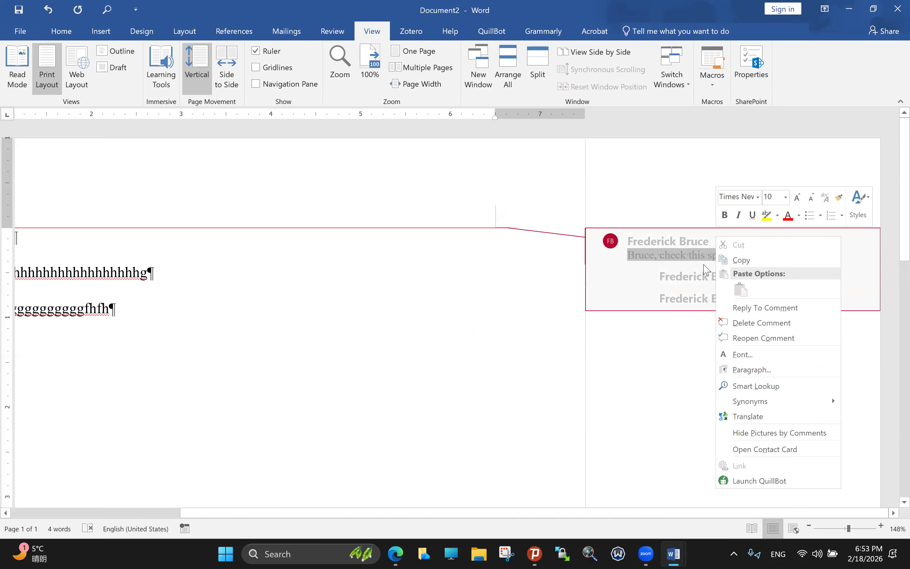
pyautogui.click(754, 326)
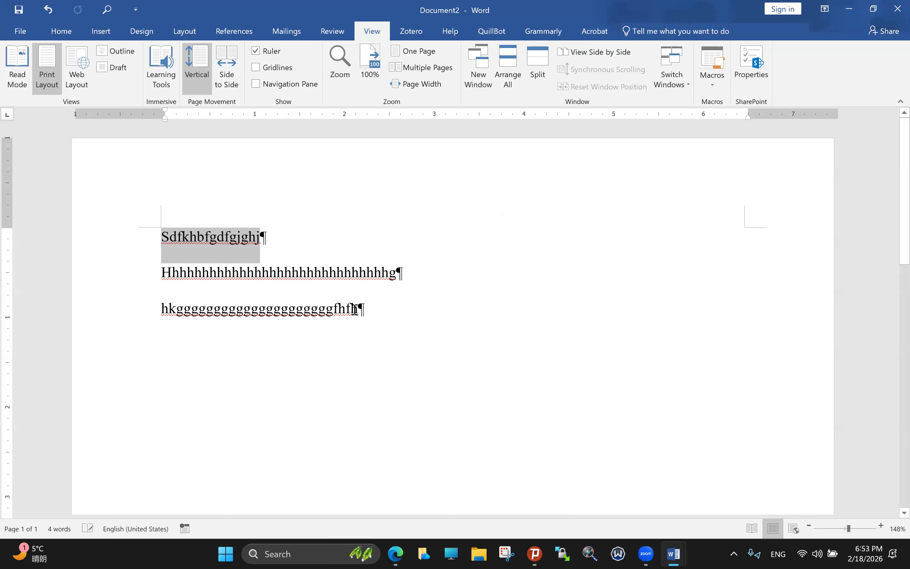
pyautogui.hotkey('ctrl', 'a')
pyautogui.press('Delete')
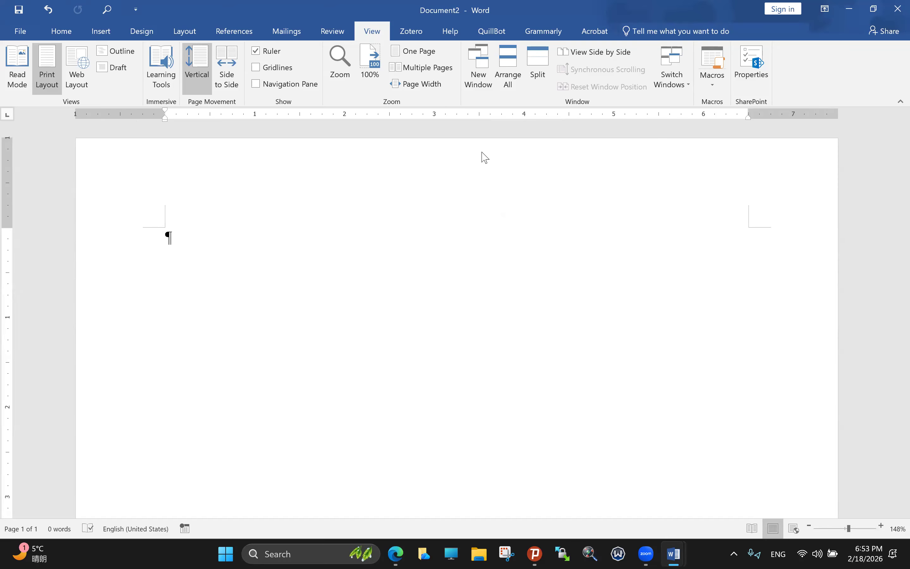
# Step: Attempt a Zotero citation, launch the Zotero app from search, and dismiss Word's connection error
pyautogui.click(413, 31)
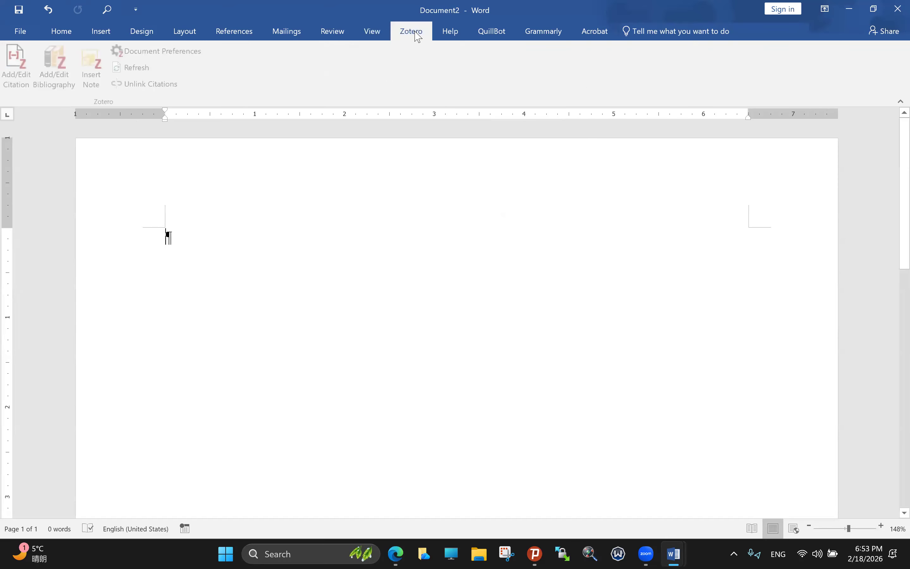
pyautogui.click(30, 77)
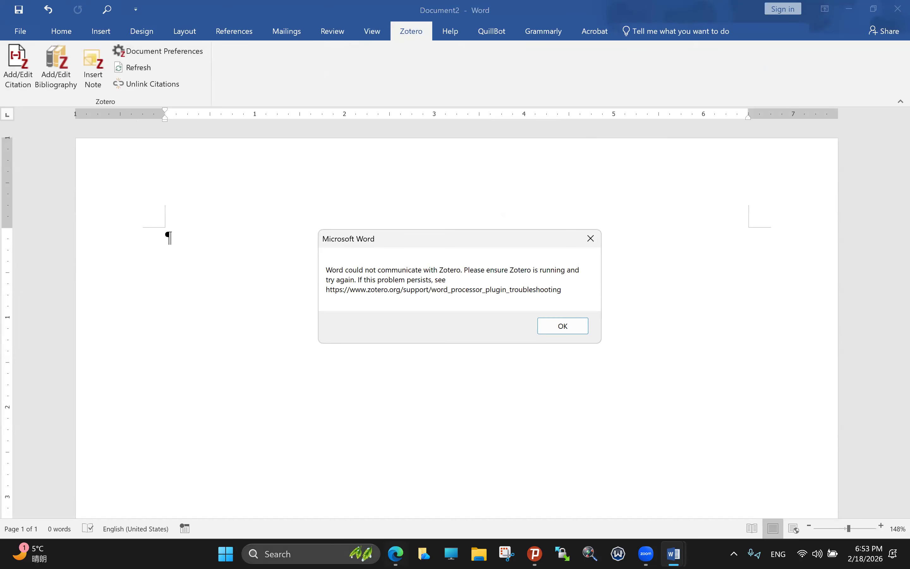
pyautogui.press('super')
pyautogui.write('zotero')
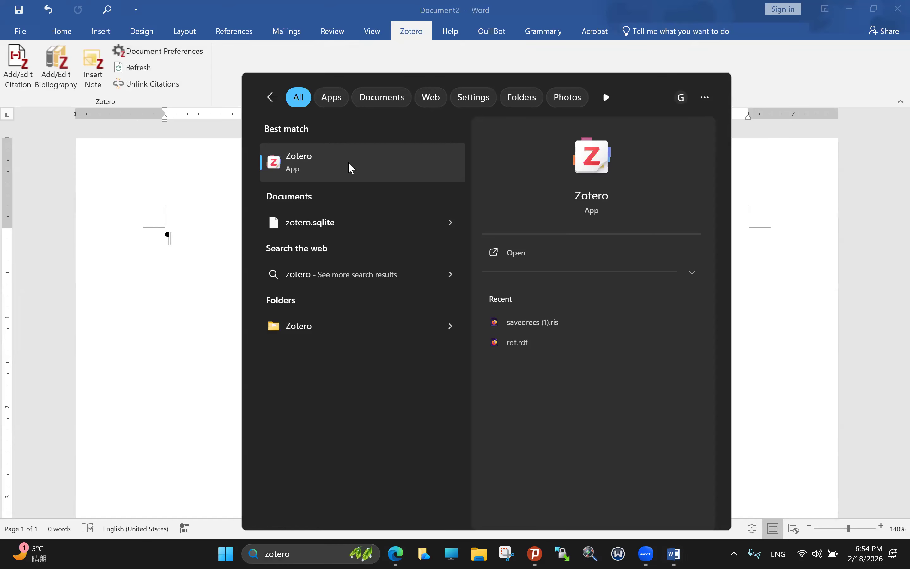
pyautogui.click(349, 168)
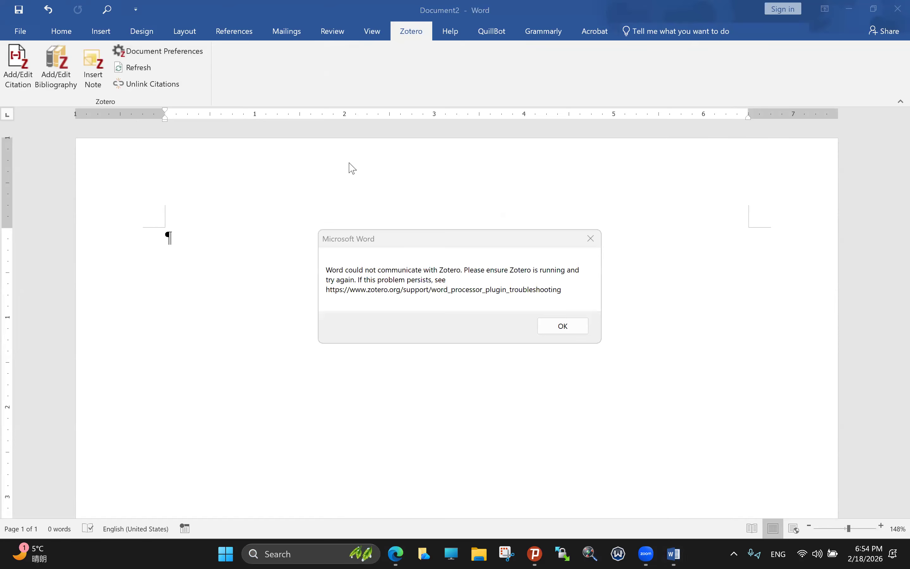
pyautogui.click(562, 326)
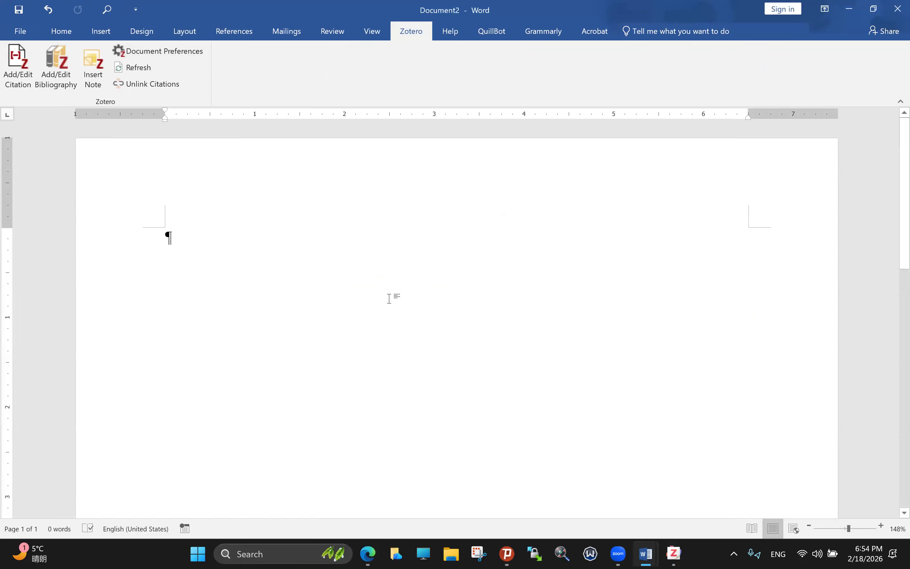
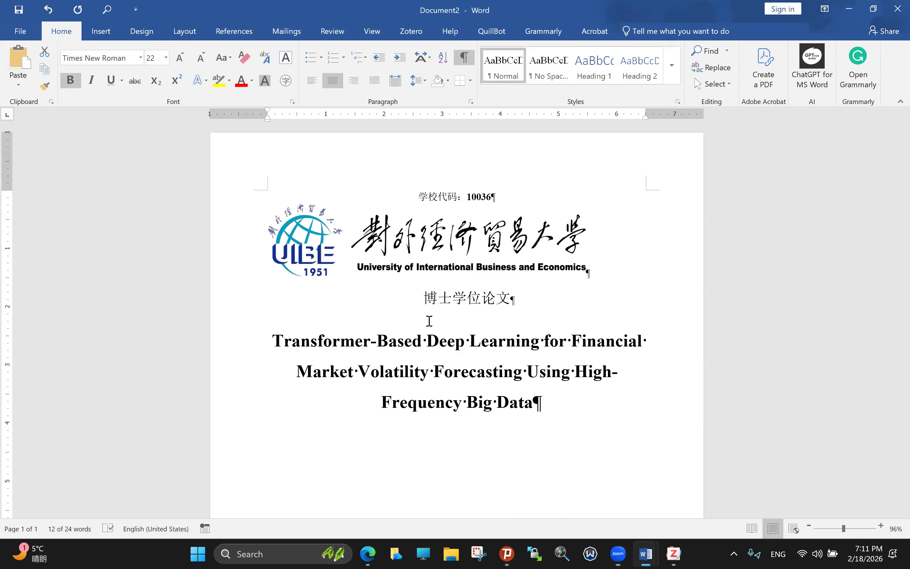
# Step: Paste the template's author, student ID, school, major and supervisor block beneath the dissertation title in Document2
pyautogui.click(429, 321)
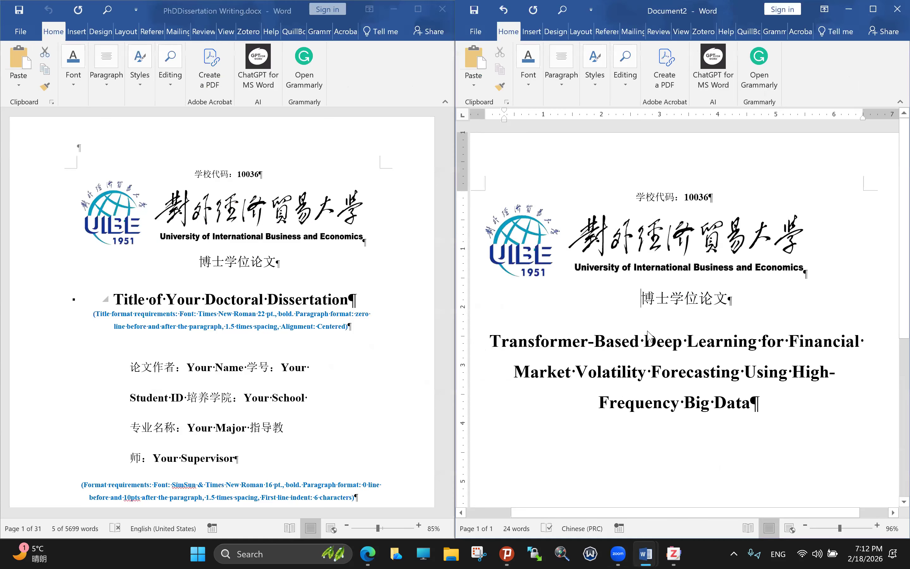
pyautogui.hotkey('alt', 'Tab')
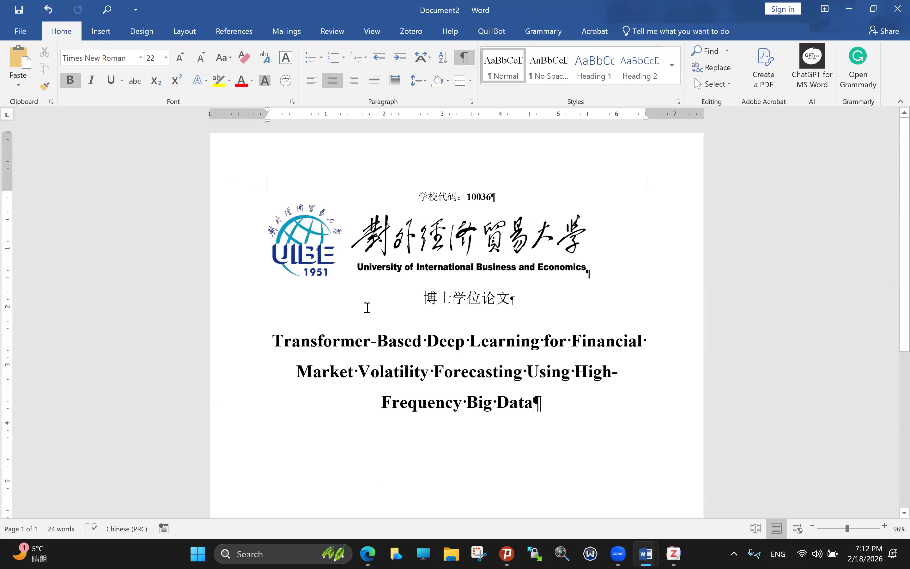
pyautogui.press('Return')
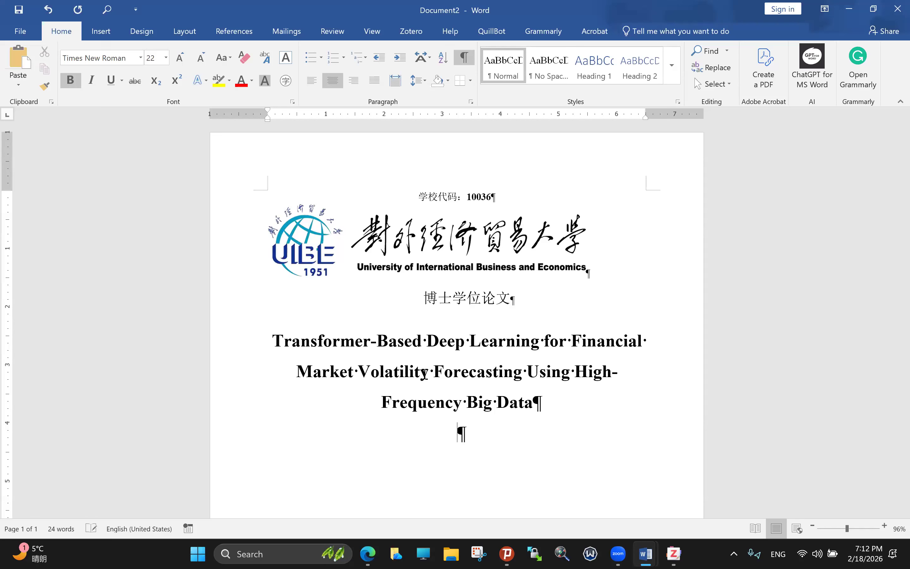
pyautogui.write('论文作者：Your Name 学号：Your Student ID 培养学院：Your School 专业名称：Your Major 指导教师：Your Supervisor')
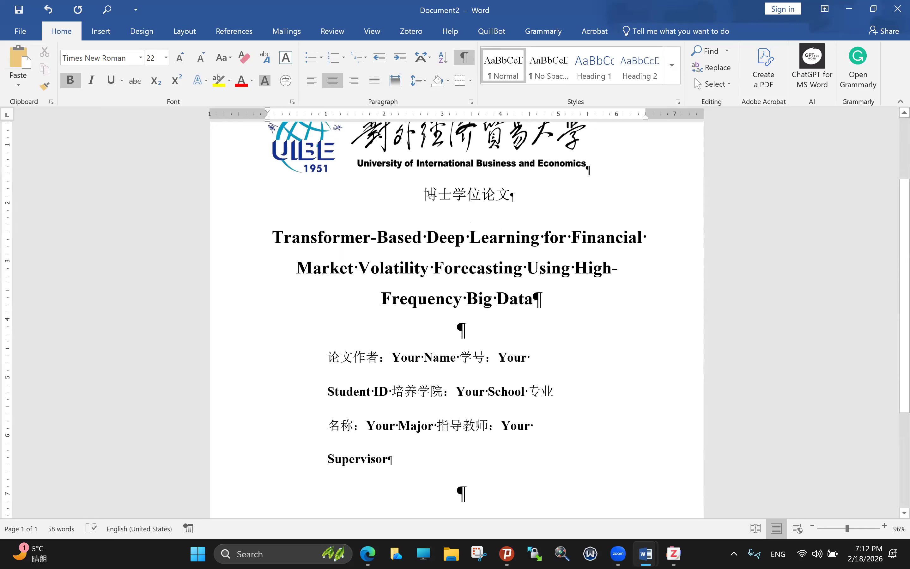
# Step: Replace the 'Your Name' placeholder with the author's full name in capital letters
pyautogui.moveTo(459, 358); pyautogui.dragTo(392, 357)
pyautogui.press('capslock')
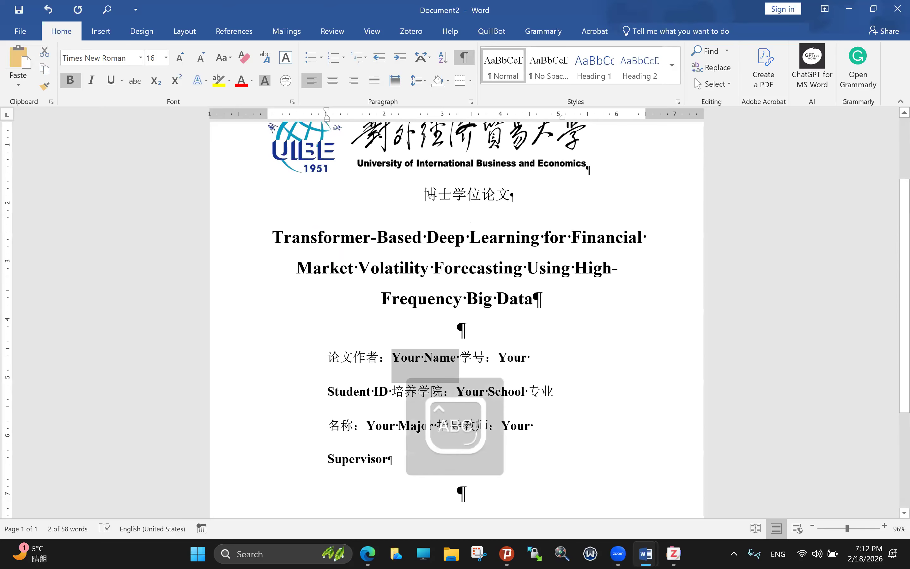
pyautogui.write('B')
pyautogui.press('capslock')
pyautogui.write('ruc')
pyautogui.write('ent ID')
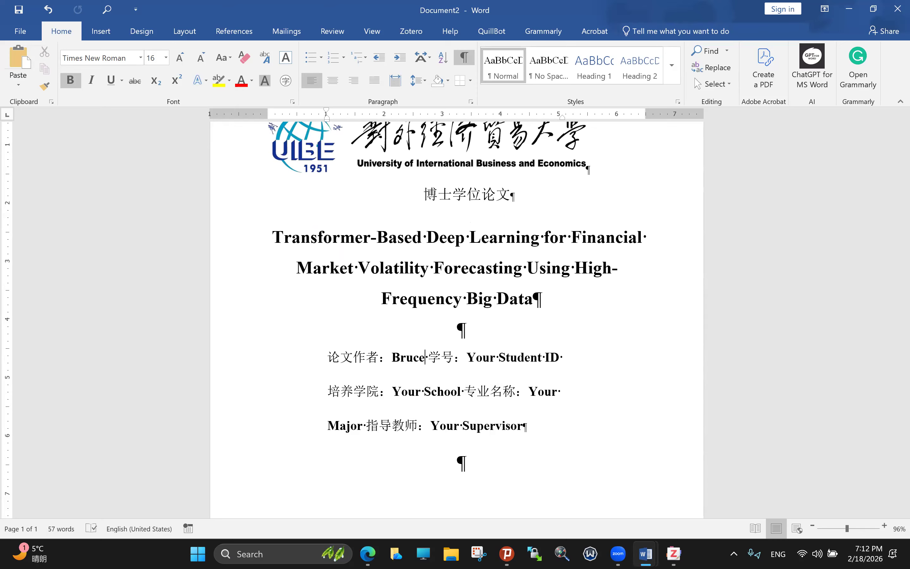
pyautogui.press('BackSpace')
pyautogui.press('BackSpace')
pyautogui.press('BackSpace')
pyautogui.press('BackSpace')
pyautogui.press('capslock')
pyautogui.write('R')
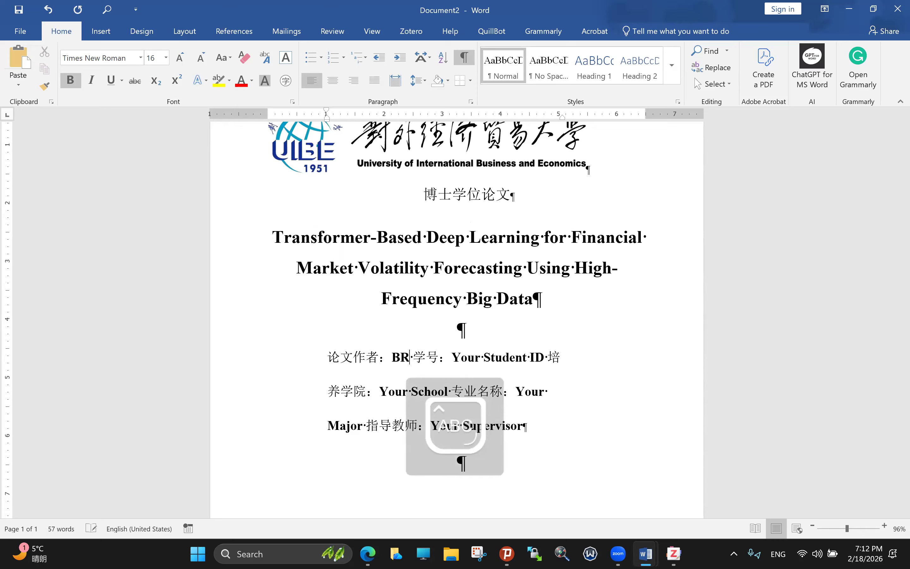
pyautogui.write('UCE')
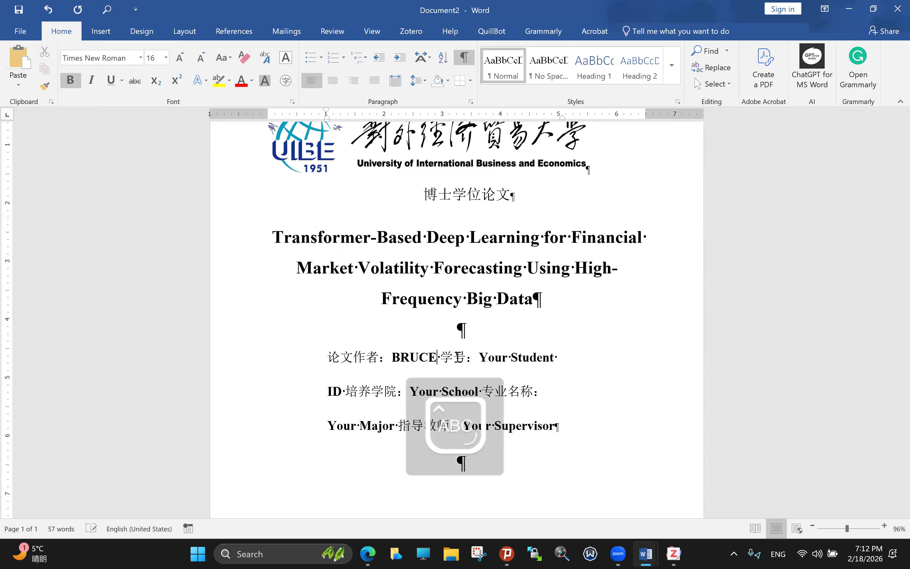
pyautogui.press('capslock')
pyautogui.write(',')
pyautogui.write(' free')
pyautogui.press('BackSpace')
pyautogui.press('BackSpace')
pyautogui.press('BackSpace')
pyautogui.press('BackSpace')
pyautogui.press('capslock')
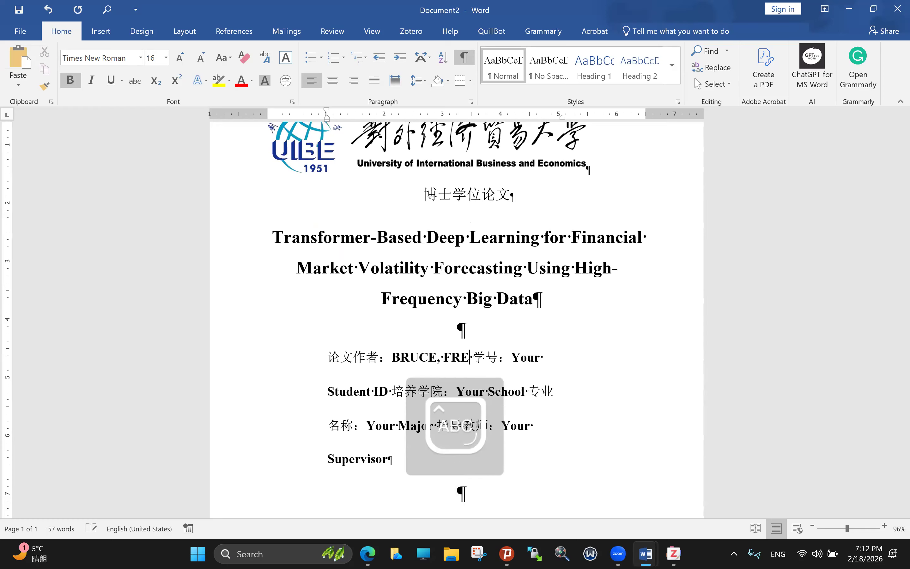
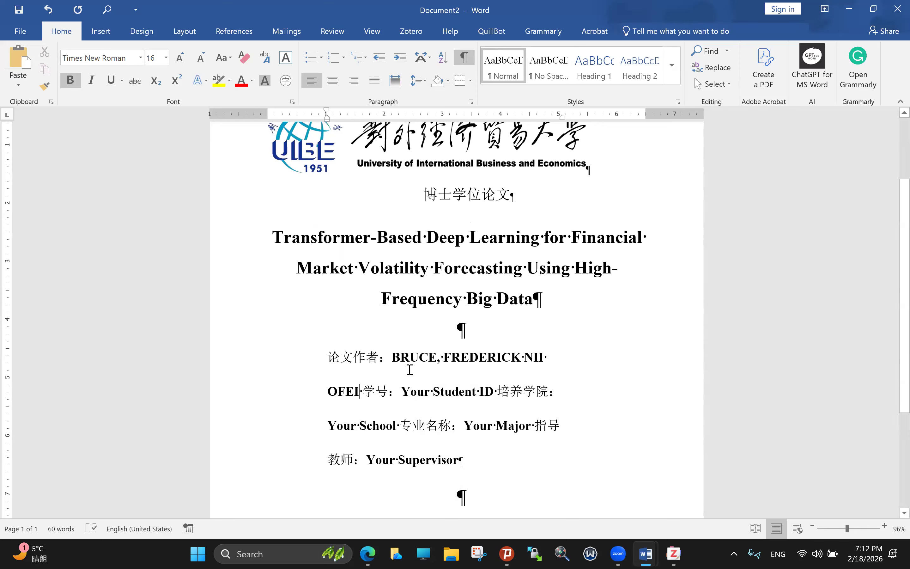
# Step: Start 学号 on its own line and type the student ID over 'Your Student ID'
pyautogui.click(366, 387)
pyautogui.press('Return')
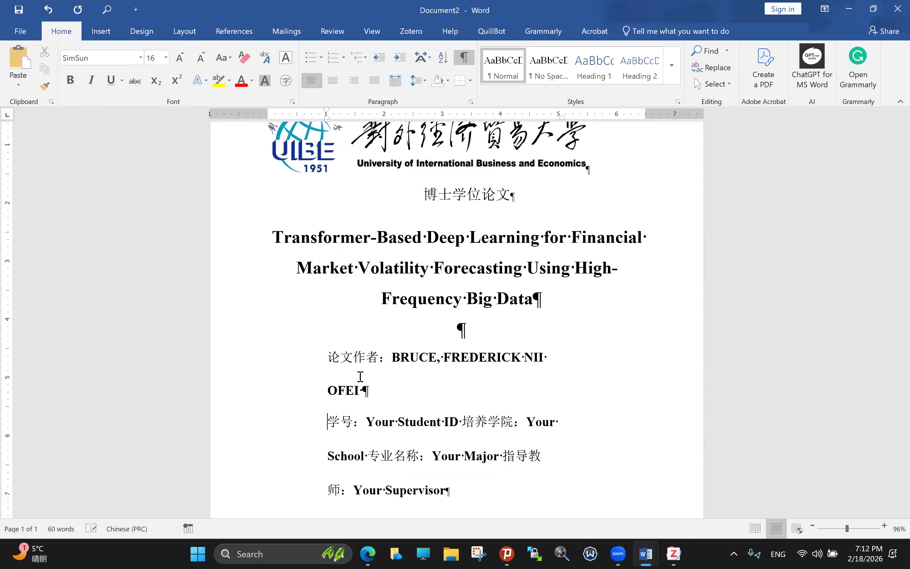
pyautogui.click(328, 365)
pyautogui.moveTo(301, 364); pyautogui.dragTo(376, 480)
pyautogui.moveTo(370, 427); pyautogui.dragTo(455, 426)
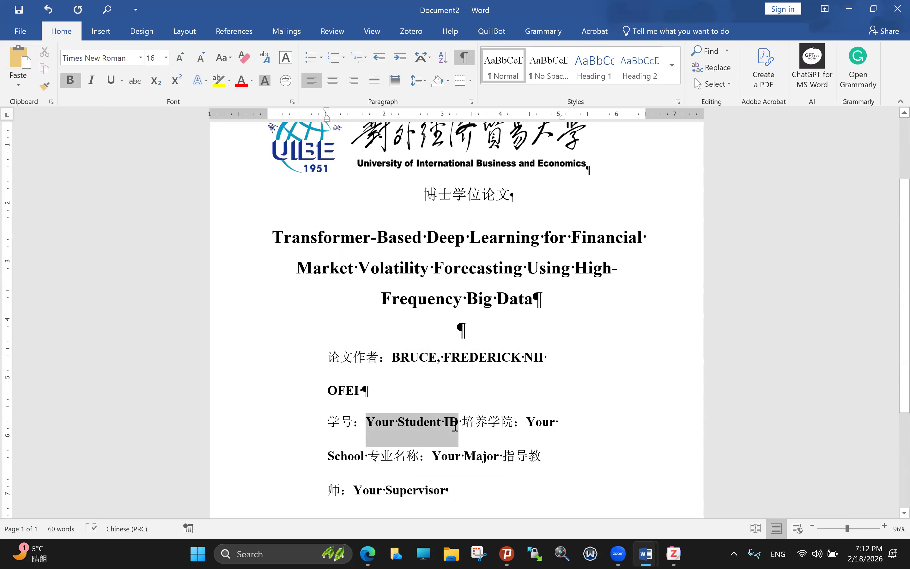
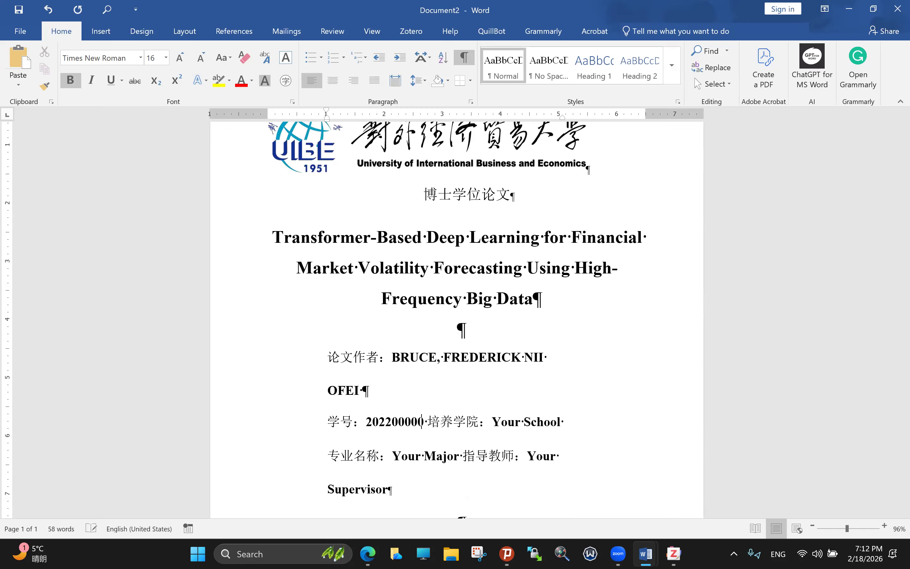
pyautogui.write('1')
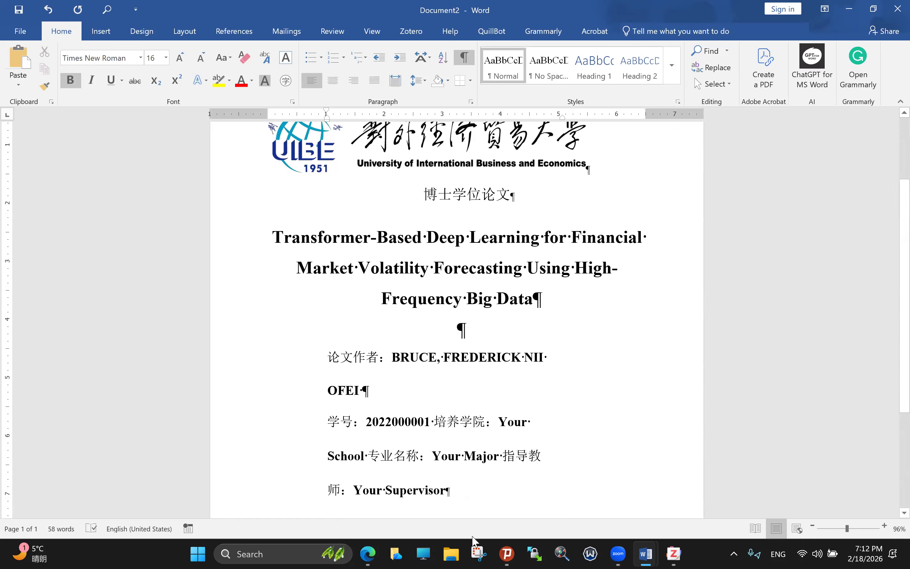
pyautogui.scroll(-1, 494, 432)
pyautogui.moveTo(498, 365); pyautogui.dragTo(367, 405)
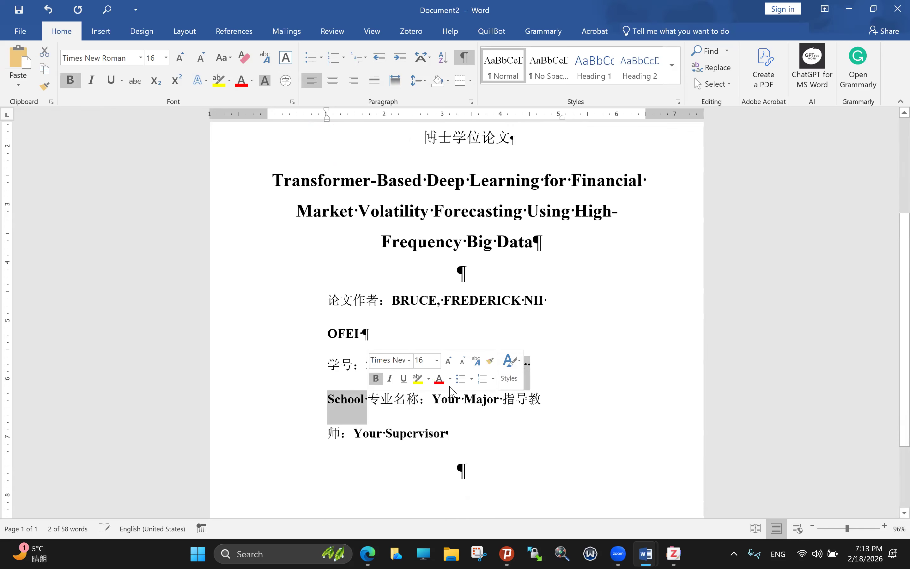
# Step: Type SCHOOL OF COMPUTER SCIENCE over the 'Your School' placeholder
pyautogui.write('SCJ 专业')
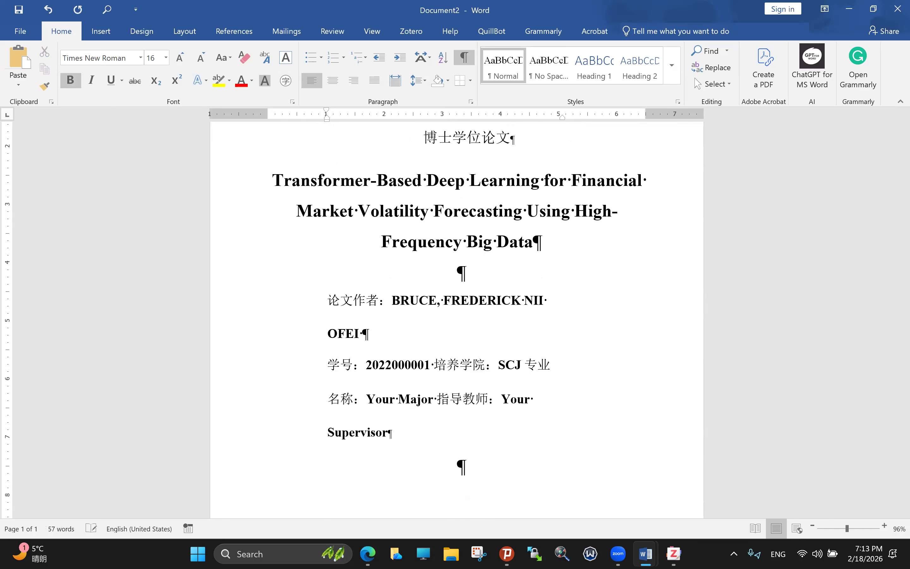
pyautogui.press('BackSpace')
pyautogui.write('HOOL OF')
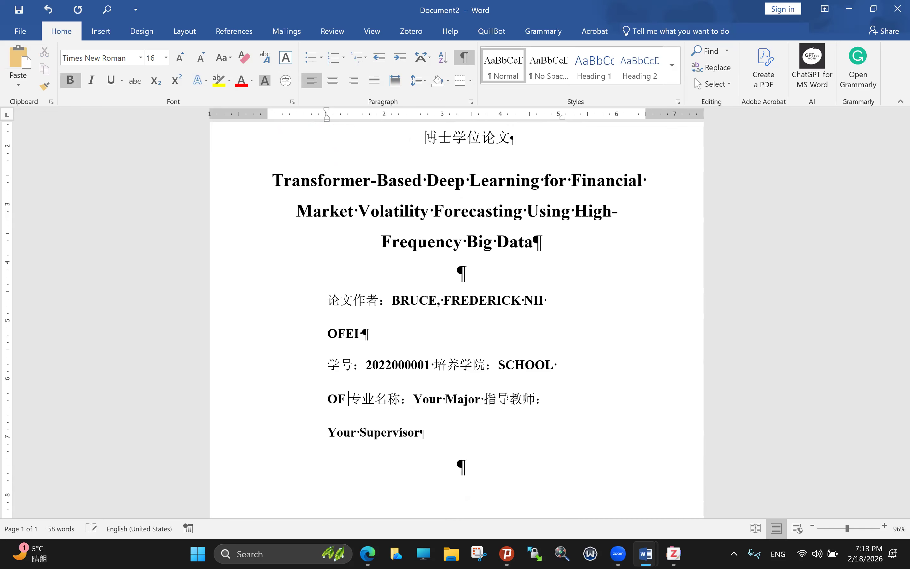
pyautogui.write(' COMPUTER')
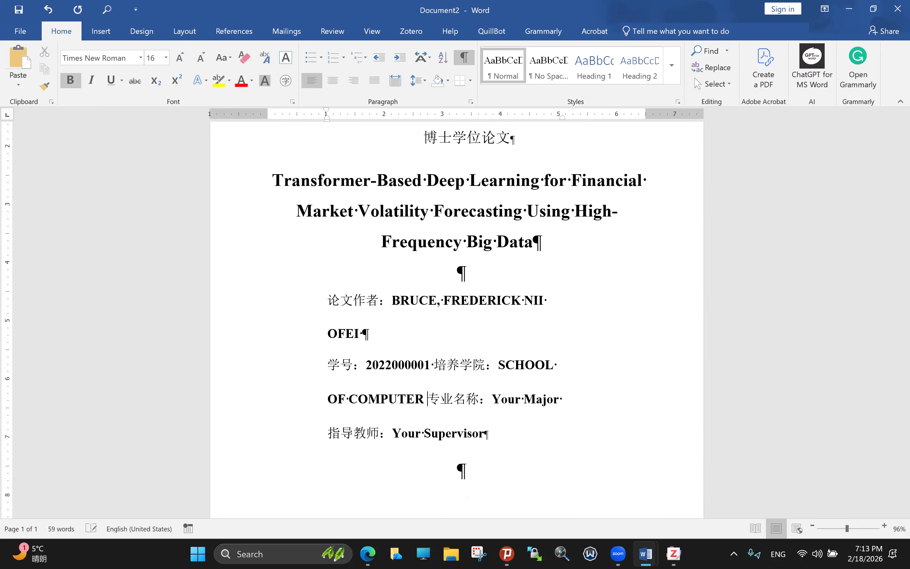
pyautogui.write('SCIENC')
pyautogui.press('BackSpace')
pyautogui.press('BackSpace')
pyautogui.press('BackSpace')
pyautogui.press('BackSpace')
pyautogui.press('BackSpace')
pyautogui.press('BackSpace')
pyautogui.write('SCIE')
pyautogui.press('BackSpace')
pyautogui.press('BackSpace')
pyautogui.press('BackSpace')
pyautogui.press('BackSpace')
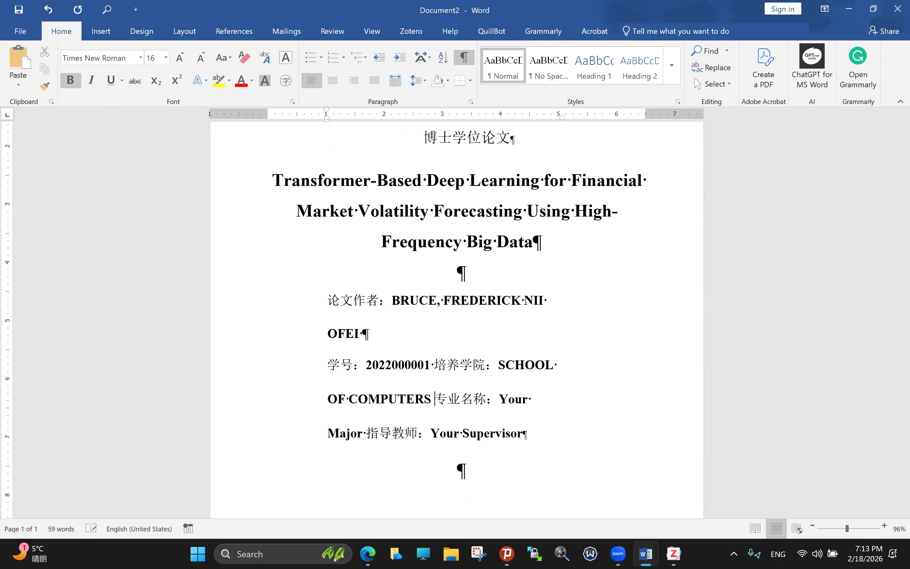
pyautogui.write('SCIENCE')
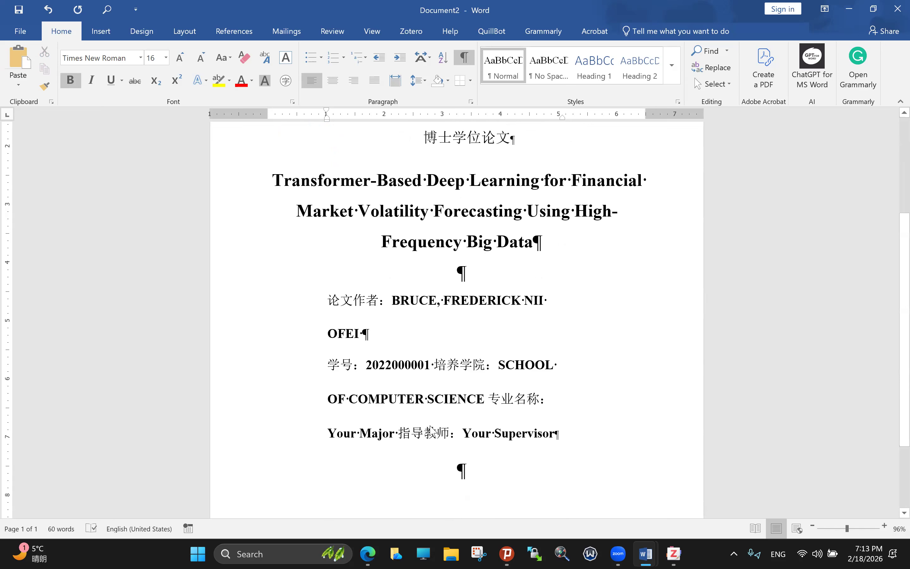
# Step: Replace 'Your Major' with ARTIFICIAL INTELLIGENCE, removing the extra letter and trailing space
pyautogui.moveTo(392, 438); pyautogui.dragTo(329, 436)
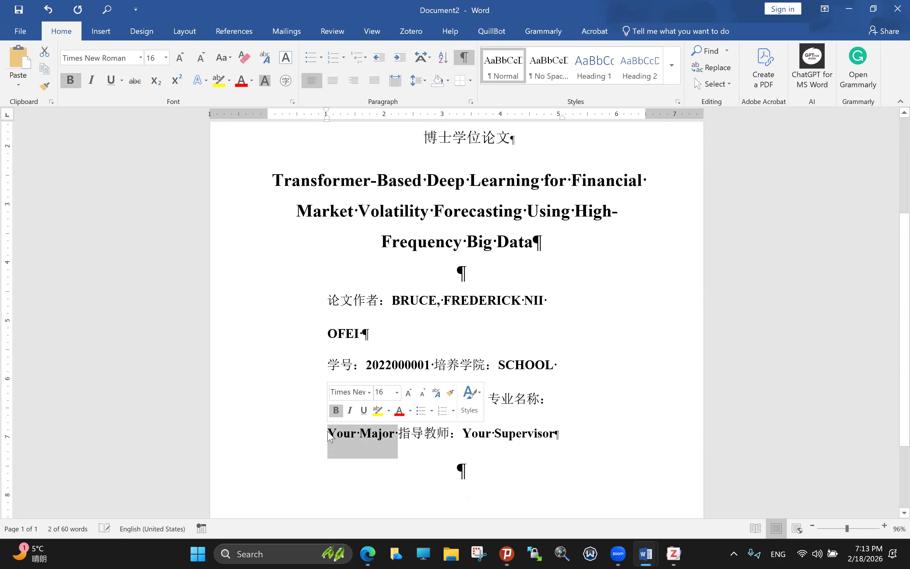
pyautogui.write('ARTIFIC')
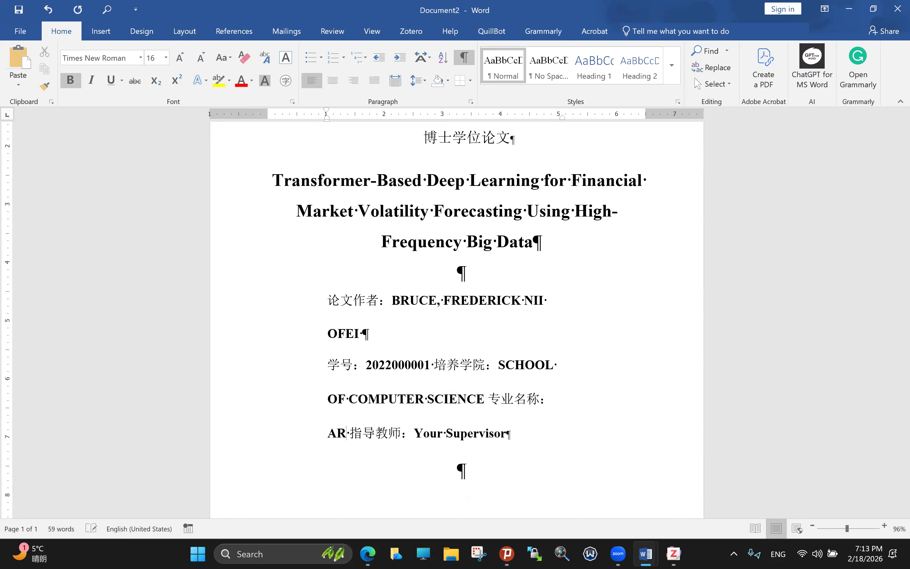
pyautogui.write('IAL ')
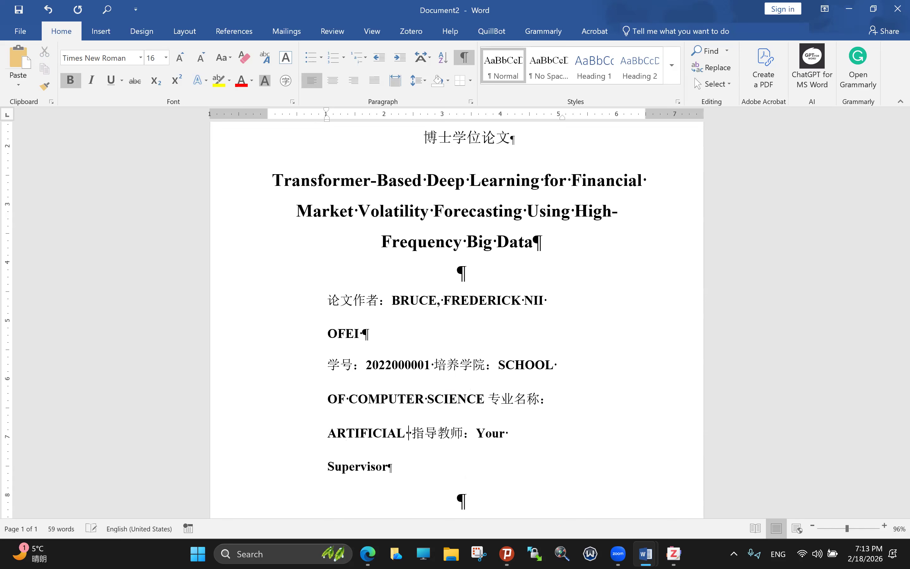
pyautogui.write('INTELLIGENCEE')
pyautogui.press('BackSpace')
pyautogui.press('Delete')
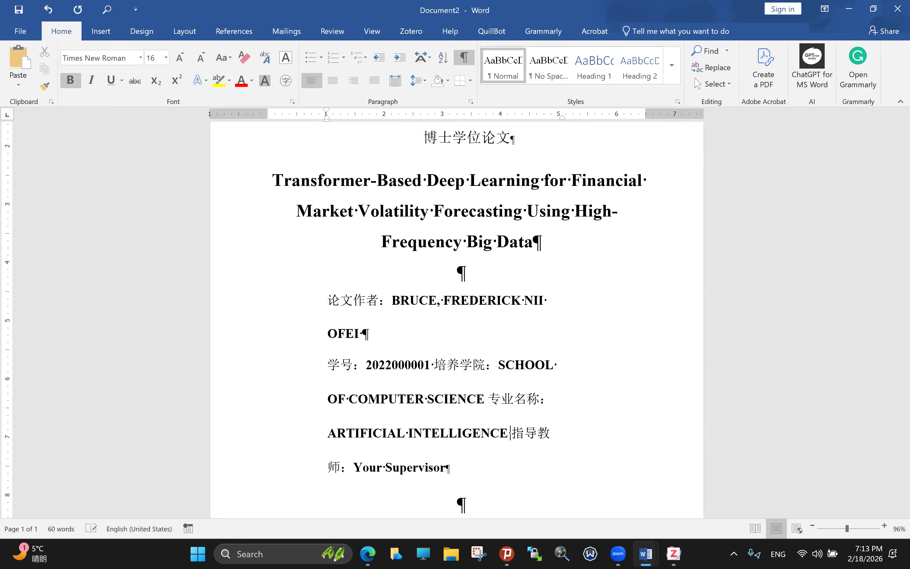
# Step: Enter the supervisor's name in capitals with the PROF. title, then select the author-info block
pyautogui.moveTo(355, 473); pyautogui.dragTo(436, 468)
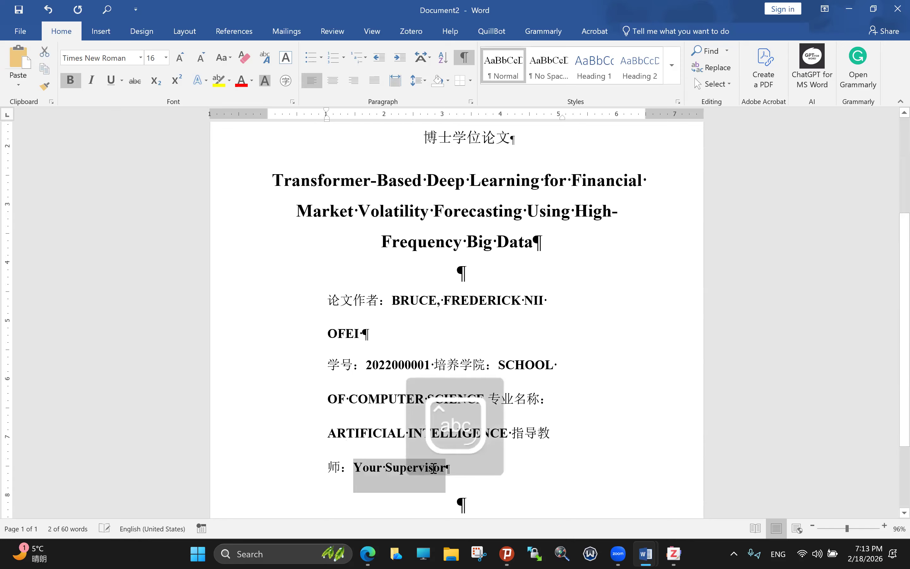
pyautogui.write('pro')
pyautogui.press('BackSpace')
pyautogui.press('BackSpace')
pyautogui.press('BackSpace')
pyautogui.press('capslock')
pyautogui.write('PR')
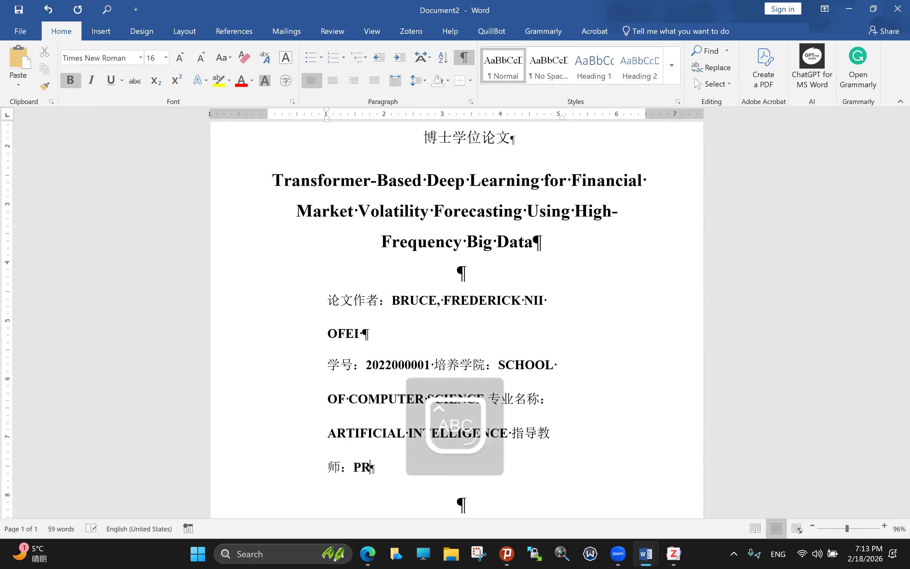
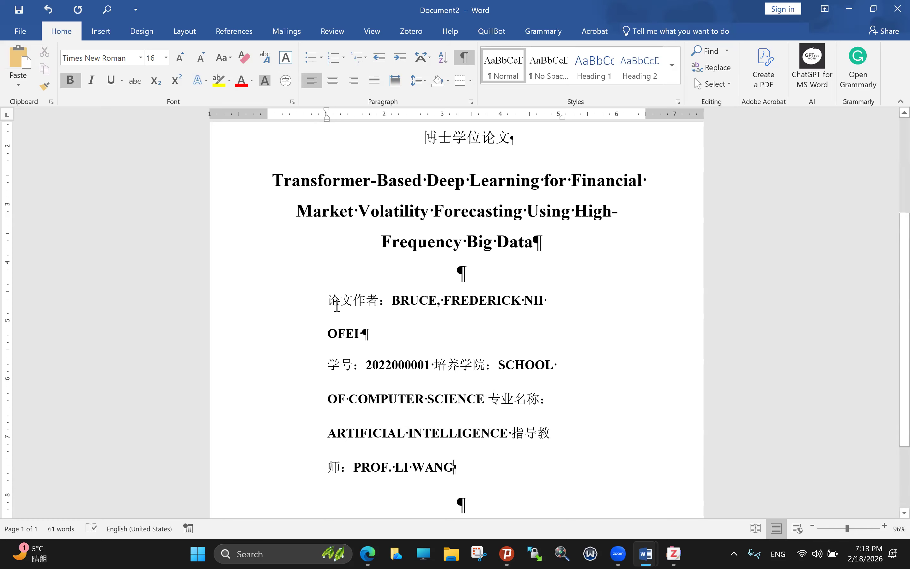
pyautogui.click(321, 299)
pyautogui.keyDown('shift'); pyautogui.click(433, 416); pyautogui.keyUp('shift')
pyautogui.moveTo(432, 417); pyautogui.dragTo(467, 470)
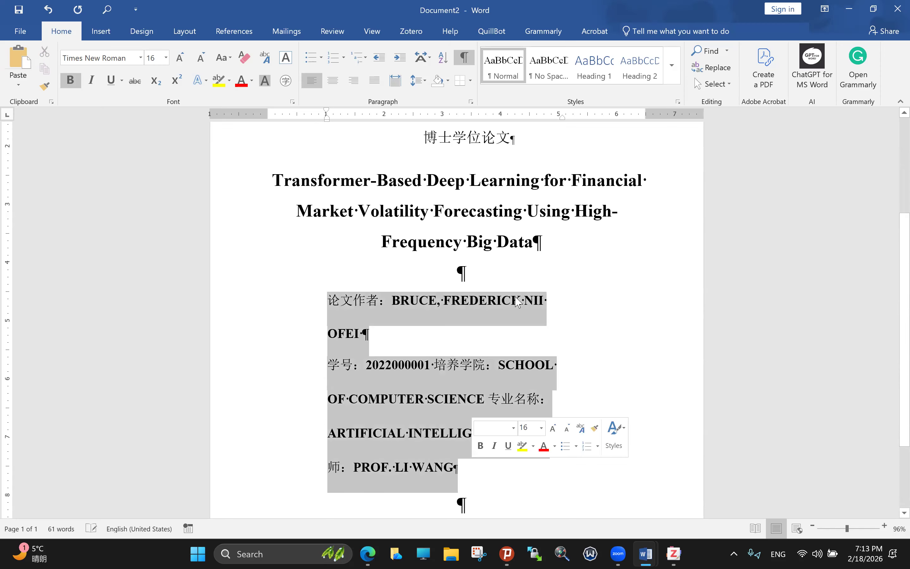
pyautogui.click(498, 64)
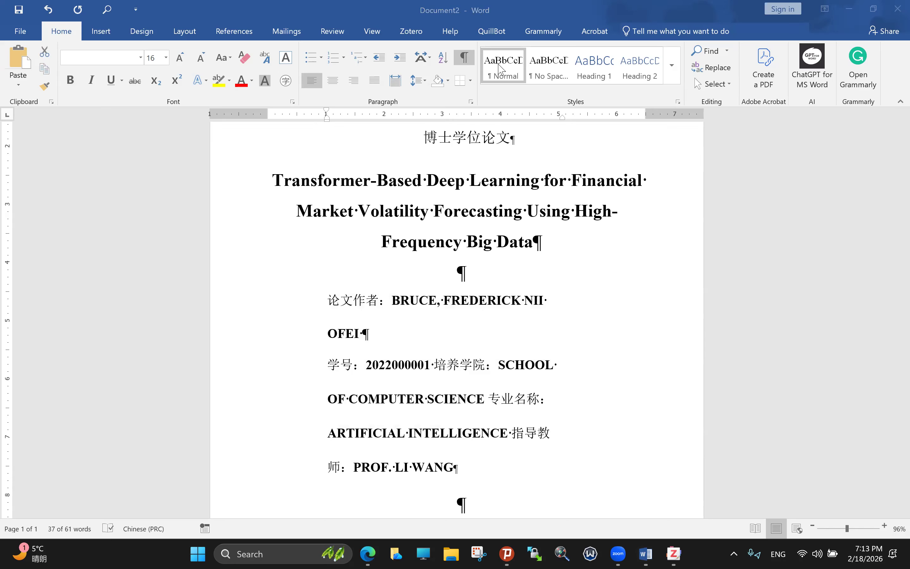
pyautogui.click(353, 299)
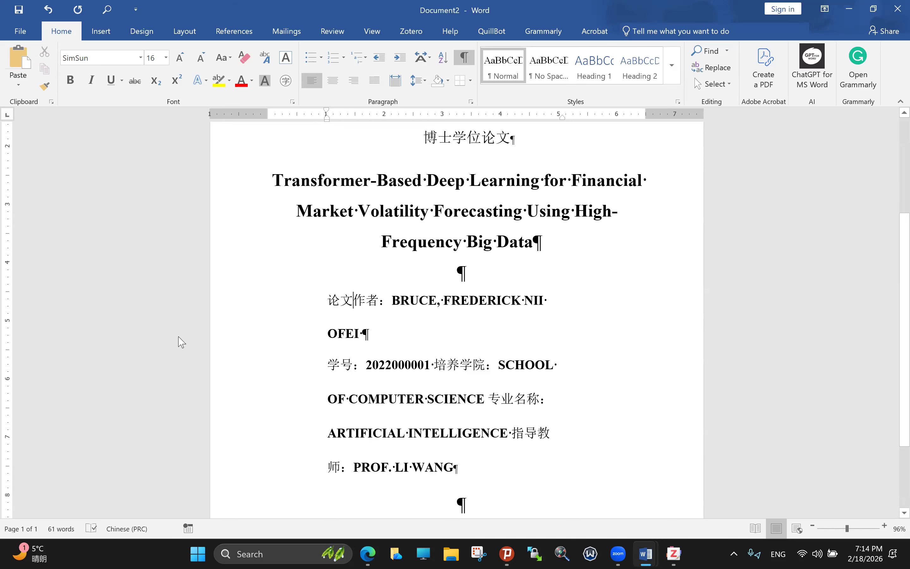
pyautogui.press('super+Right')
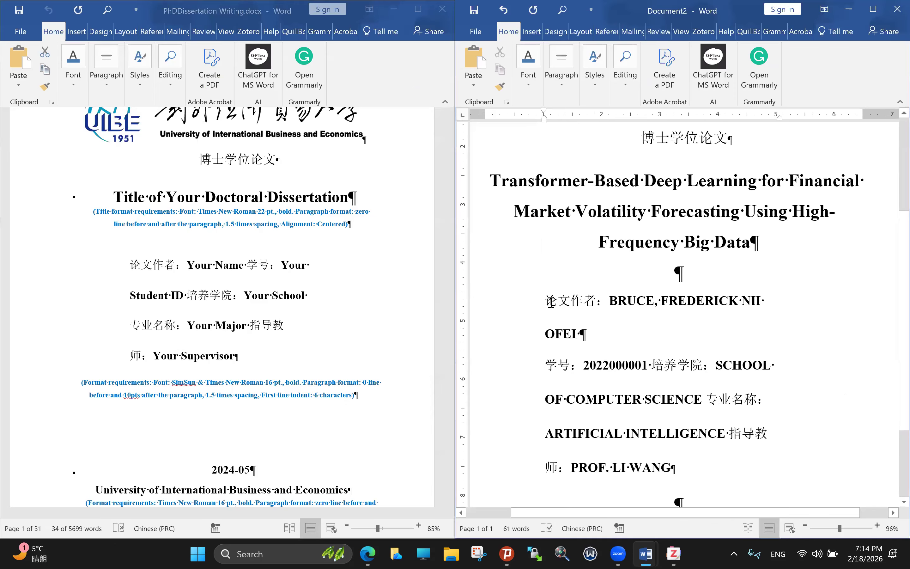
pyautogui.click(576, 303)
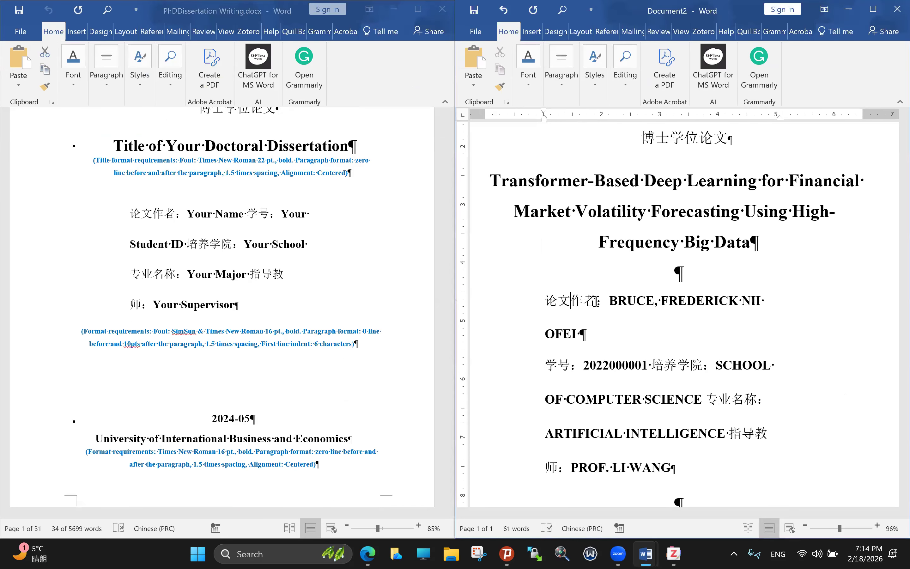
pyautogui.doubleClick(600, 302)
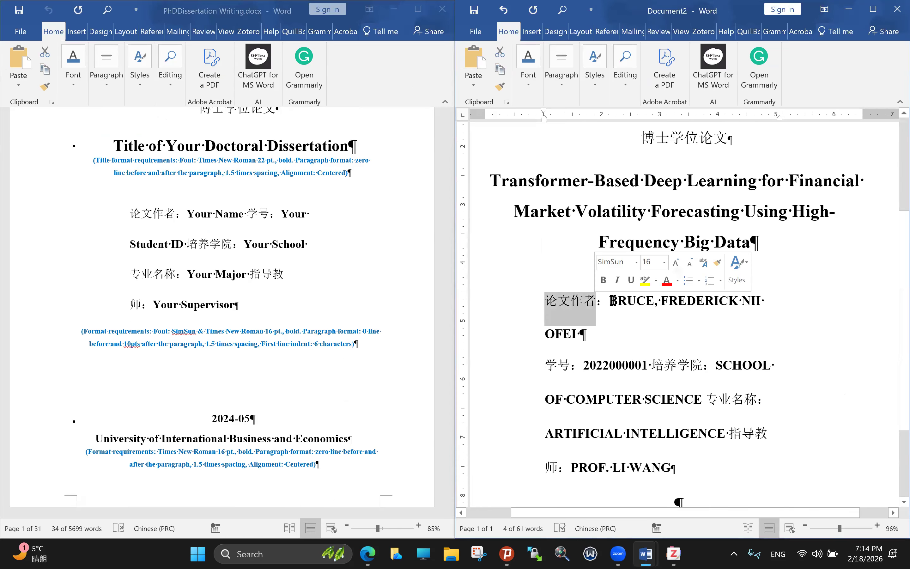
pyautogui.moveTo(612, 300); pyautogui.dragTo(625, 333)
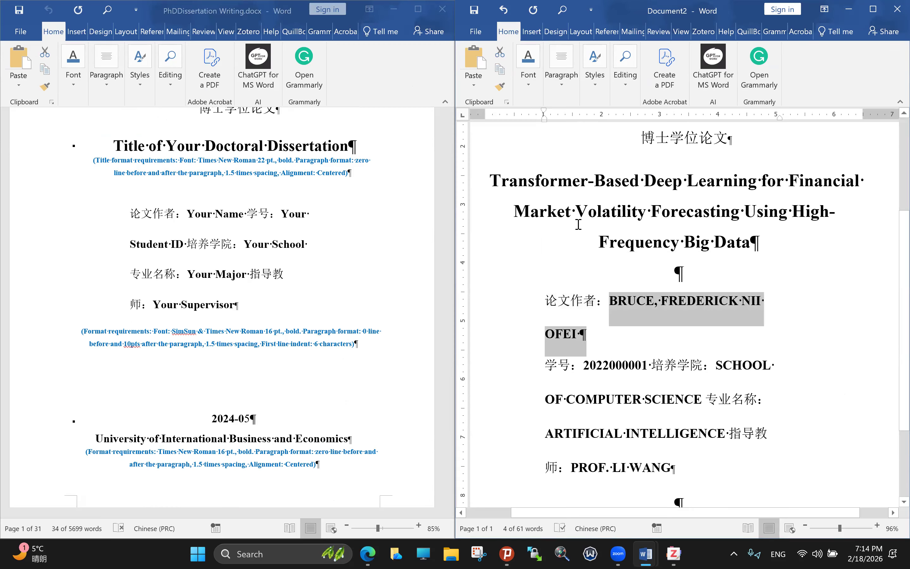
pyautogui.click(528, 75)
pyautogui.click(603, 364)
pyautogui.click(603, 364)
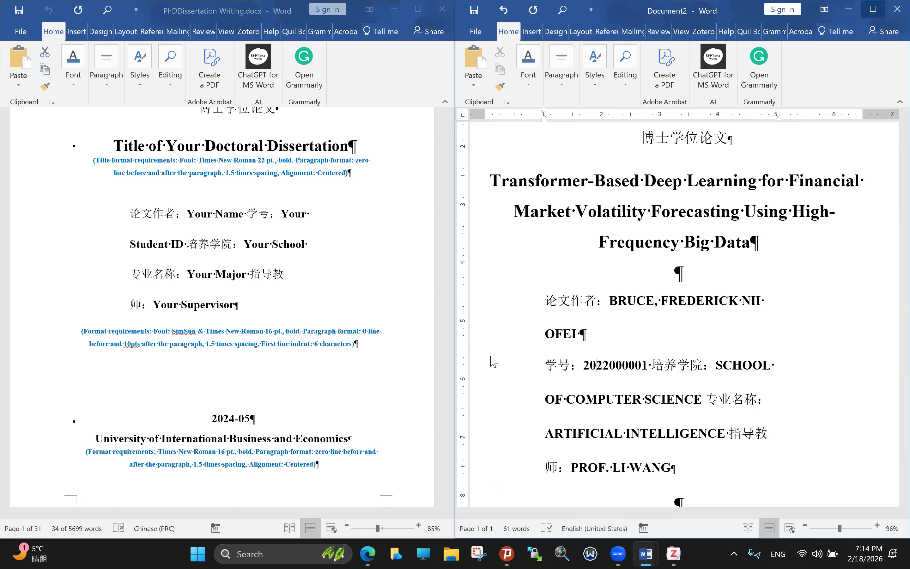
pyautogui.press('super+Up')
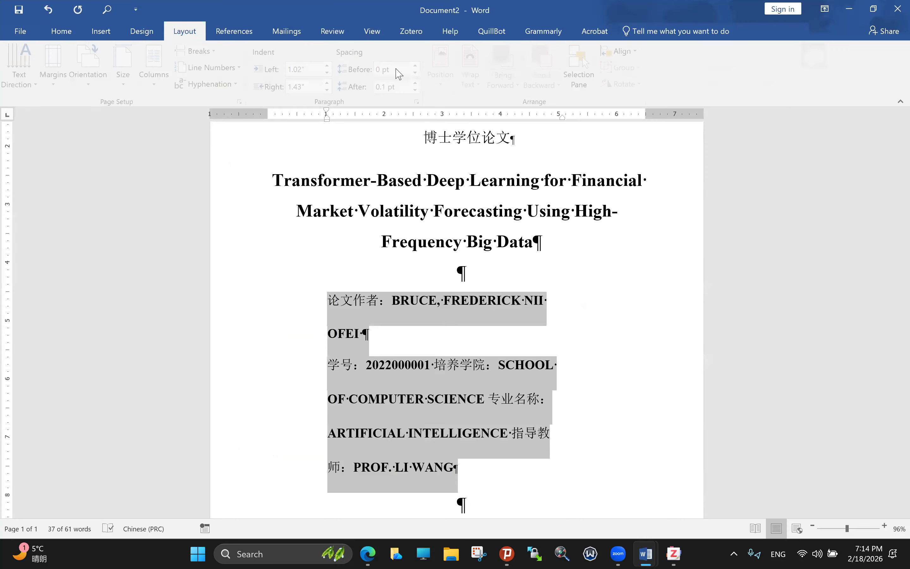
# Step: Set the author-detail paragraphs' spacing after to 10 pt
pyautogui.click(395, 70)
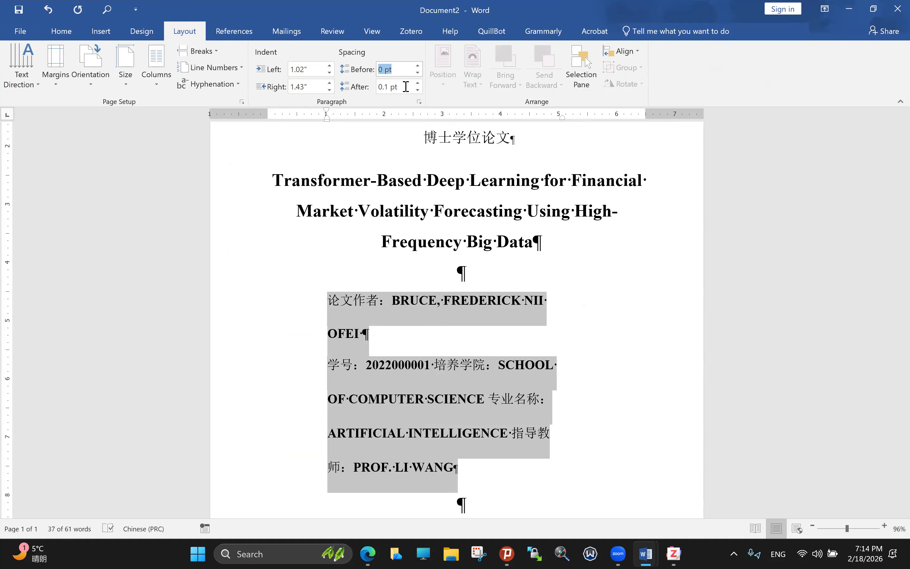
pyautogui.doubleClick(391, 89)
pyautogui.write('10')
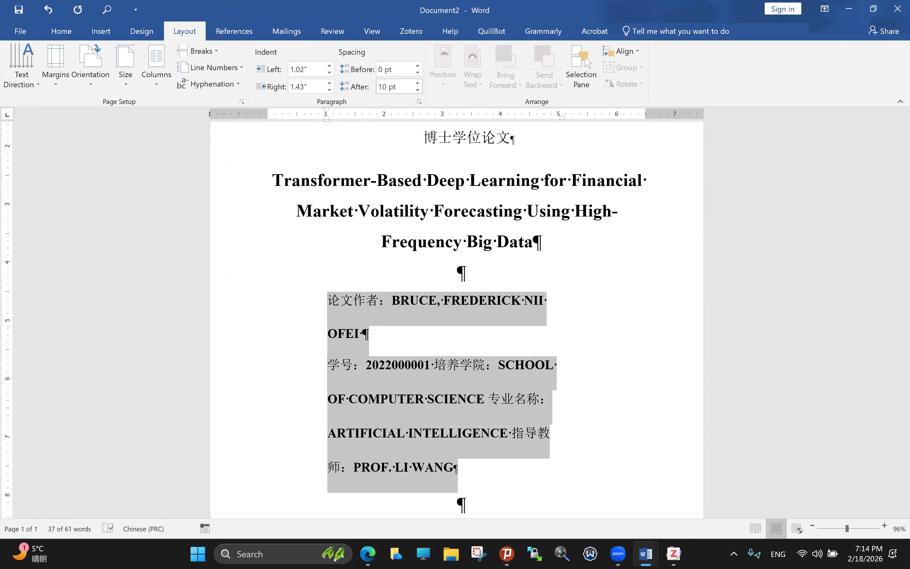
pyautogui.press('Return')
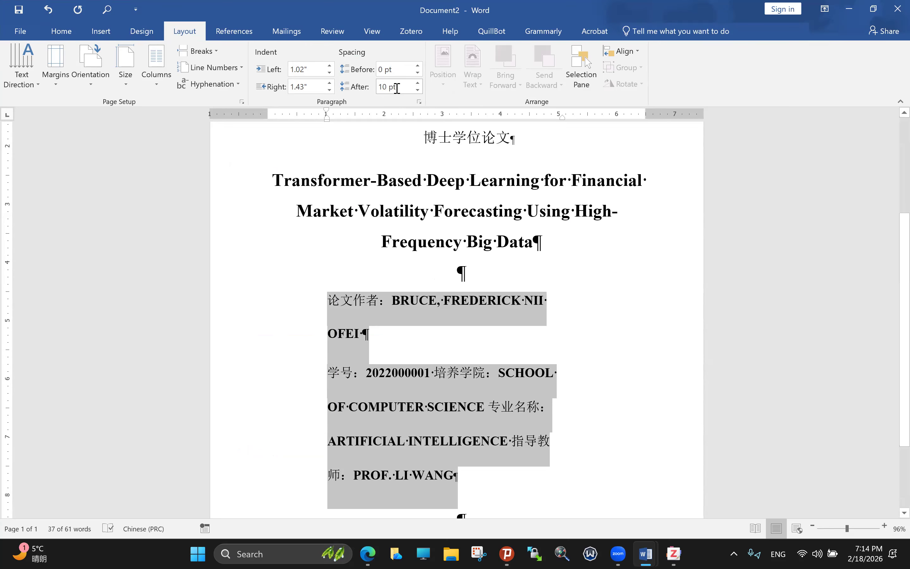
# Step: Drag the ruler indent markers so the author details sit at a 0" left indent
pyautogui.click(349, 312)
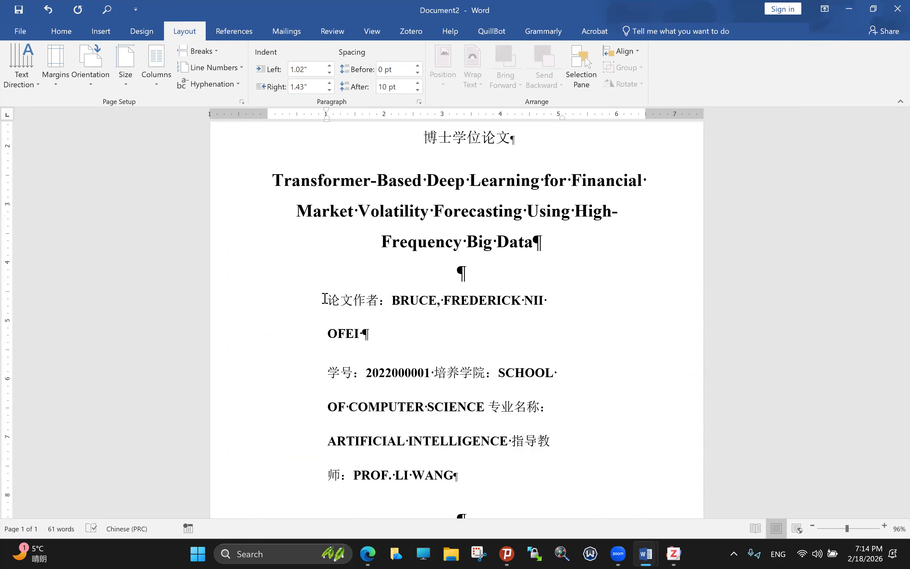
pyautogui.keyDown('shift'); pyautogui.click(471, 475); pyautogui.keyUp('shift')
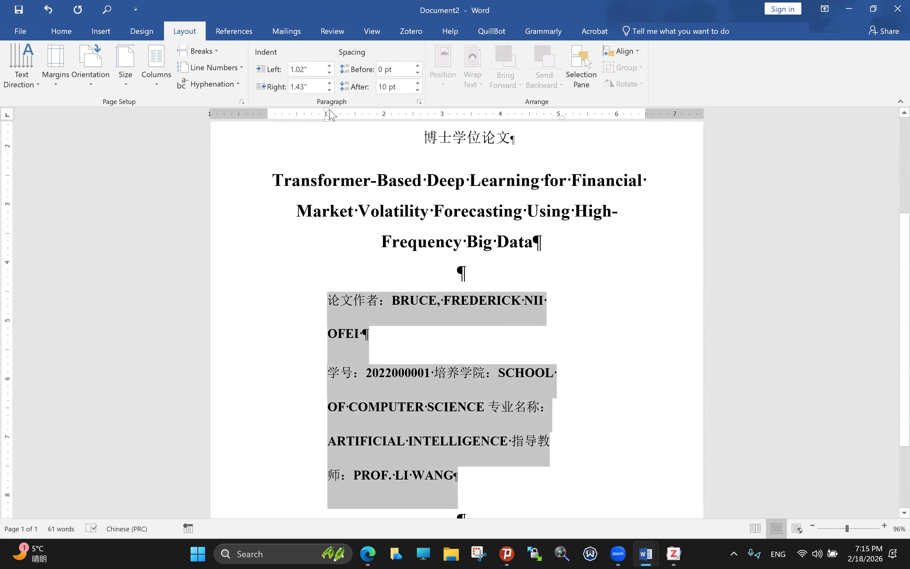
pyautogui.moveTo(326, 114); pyautogui.dragTo(272, 114)
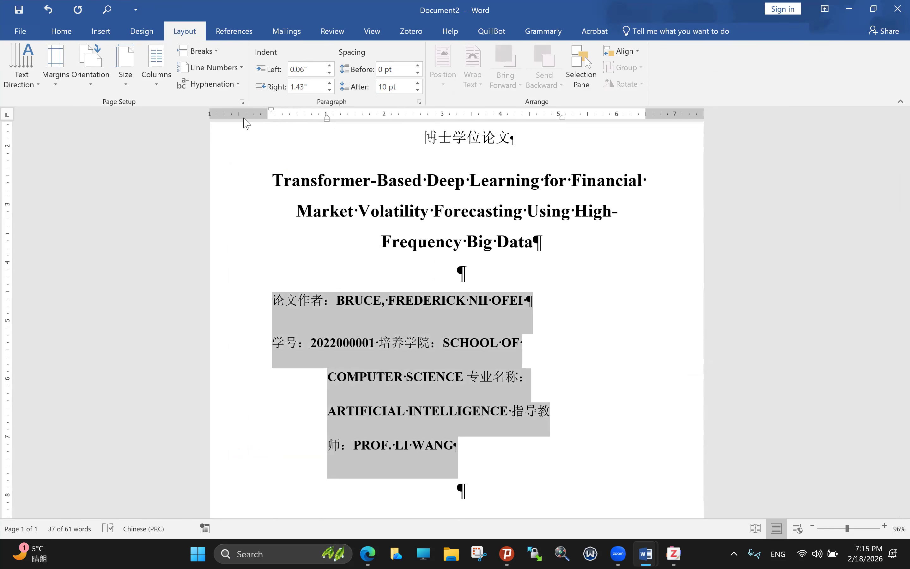
pyautogui.moveTo(326, 120); pyautogui.dragTo(268, 120)
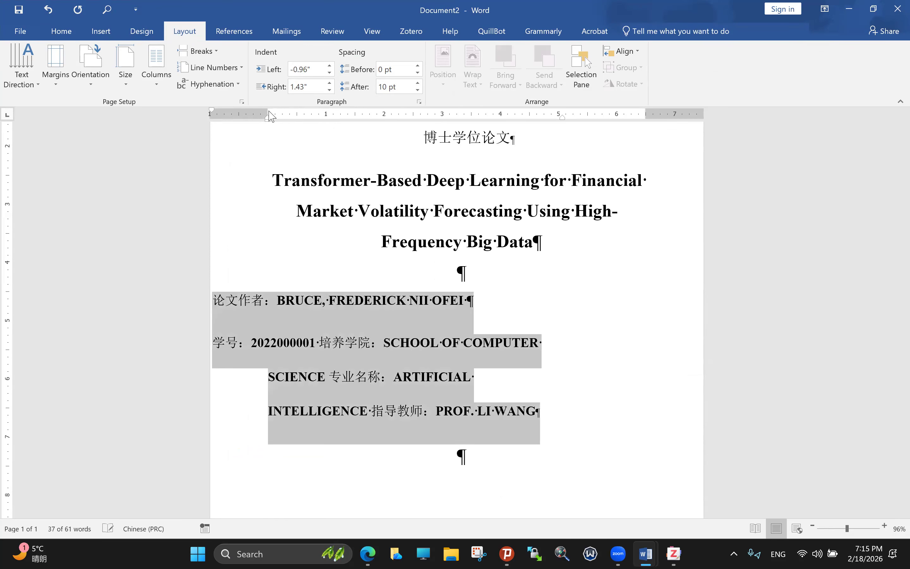
pyautogui.moveTo(211, 109); pyautogui.dragTo(268, 110)
# Step: Break 培养学院 onto its own line and select all the author-detail lines
pyautogui.click(401, 341)
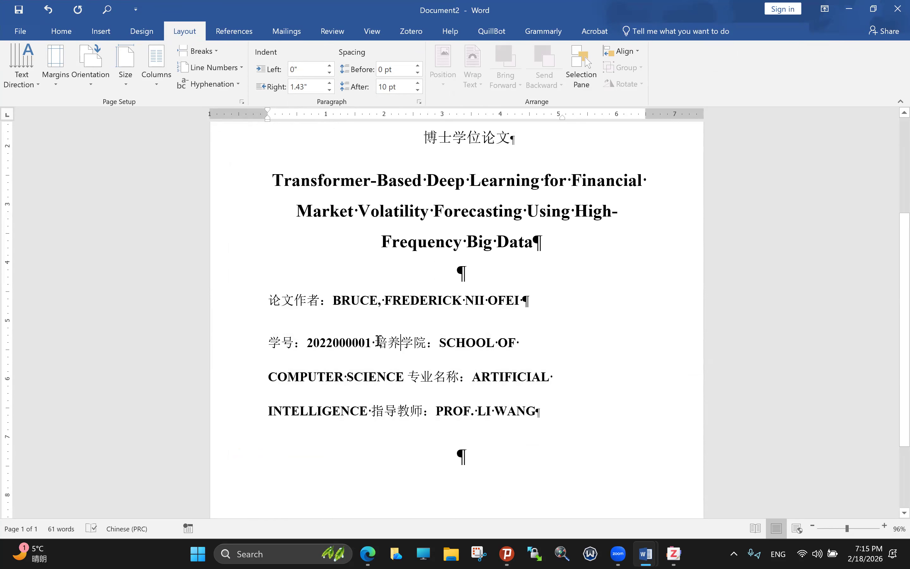
pyautogui.press('Return')
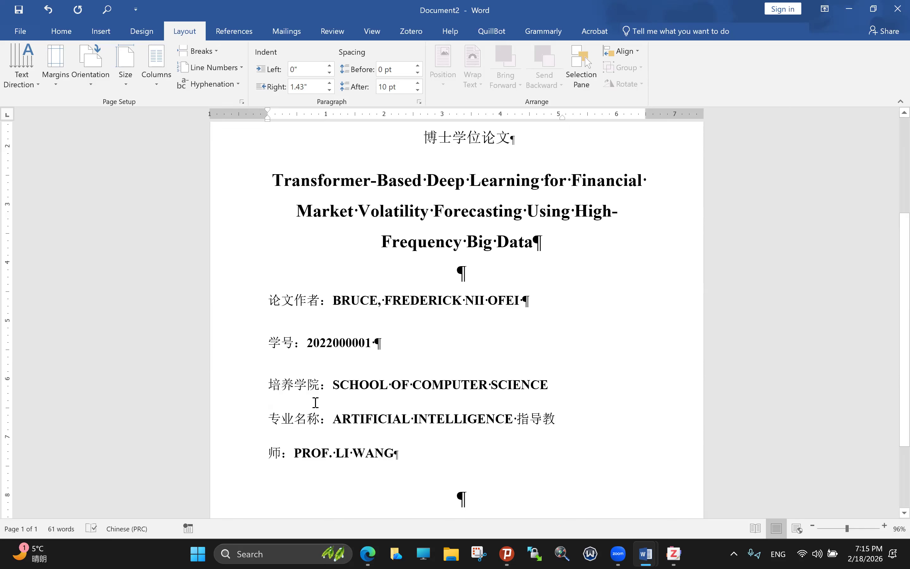
pyautogui.moveTo(337, 303); pyautogui.dragTo(372, 304)
pyautogui.moveTo(270, 301); pyautogui.dragTo(423, 459)
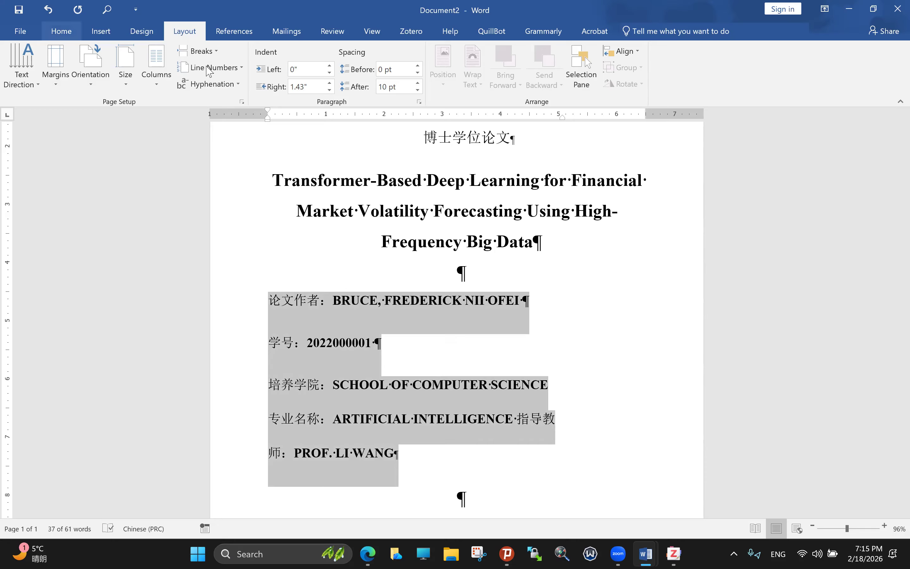
# Step: Centre the author details, widen their right indent, and put 指导教师 and 专业名称 on separate lines
pyautogui.click(61, 31)
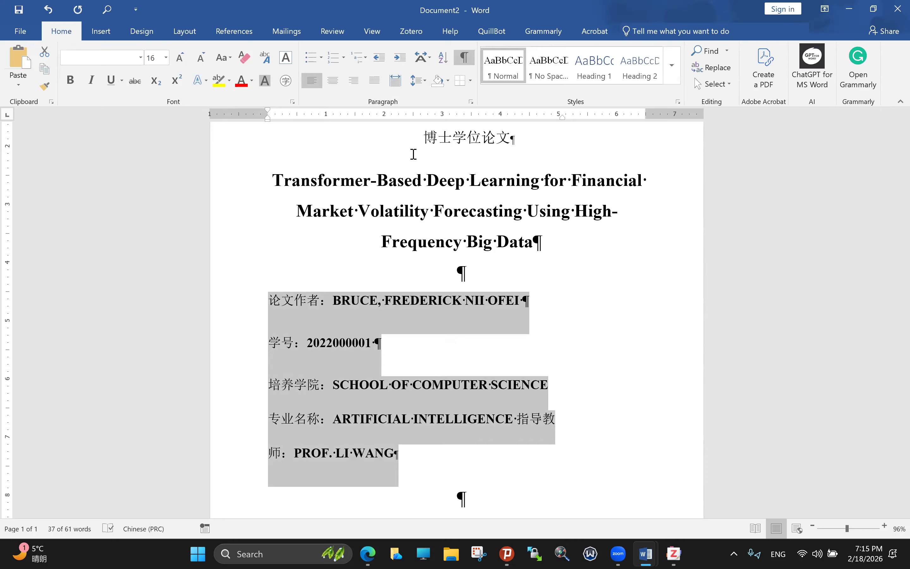
pyautogui.click(333, 80)
pyautogui.moveTo(562, 121); pyautogui.dragTo(644, 124)
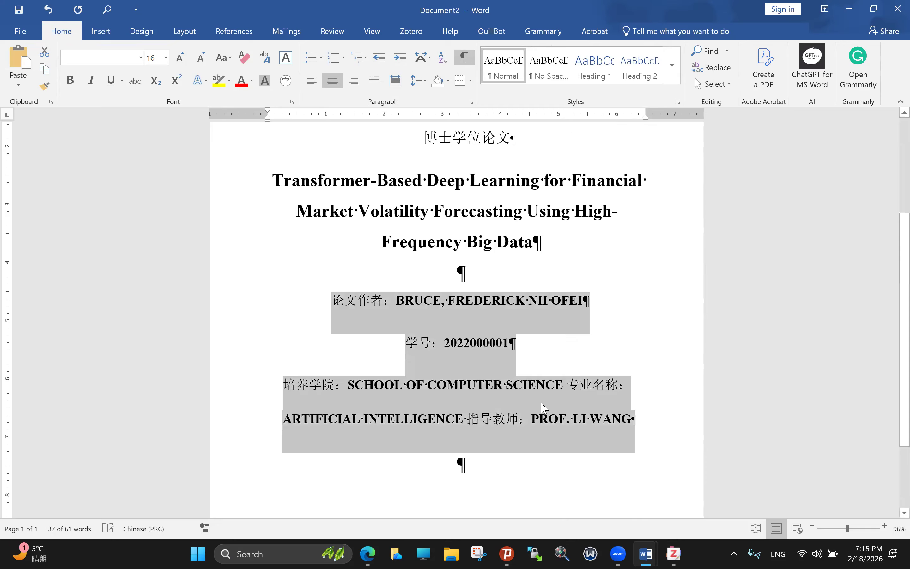
pyautogui.click(468, 425)
pyautogui.press('Return')
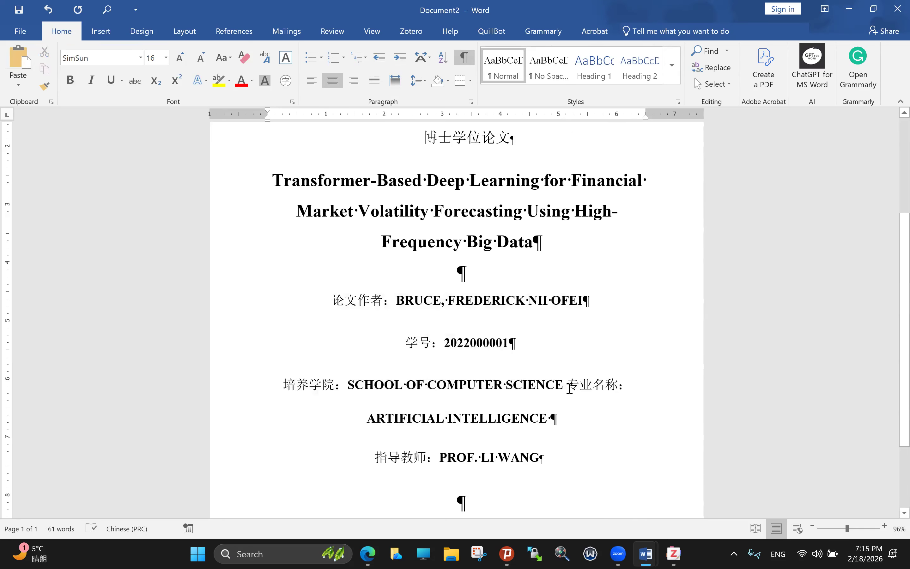
pyautogui.click(568, 385)
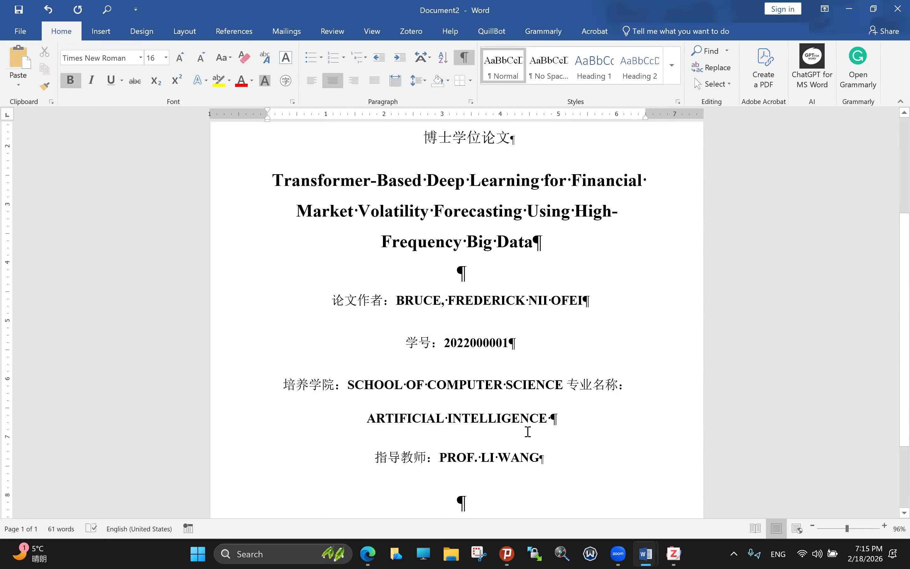
pyautogui.press('Return')
# Step: Select the whole author-detail block and bring up the open Word windows
pyautogui.scroll(-1, 516, 456)
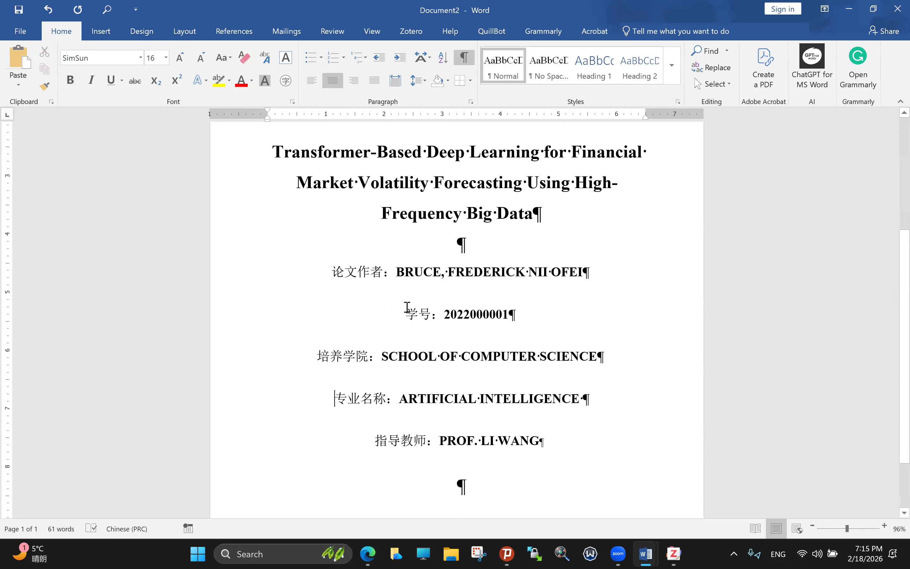
pyautogui.moveTo(289, 177); pyautogui.dragTo(334, 277)
pyautogui.click(332, 275)
pyautogui.keyDown('shift'); pyautogui.click(540, 457); pyautogui.keyUp('shift')
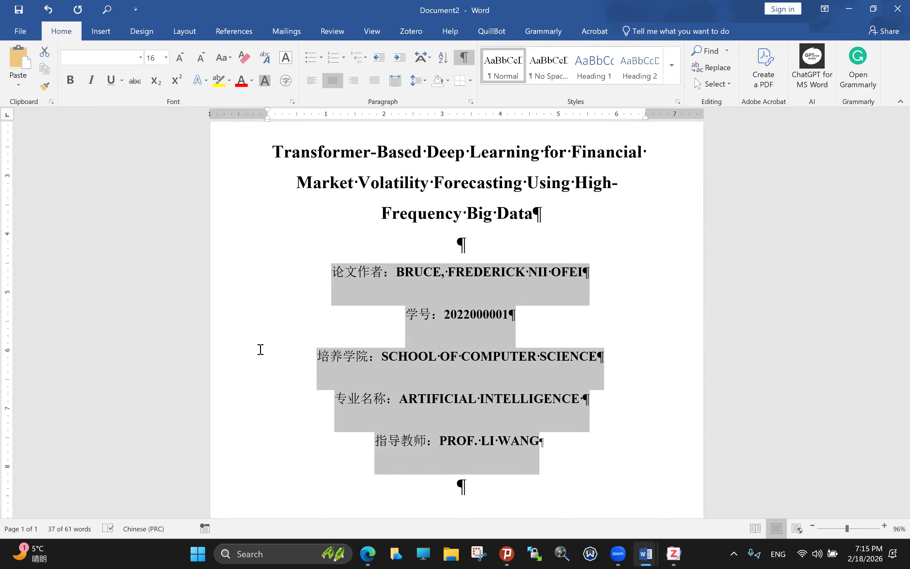
pyautogui.press('super+t')
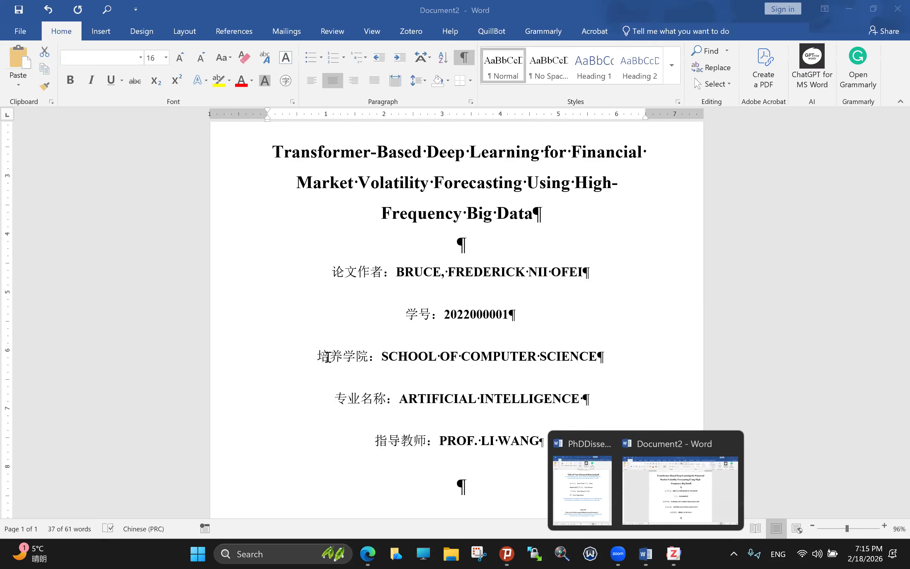
pyautogui.press('Return')
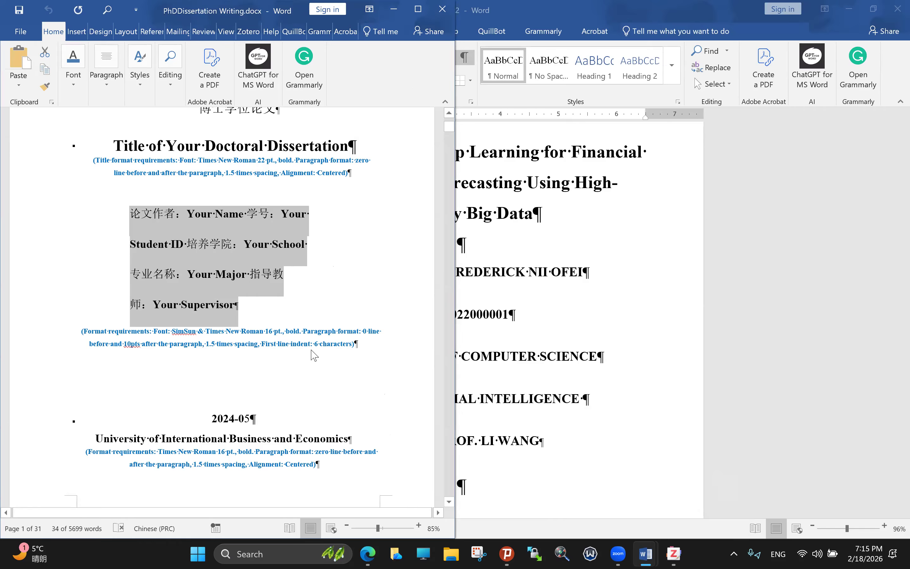
pyautogui.moveTo(354, 344)
pyautogui.mouseDown()
pyautogui.moveTo(343, 344)
pyautogui.moveTo(358, 349)
pyautogui.moveTo(350, 354)
pyautogui.mouseUp()
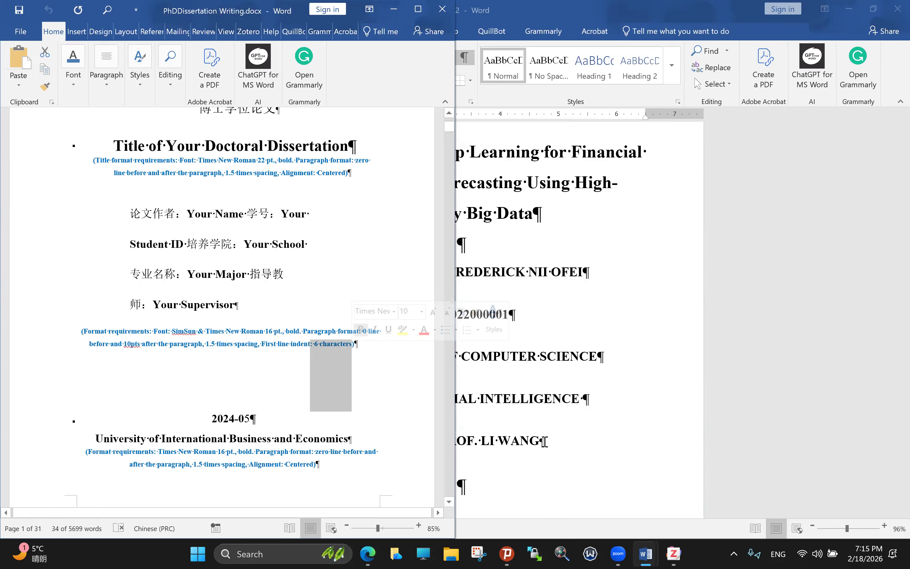
pyautogui.moveTo(360, 476); pyautogui.dragTo(463, 422)
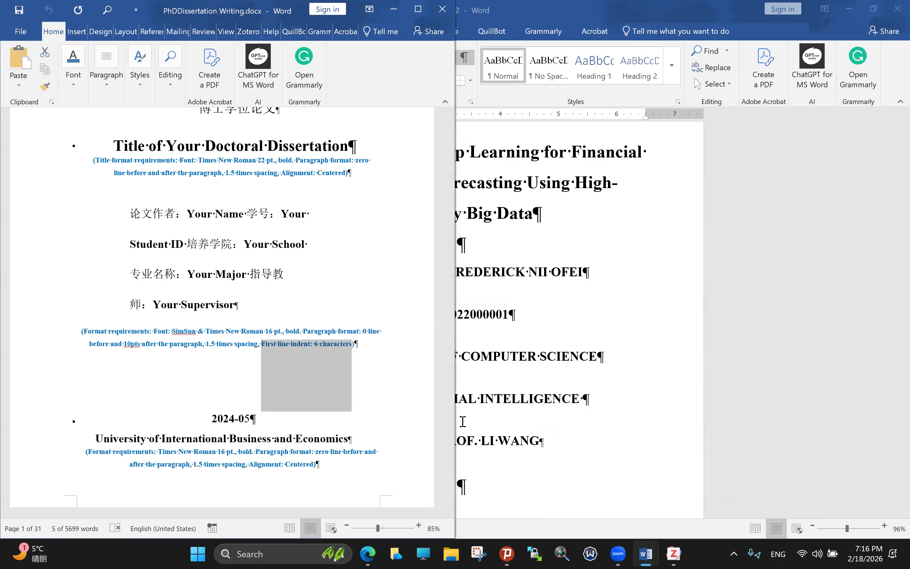
pyautogui.click(462, 421)
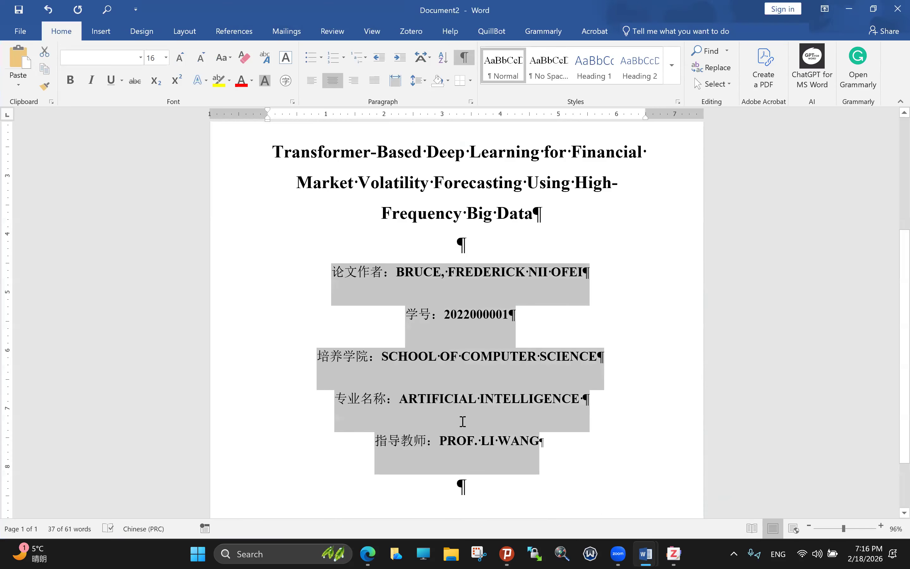
# Step: Add GUT test text below the supervisor line with a page break, left alignment and a tabbed RG line
pyautogui.scroll(-2, 463, 421)
pyautogui.click(463, 421)
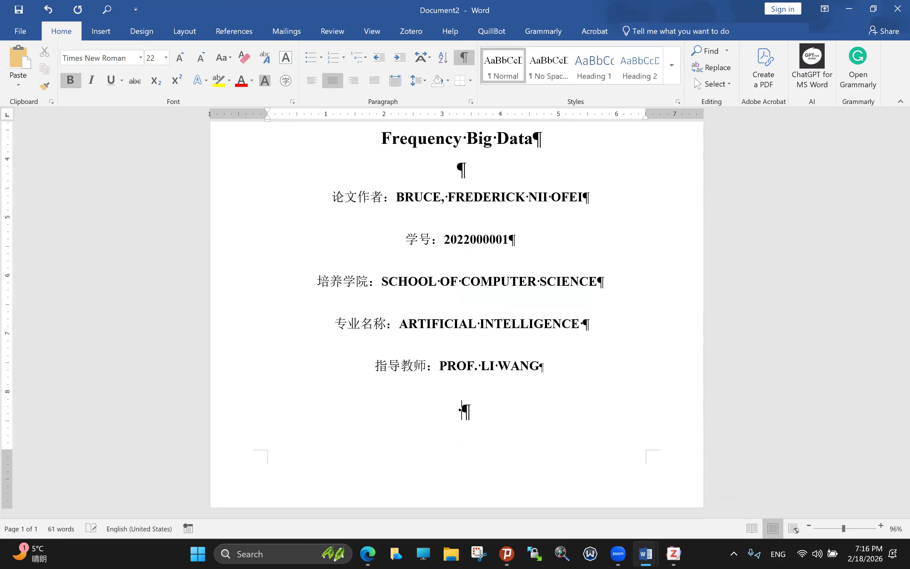
pyautogui.write('GUT')
pyautogui.hotkey('ctrl', 'Return')
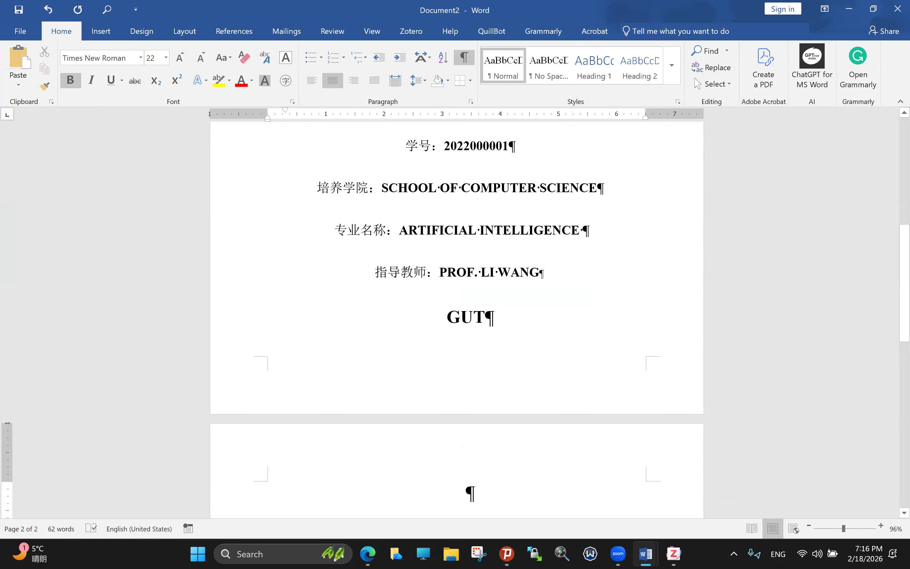
pyautogui.click(446, 319)
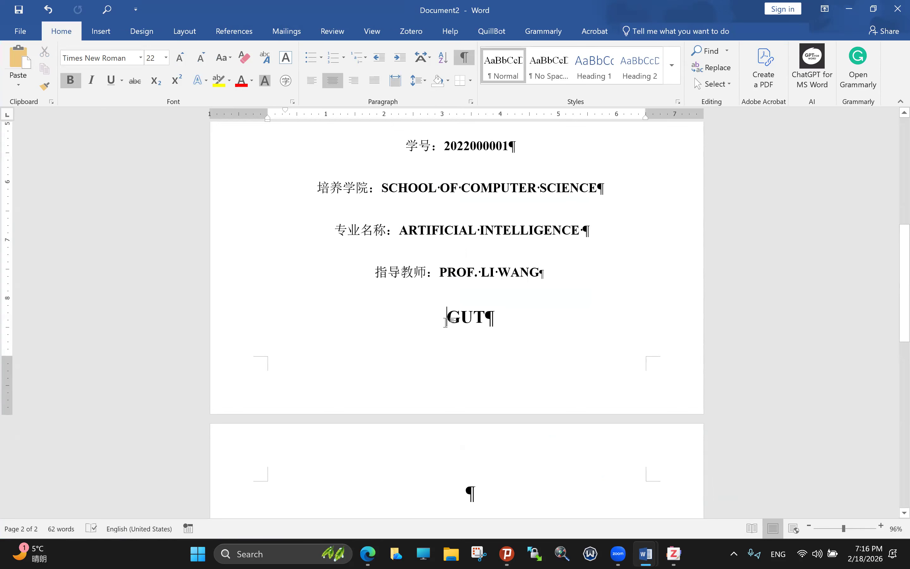
pyautogui.hotkey('ctrl', 'j')
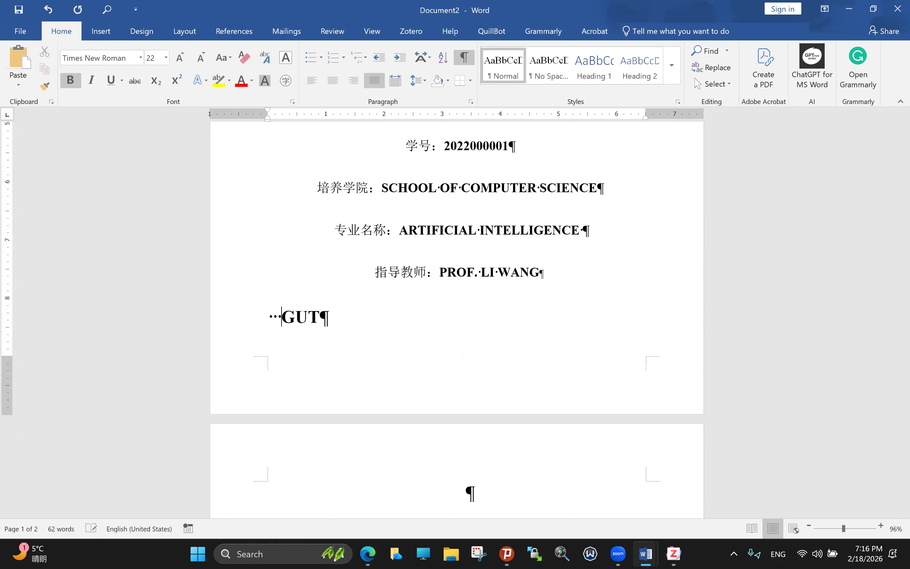
pyautogui.click(331, 317)
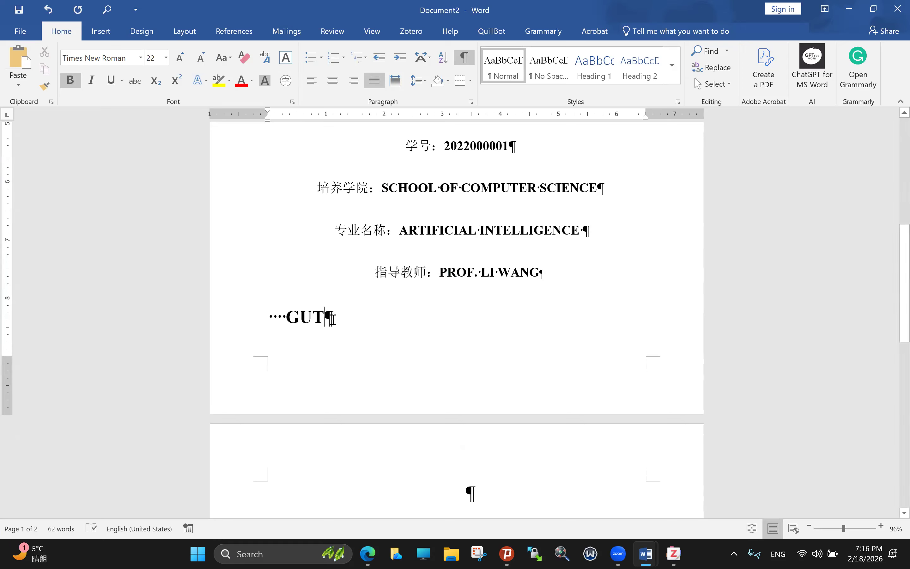
pyautogui.press('Return')
pyautogui.press('BackSpace')
pyautogui.press('Tab')
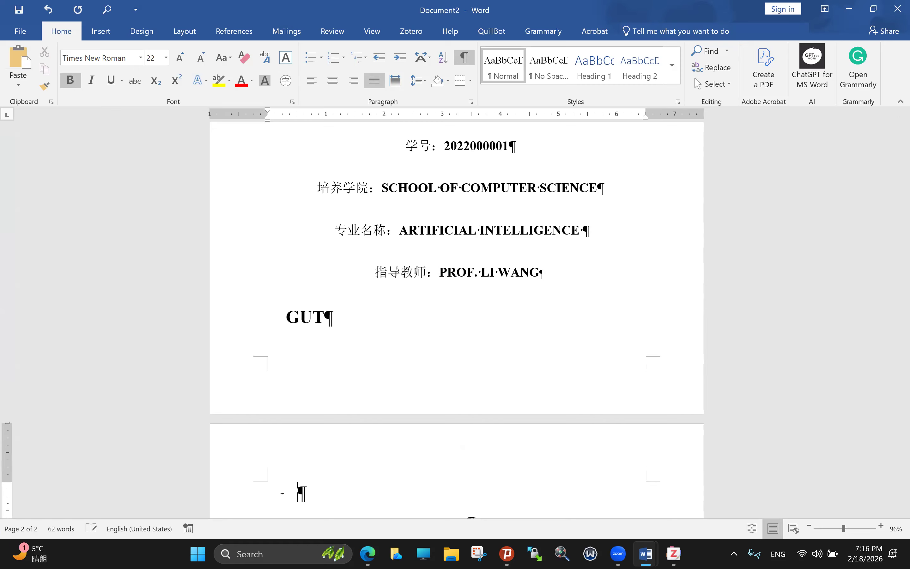
pyautogui.click(286, 319)
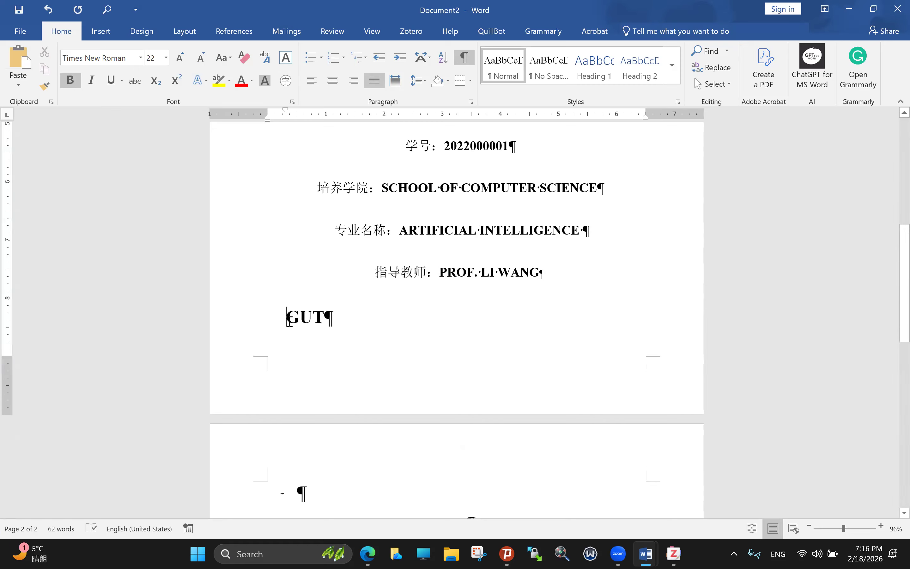
pyautogui.click(321, 496)
pyautogui.write('RG')
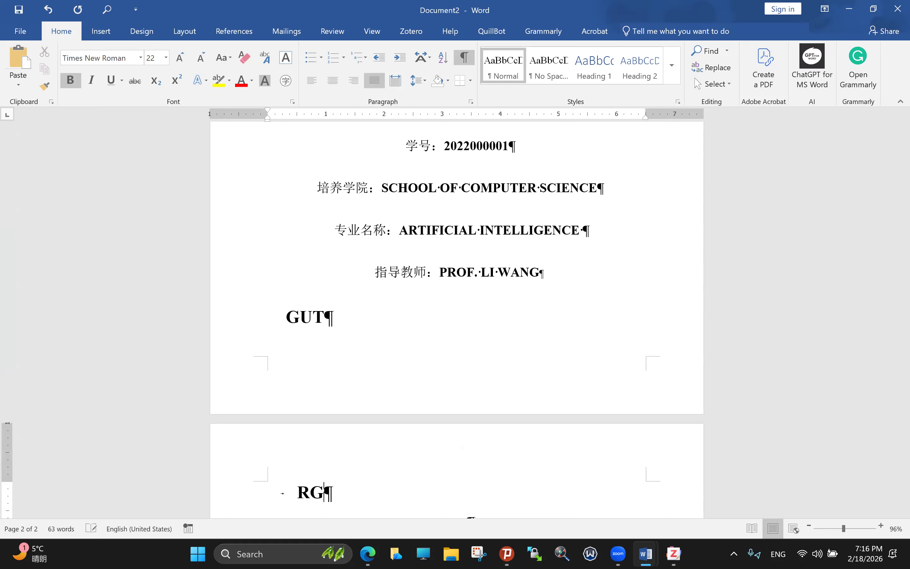
# Step: Delete the GUT line and the RG word, keeping one empty paragraph below the supervisor
pyautogui.click(286, 319)
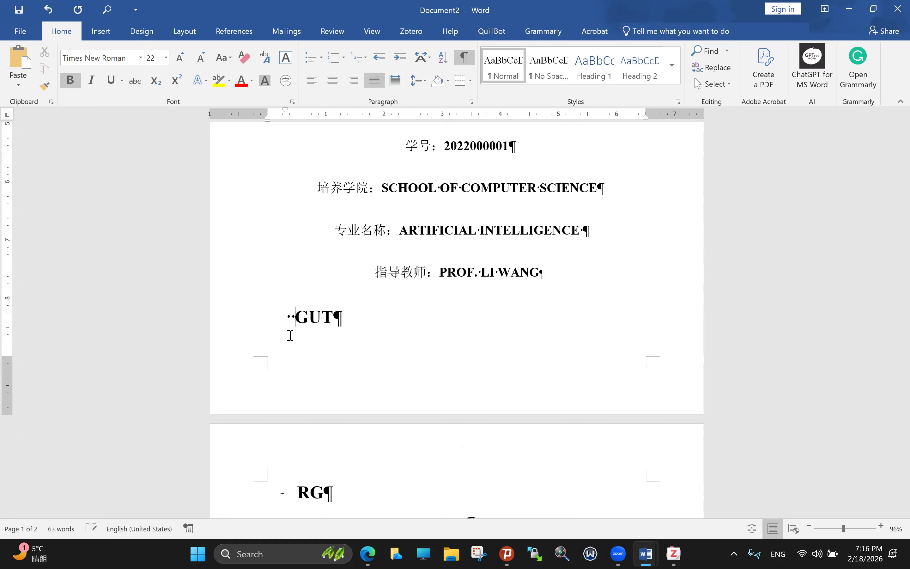
pyautogui.keyDown('shift'); pyautogui.click(327, 494); pyautogui.keyUp('shift')
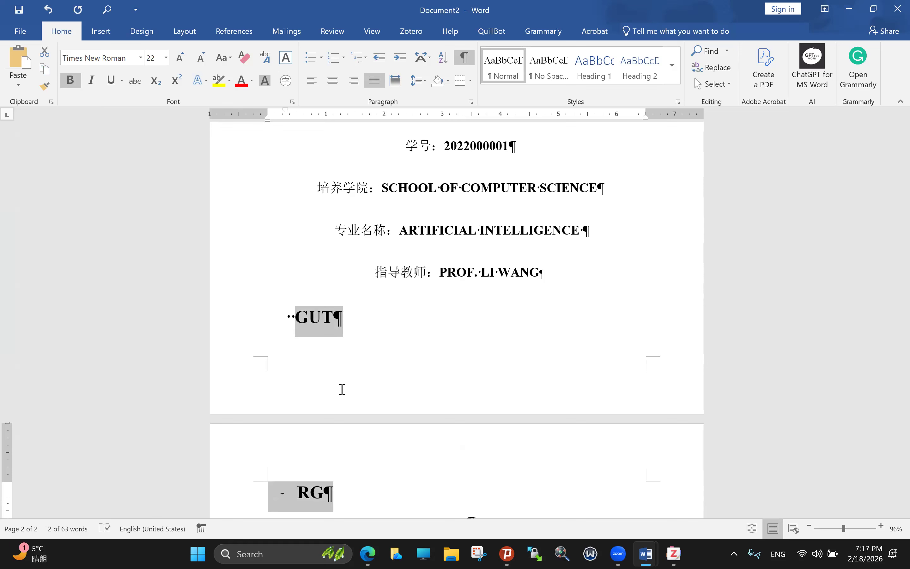
pyautogui.click(336, 318)
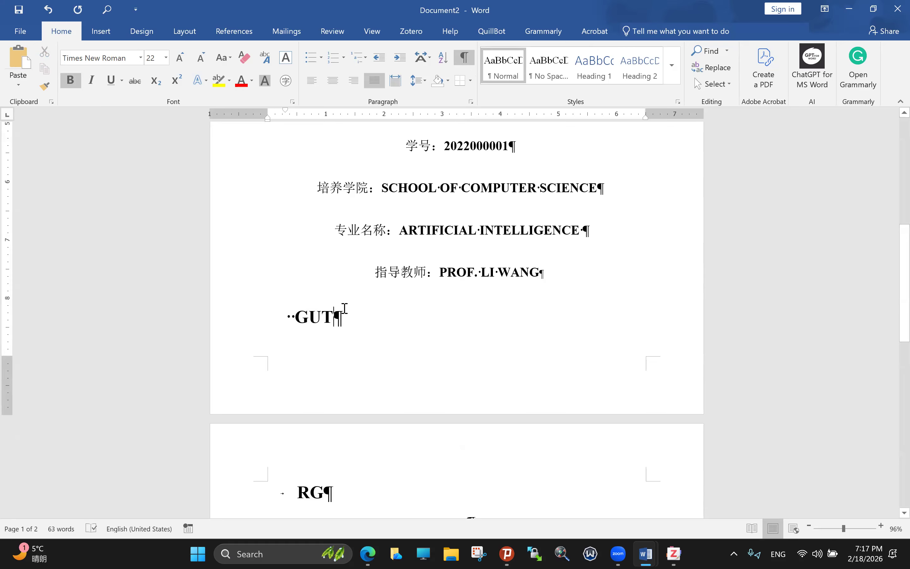
pyautogui.moveTo(325, 316); pyautogui.dragTo(277, 318)
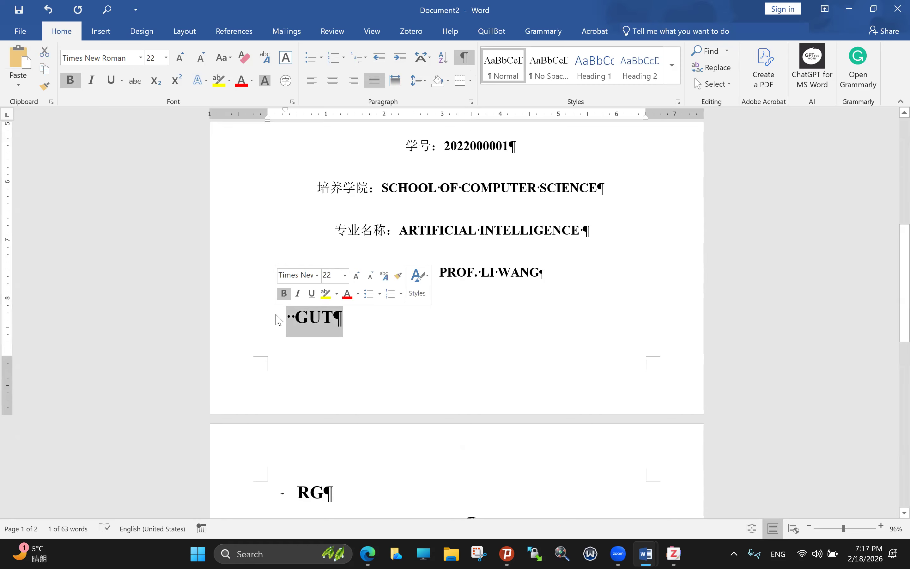
pyautogui.press('BackSpace')
pyautogui.press('BackSpace')
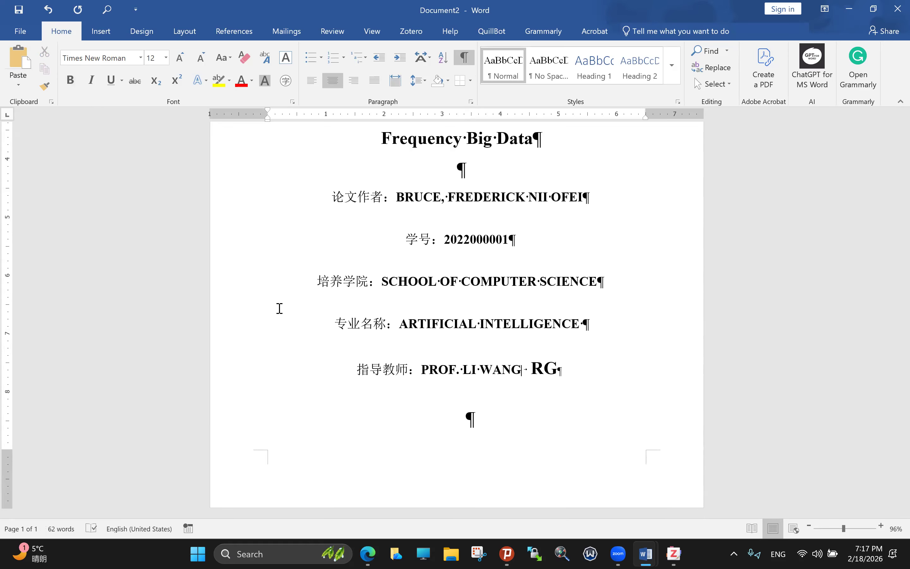
pyautogui.hotkey('ctrl', 'z')
pyautogui.click(283, 360)
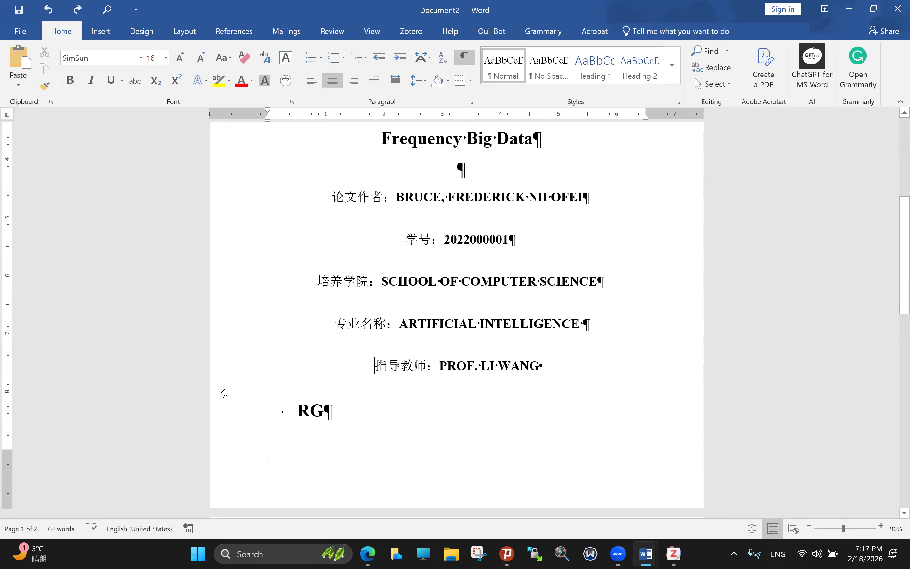
pyautogui.click(269, 429)
pyautogui.click(342, 412)
pyautogui.doubleClick(296, 410)
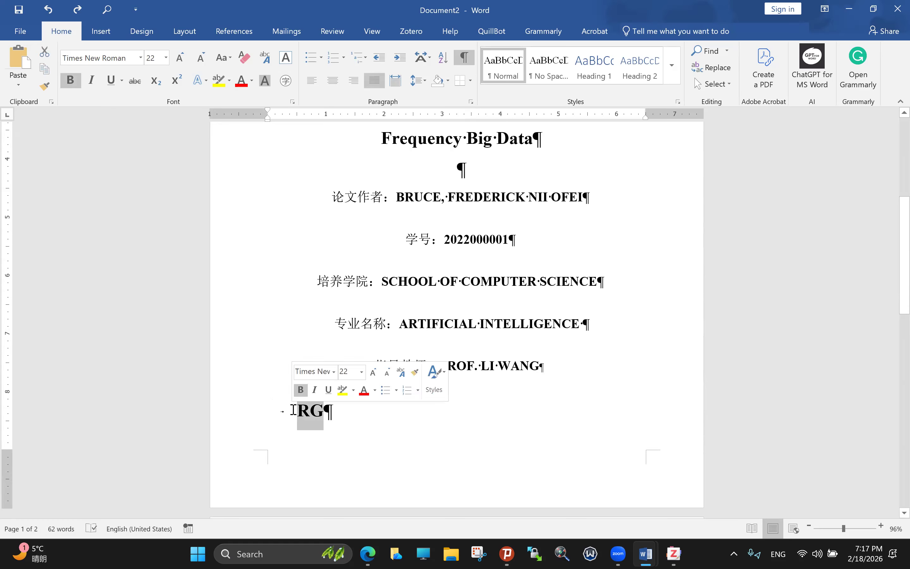
pyautogui.press('BackSpace')
pyautogui.press('BackSpace')
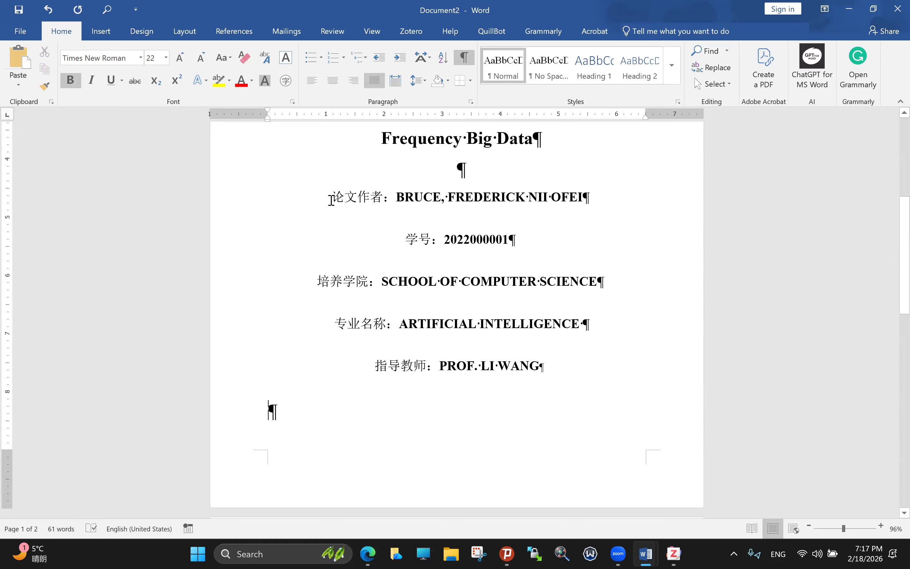
pyautogui.click(332, 199)
# Step: Left-align and tab-indent the 论文作者, 学号, 培养学院, 专业名称 and 指导教师 lines, then select all five
pyautogui.scroll(1, 341, 212)
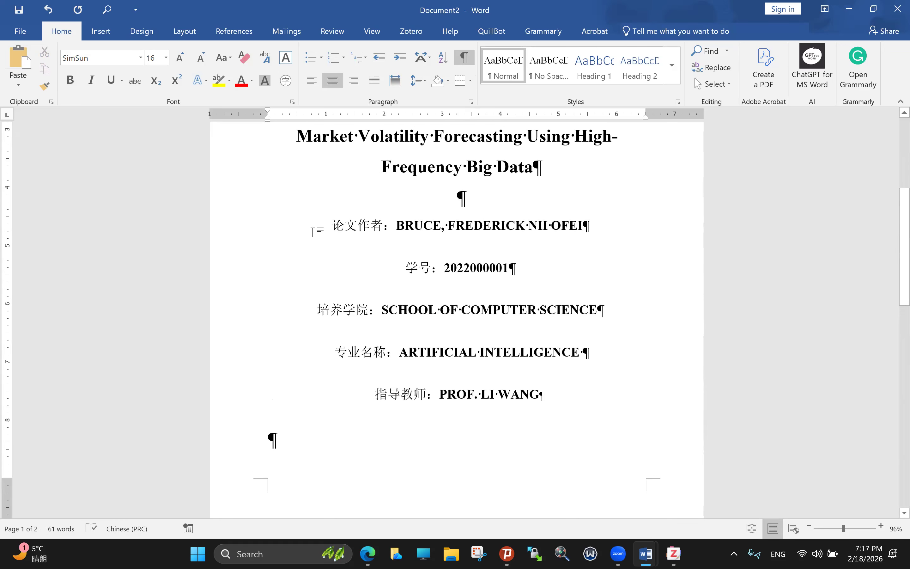
pyautogui.doubleClick(313, 232)
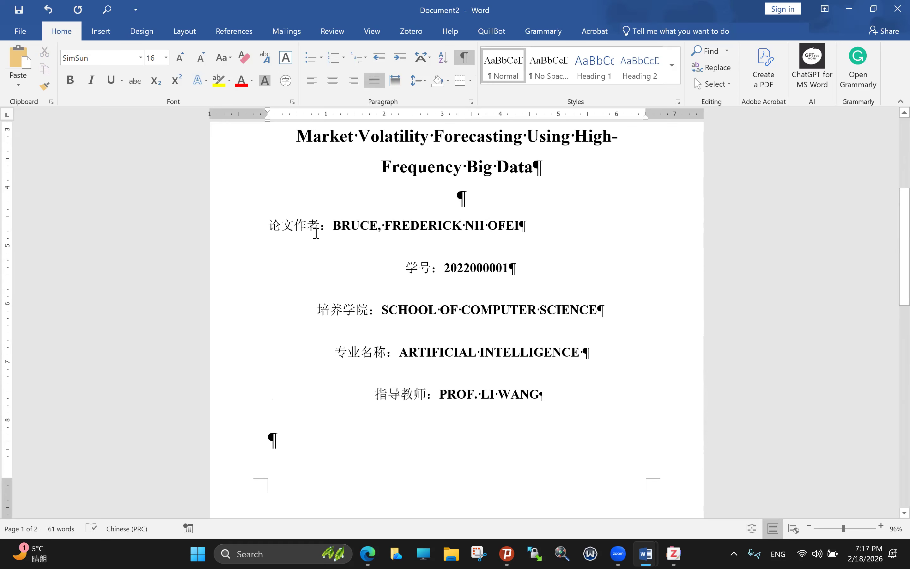
pyautogui.press('Tab')
pyautogui.click(409, 269)
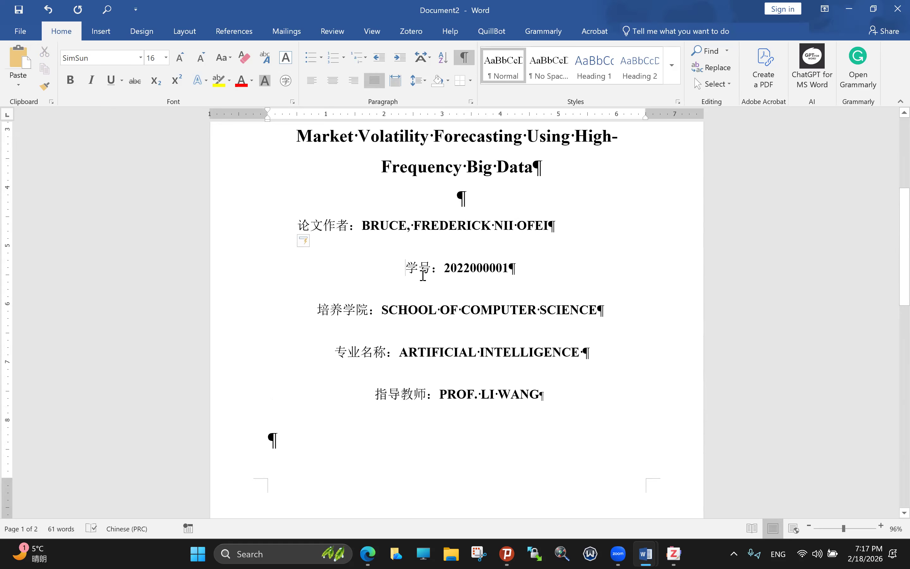
pyautogui.hotkey('ctrl', 'j')
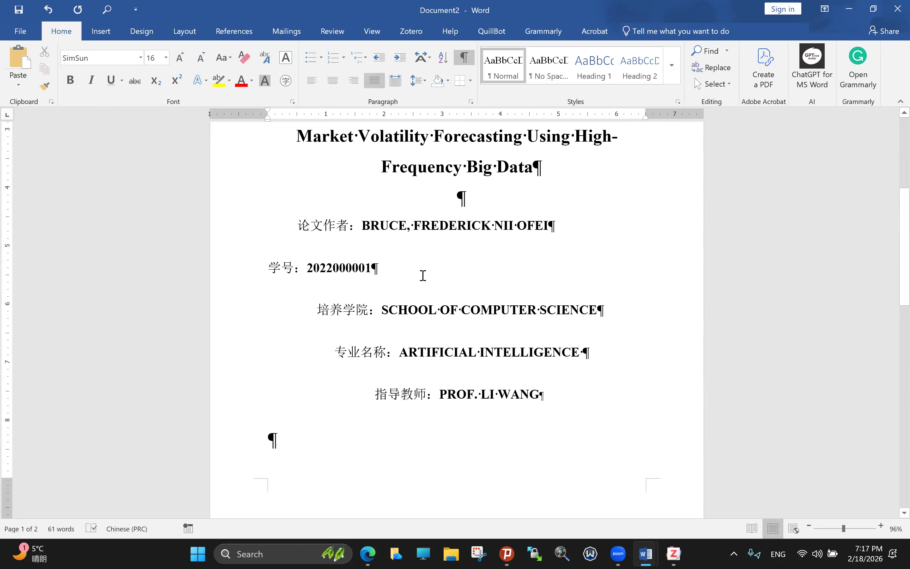
pyautogui.press('Tab')
pyautogui.click(321, 310)
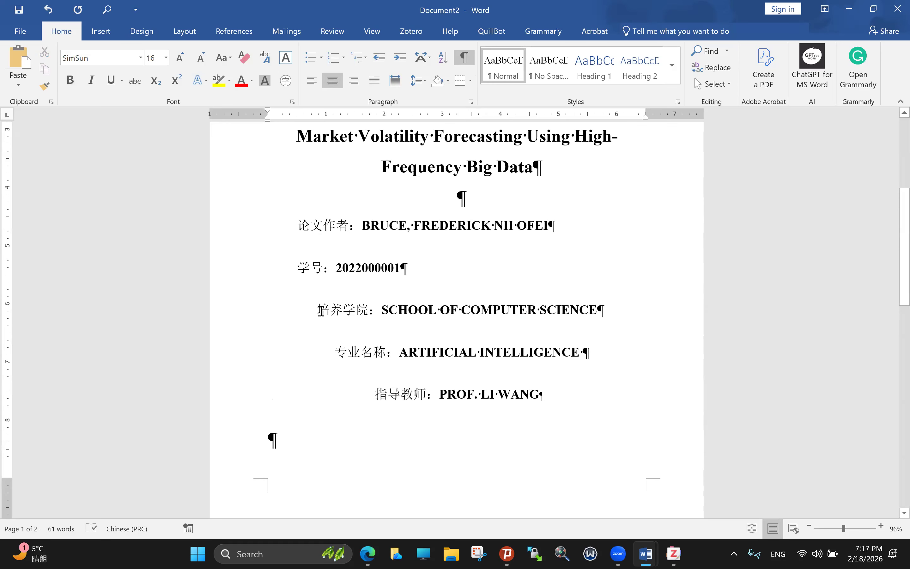
pyautogui.hotkey('ctrl', 'j')
pyautogui.press('Tab')
pyautogui.click(341, 354)
pyautogui.hotkey('ctrl', 'j')
pyautogui.press('Tab')
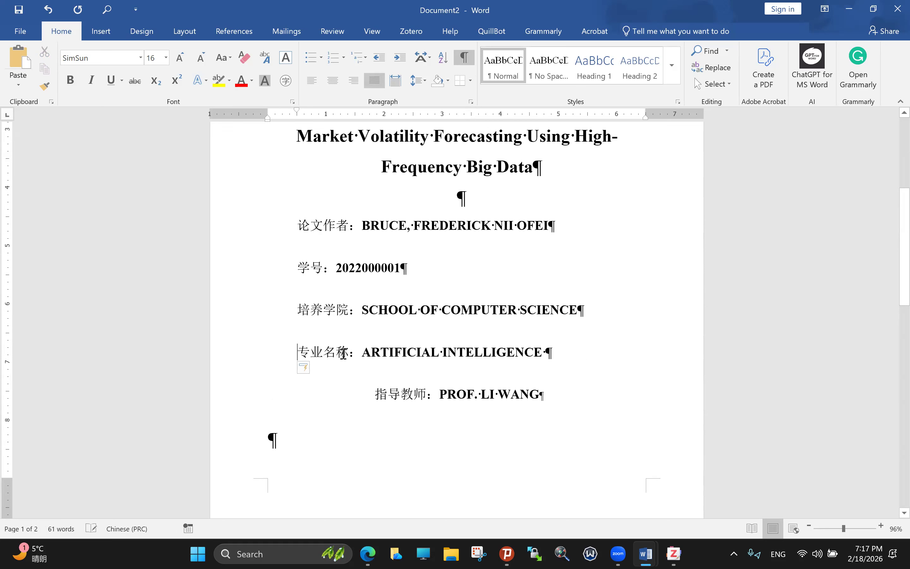
pyautogui.click(376, 391)
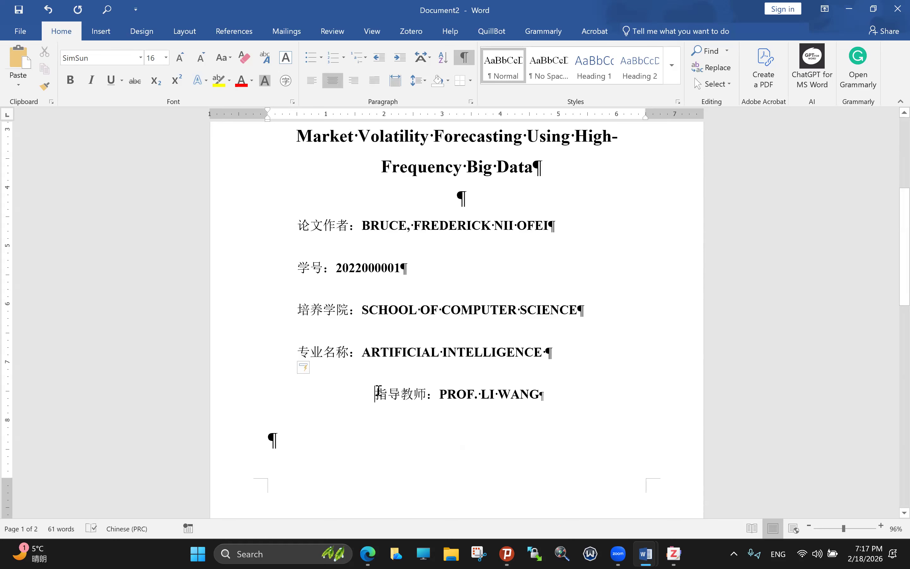
pyautogui.hotkey('ctrl', 'j')
pyautogui.press('Tab')
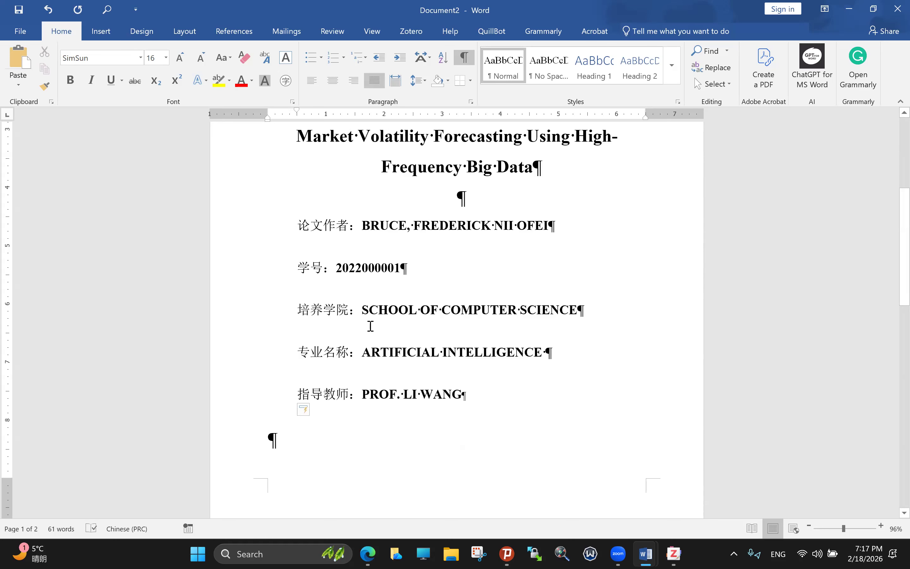
pyautogui.moveTo(299, 226); pyautogui.dragTo(489, 387)
pyautogui.scroll(1, 500, 389)
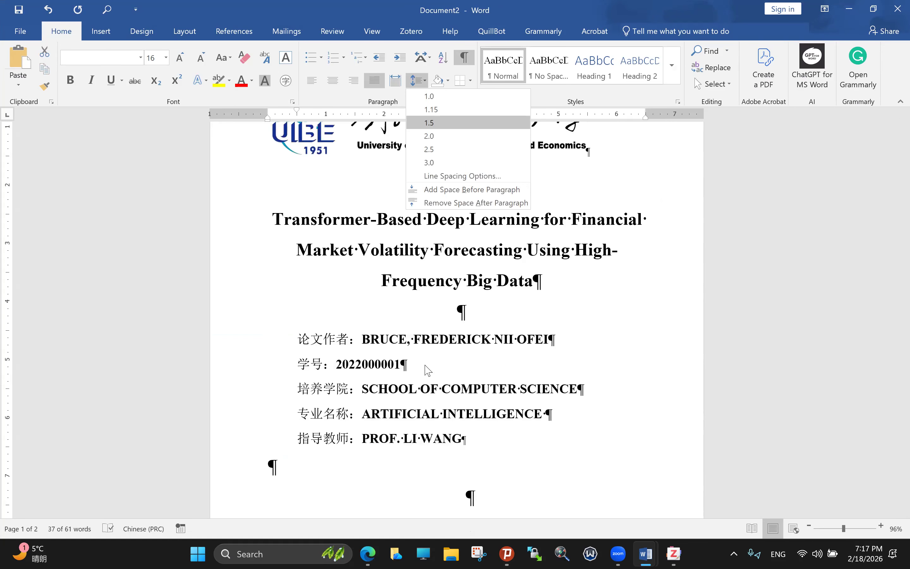
# Step: Reduce the line spacing of the five selected author-detail lines
pyautogui.click(492, 367)
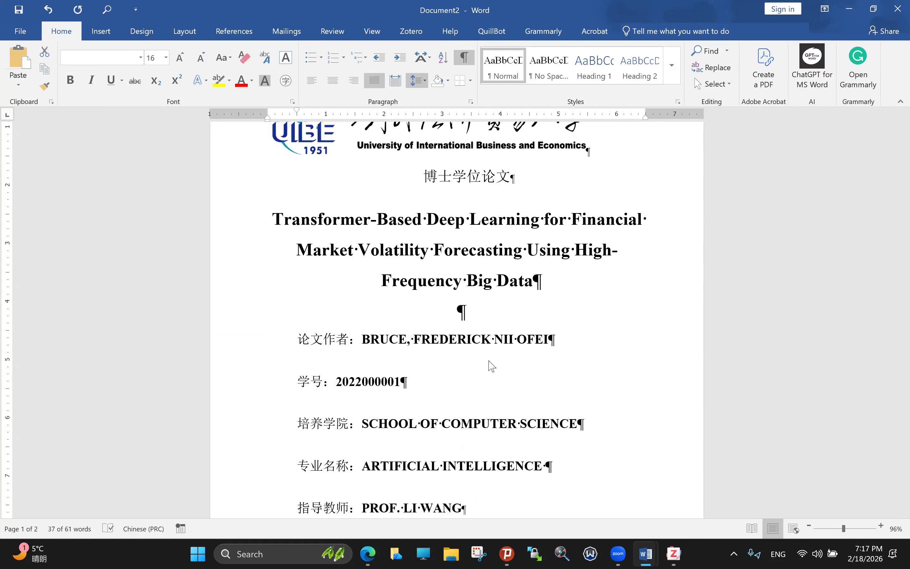
pyautogui.click(371, 309)
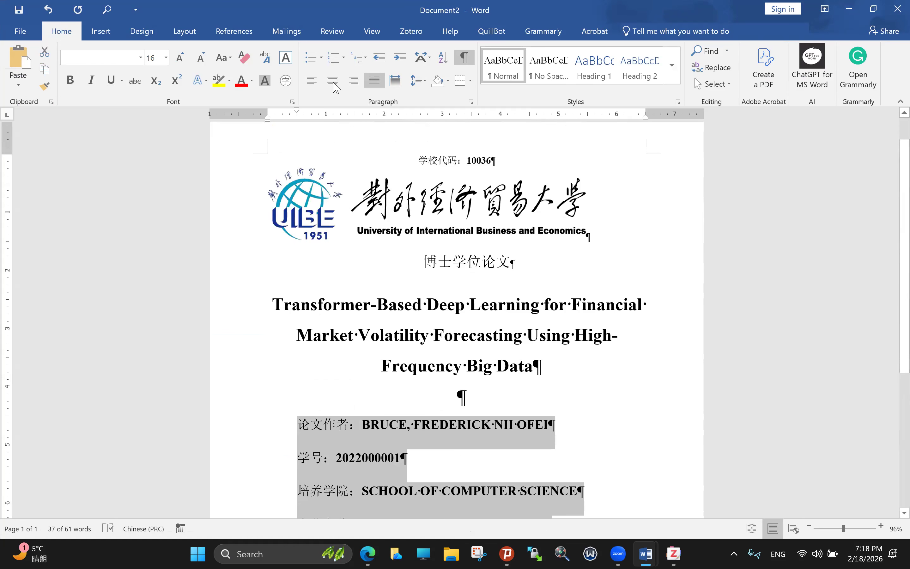
pyautogui.scroll(-1, 510, 116)
# Step: Try centring the lines, undo it, and bring the PhDDissertation Writing.docx template forward
pyautogui.hotkey('ctrl', 'e')
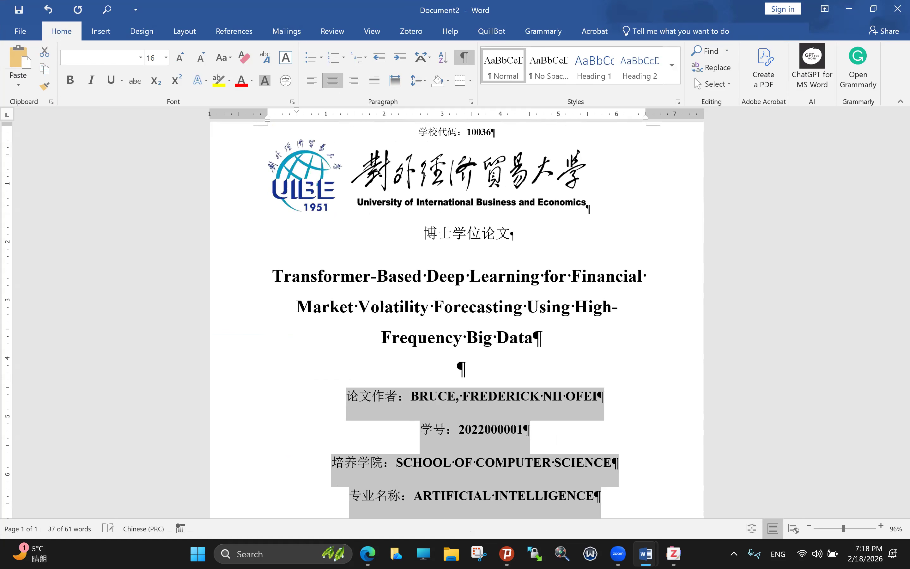
pyautogui.hotkey('ctrl', 'z')
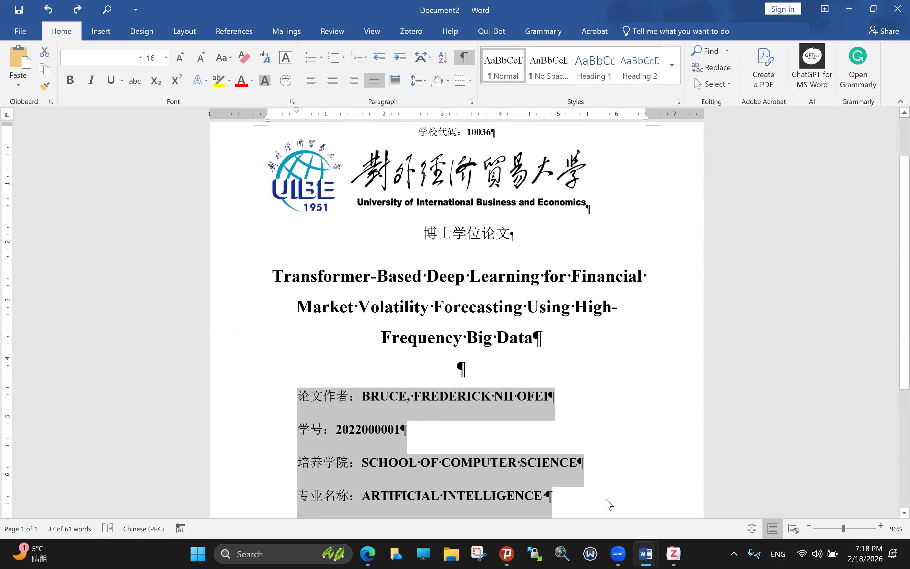
pyautogui.click(645, 554)
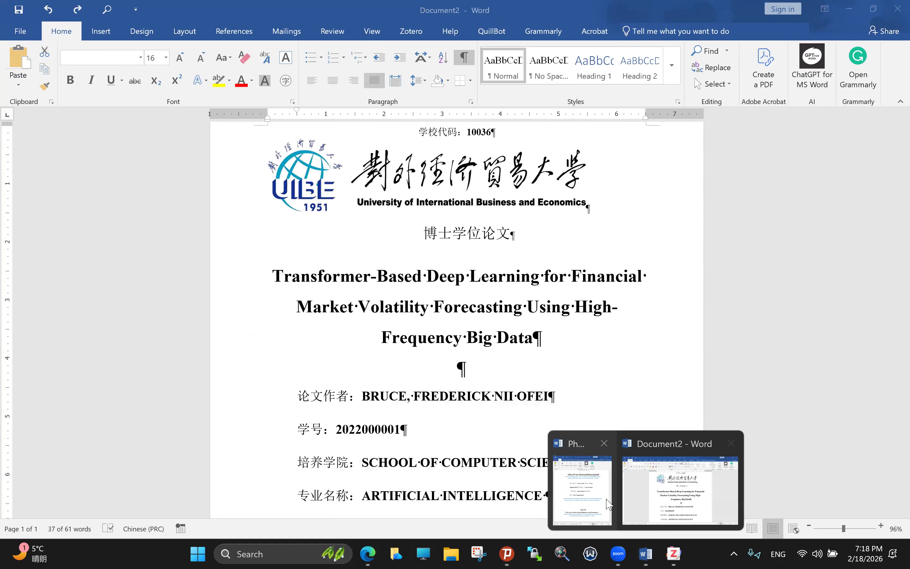
pyautogui.click(609, 503)
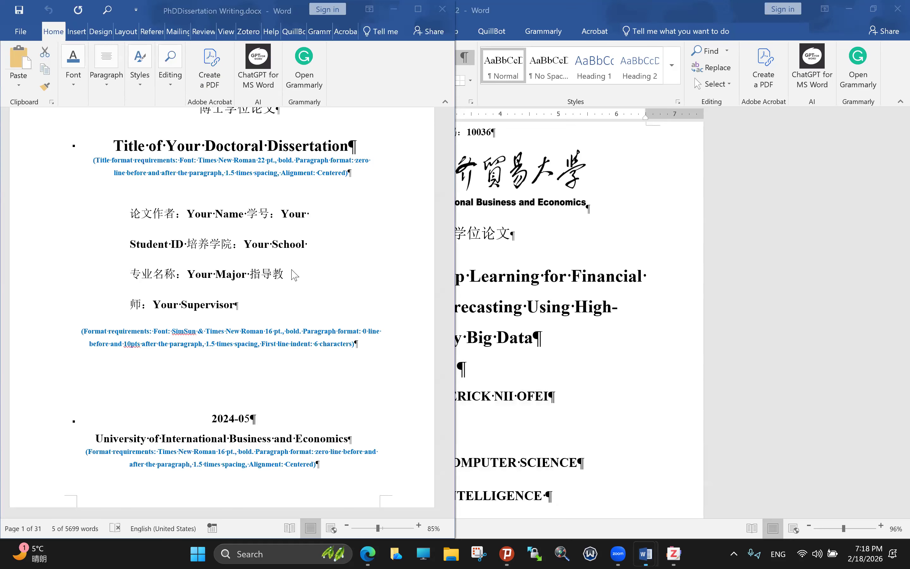
# Step: Switch from the PhDDissertation Writing template back to the Document2 draft and scroll down
pyautogui.hotkey('alt', 'Tab')
pyautogui.scroll(-3, 294, 275)
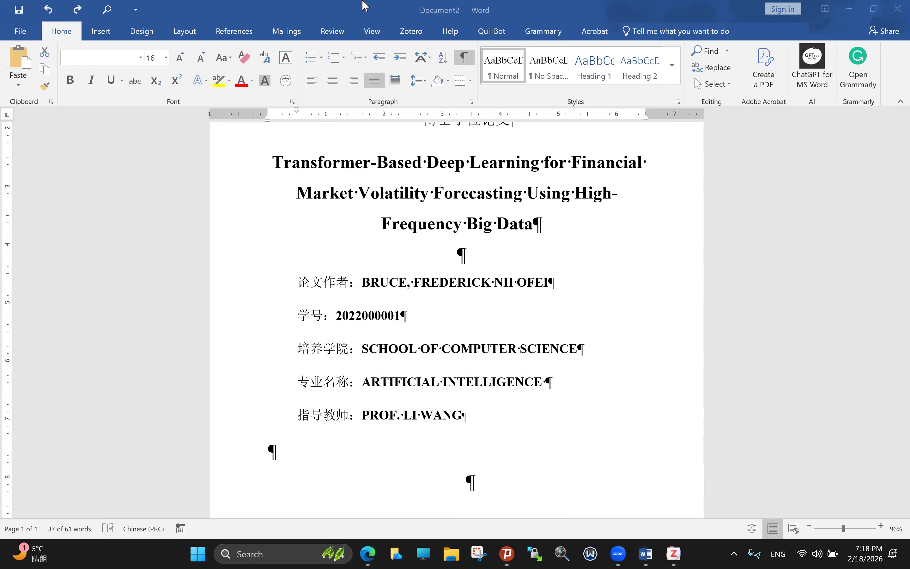
# Step: Type ABCD in the empty line below the supervisor entry and move it onto its own line
pyautogui.click(308, 441)
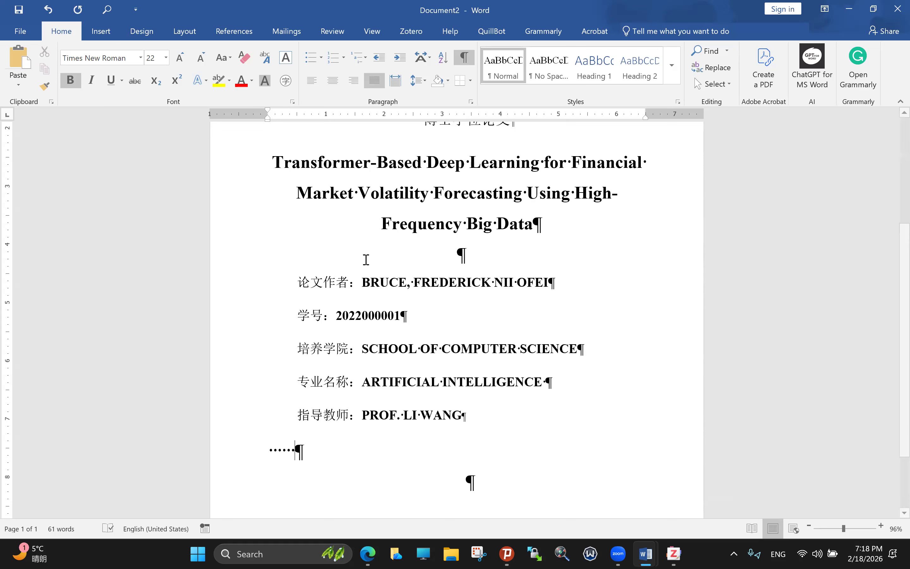
pyautogui.scroll(1, 235, 458)
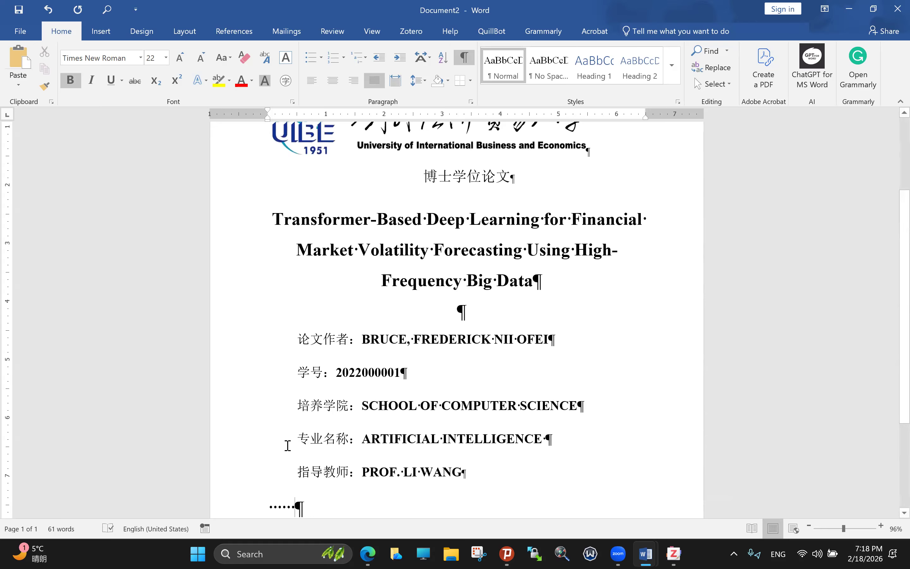
pyautogui.scroll(1, 297, 421)
pyautogui.scroll(-3, 311, 400)
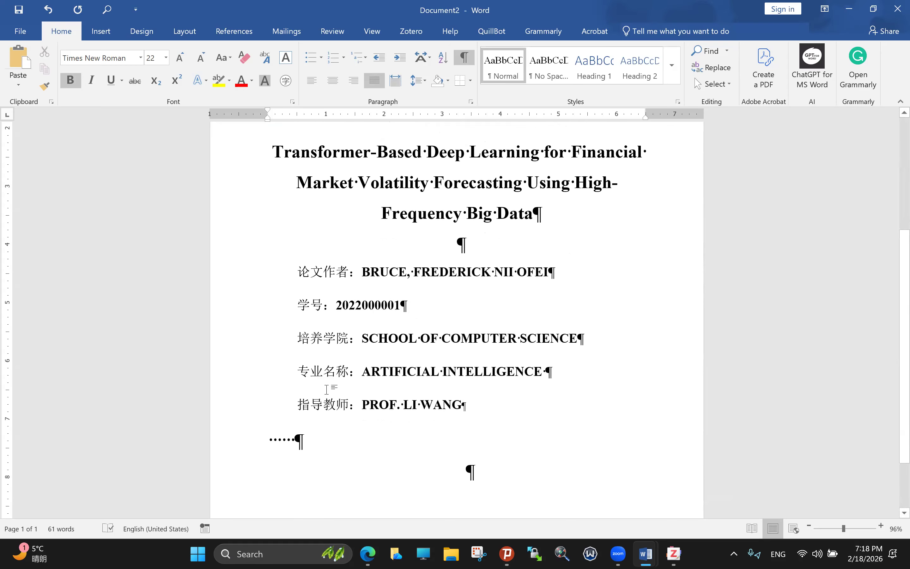
pyautogui.scroll(-2, 326, 389)
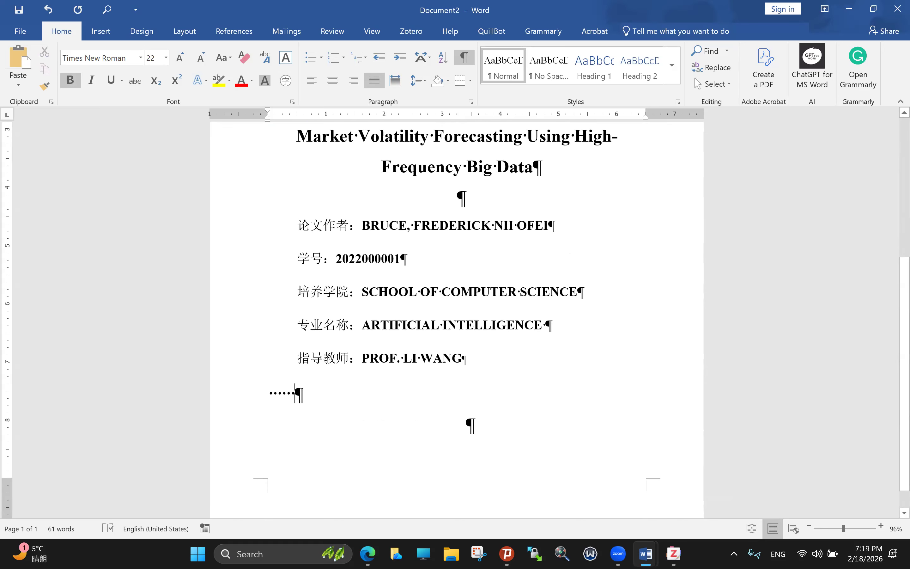
pyautogui.write('ABCD')
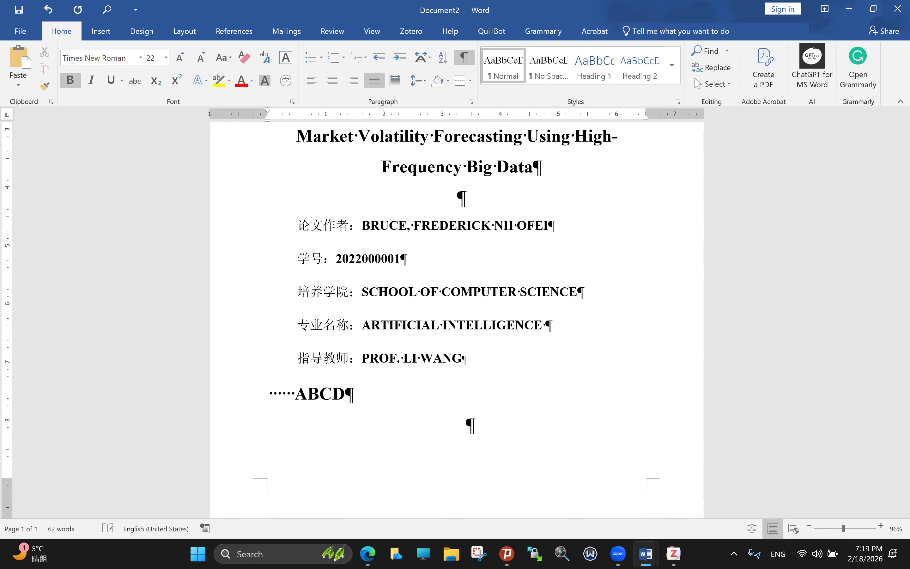
pyautogui.doubleClick(299, 397)
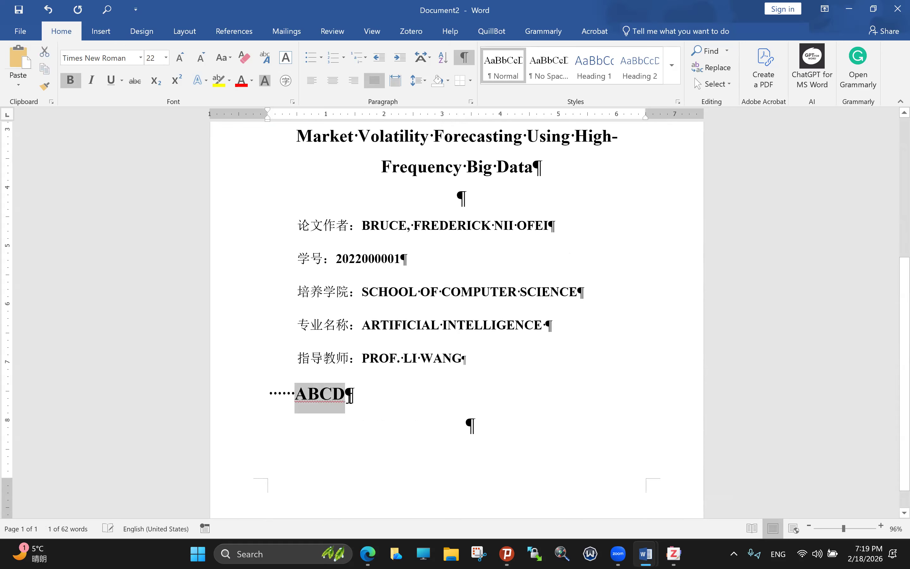
pyautogui.click(296, 395)
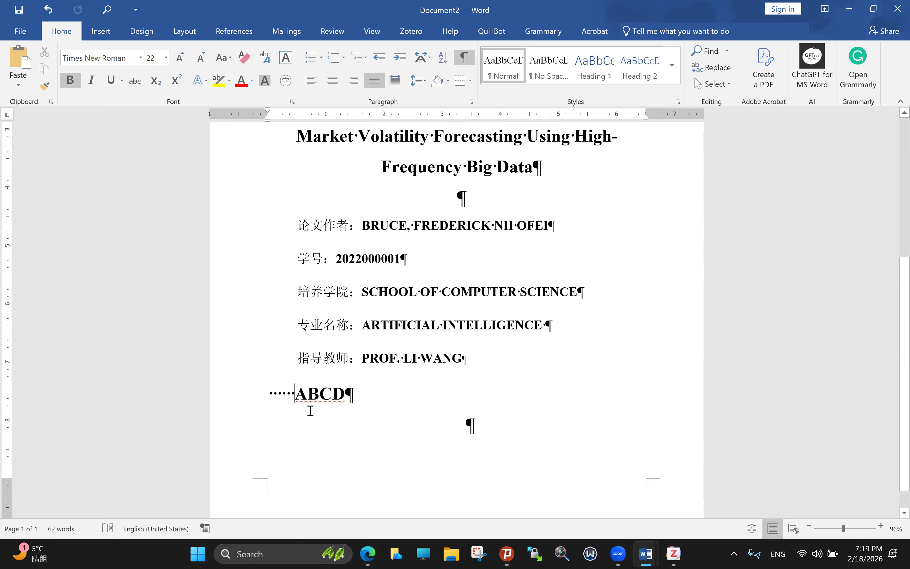
pyautogui.press('Return')
# Step: Overwrite the ABCD line with abcdefg, add a new line after it, and select the five author lines
pyautogui.click(256, 430)
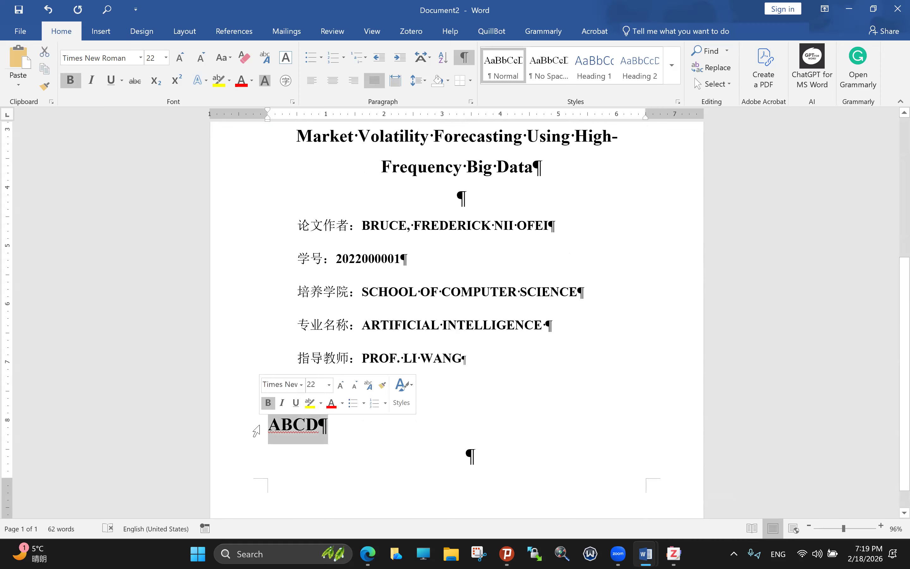
pyautogui.press('capslock')
pyautogui.write('abcd')
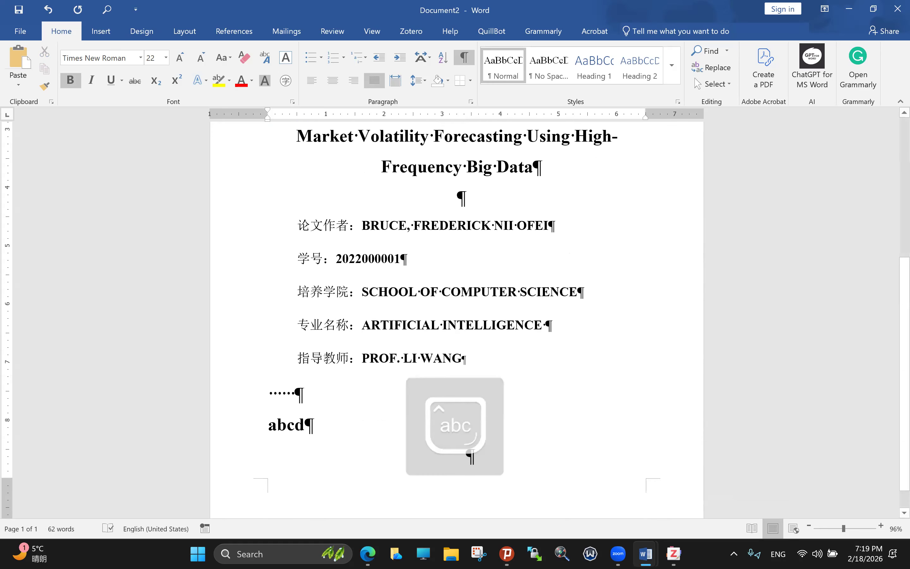
pyautogui.write('efg')
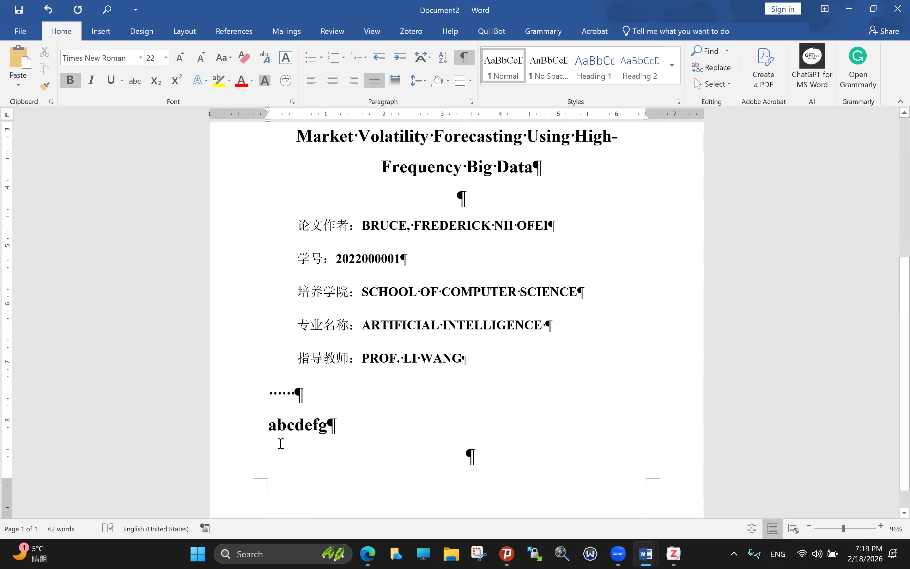
pyautogui.moveTo(268, 426); pyautogui.dragTo(326, 427)
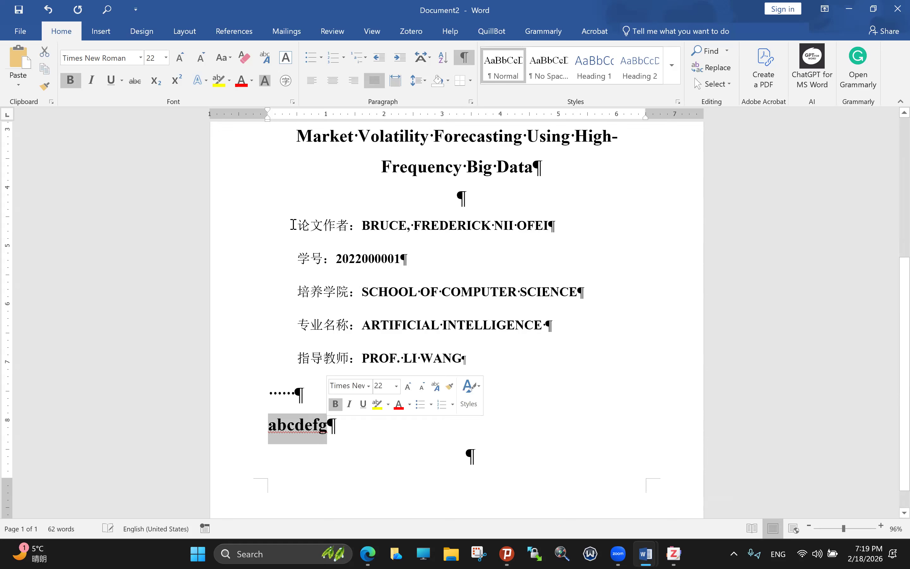
pyautogui.moveTo(269, 425); pyautogui.dragTo(327, 429)
pyautogui.click(295, 393)
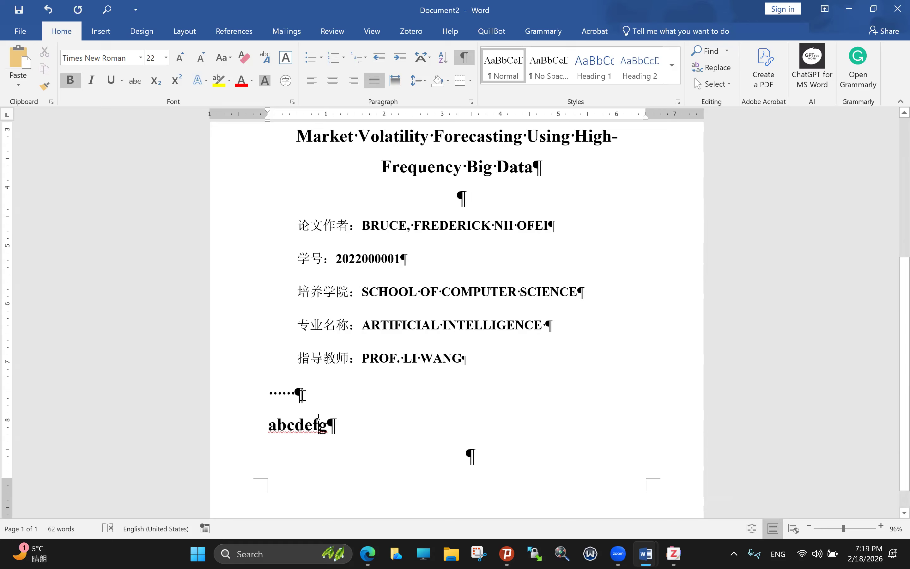
pyautogui.click(330, 425)
pyautogui.press('Return')
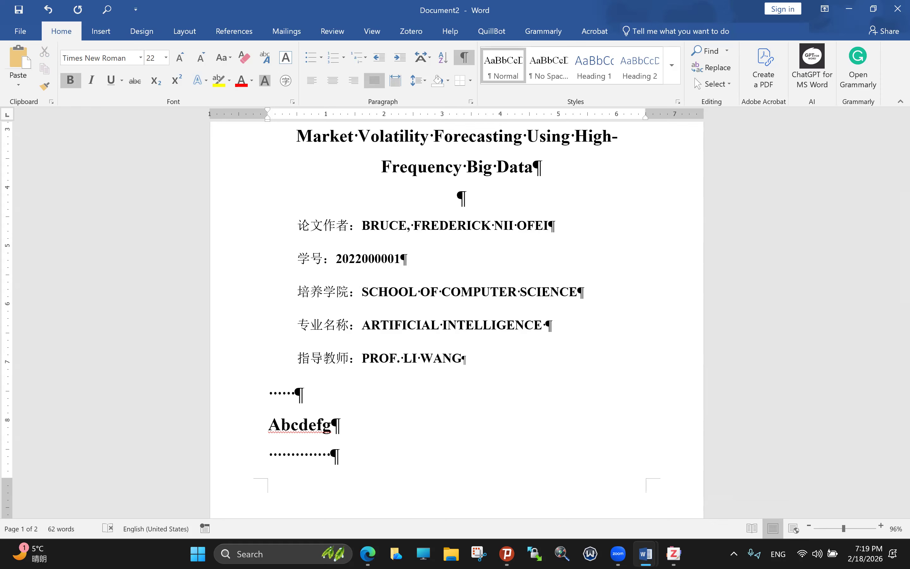
pyautogui.moveTo(299, 223); pyautogui.dragTo(480, 350)
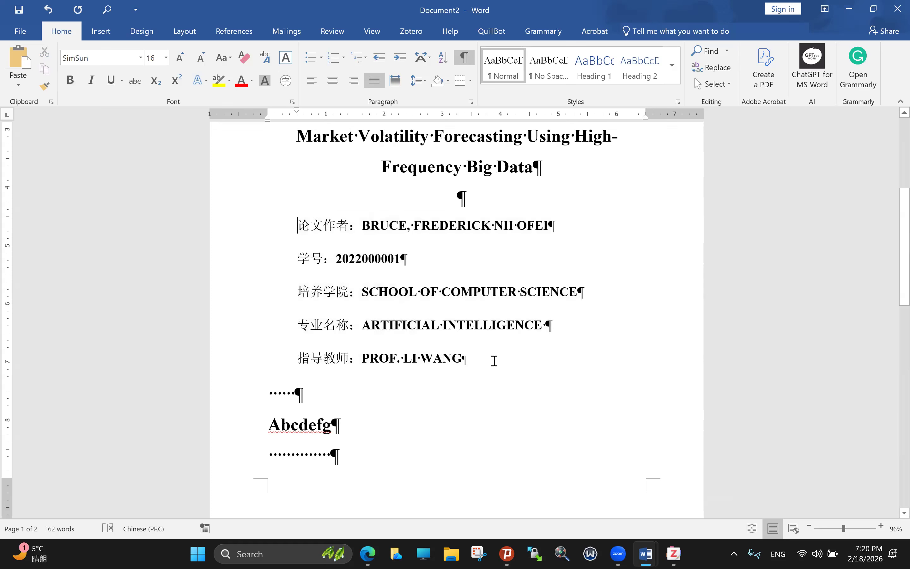
# Step: Indent the five author-to-supervisor cover lines by half an inch
pyautogui.hotkey('ctrl', 'm')
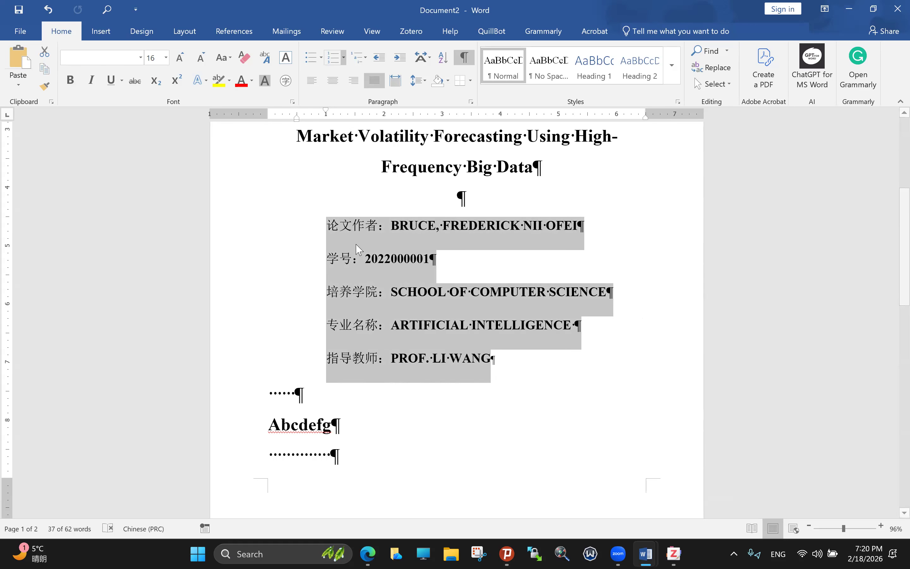
pyautogui.hotkey('alt', 'Tab')
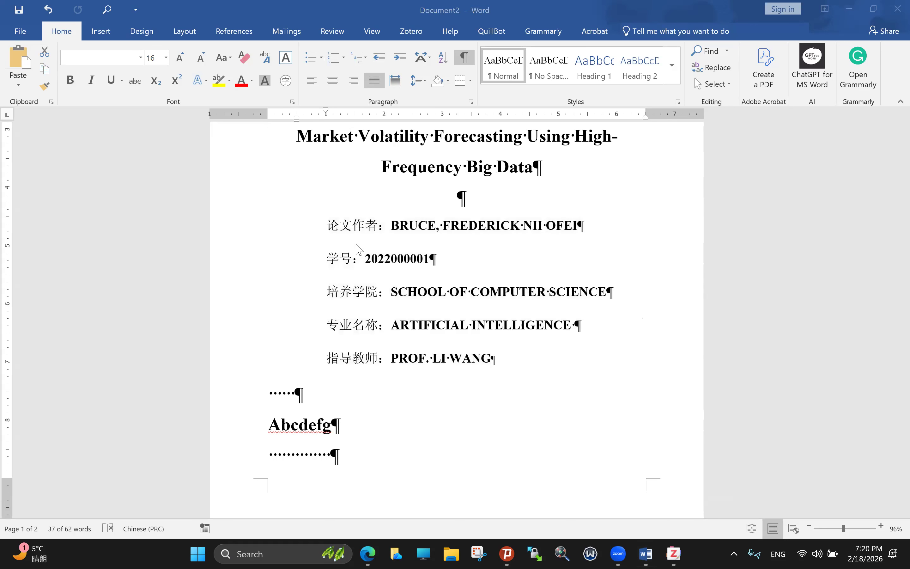
pyautogui.hotkey('alt', 'Tab')
# Step: Delete the Abcdefg practice line and the dotted lines around it
pyautogui.scroll(-1, 295, 366)
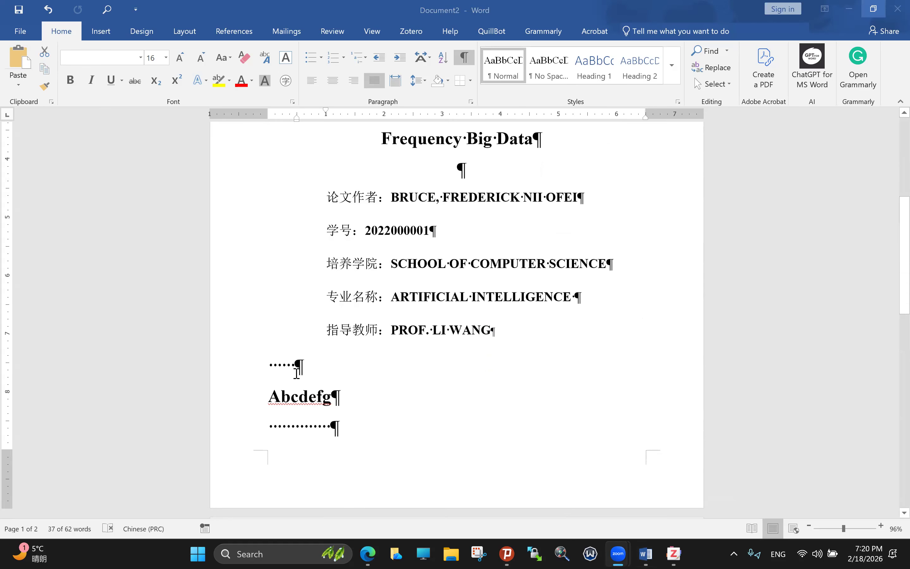
pyautogui.moveTo(269, 367); pyautogui.dragTo(365, 410)
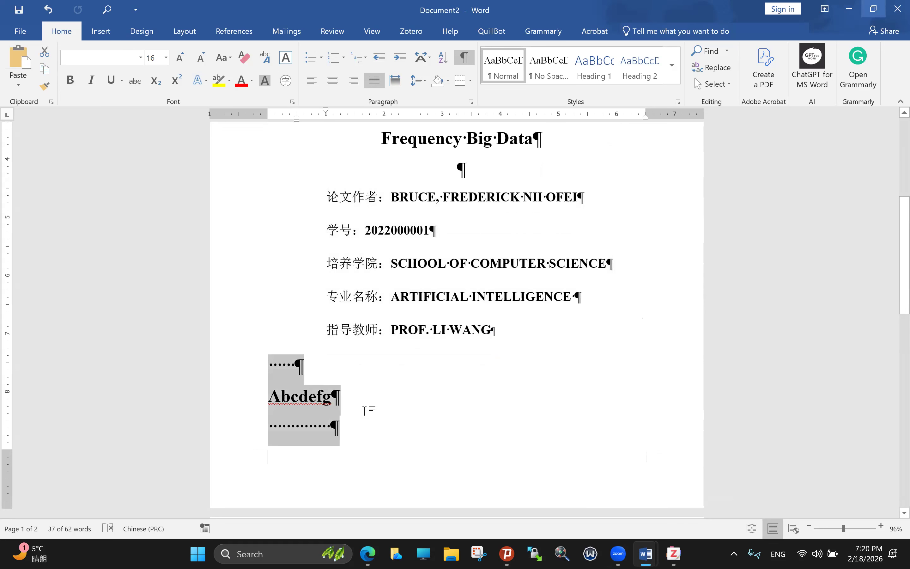
pyautogui.press('BackSpace')
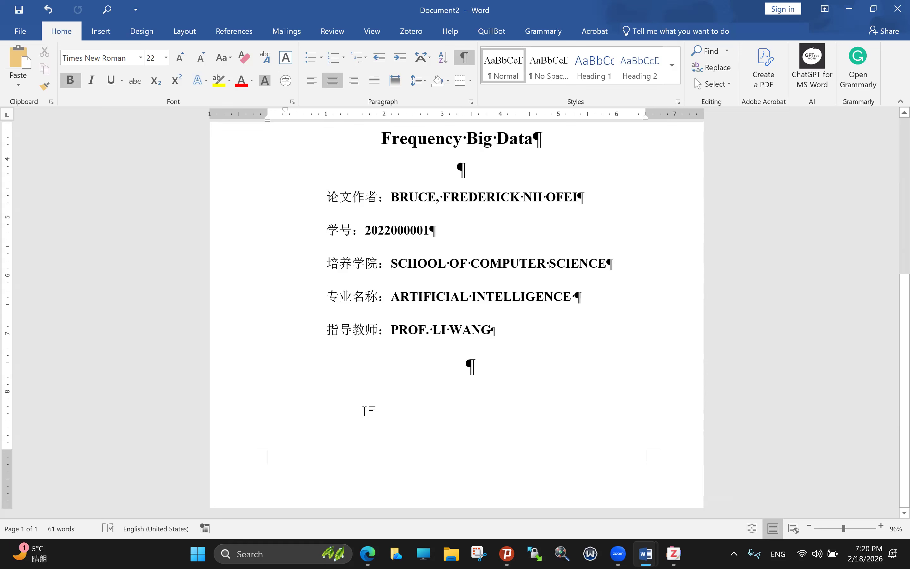
pyautogui.click(615, 294)
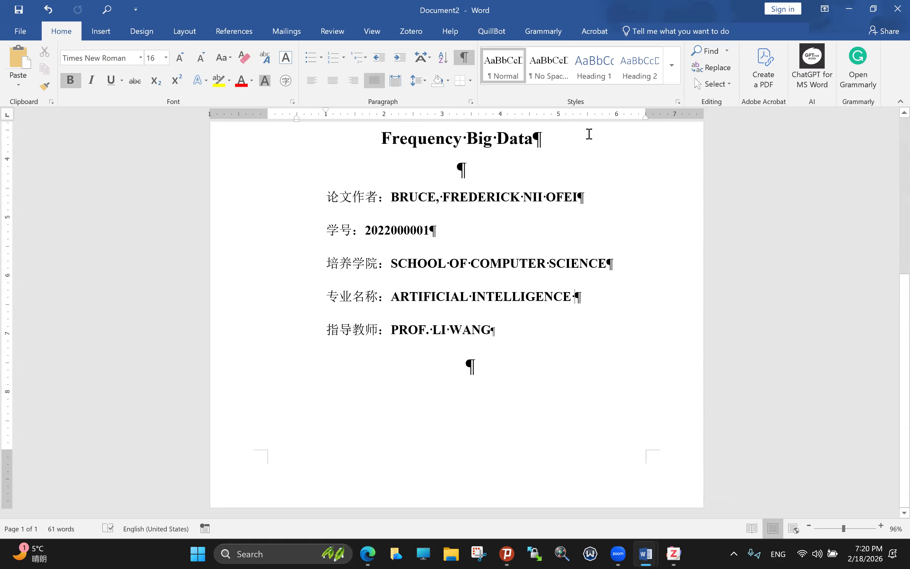
pyautogui.click(646, 553)
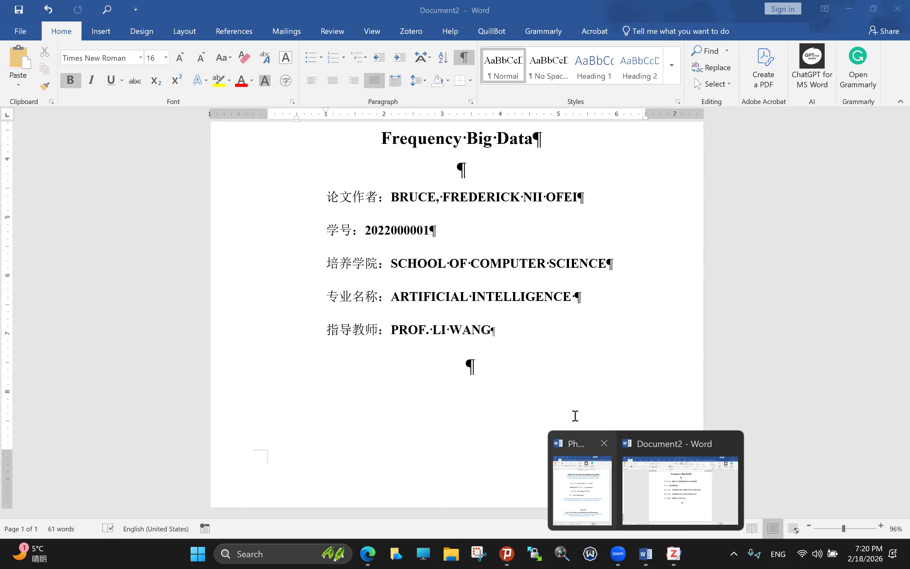
# Step: Paste the template's 2024-05 date and university name lines below the cover details, keeping source formatting
pyautogui.click(582, 490)
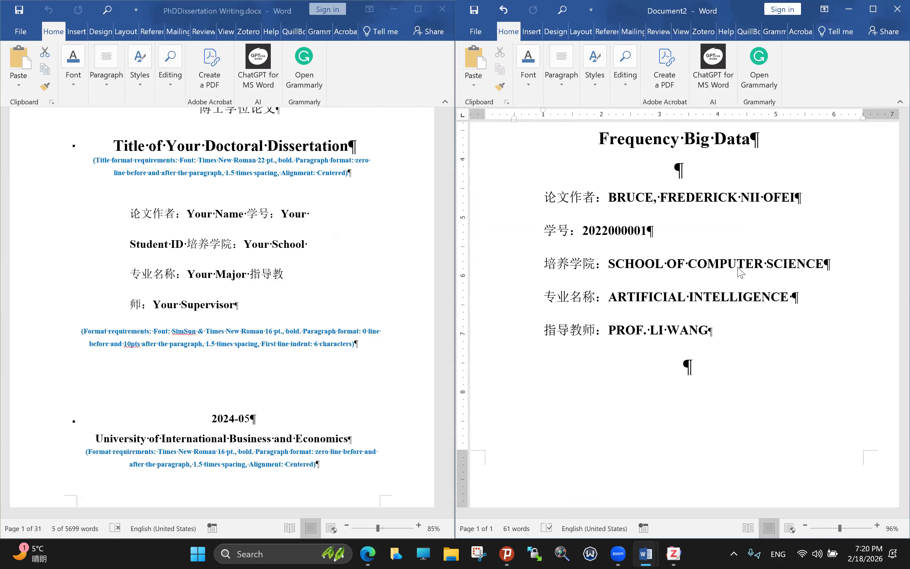
pyautogui.click(685, 366)
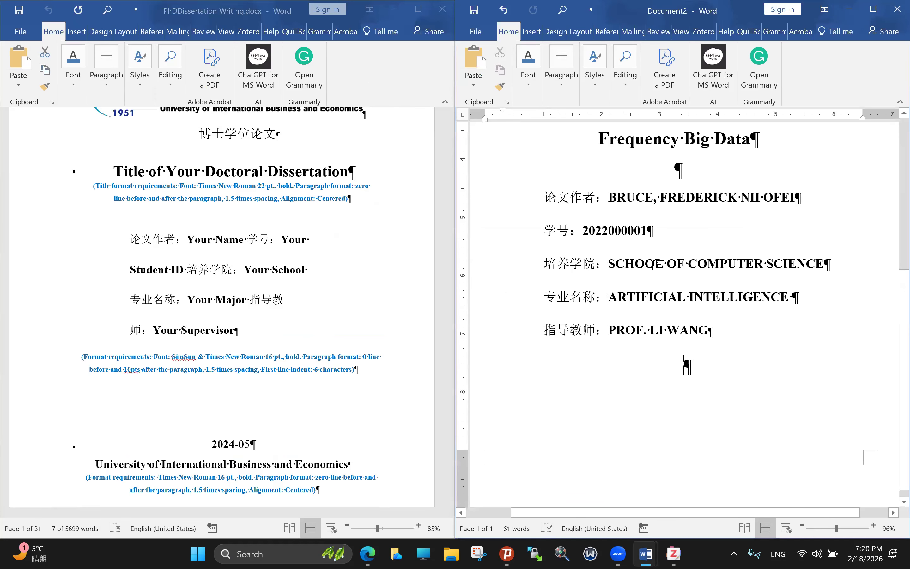
pyautogui.write('2024-05 University of International Business and Economics')
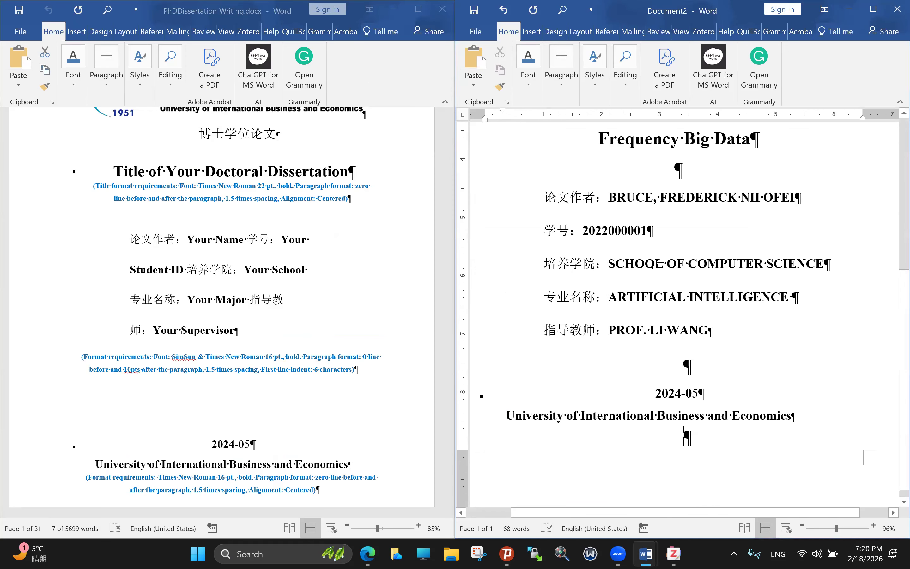
pyautogui.hotkey('ctrl', 'z')
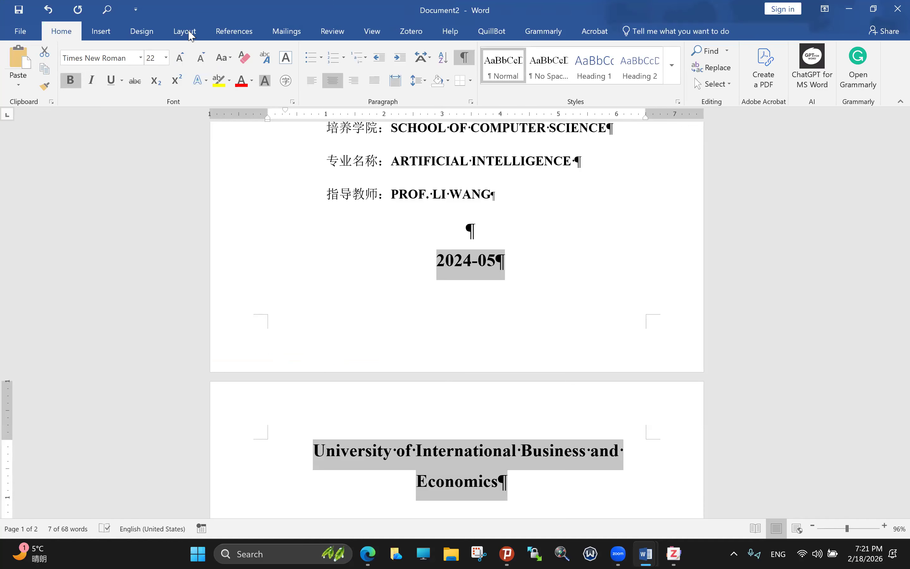
# Step: Check paragraph spacing and delete the blank paragraph before 2024-05 so the cover fits page 1
pyautogui.click(184, 31)
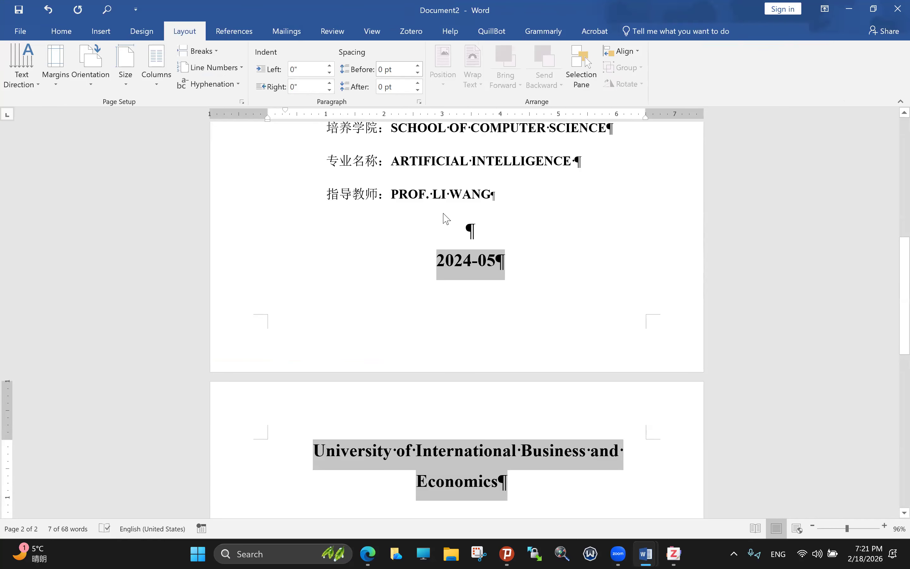
pyautogui.click(380, 87)
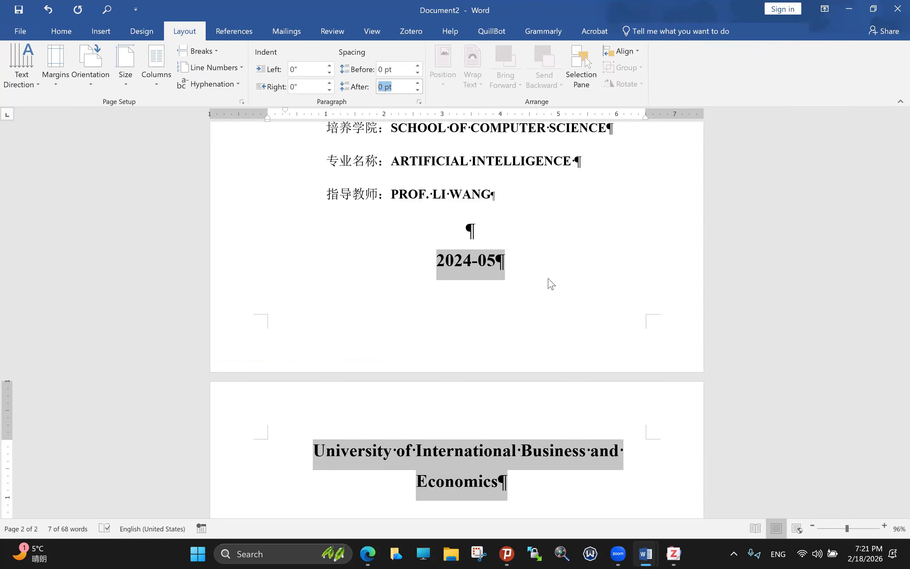
pyautogui.click(474, 231)
pyautogui.press('BackSpace')
pyautogui.press('BackSpace')
pyautogui.press('BackSpace')
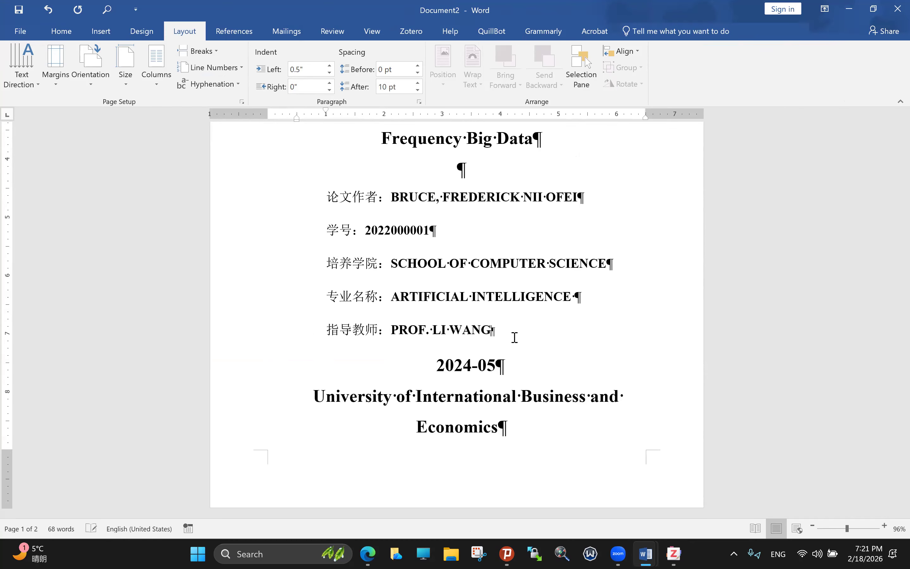
pyautogui.scroll(3, 515, 337)
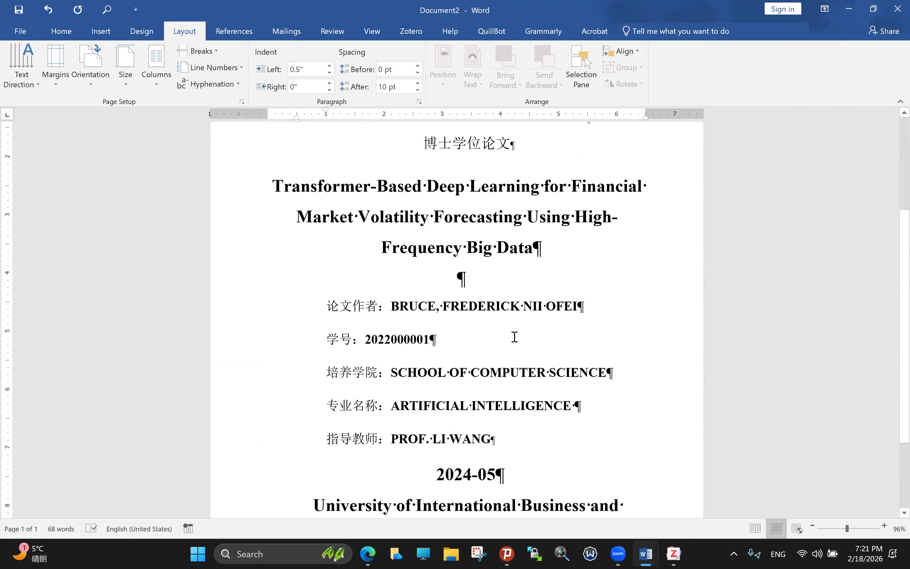
pyautogui.scroll(1, 513, 333)
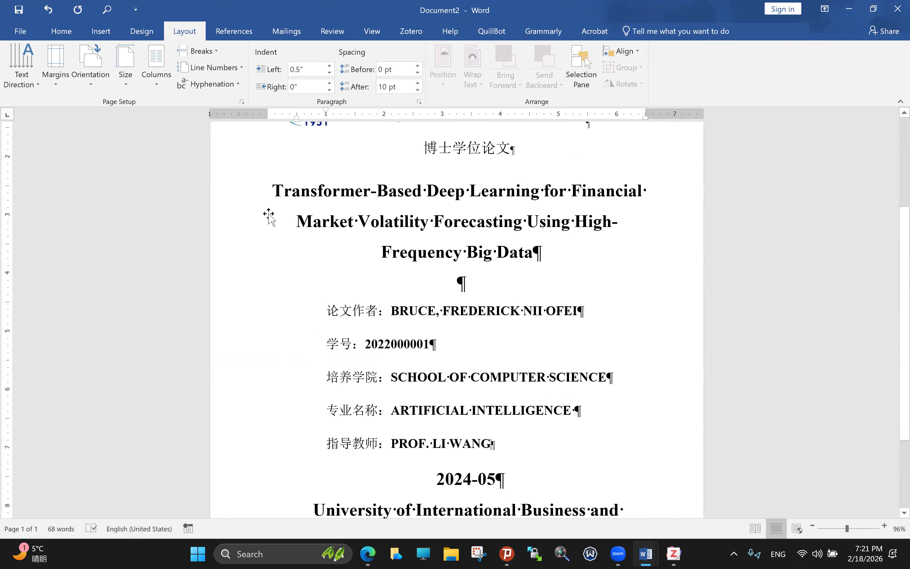
pyautogui.scroll(1, 388, 367)
pyautogui.scroll(1, 496, 378)
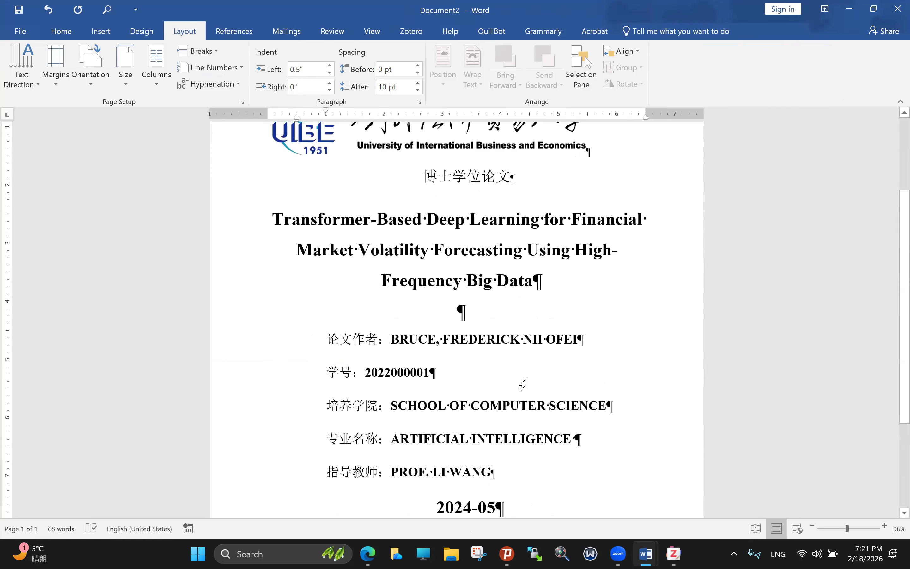
pyautogui.scroll(1, 552, 396)
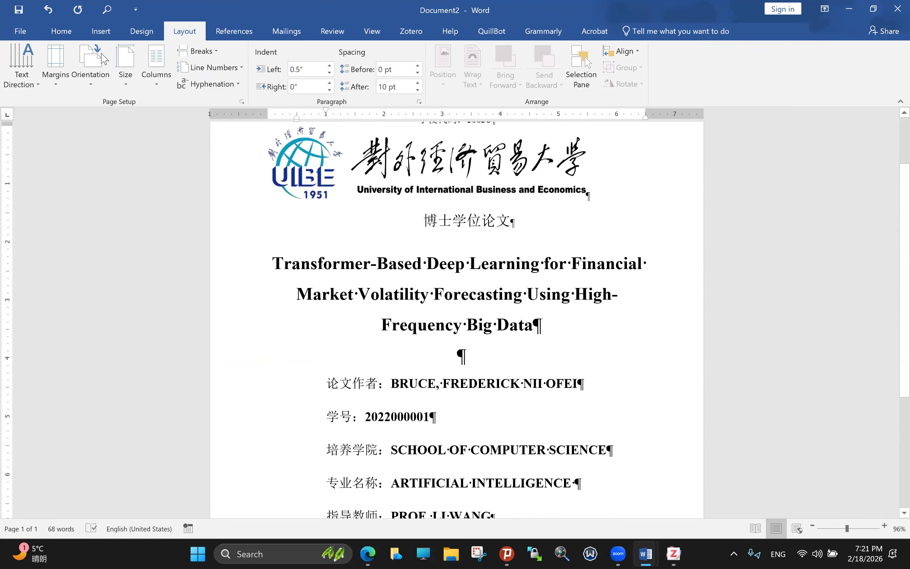
# Step: Review the cover text, then snap Document2 beside the dissertation template
pyautogui.click(48, 10)
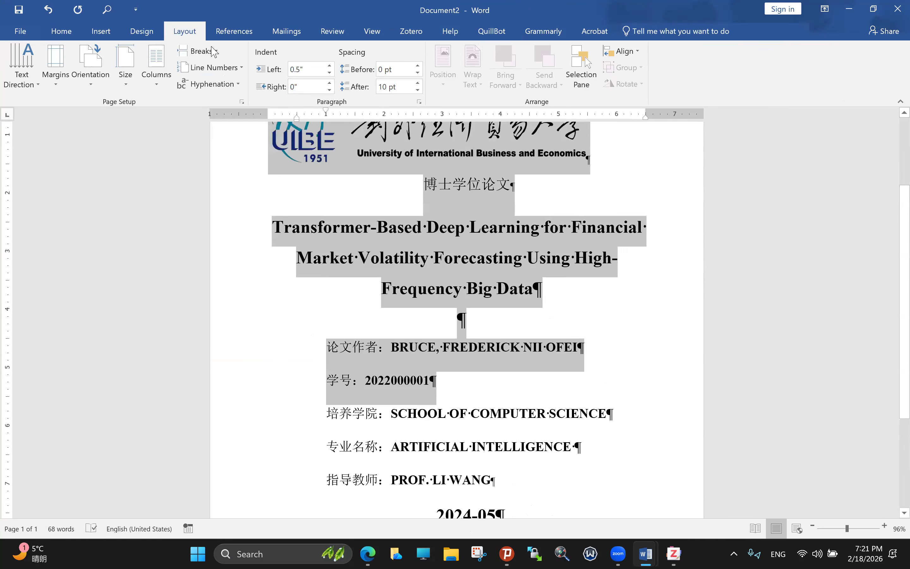
pyautogui.hotkey('ctrl', 'a')
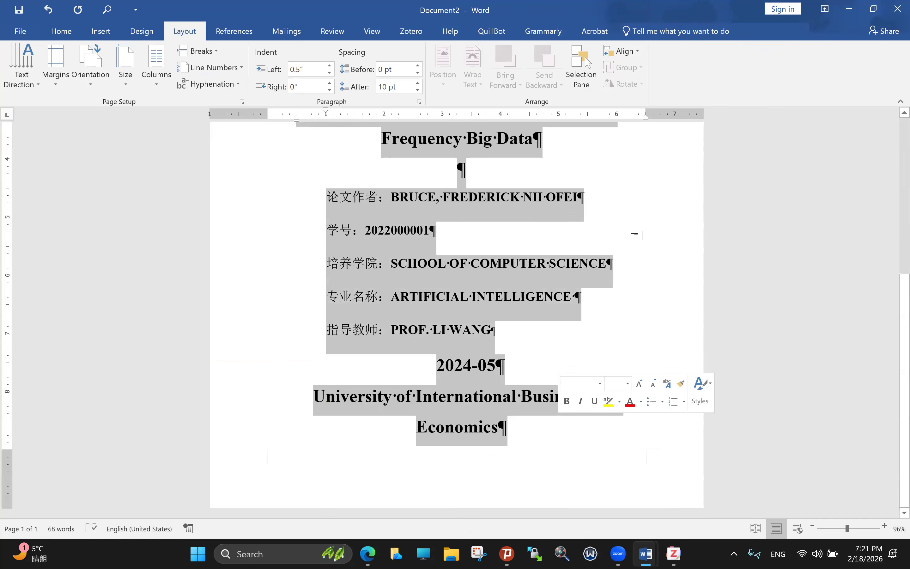
pyautogui.click(62, 31)
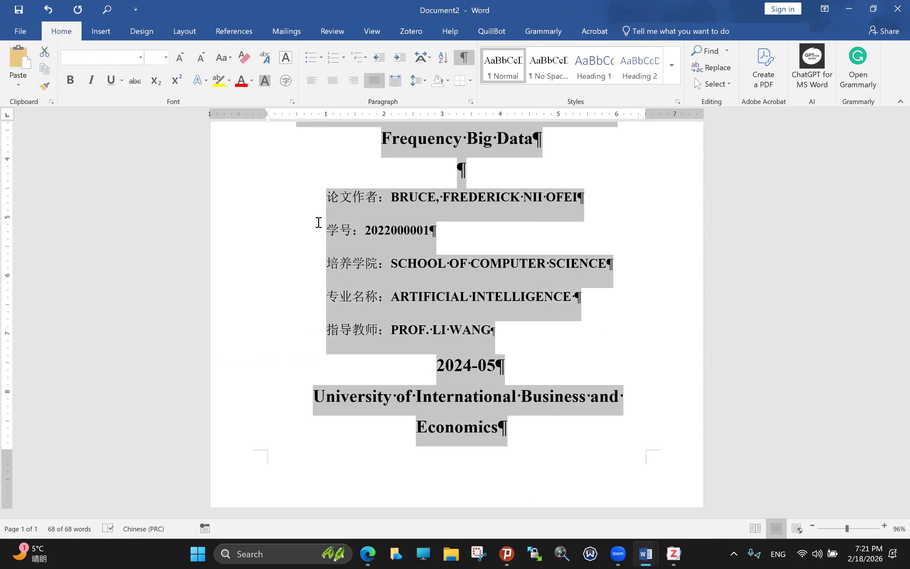
pyautogui.click(598, 209)
pyautogui.scroll(1, 398, 147)
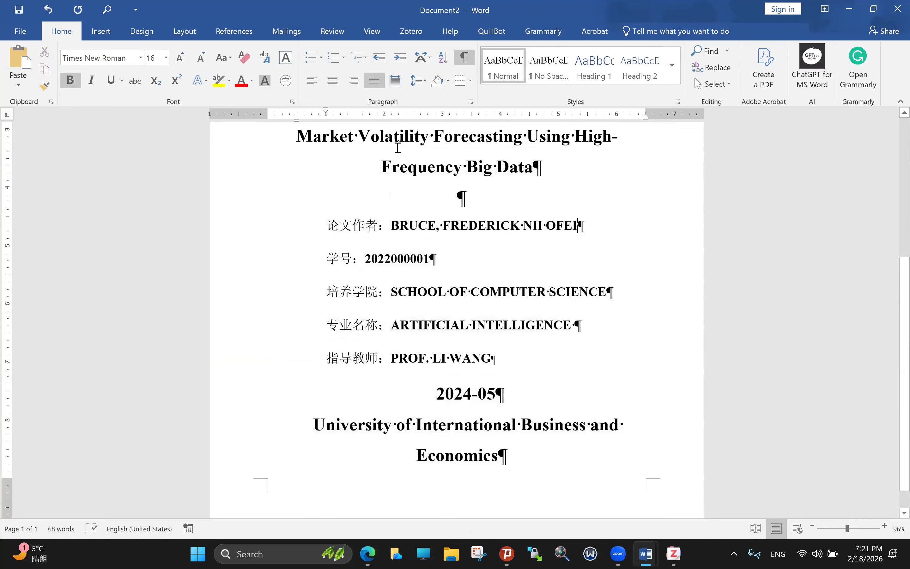
pyautogui.press('Down')
pyautogui.press('super+Right')
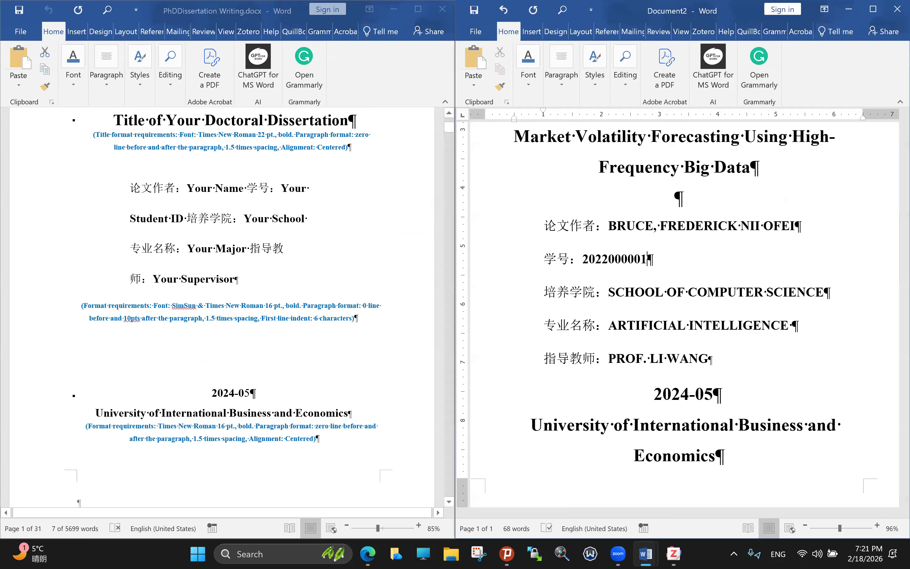
# Step: Edit the cover date so it reads 2026-02
pyautogui.click(696, 394)
pyautogui.press('BackSpace')
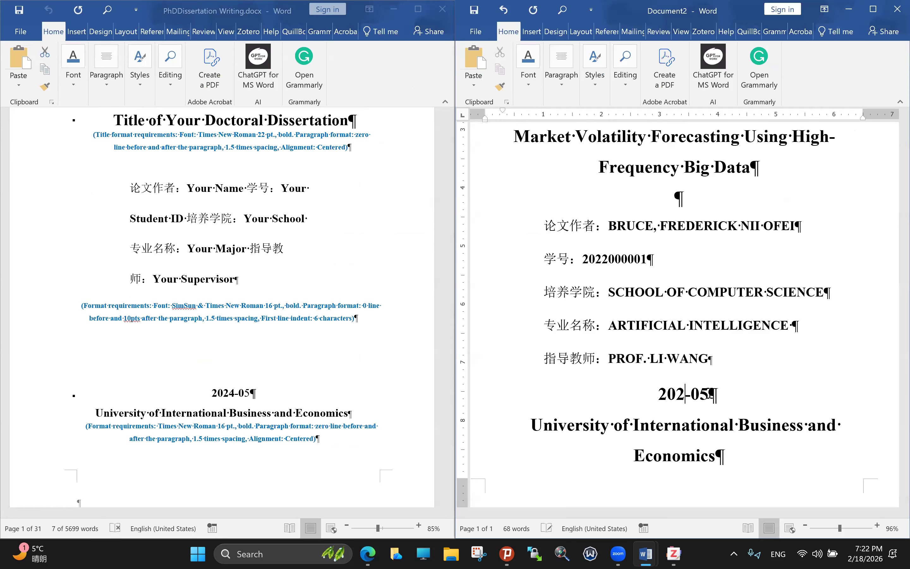
pyautogui.write('6')
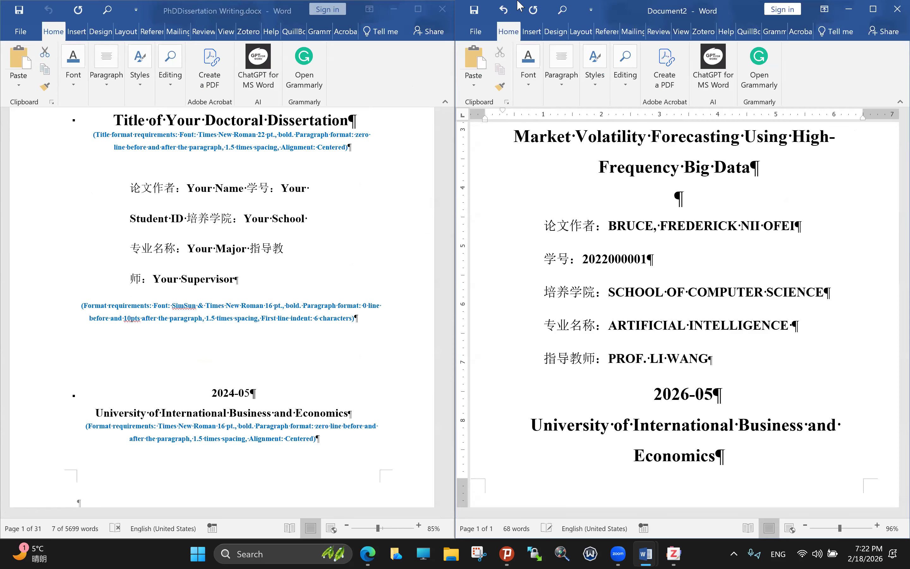
pyautogui.press('Right')
pyautogui.press('Right')
pyautogui.press('Delete')
pyautogui.write('2')
# Step: Review the finished cover page and select all of Document2's content
pyautogui.scroll(-2, 333, 260)
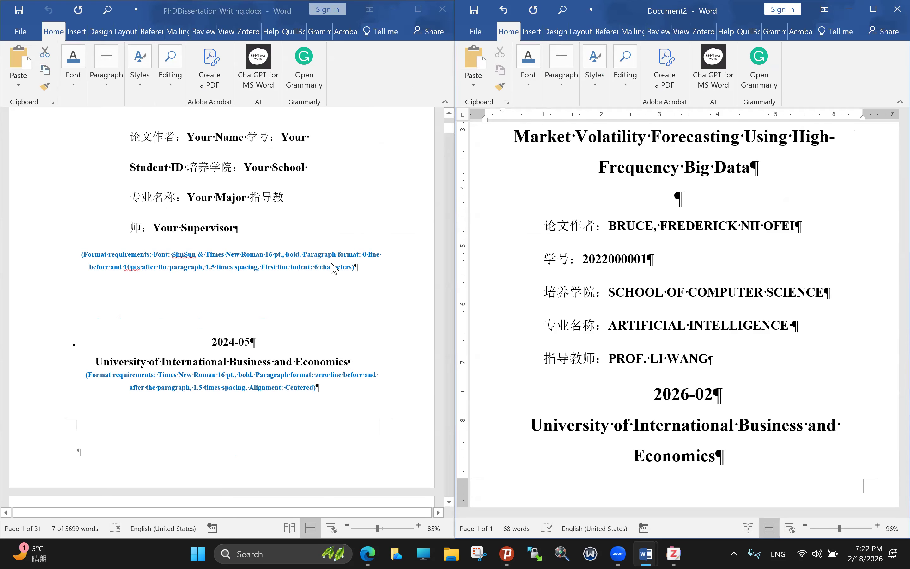
pyautogui.scroll(-1, 333, 268)
pyautogui.scroll(-3, 142, 311)
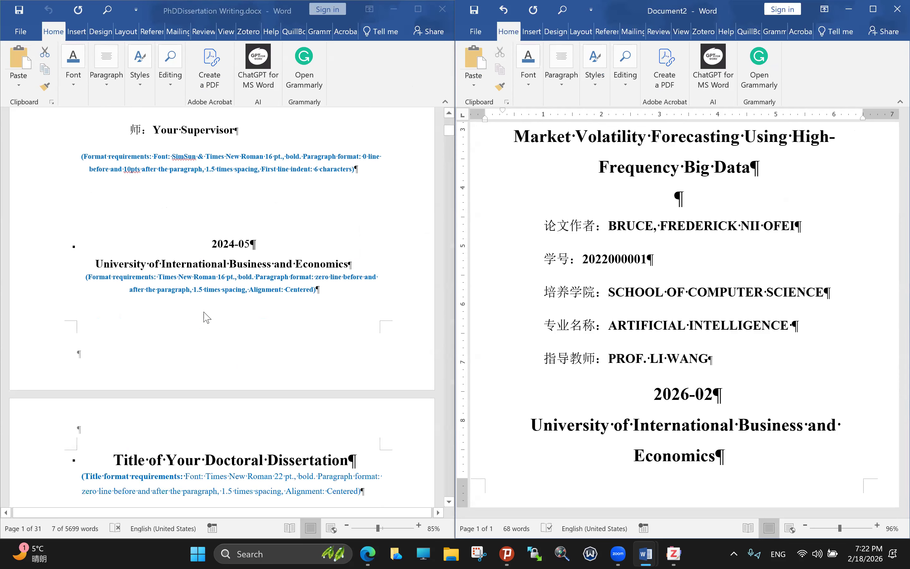
pyautogui.scroll(-5, 222, 324)
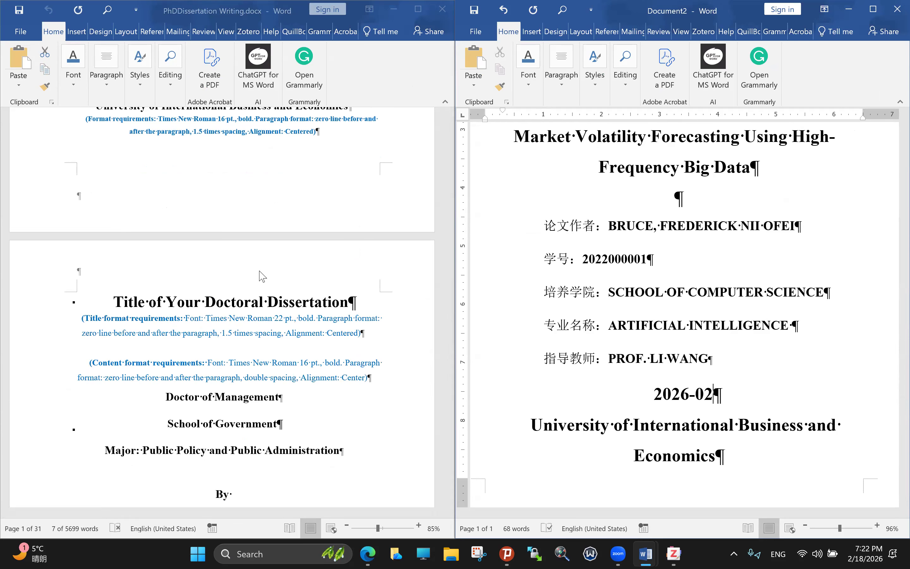
pyautogui.scroll(10, 271, 290)
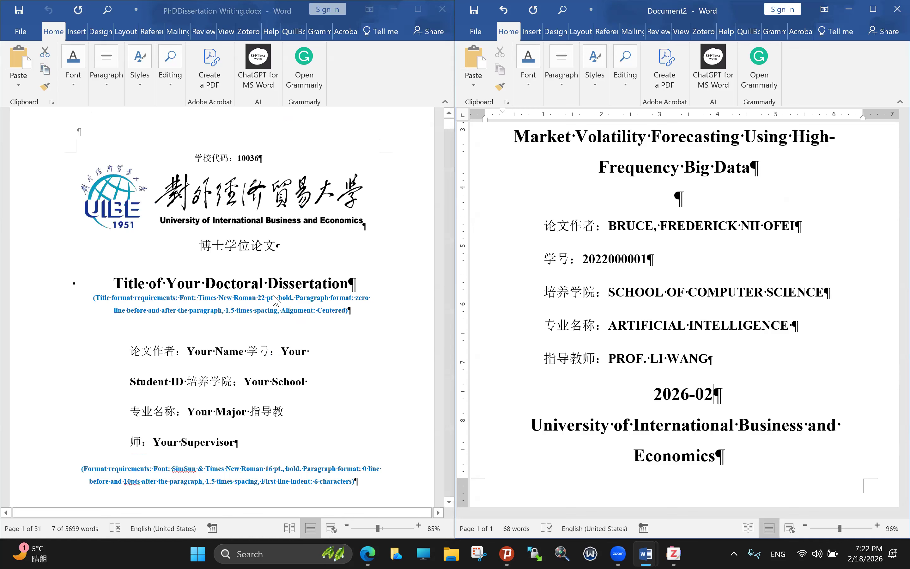
pyautogui.scroll(-1, 293, 299)
pyautogui.scroll(-3, 297, 301)
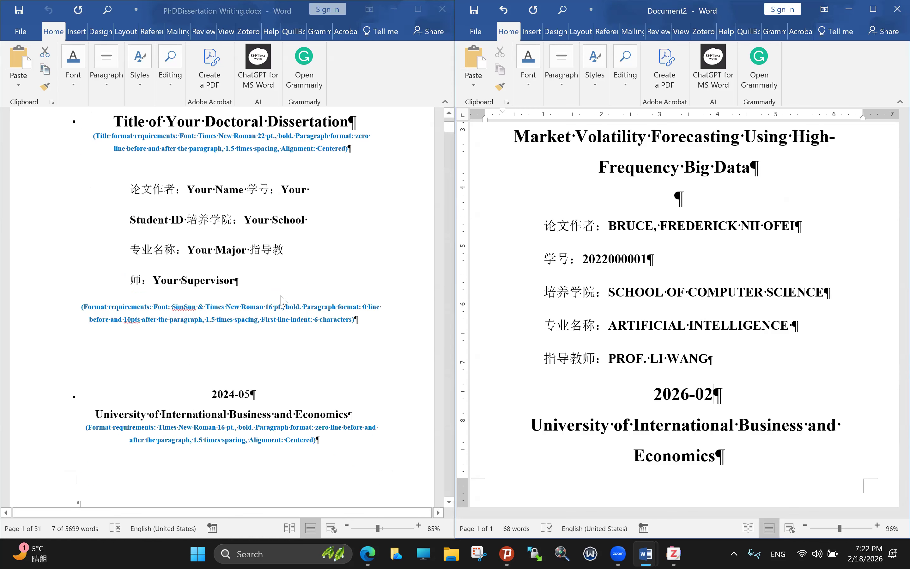
pyautogui.scroll(-3, 270, 302)
pyautogui.scroll(3, 331, 301)
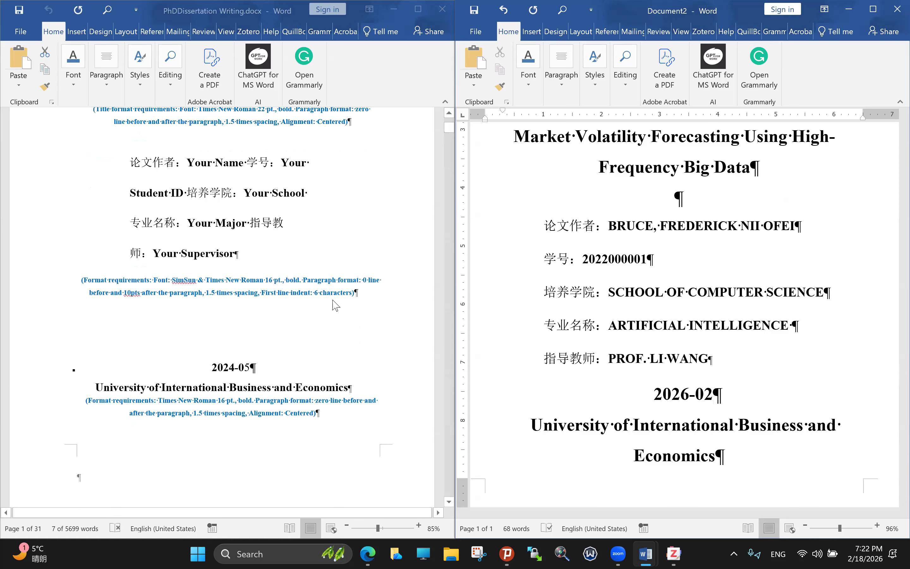
pyautogui.scroll(-7, 184, 314)
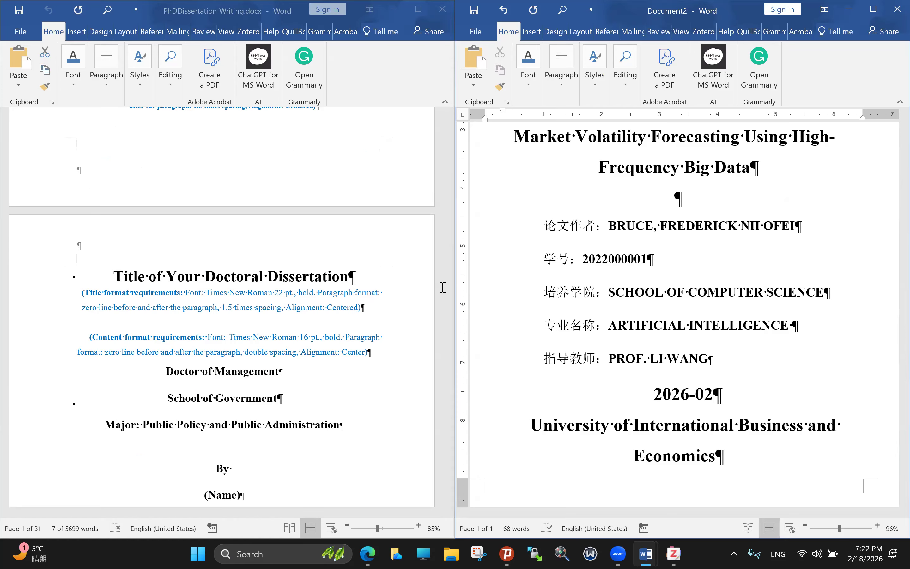
pyautogui.click(539, 265)
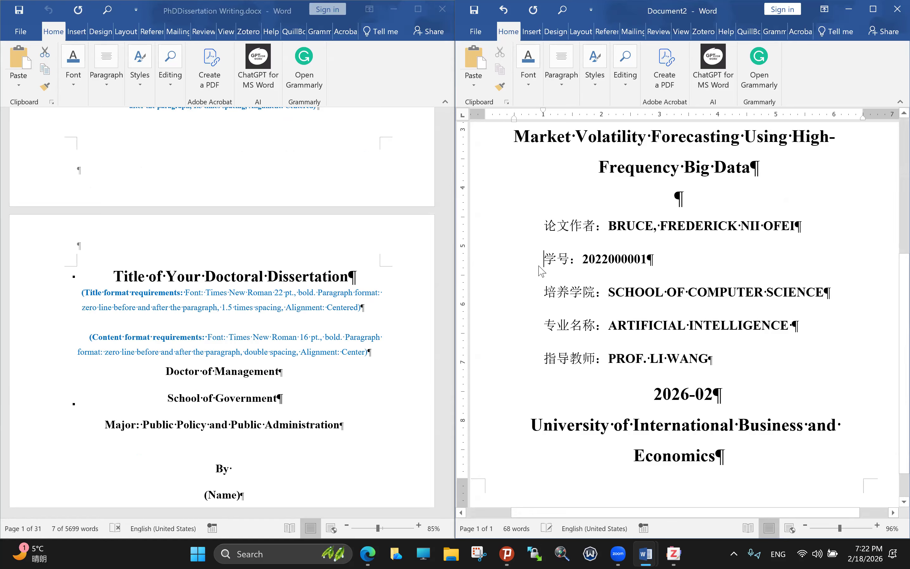
pyautogui.hotkey('ctrl', 'a')
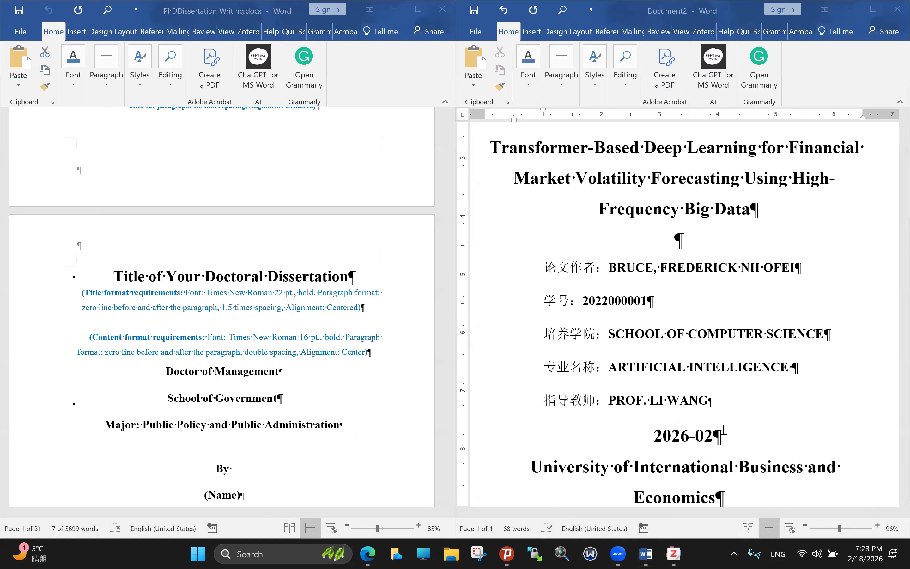
pyautogui.scroll(2, 722, 431)
pyautogui.scroll(-4, 723, 431)
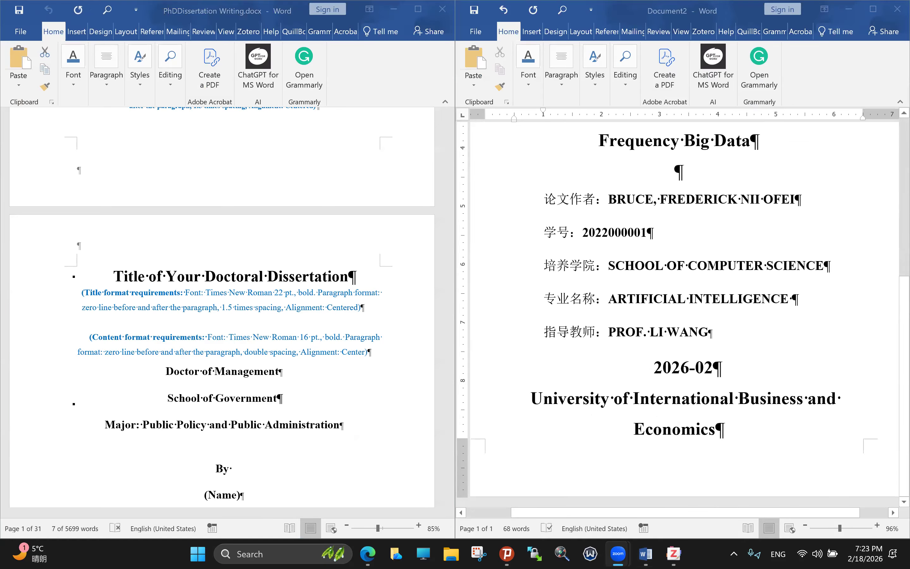
# Step: Paste the English thesis title onto a new page 2 and make it bold
pyautogui.click(721, 430)
pyautogui.press('Return')
pyautogui.write('Impact of Machine Learning on Organizational Efficiency in Shaaxi Province in China')
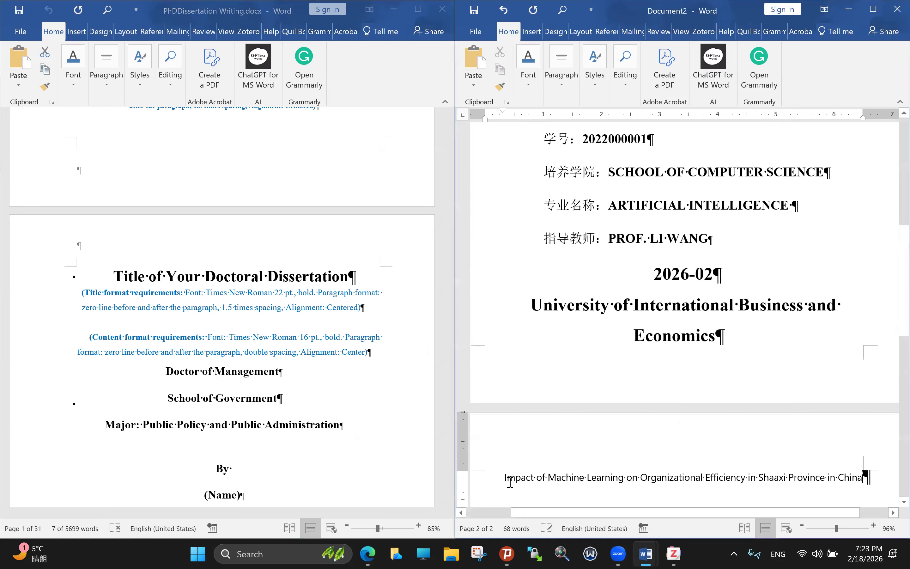
pyautogui.tripleClick(864, 483)
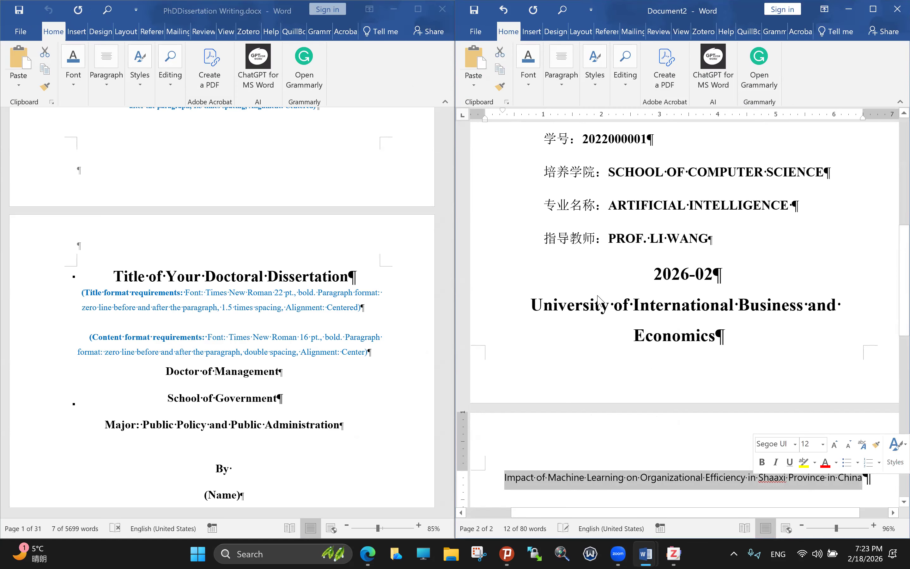
pyautogui.scroll(-1, 570, 135)
pyautogui.scroll(-2, 571, 134)
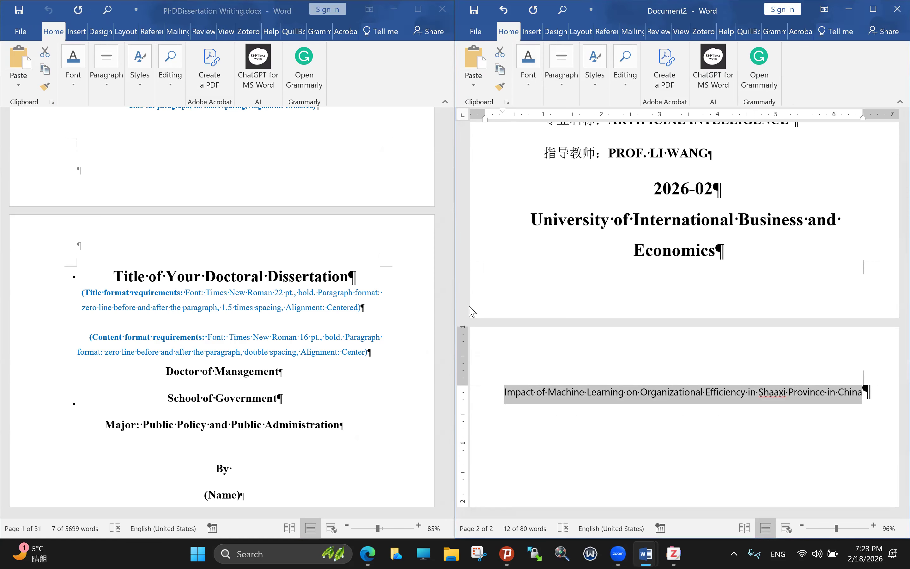
pyautogui.hotkey('ctrl', 'b')
# Step: Set the title to 22-pt Times New Roman and place Document2 beside the template again
pyautogui.scroll(-1, 526, 244)
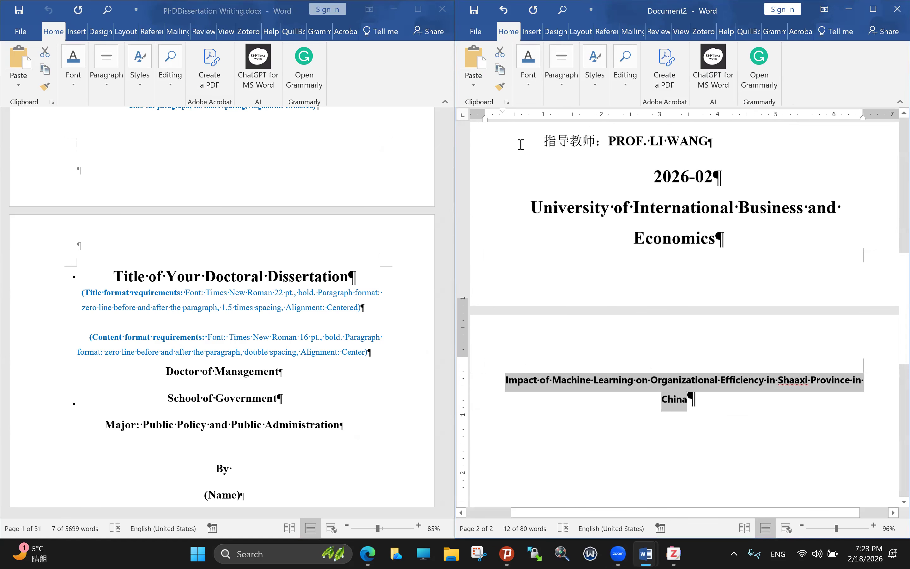
pyautogui.scroll(3, 529, 150)
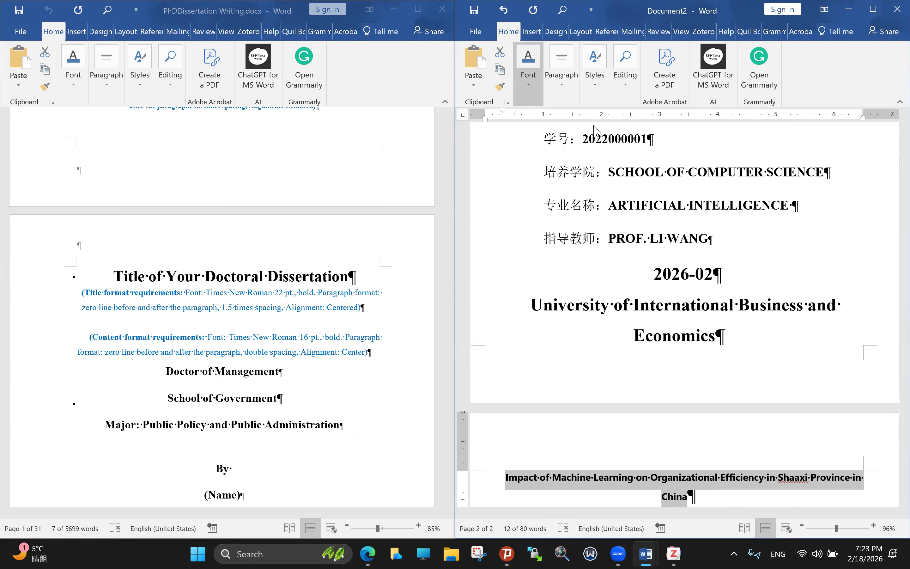
pyautogui.click(528, 64)
pyautogui.click(595, 124)
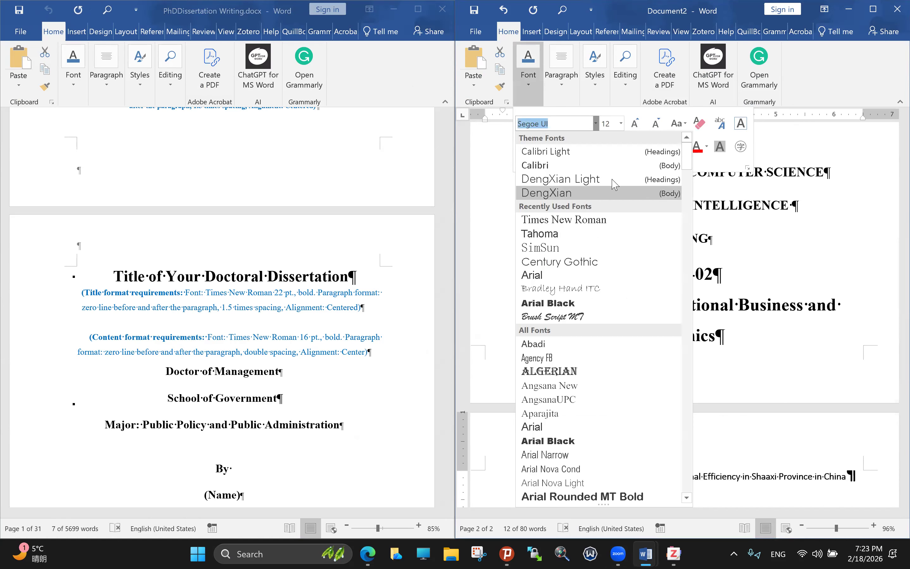
pyautogui.click(635, 125)
pyautogui.click(635, 124)
pyautogui.click(636, 124)
pyautogui.click(635, 124)
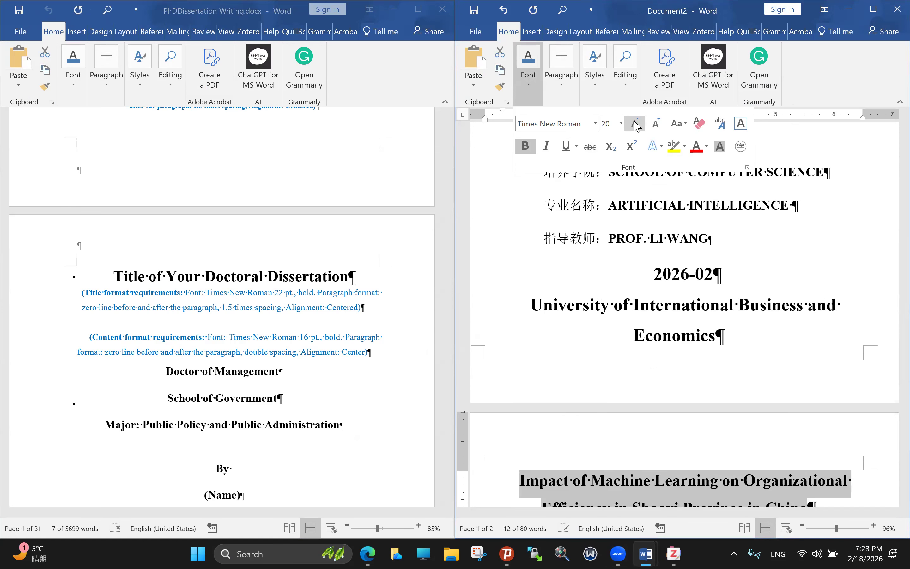
pyautogui.click(636, 124)
pyautogui.scroll(-1, 602, 312)
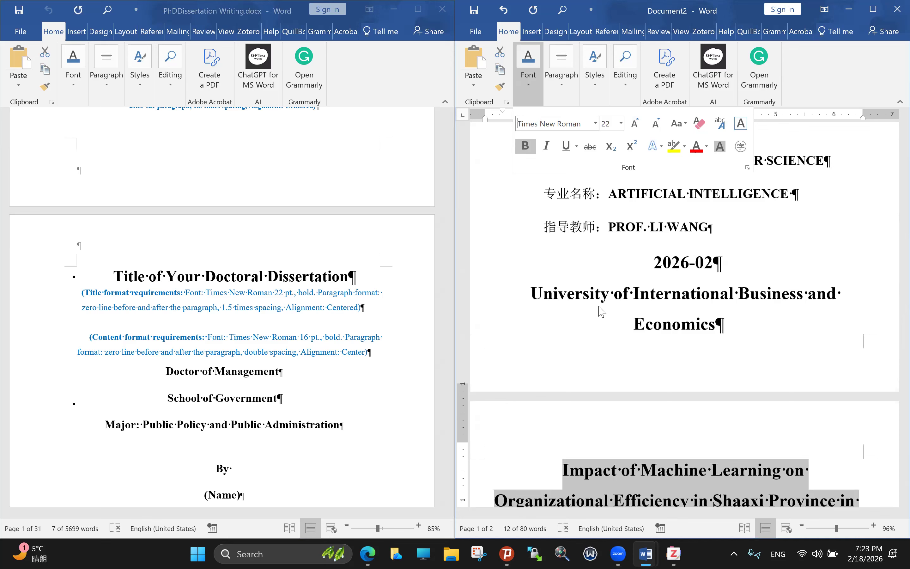
pyautogui.scroll(-3, 602, 312)
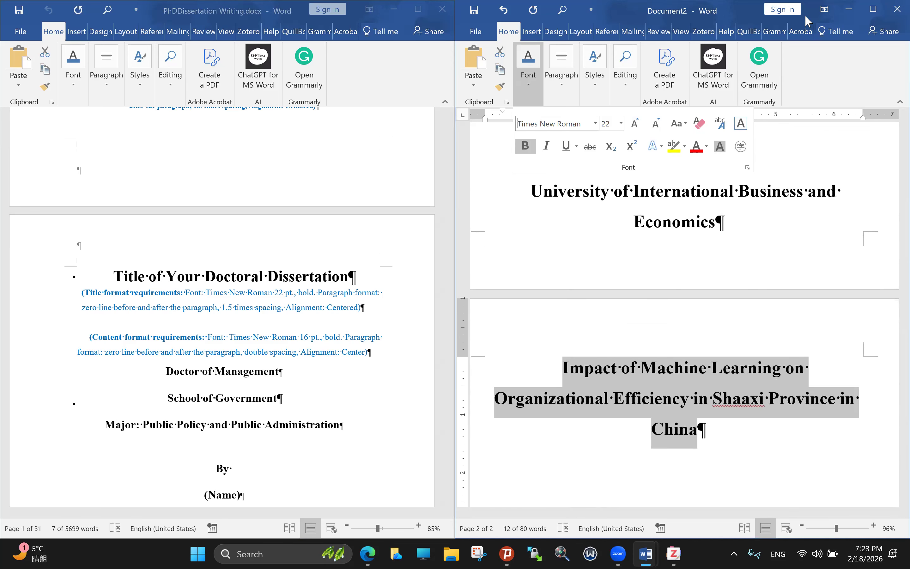
pyautogui.click(851, 18)
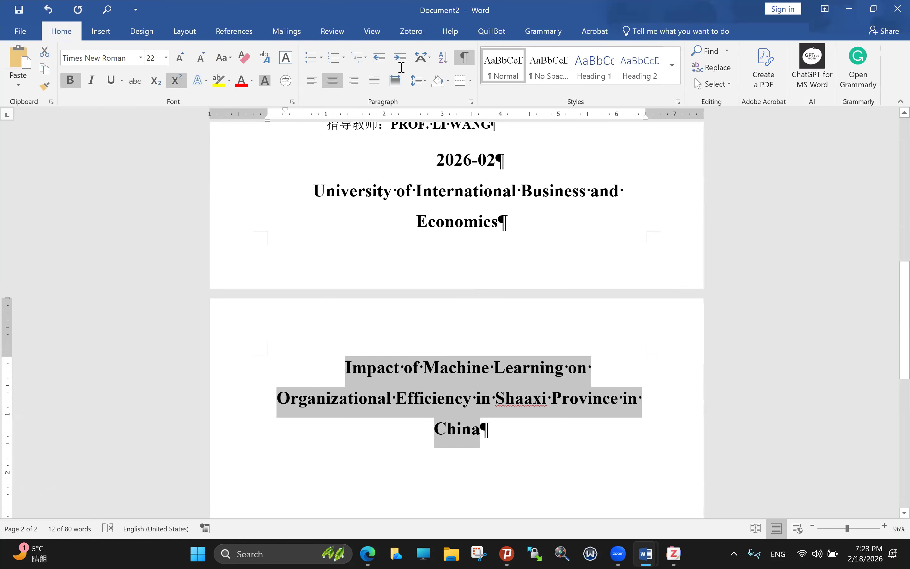
pyautogui.click(184, 31)
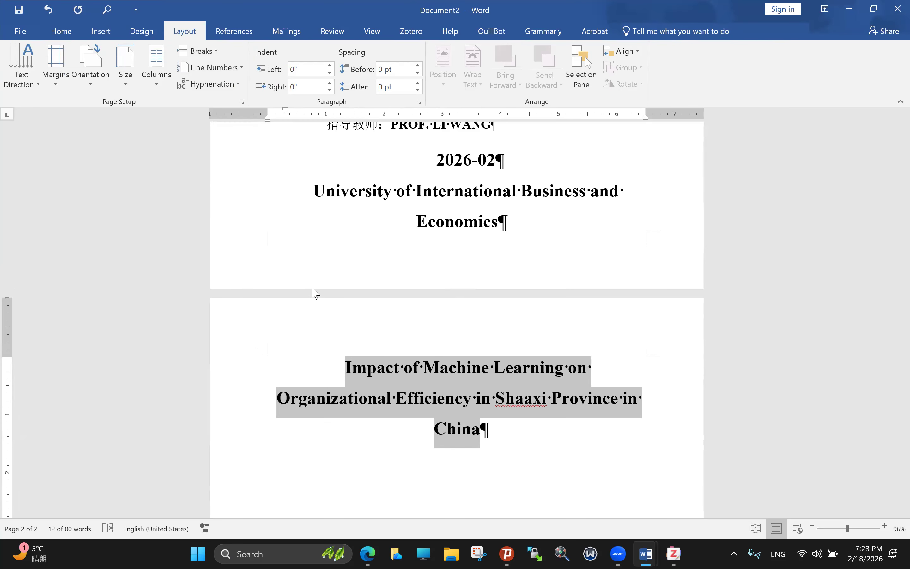
pyautogui.press('super+Right')
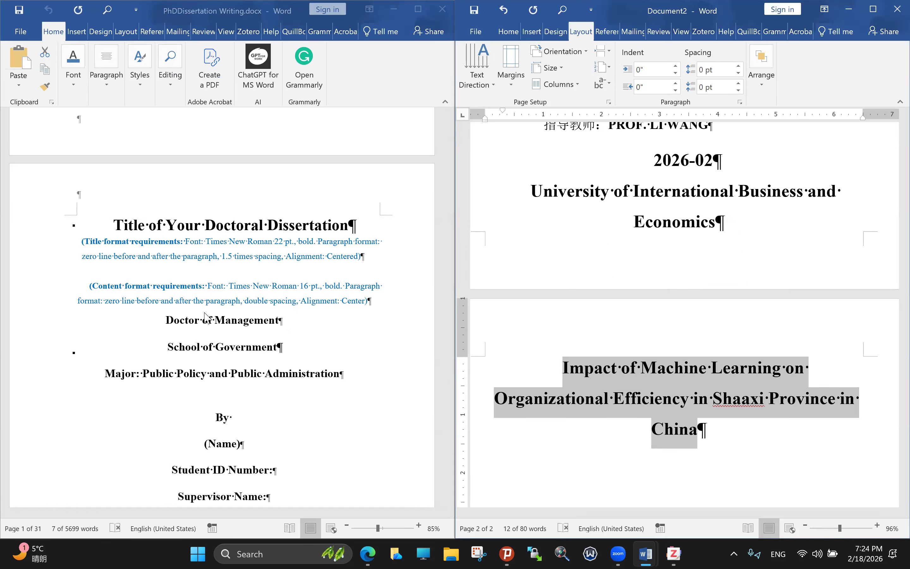
# Step: Copy 'Doctor of Management' from the template and paste it on a new line under the title
pyautogui.click(293, 336)
pyautogui.tripleClick(293, 336)
pyautogui.hotkey('ctrl', 'c')
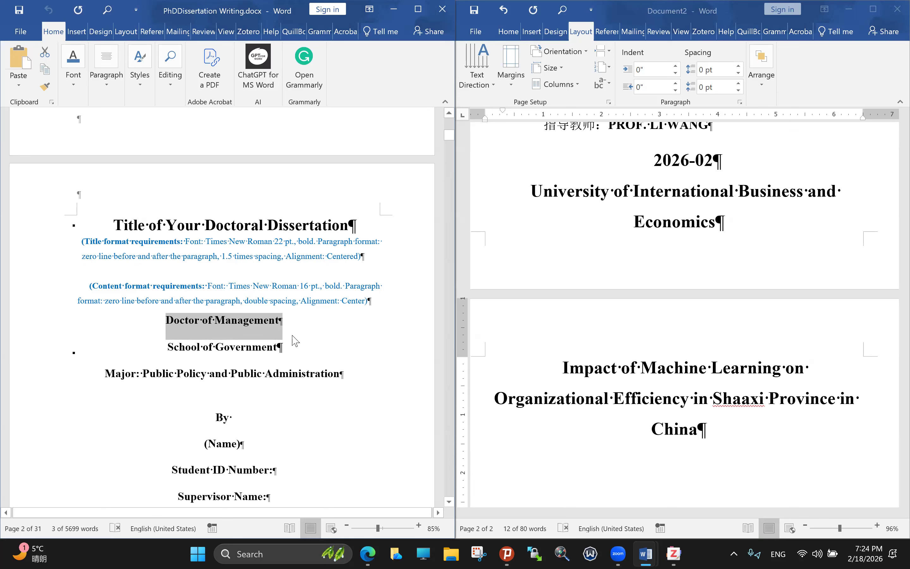
pyautogui.click(705, 431)
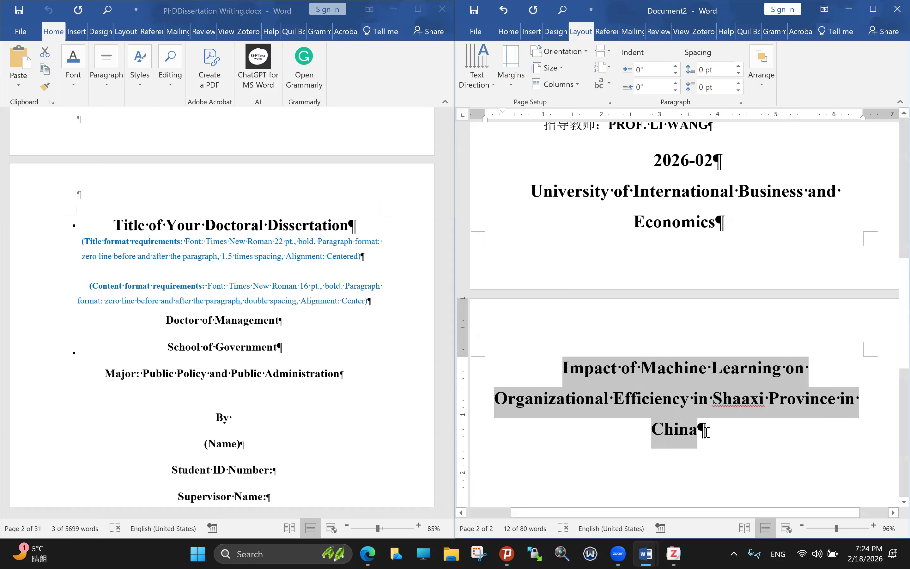
pyautogui.click(705, 431)
pyautogui.press('Return')
pyautogui.hotkey('ctrl', 'v')
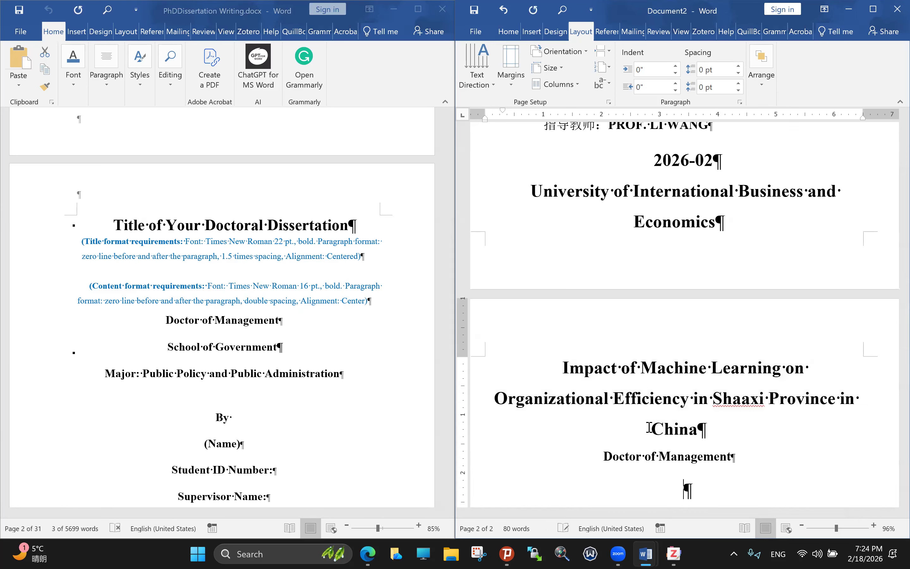
# Step: Inspect the pasted line's font, then start selecting the template's School of Government block
pyautogui.moveTo(602, 458); pyautogui.dragTo(724, 458)
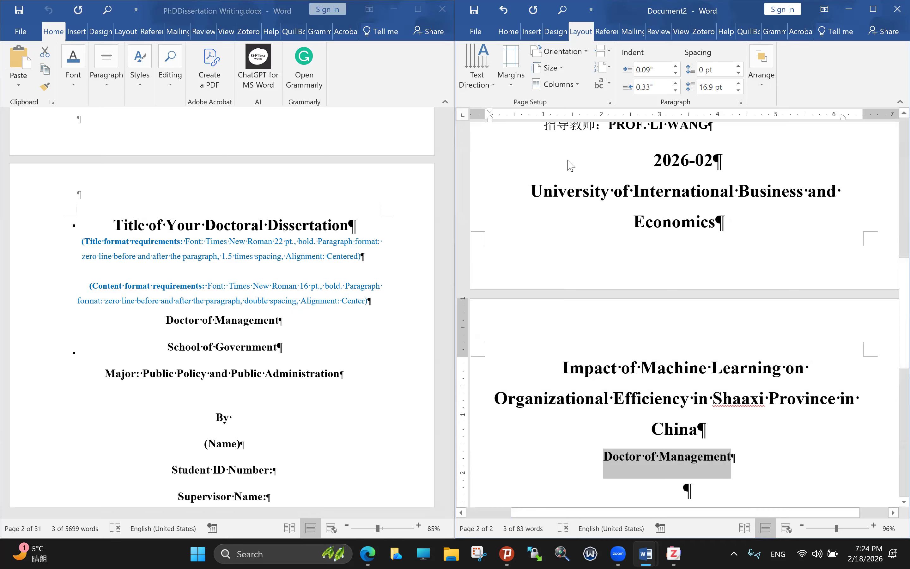
pyautogui.scroll(3, 859, 69)
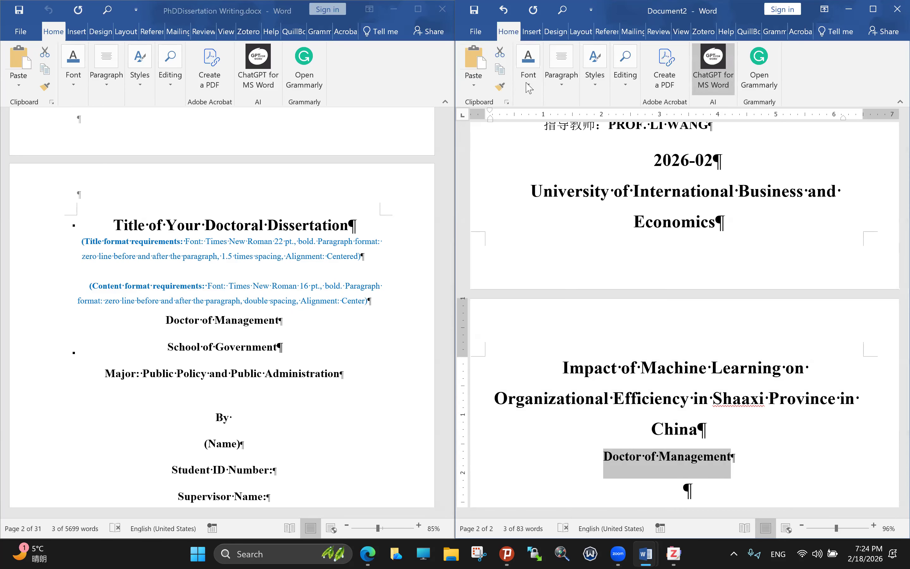
pyautogui.click(529, 71)
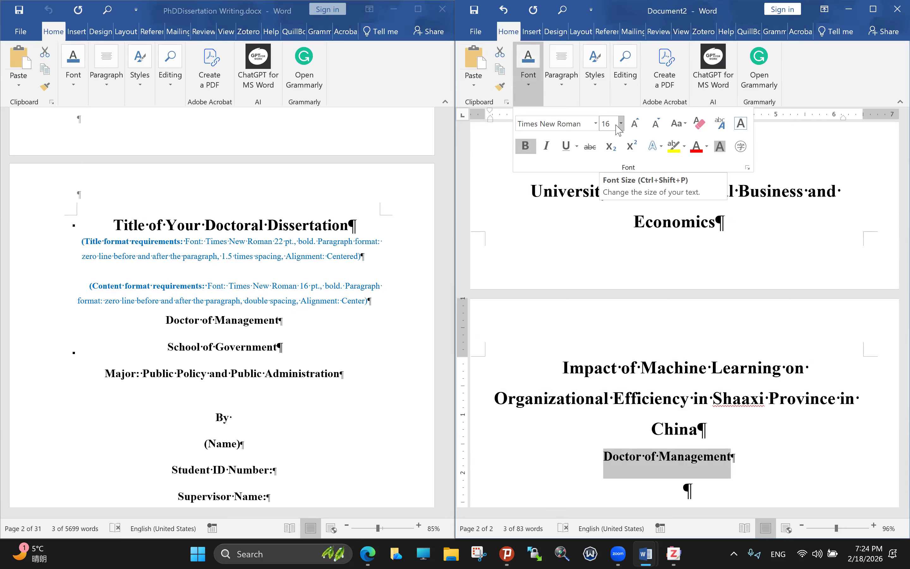
pyautogui.click(163, 349)
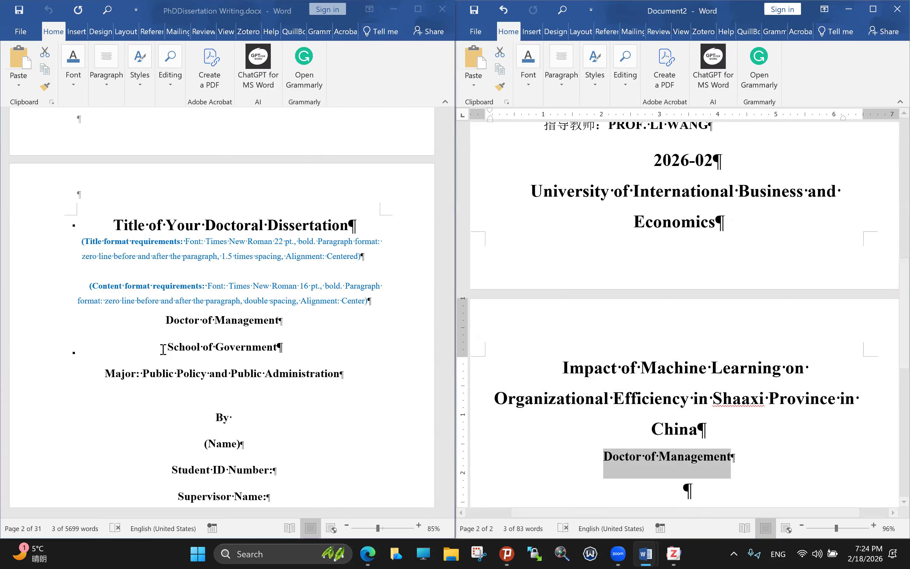
pyautogui.click(164, 348)
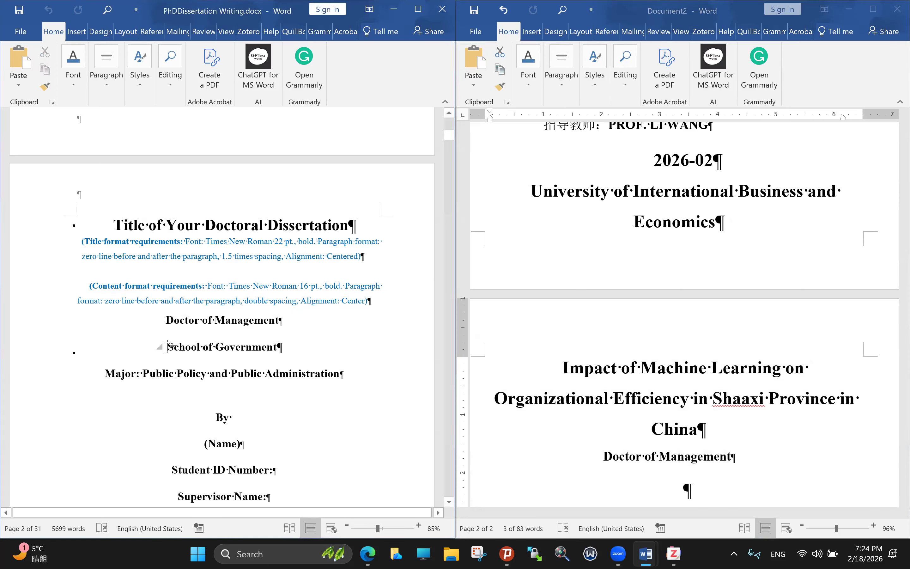
pyautogui.hotkey('shift', 'Right')
# Step: Paste the template's School of Government through 19-05-2024 lines below Doctor of Management
pyautogui.scroll(-3, 259, 381)
pyautogui.moveTo(258, 381); pyautogui.dragTo(745, 469)
pyautogui.hotkey('ctrl', 'c')
pyautogui.scroll(-5, 255, 421)
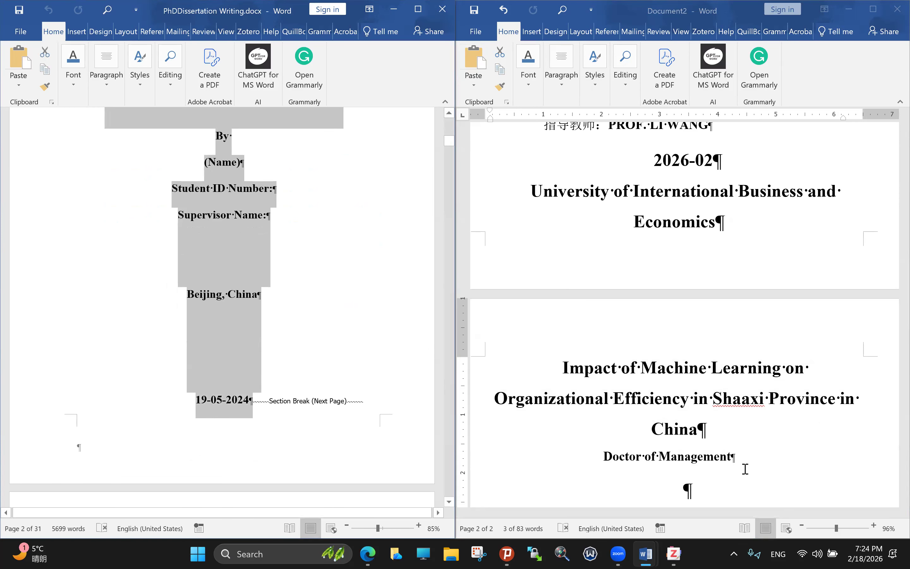
pyautogui.click(740, 456)
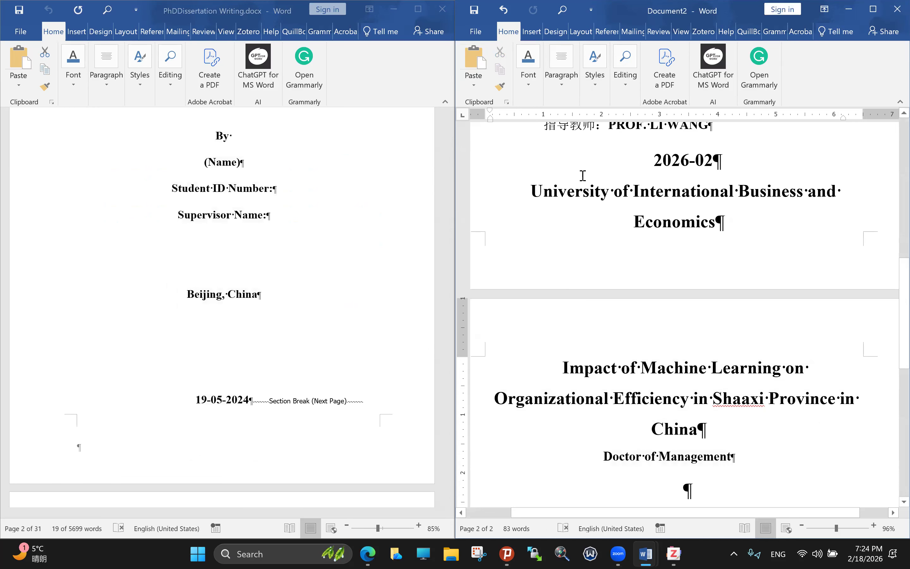
pyautogui.press('Return')
pyautogui.hotkey('ctrl', 'v')
# Step: Review the pasted name, student ID, supervisor and date lines, then maximize Document2
pyautogui.scroll(-3, 798, 264)
pyautogui.scroll(4, 768, 258)
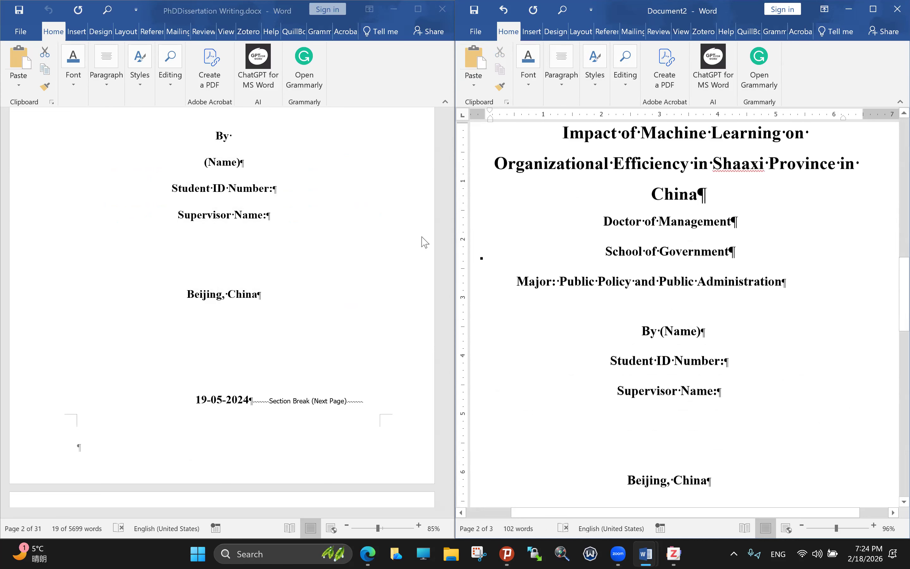
pyautogui.press('Down')
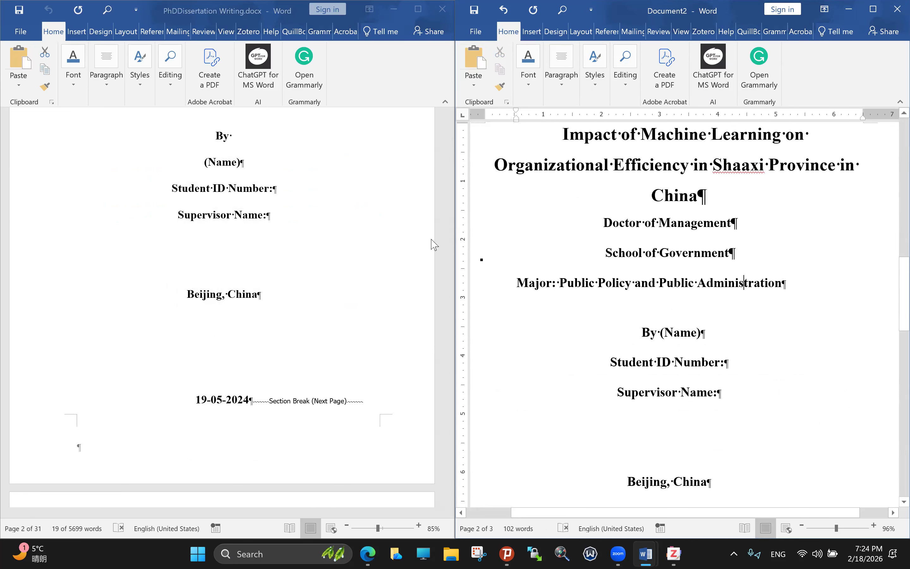
pyautogui.scroll(1, 732, 399)
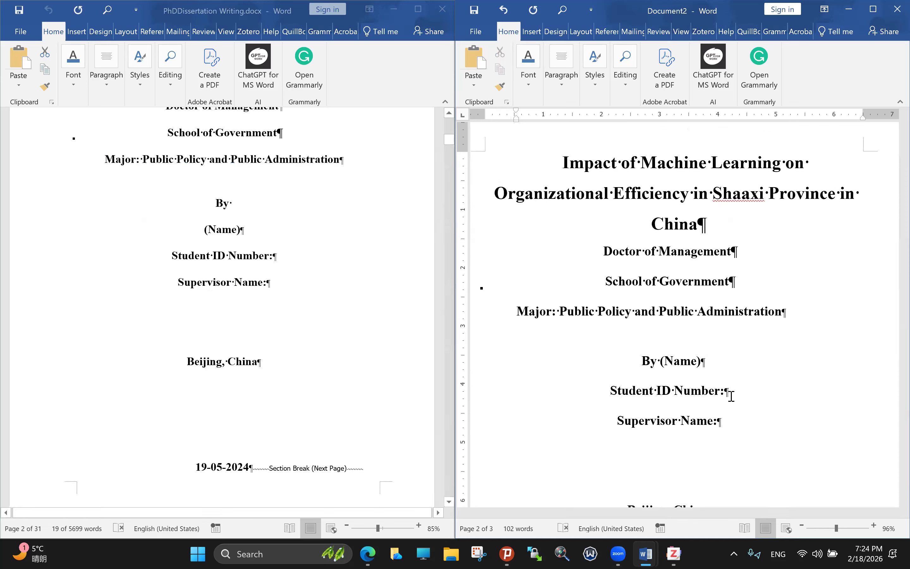
pyautogui.click(580, 363)
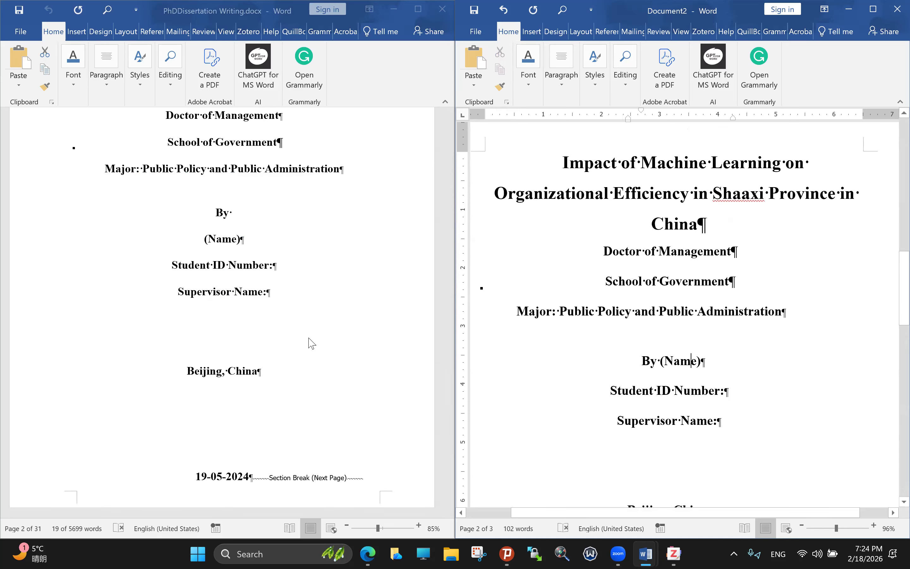
pyautogui.press('Down')
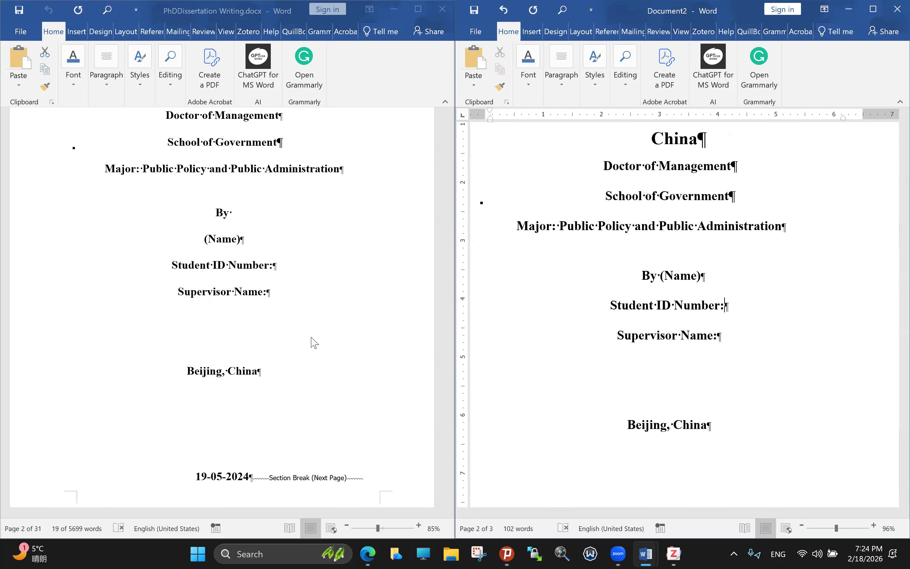
pyautogui.scroll(-1, 183, 329)
pyautogui.scroll(1, 226, 316)
pyautogui.scroll(-2, 204, 318)
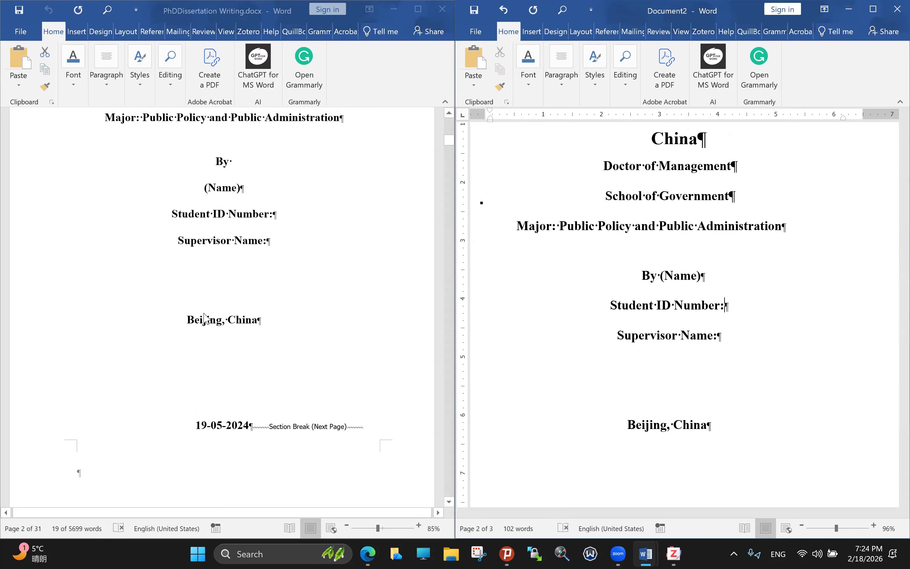
pyautogui.scroll(2, 204, 318)
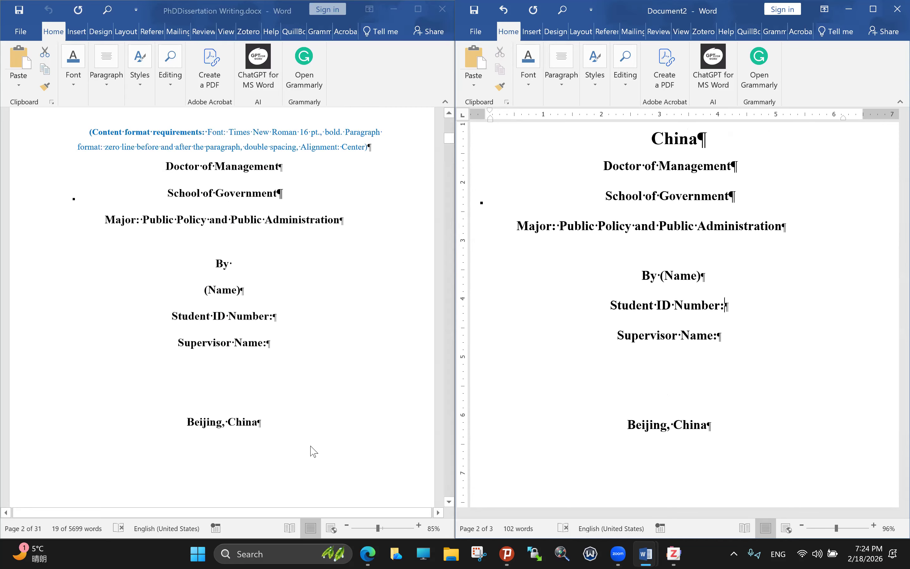
pyautogui.scroll(-1, 713, 459)
pyautogui.click(713, 460)
pyautogui.scroll(1, 226, 312)
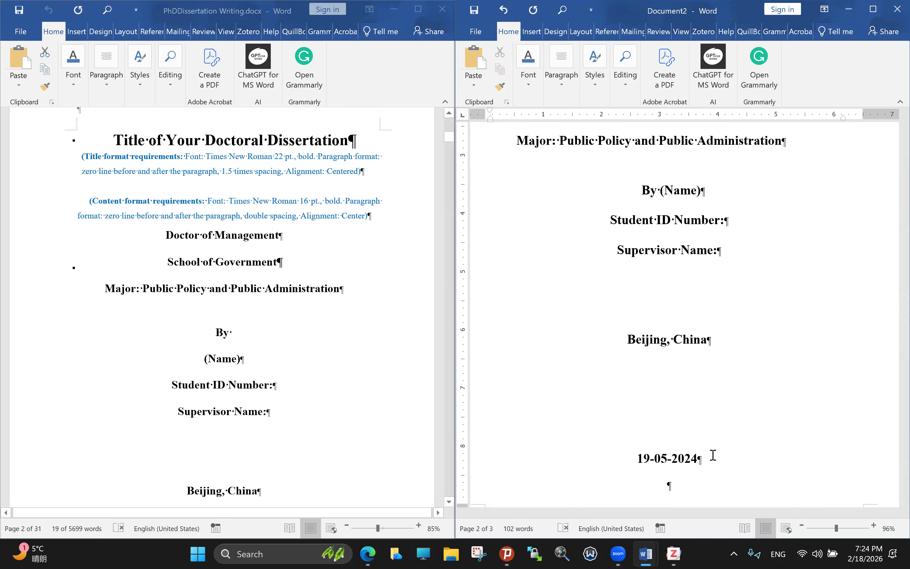
pyautogui.scroll(-3, 225, 312)
pyautogui.scroll(-2, 598, 133)
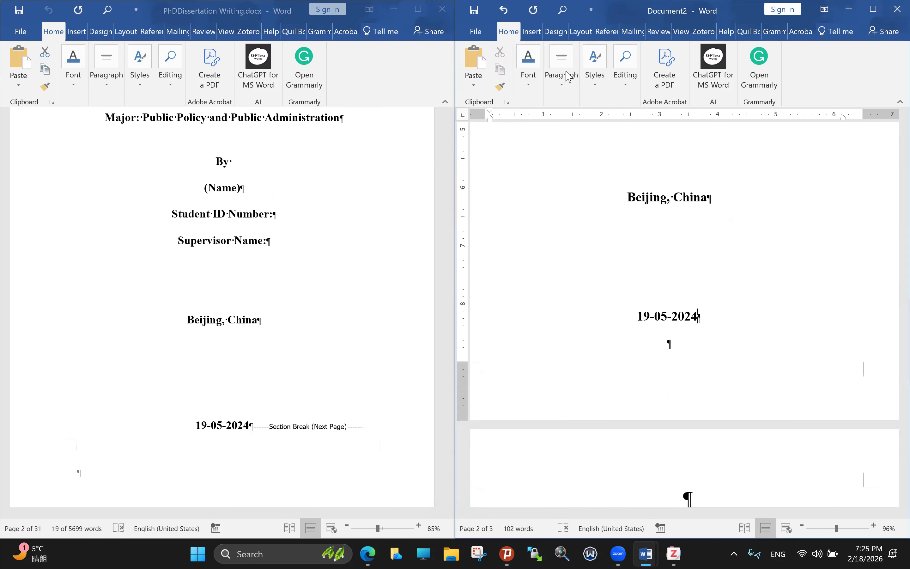
pyautogui.click(582, 37)
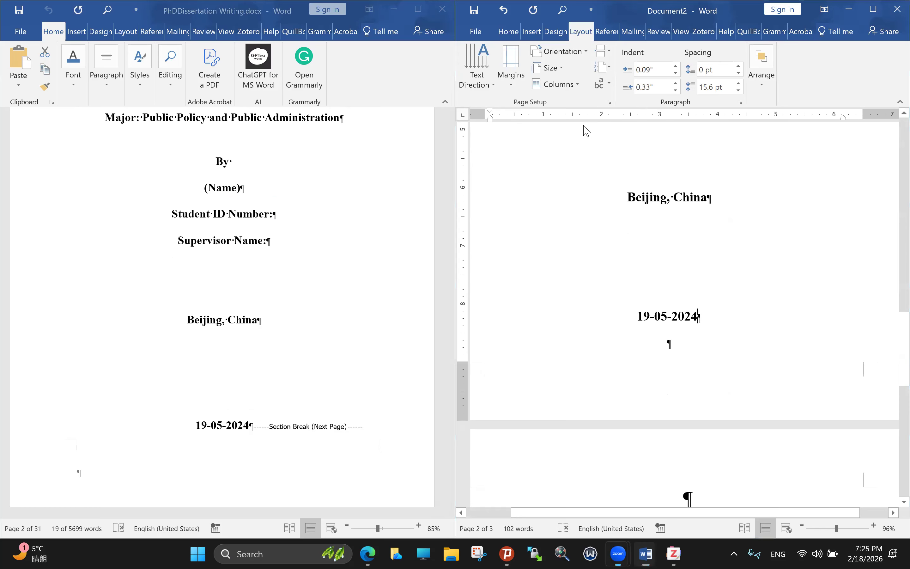
pyautogui.click(876, 8)
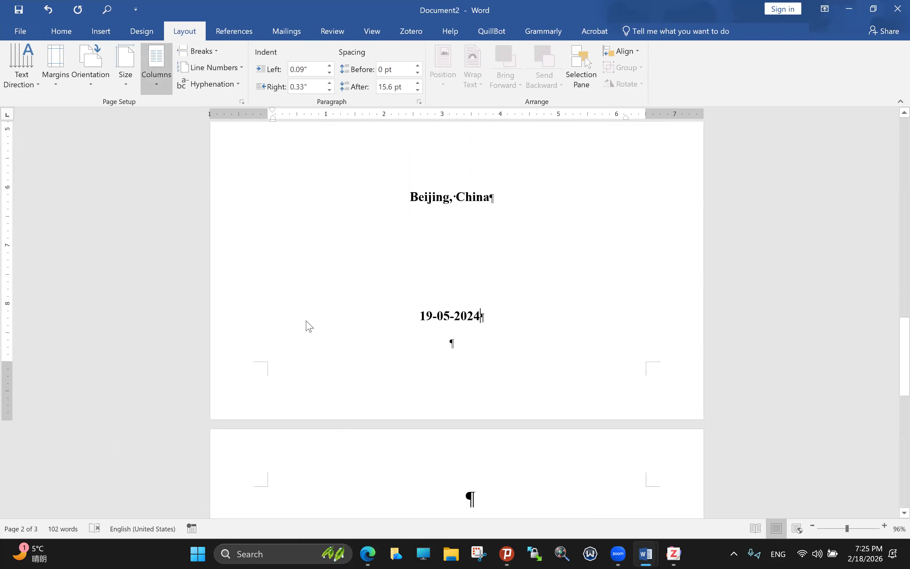
# Step: Add page 3 after the title page and paste the template's 'Declaration' heading at its top
pyautogui.hotkey('ctrl', 'Return')
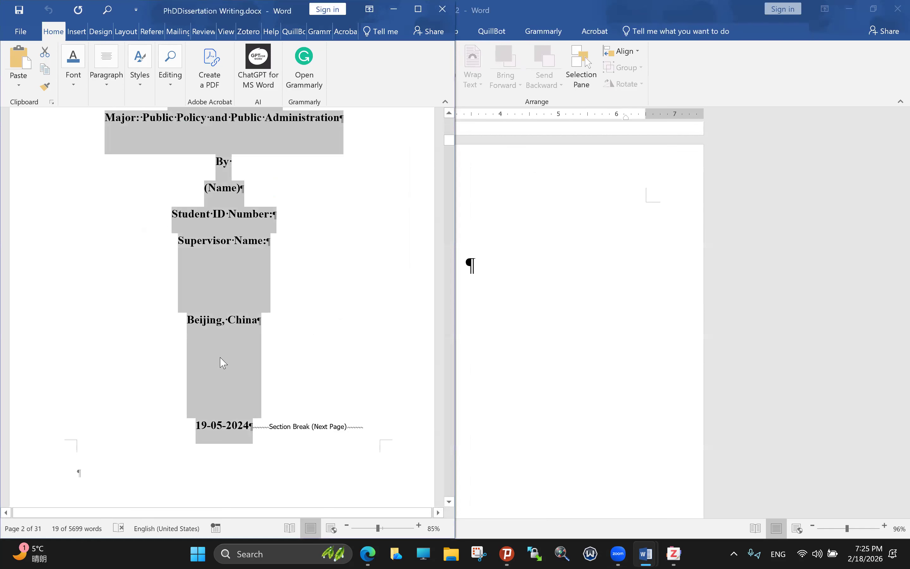
pyautogui.scroll(-5, 287, 355)
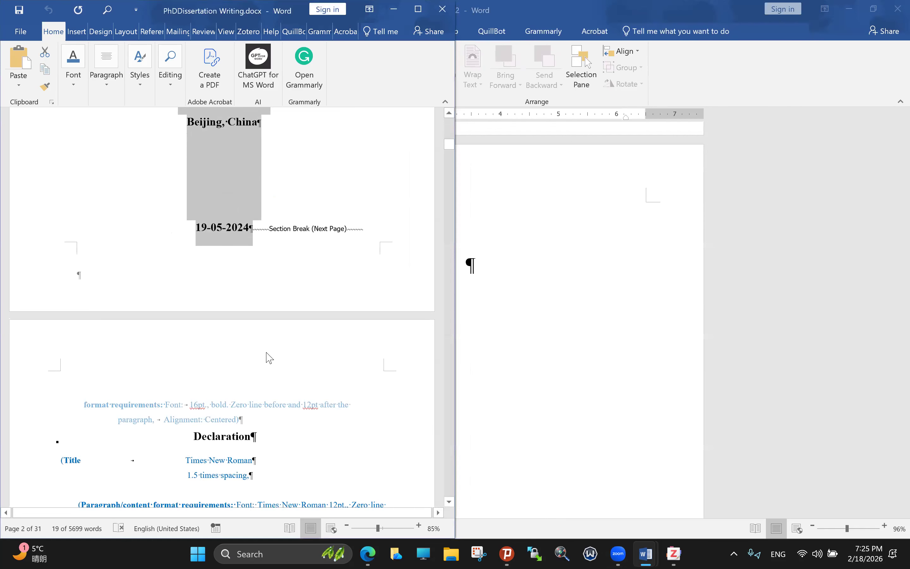
pyautogui.scroll(-1, 309, 358)
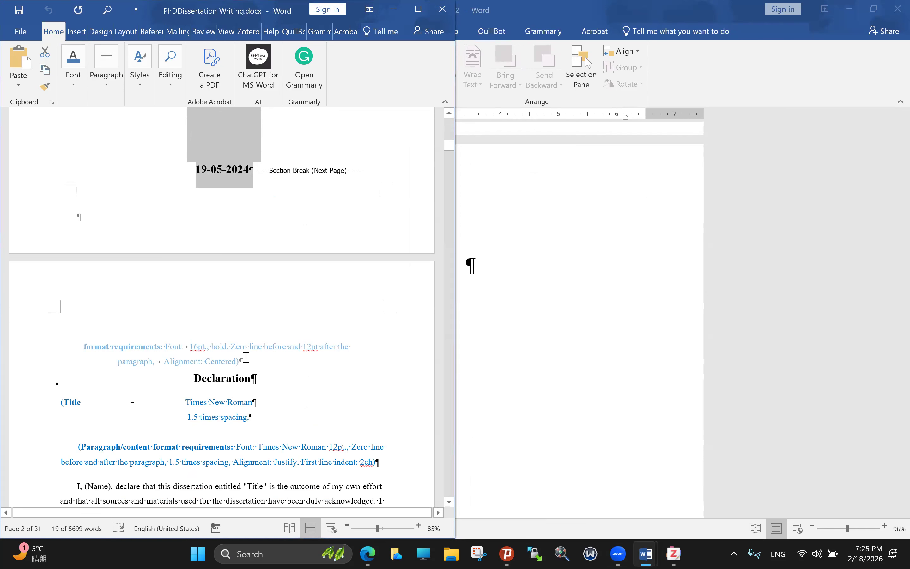
pyautogui.scroll(-1, 199, 331)
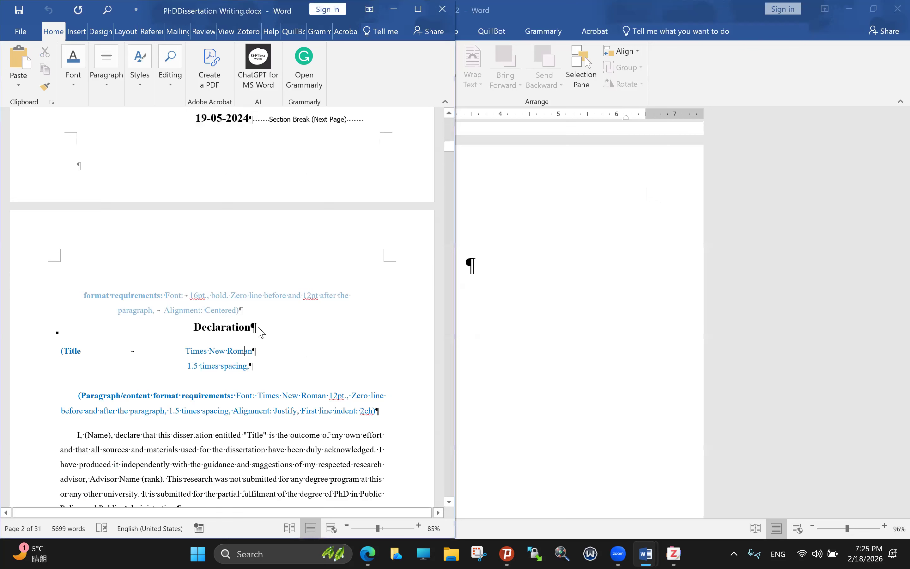
pyautogui.moveTo(193, 328); pyautogui.dragTo(258, 328)
pyautogui.hotkey('ctrl', 'c')
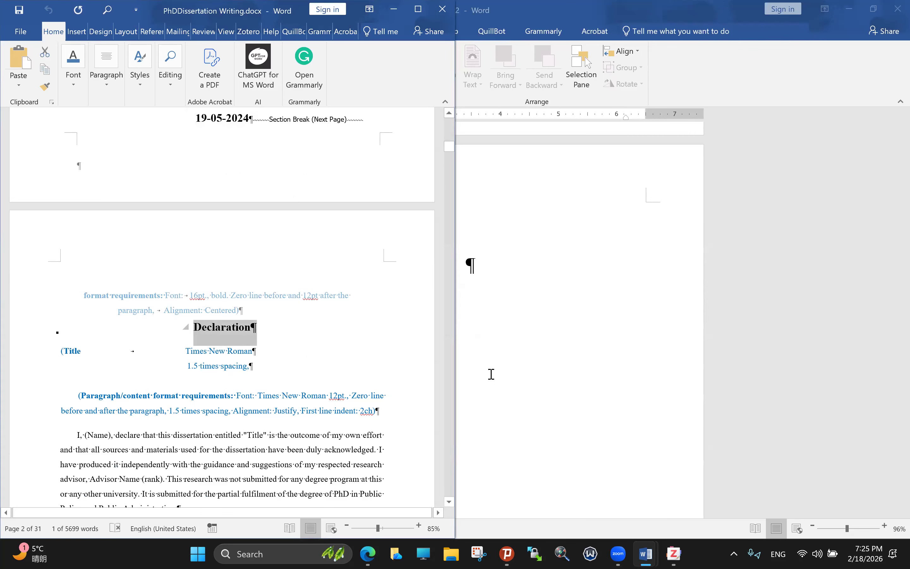
pyautogui.click(480, 349)
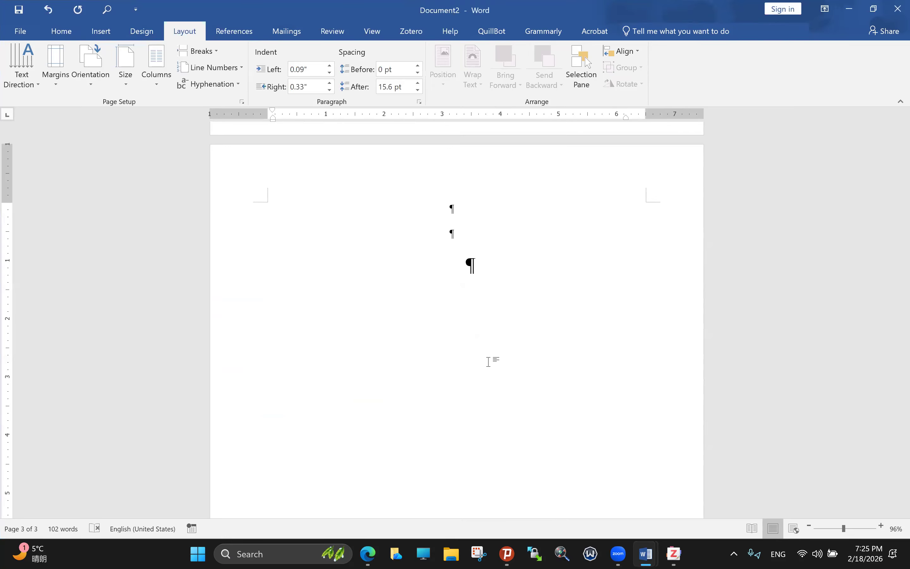
pyautogui.hotkey('ctrl', 'v')
pyautogui.press('Escape')
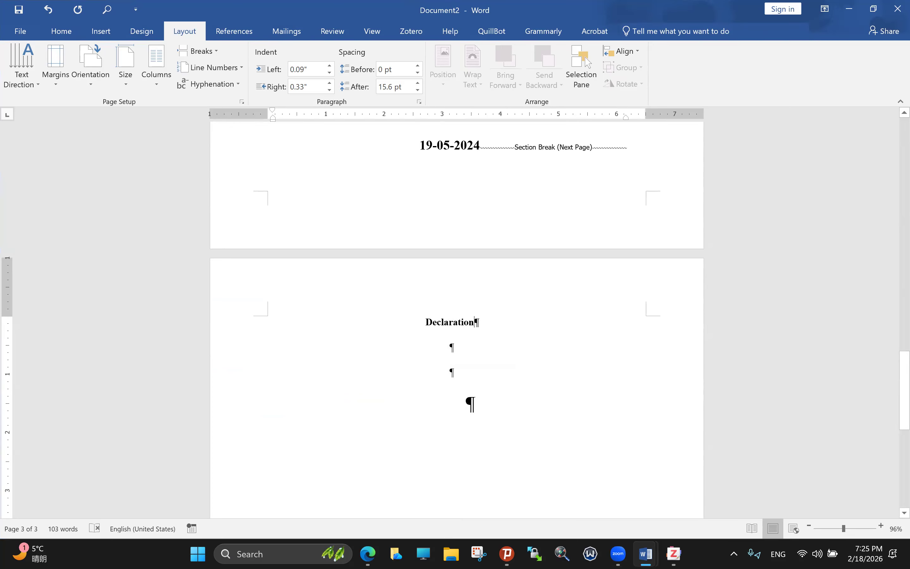
# Step: Enlarge the Declaration heading to 16 pt
pyautogui.click(587, 505)
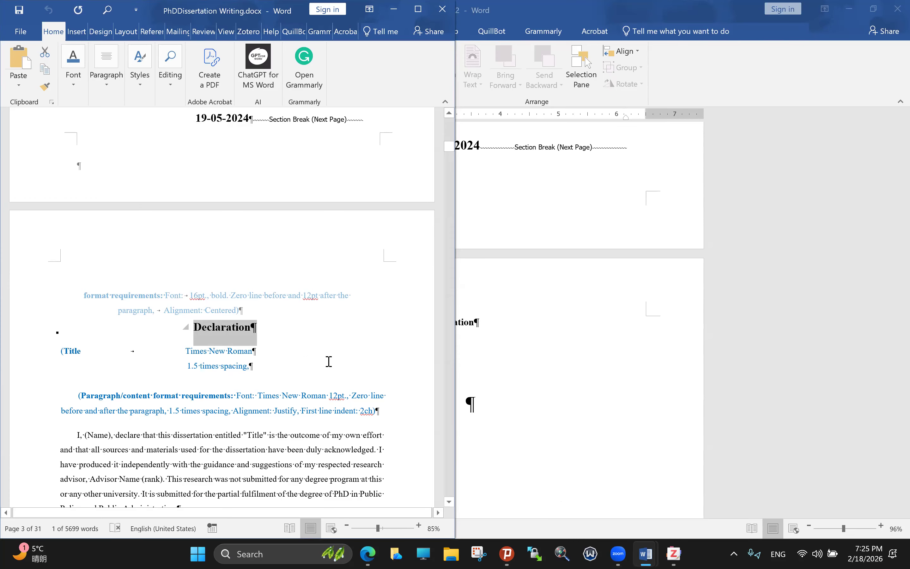
pyautogui.click(505, 320)
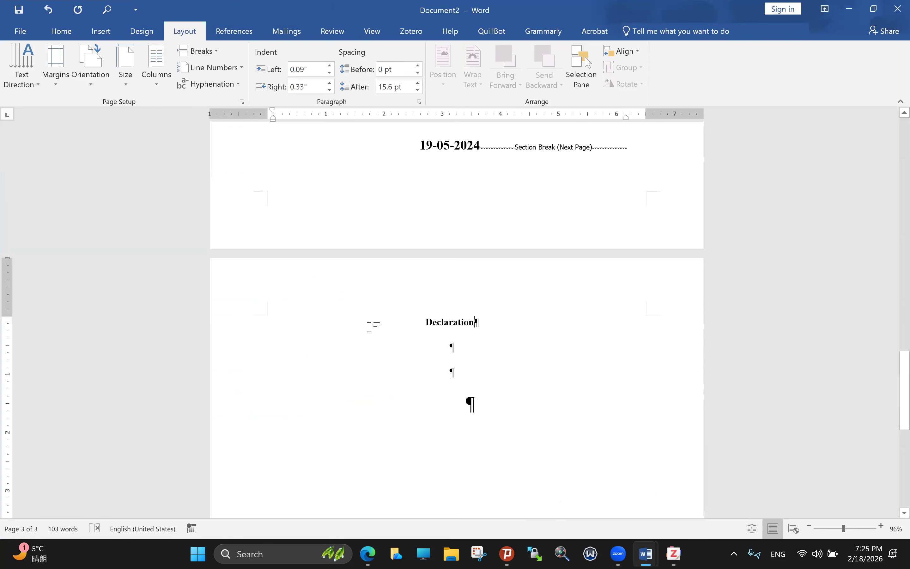
pyautogui.tripleClick(369, 326)
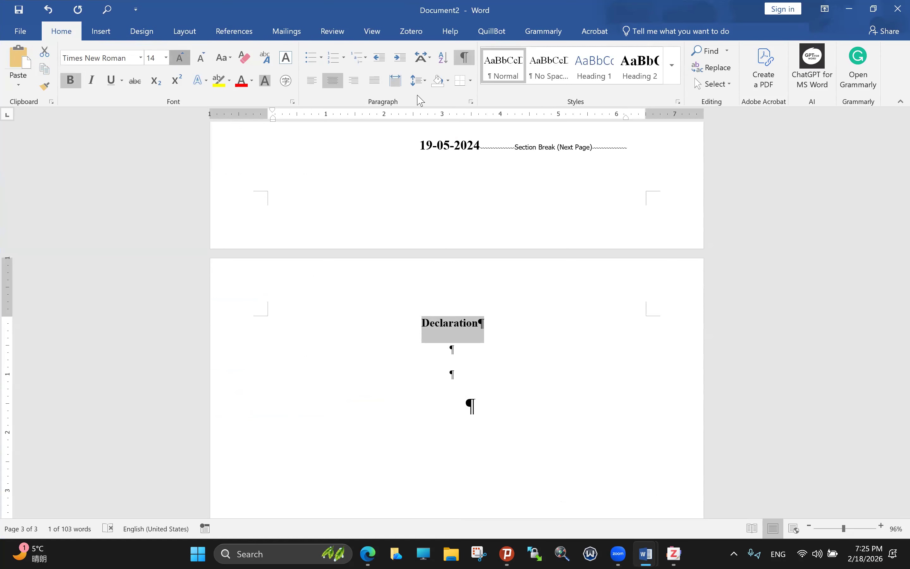
pyautogui.hotkey('ctrl', 'shift', '.')
pyautogui.hotkey('ctrl', 'shift', '.')
pyautogui.scroll(-3, 420, 92)
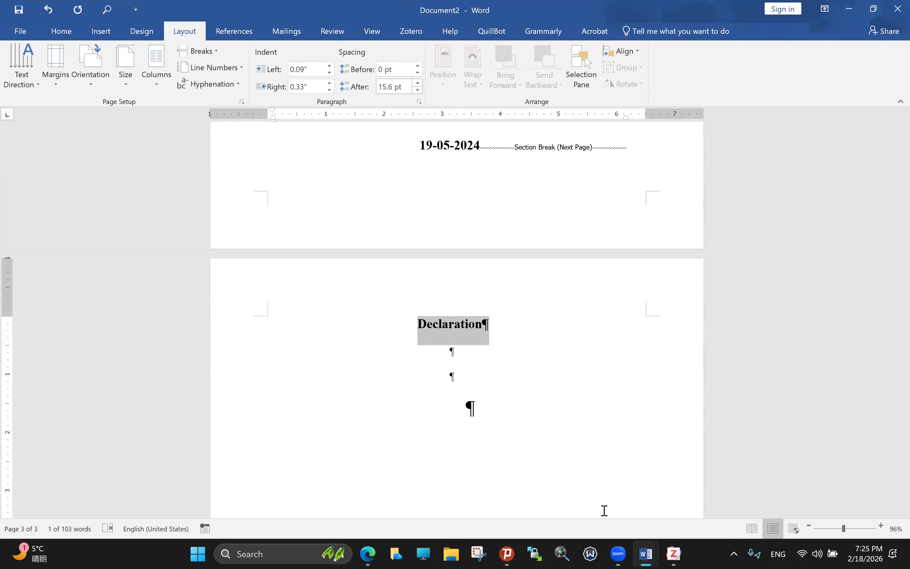
pyautogui.click(452, 338)
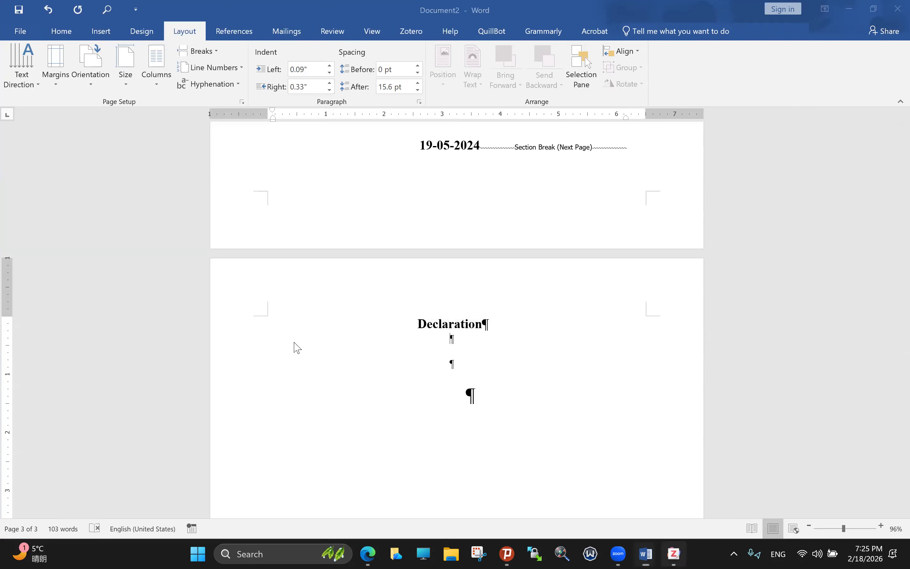
# Step: Widen the Declaration heading's line spacing and bring the thesis template back up
pyautogui.tripleClick(404, 323)
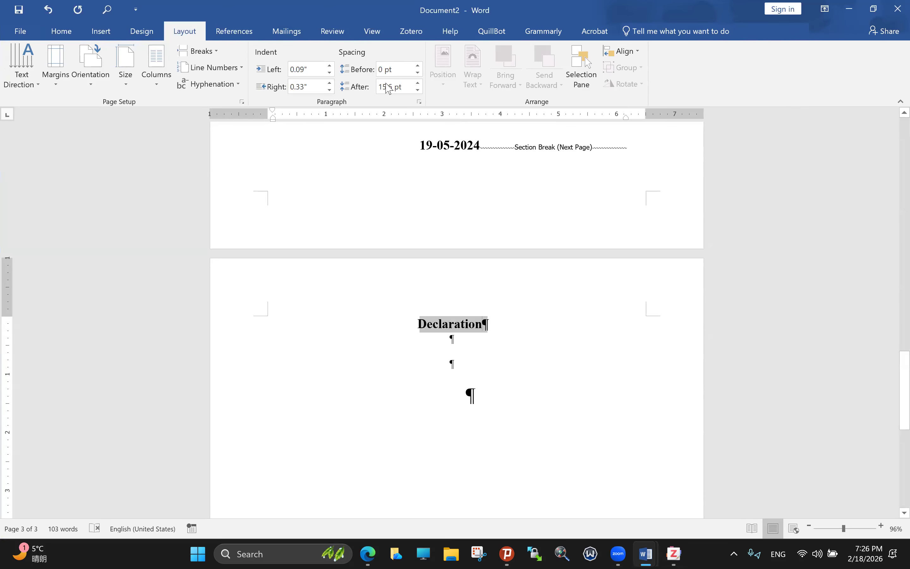
pyautogui.scroll(3, 408, 88)
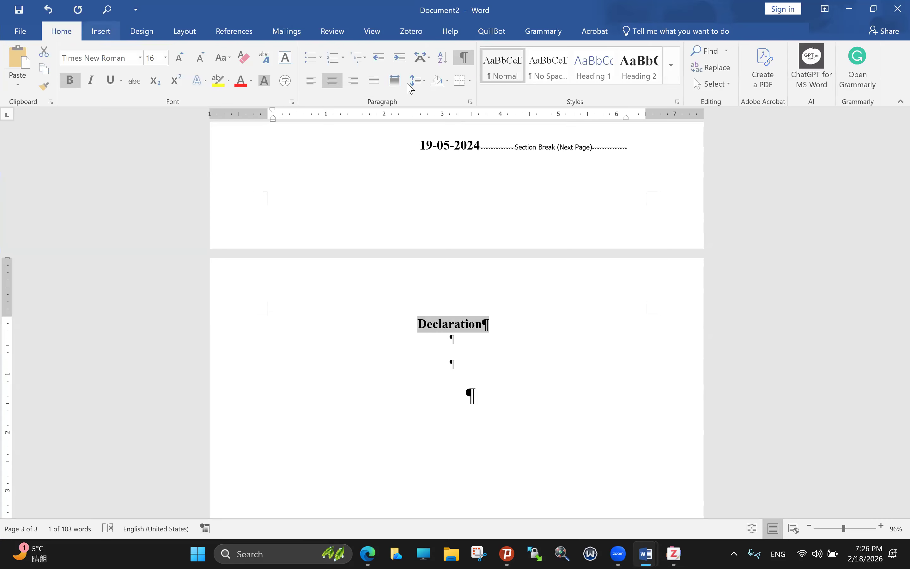
pyautogui.hotkey('ctrl', '5')
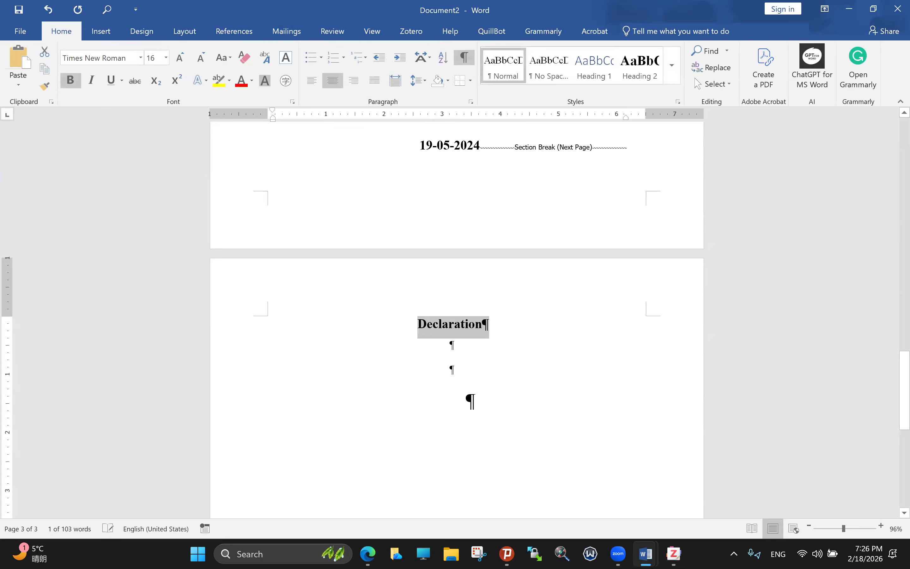
pyautogui.click(451, 344)
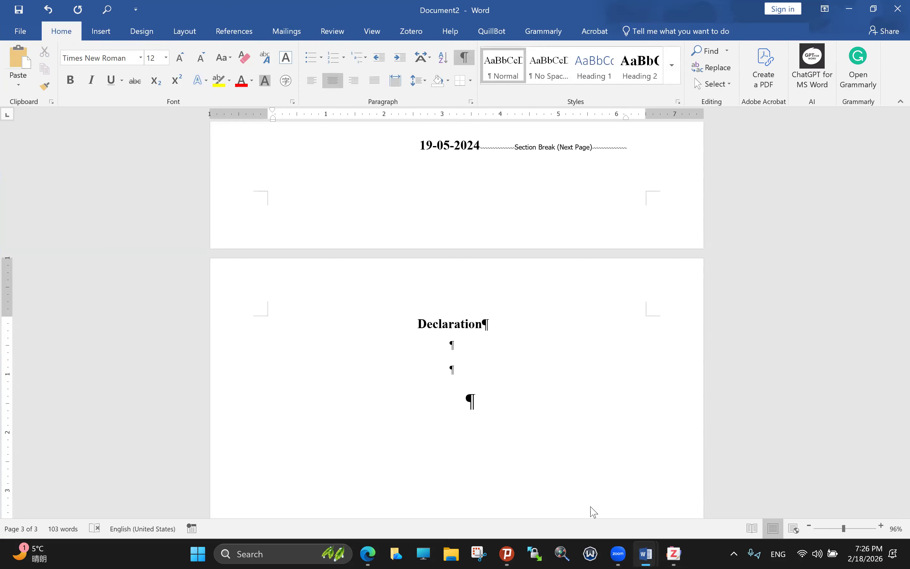
pyautogui.click(646, 554)
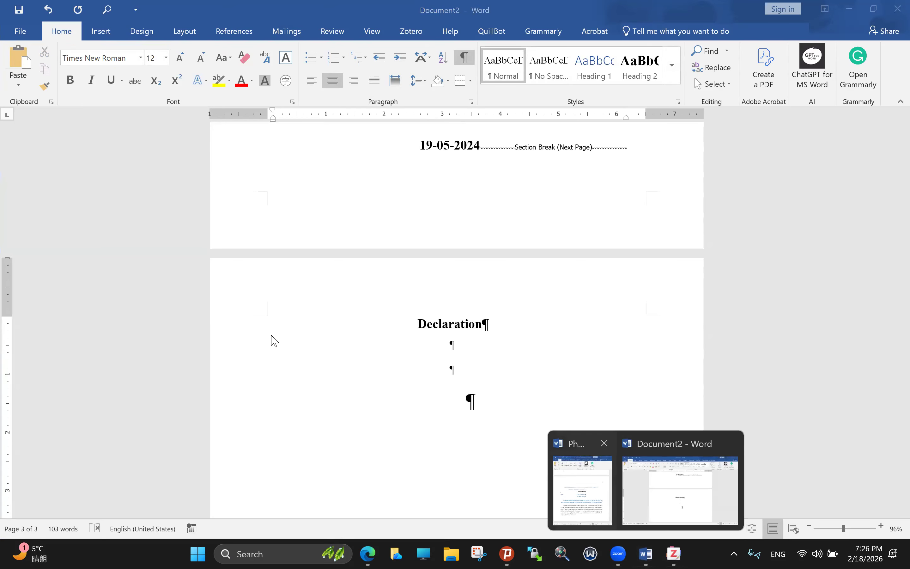
pyautogui.click(582, 490)
# Step: Paste the declaration statement and author and supervisor signature lines below the Declaration heading
pyautogui.scroll(-1, 271, 340)
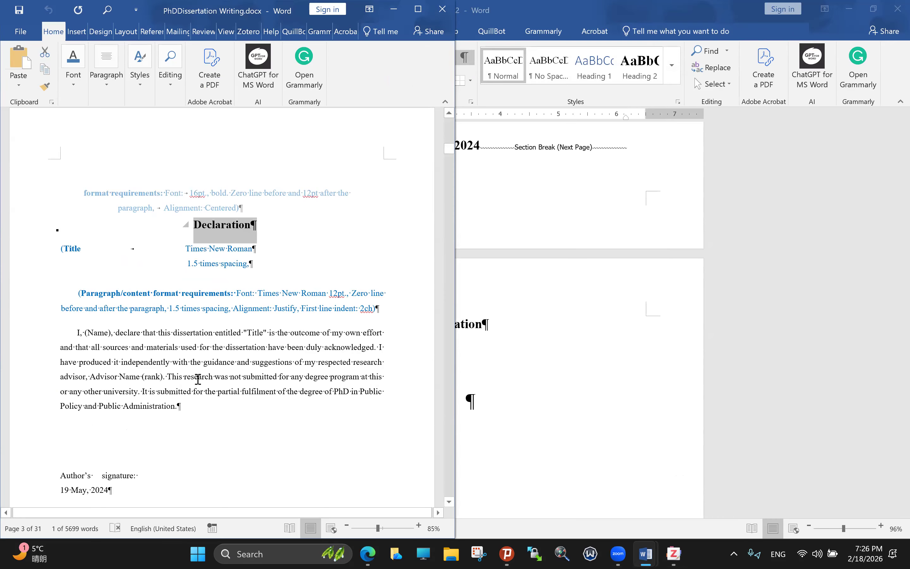
pyautogui.scroll(2, 91, 390)
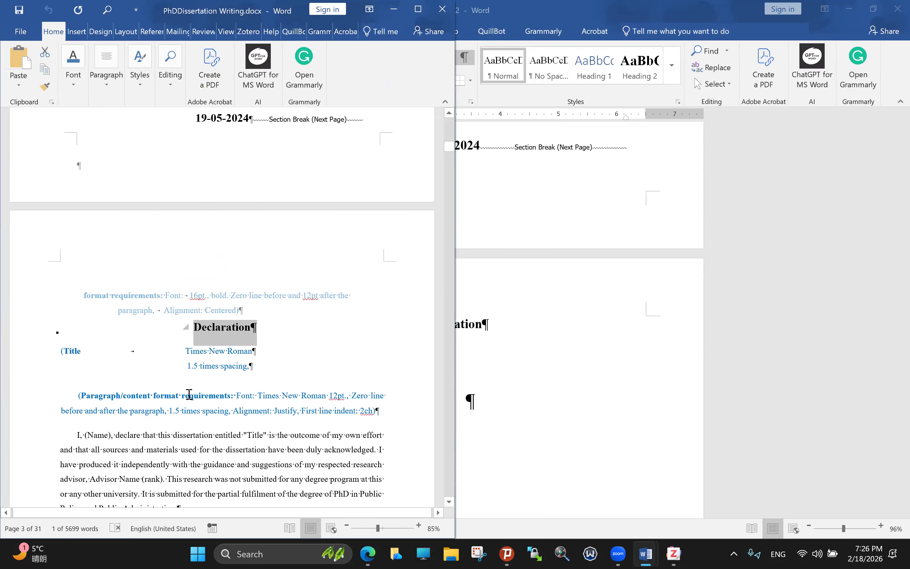
pyautogui.scroll(-1, 203, 411)
pyautogui.moveTo(77, 383); pyautogui.dragTo(222, 452)
pyautogui.press('super+c')
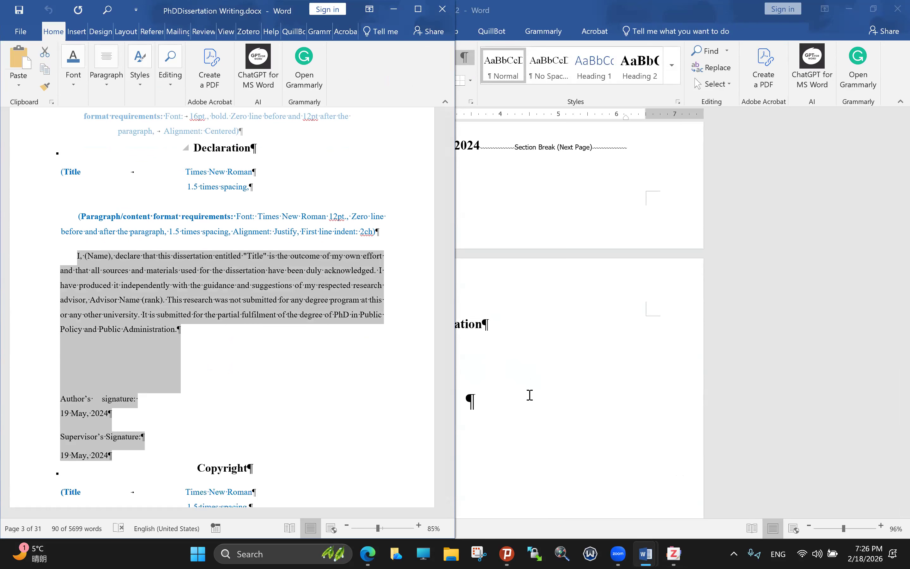
pyautogui.rightClick(455, 345)
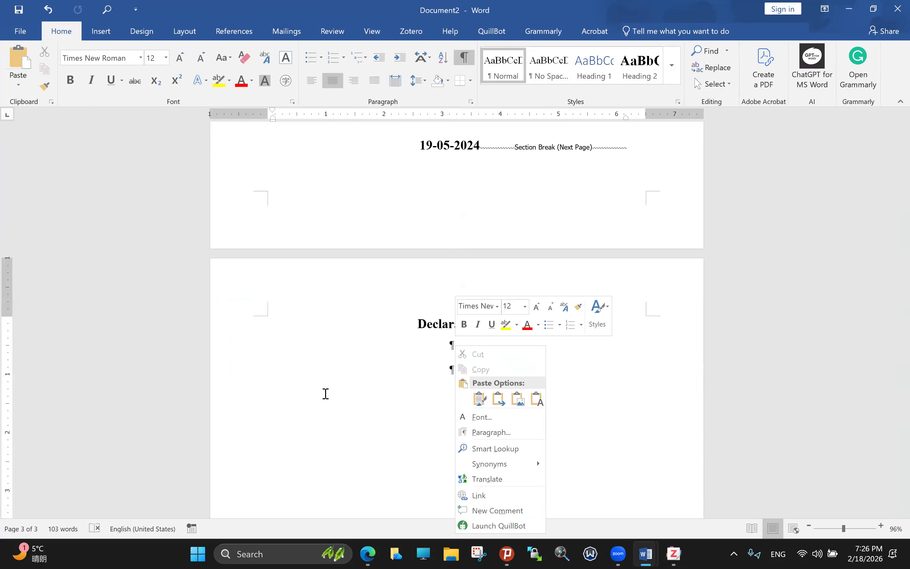
pyautogui.click(537, 399)
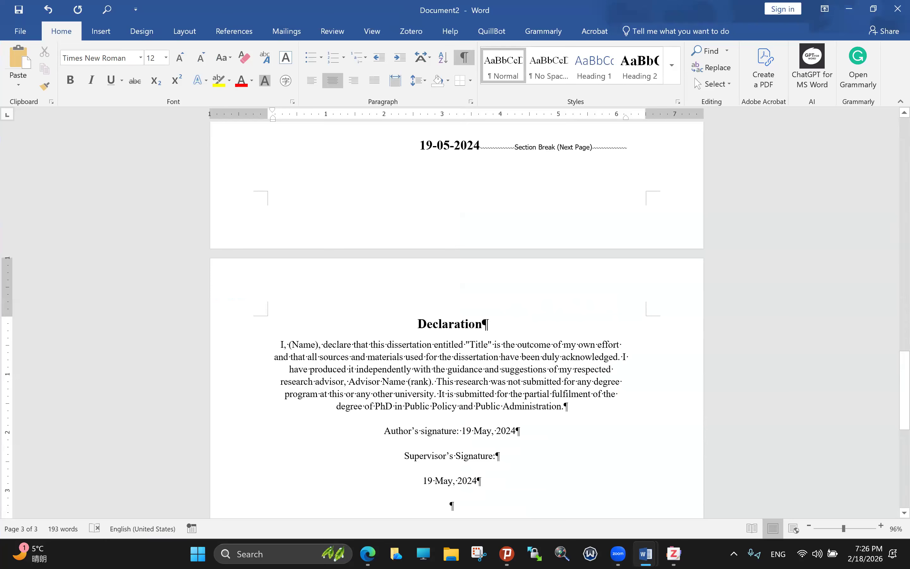
pyautogui.moveTo(594, 503); pyautogui.dragTo(278, 343)
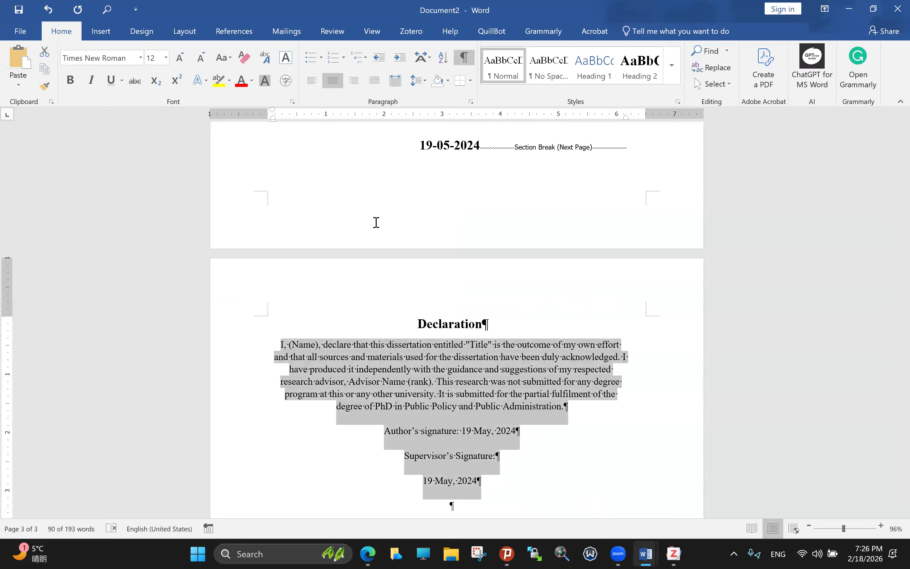
pyautogui.click(646, 554)
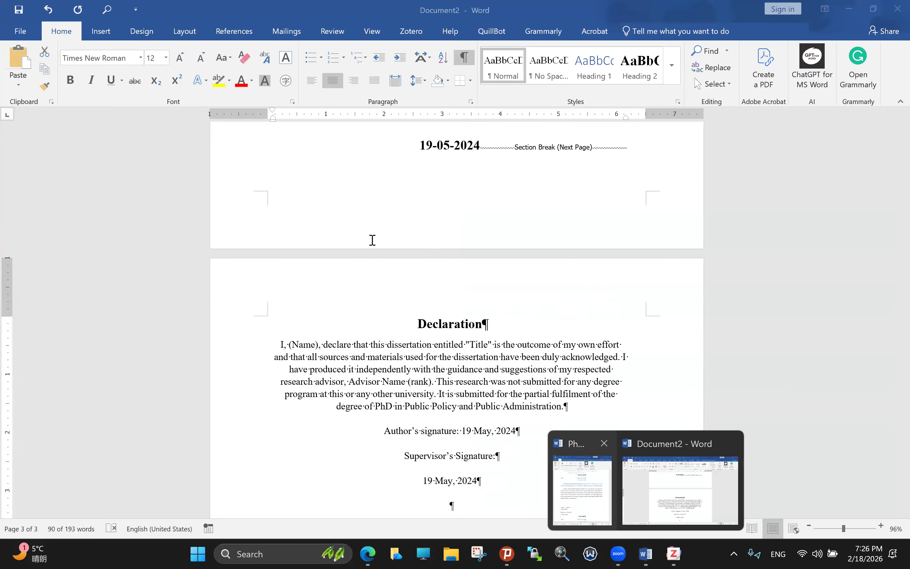
pyautogui.click(582, 486)
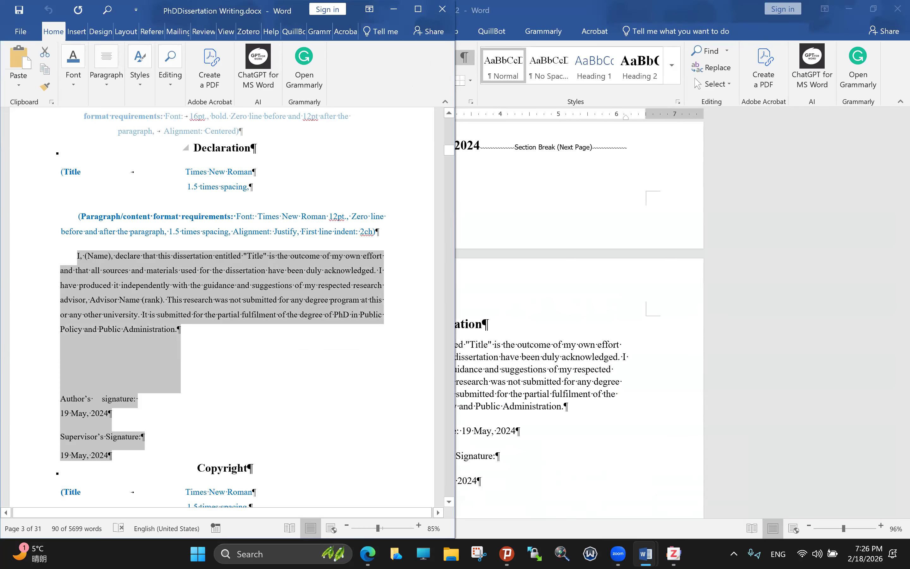
pyautogui.click(597, 506)
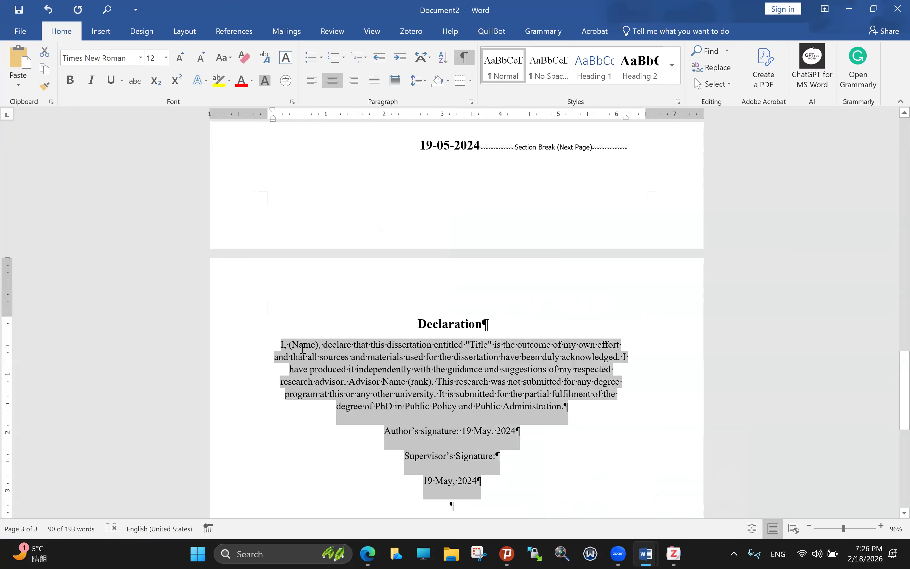
# Step: Justify the declaration paragraph and start it on its own line
pyautogui.press('Left')
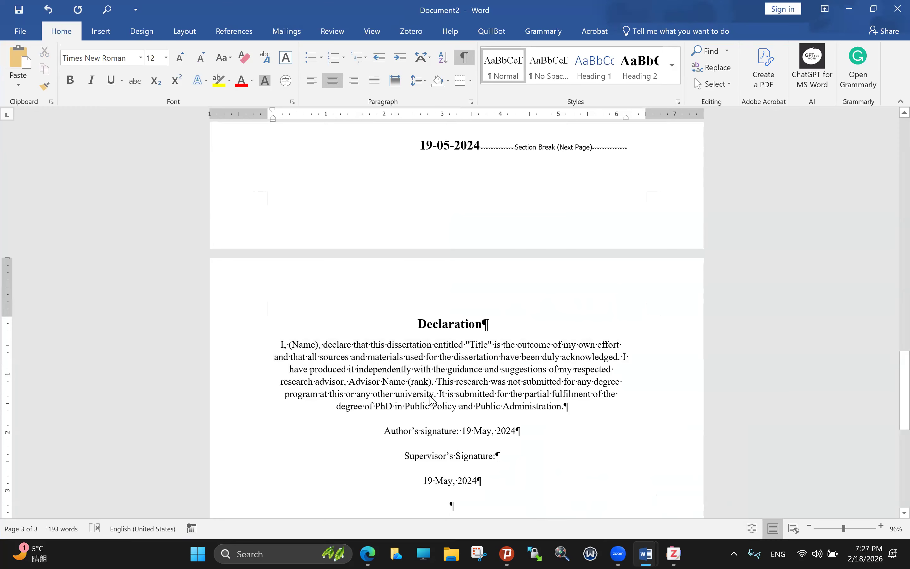
pyautogui.hotkey('ctrl', 'shift', 'Down')
pyautogui.hotkey('ctrl', 'shift', 'Down')
pyautogui.hotkey('ctrl', 'shift', 'Down')
pyautogui.hotkey('ctrl', 'shift', 'Down')
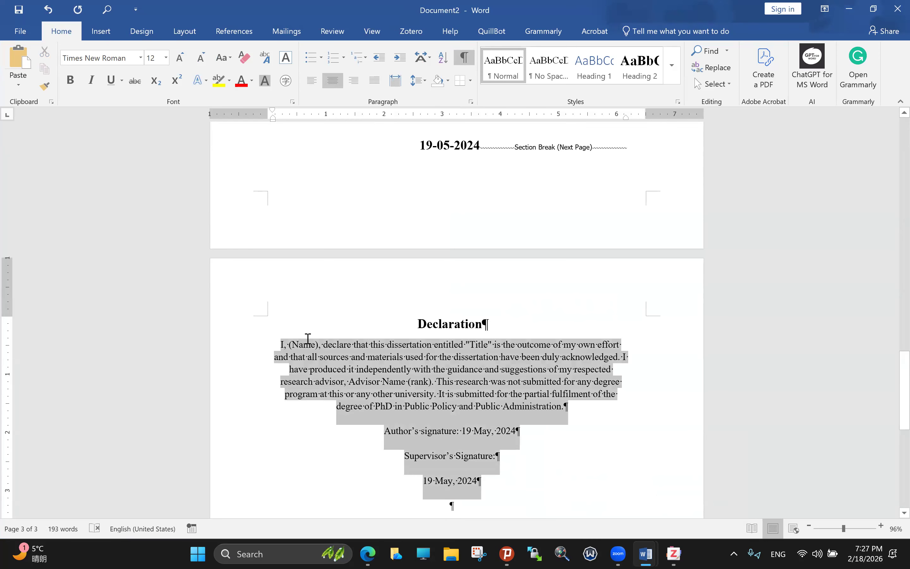
pyautogui.click(336, 357)
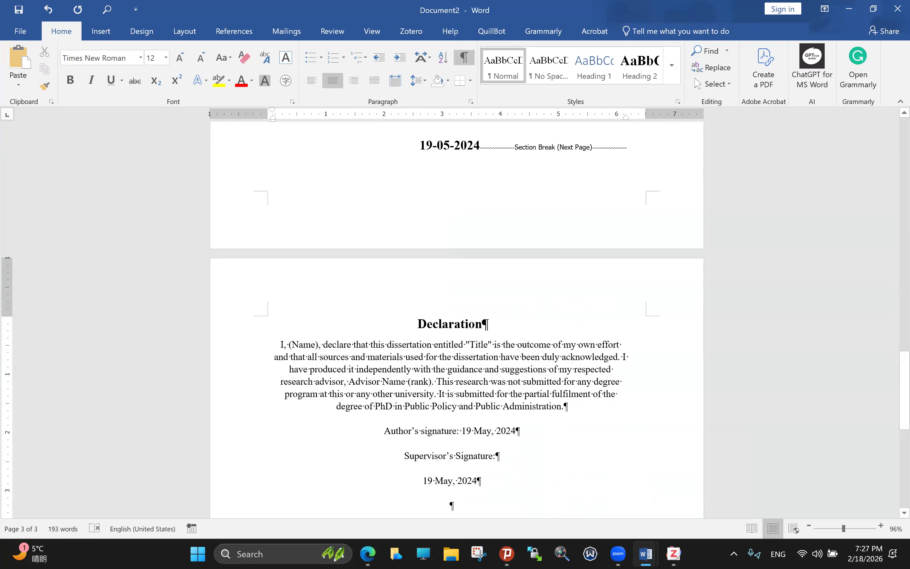
pyautogui.press('BackSpace')
pyautogui.press('BackSpace')
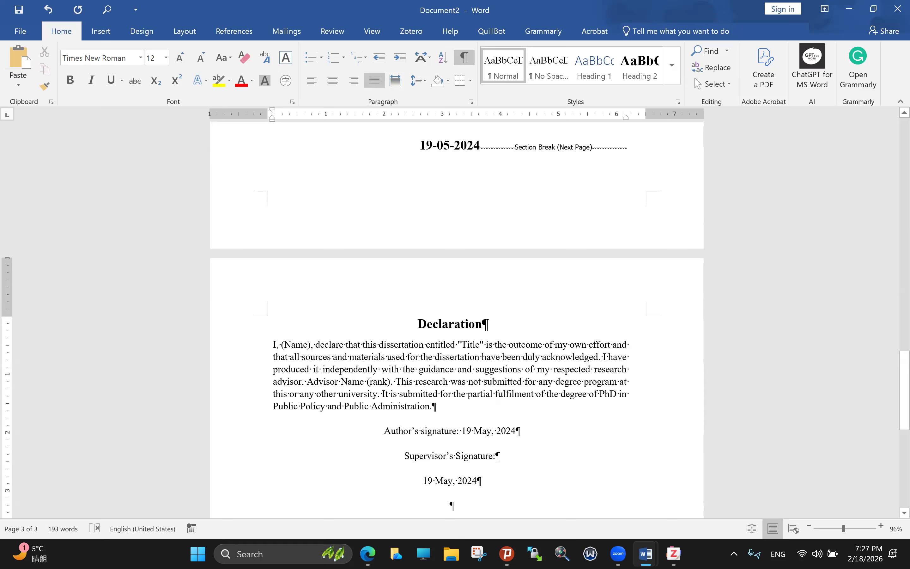
pyautogui.press('Return')
pyautogui.hotkey('ctrl', 'j')
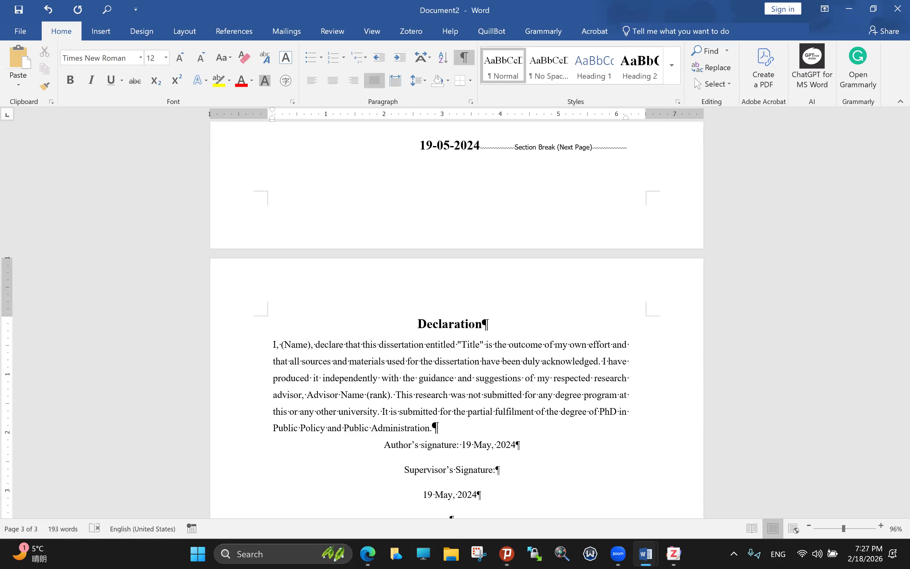
# Step: Indent the declaration's first line and delete the stray letters before 'I,'
pyautogui.press('BackSpace')
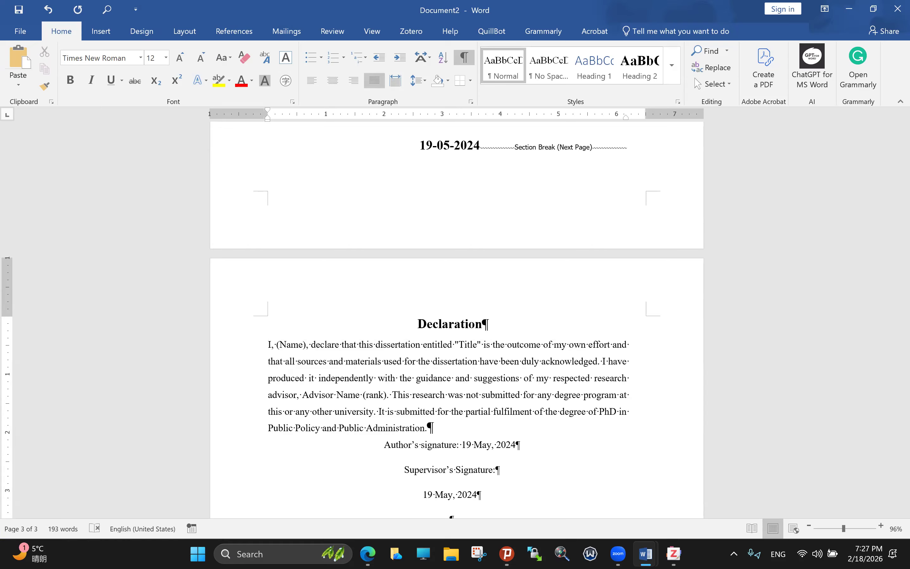
pyautogui.write('ab')
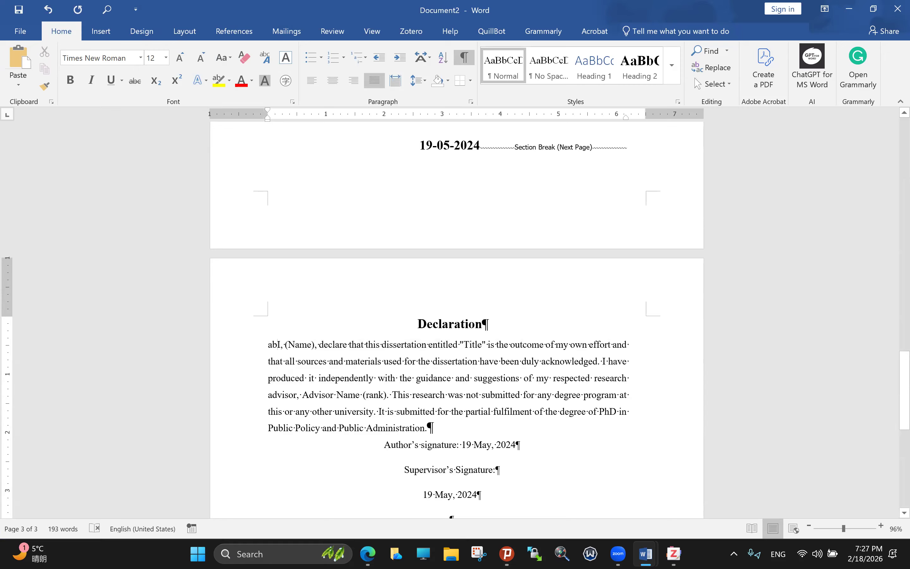
pyautogui.press('BackSpace')
pyautogui.press('BackSpace')
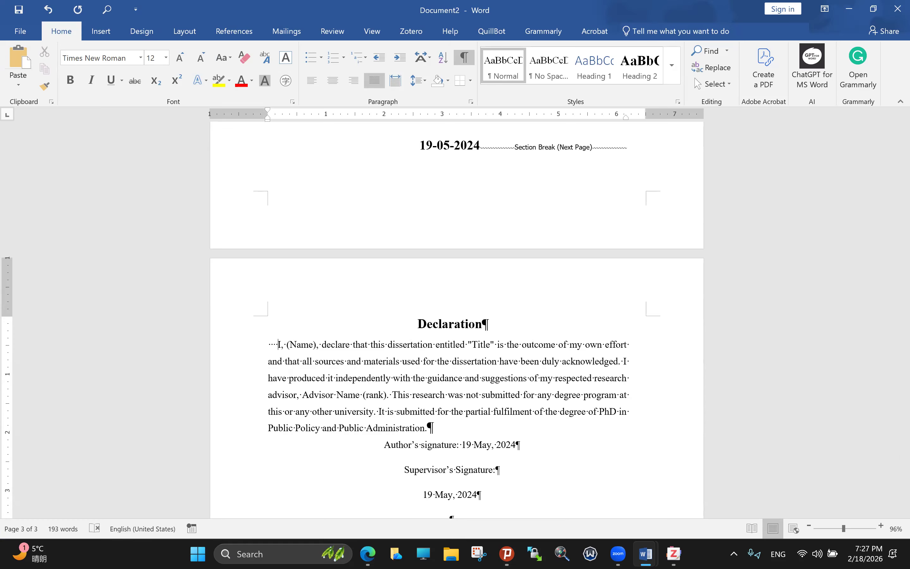
pyautogui.press('Return')
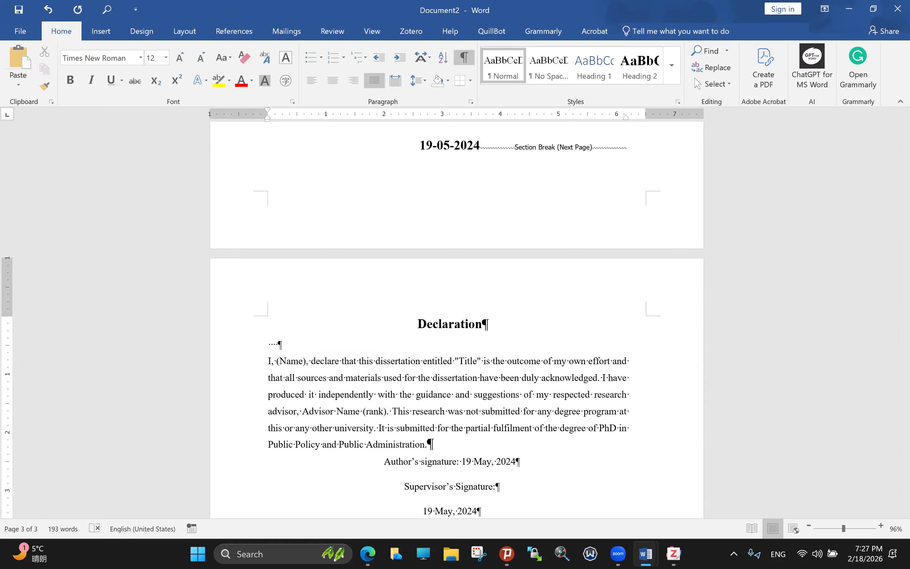
pyautogui.write('ab')
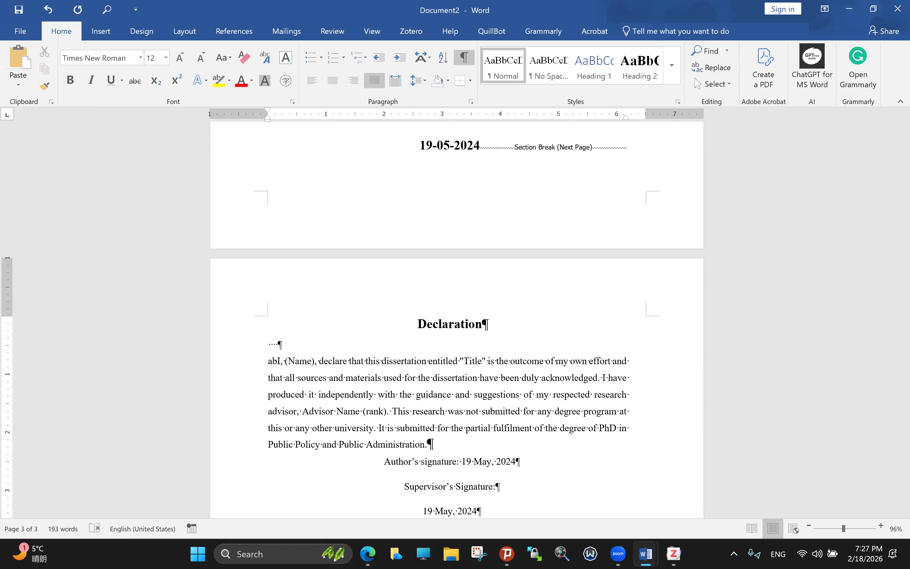
pyautogui.press('BackSpace')
pyautogui.press('BackSpace')
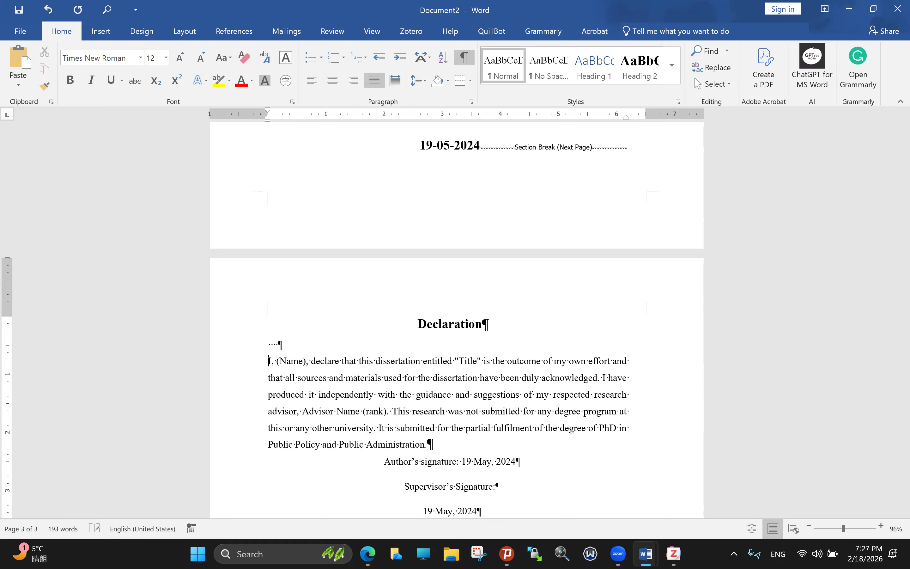
pyautogui.press('BackSpace')
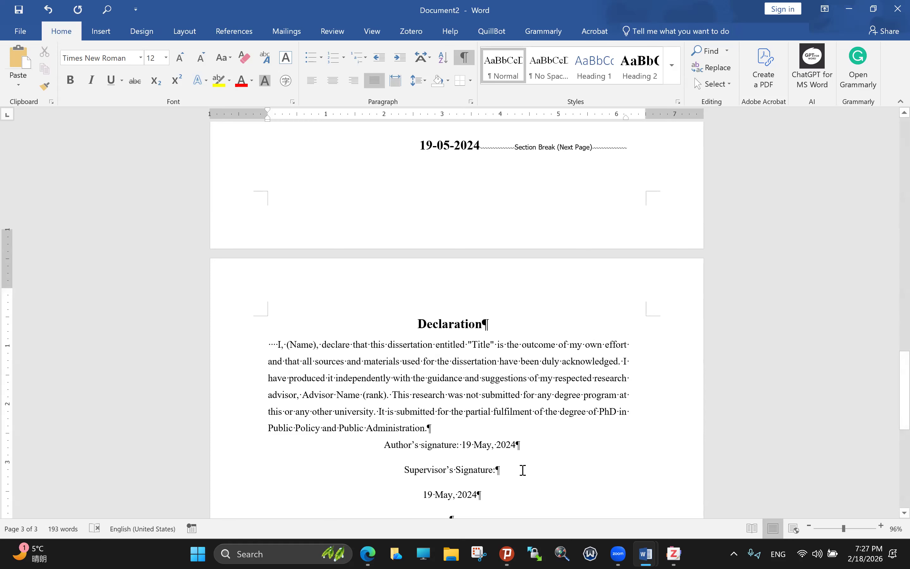
# Step: Apply 1.5 line spacing from the declaration through the signature date, then snap Document2 right
pyautogui.scroll(-3, 460, 355)
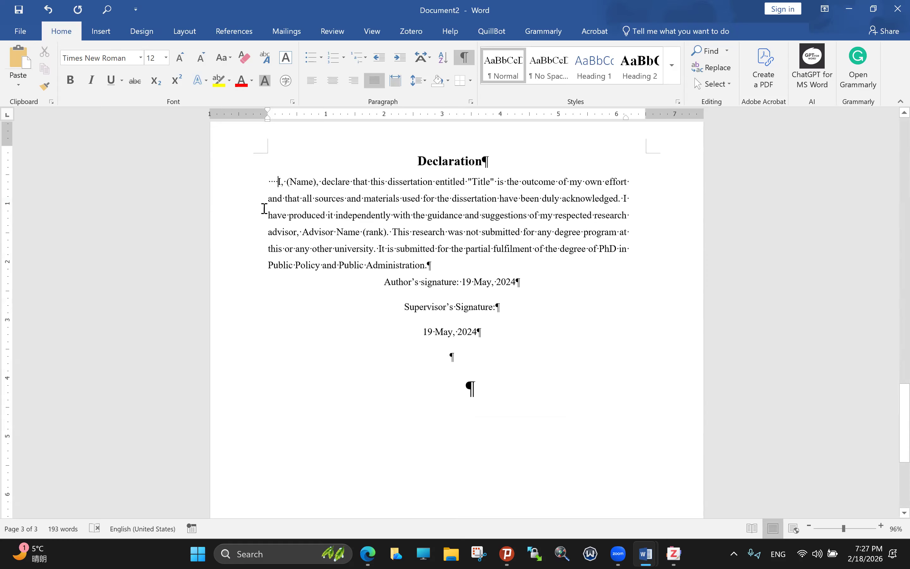
pyautogui.scroll(1, 265, 209)
pyautogui.moveTo(451, 378)
pyautogui.mouseDown()
pyautogui.moveTo(337, 252)
pyautogui.moveTo(289, 236)
pyautogui.moveTo(269, 203)
pyautogui.mouseUp()
pyautogui.click(418, 80)
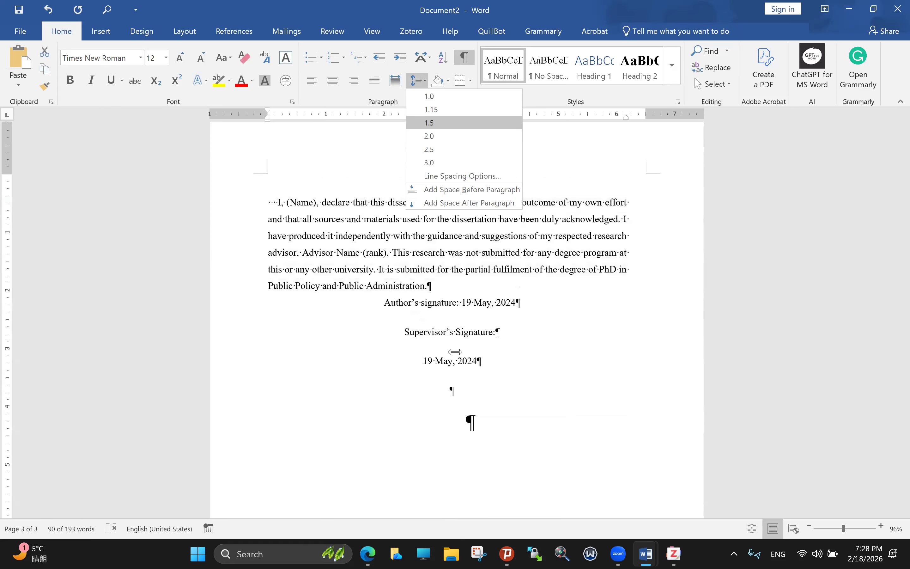
pyautogui.click(429, 122)
pyautogui.click(474, 303)
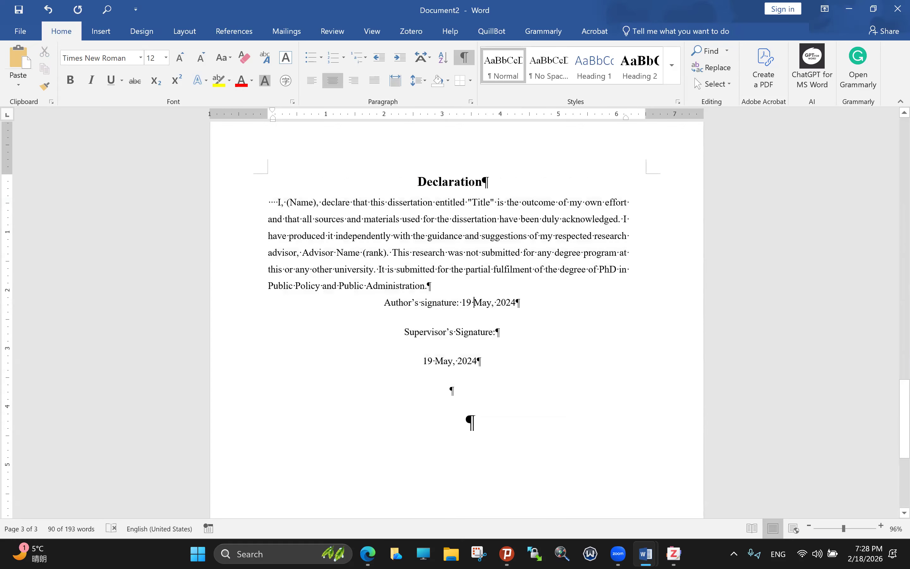
pyautogui.press('super+Right')
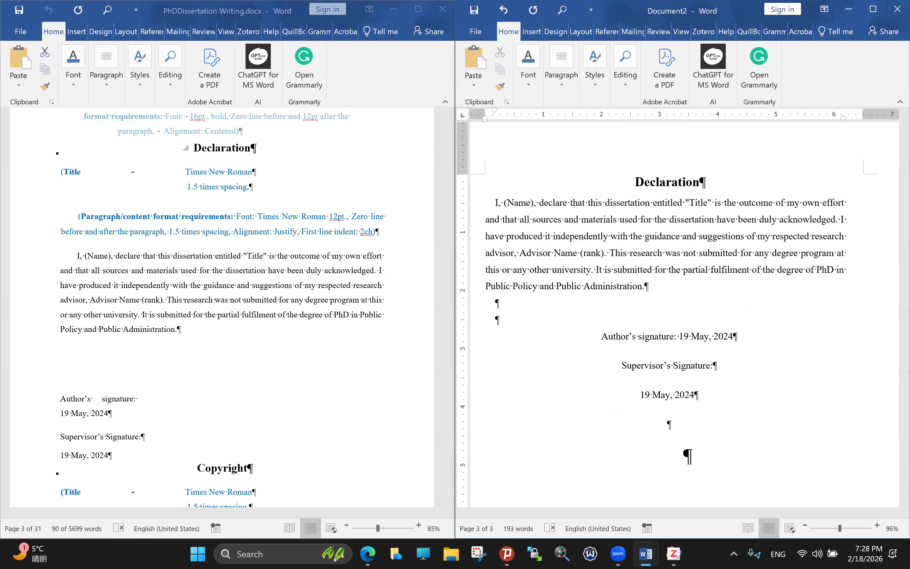
# Step: Add blank lines above the author's signature and justify the three signature lines
pyautogui.press('Return')
pyautogui.press('Return')
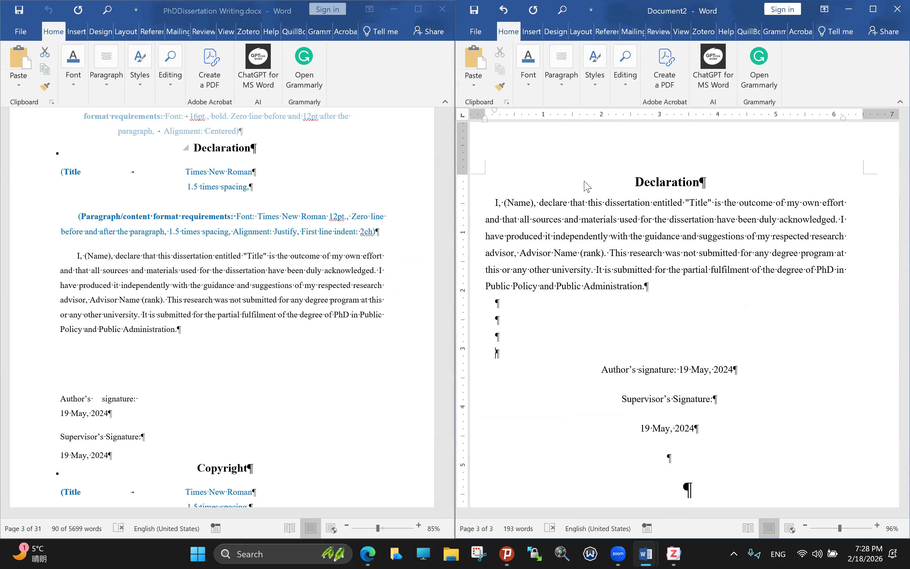
pyautogui.click(563, 83)
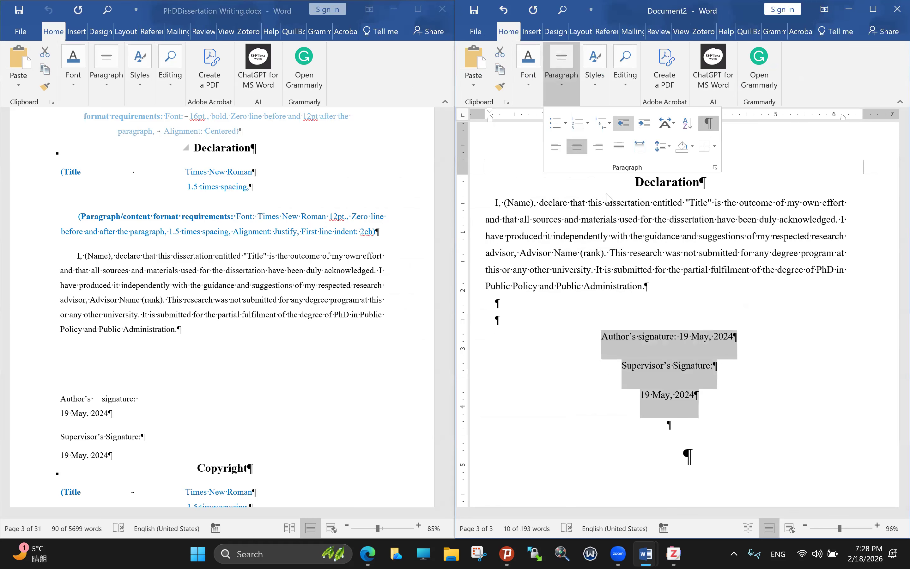
pyautogui.hotkey('ctrl', 'j')
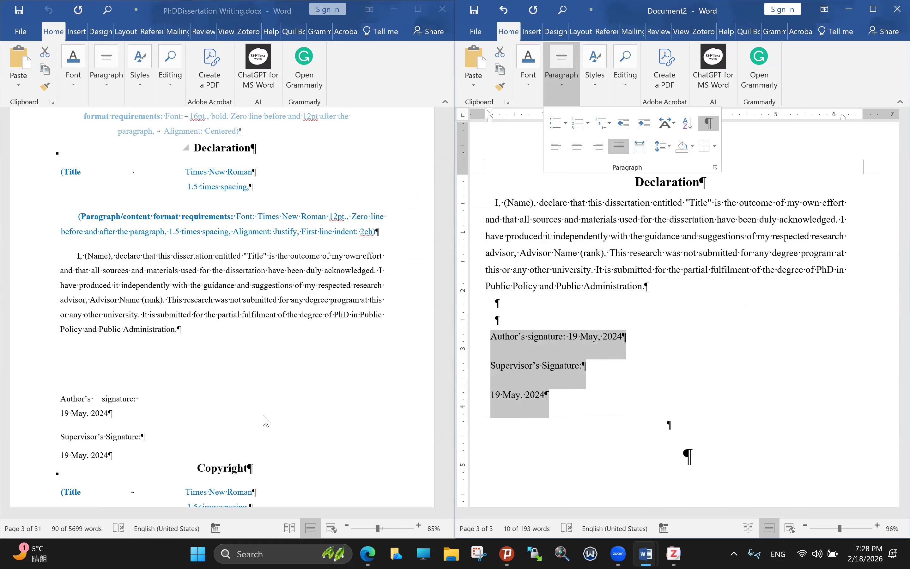
# Step: Switch to the thesis template document and scroll down through it
pyautogui.scroll(-5, 265, 414)
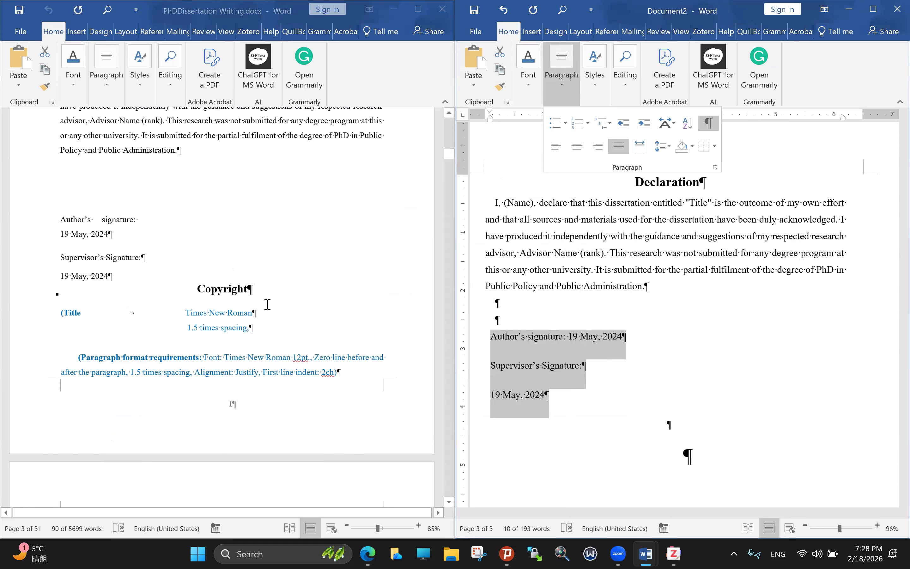
pyautogui.click(226, 363)
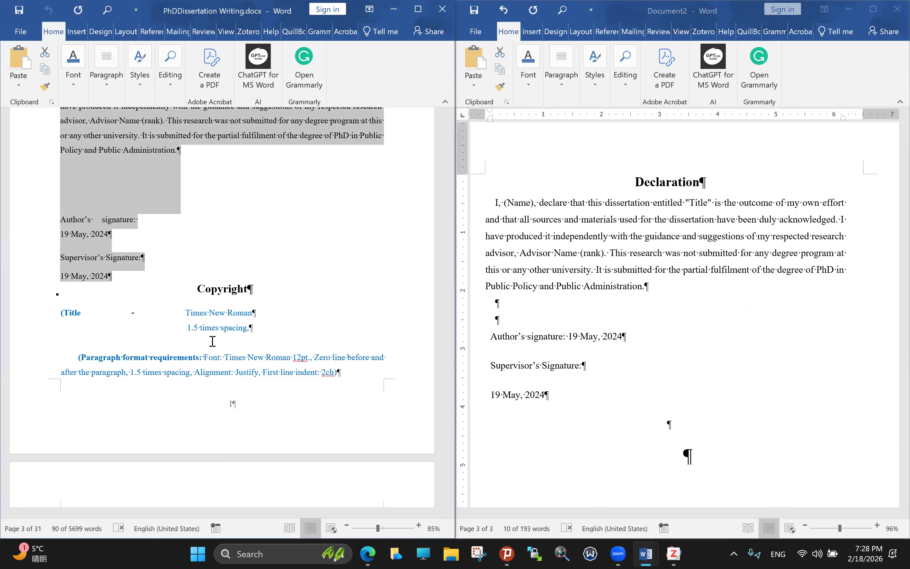
pyautogui.scroll(-2, 324, 362)
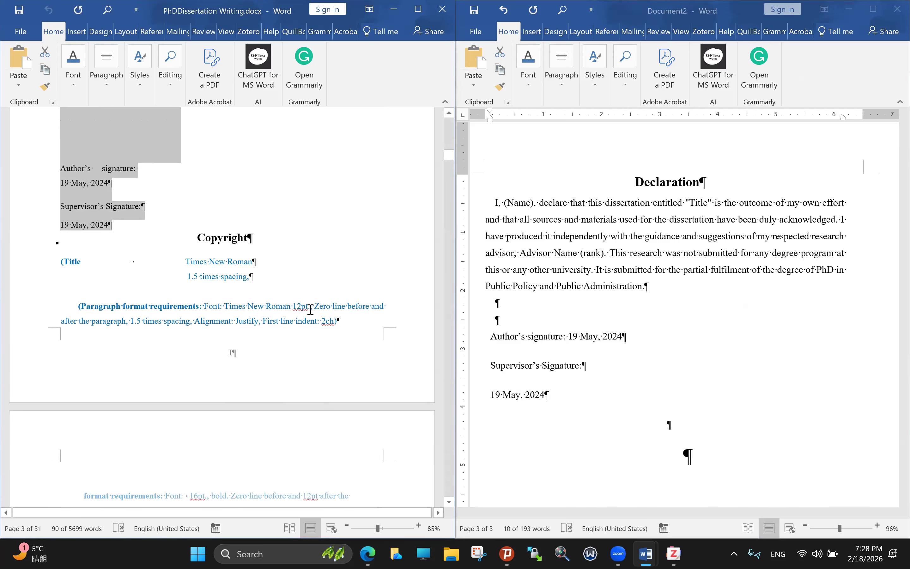
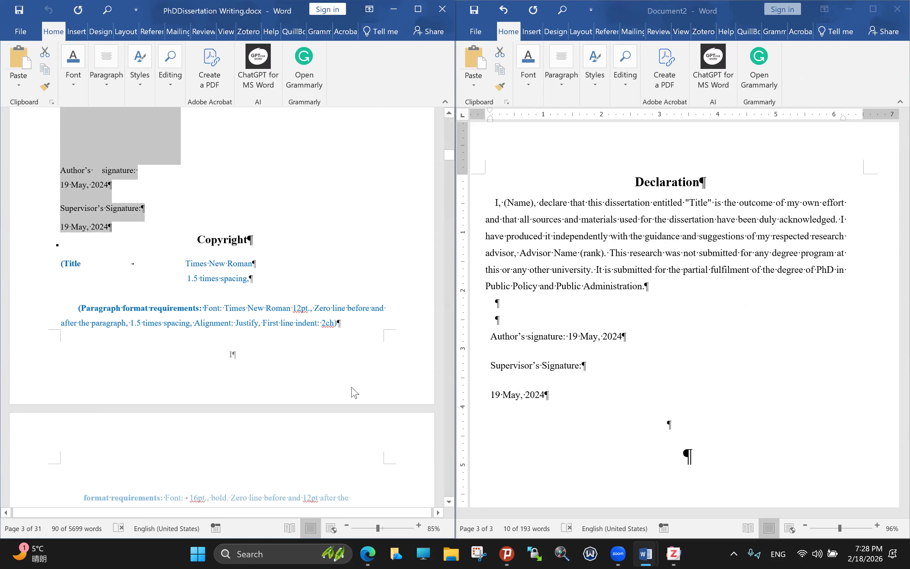
# Step: Scroll the thesis template to the Abstract page and select the '2characters)' indent requirement
pyautogui.scroll(-3, 353, 398)
pyautogui.scroll(1, 354, 392)
pyautogui.scroll(-10, 354, 393)
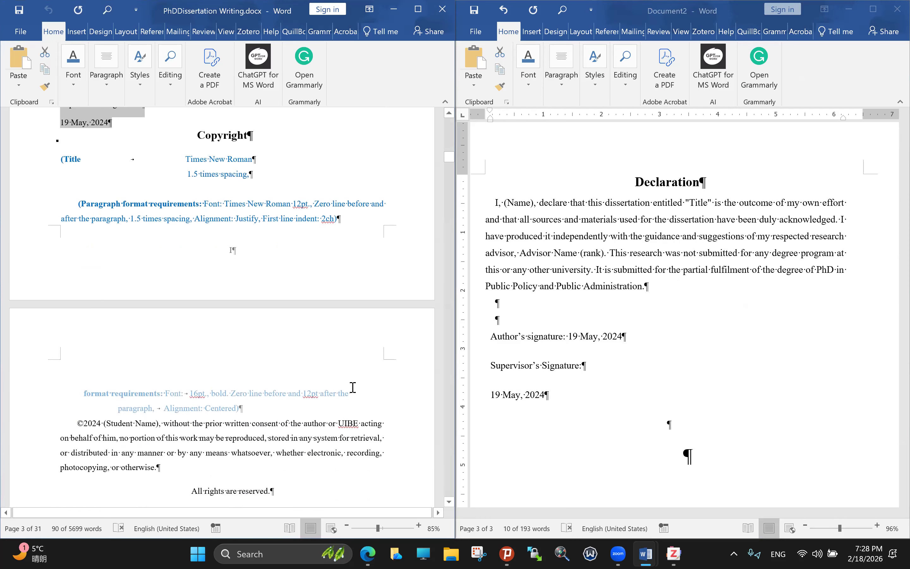
pyautogui.scroll(-11, 352, 388)
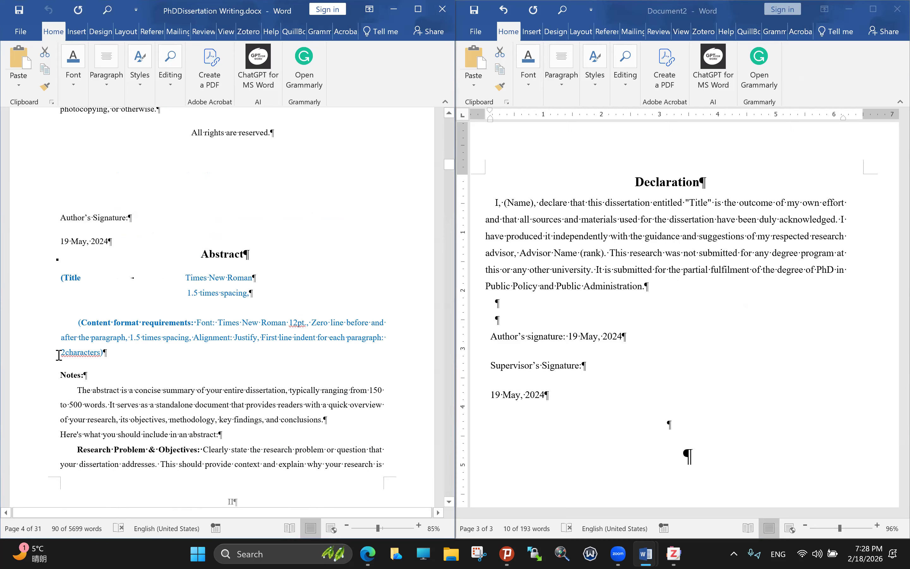
pyautogui.moveTo(59, 355); pyautogui.dragTo(136, 358)
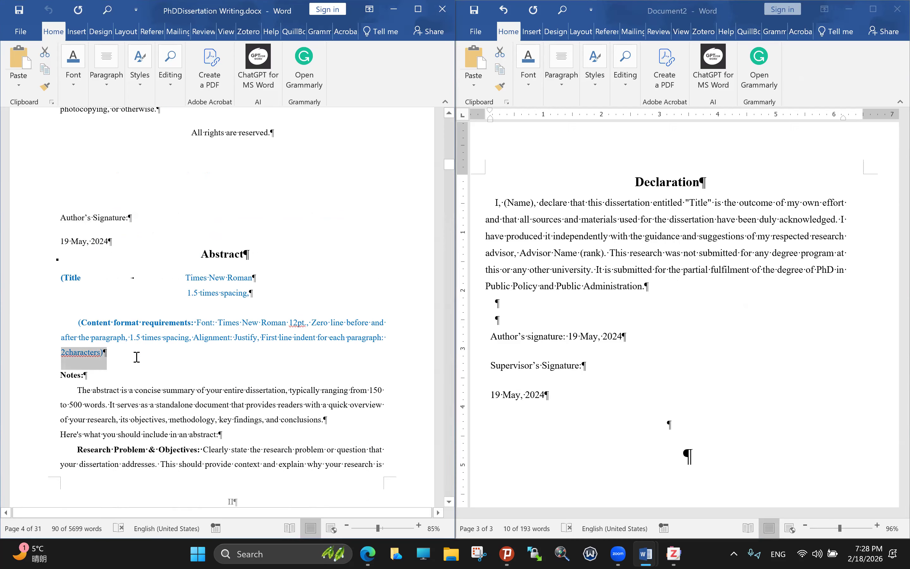
pyautogui.click(228, 188)
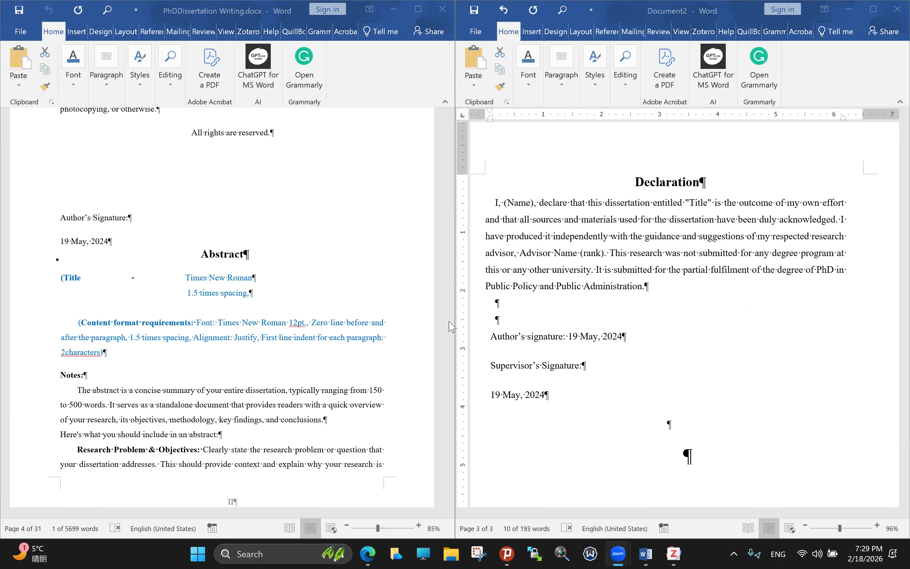
# Step: Scroll down through the Document2 Declaration draft to the signature dates
pyautogui.scroll(2, 514, 351)
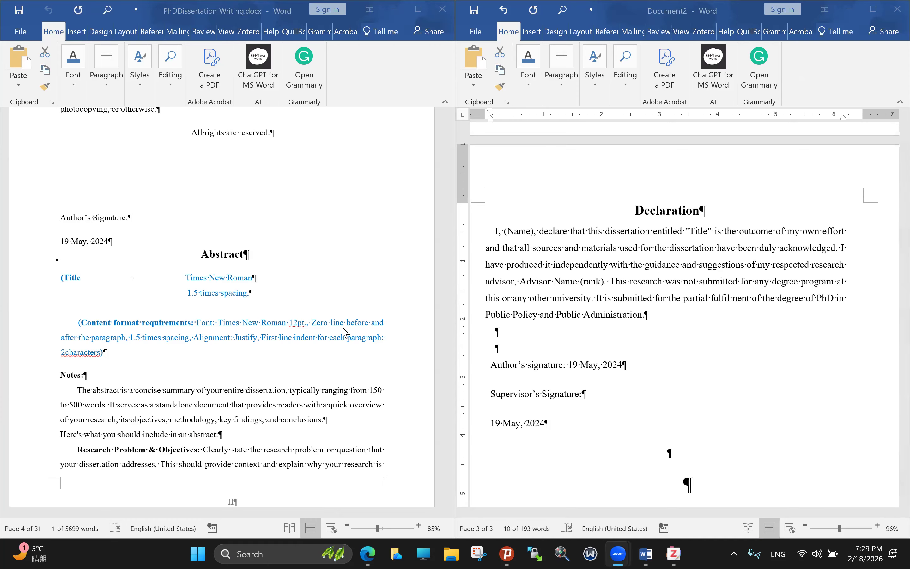
pyautogui.scroll(-3, 332, 350)
pyautogui.scroll(-1, 589, 288)
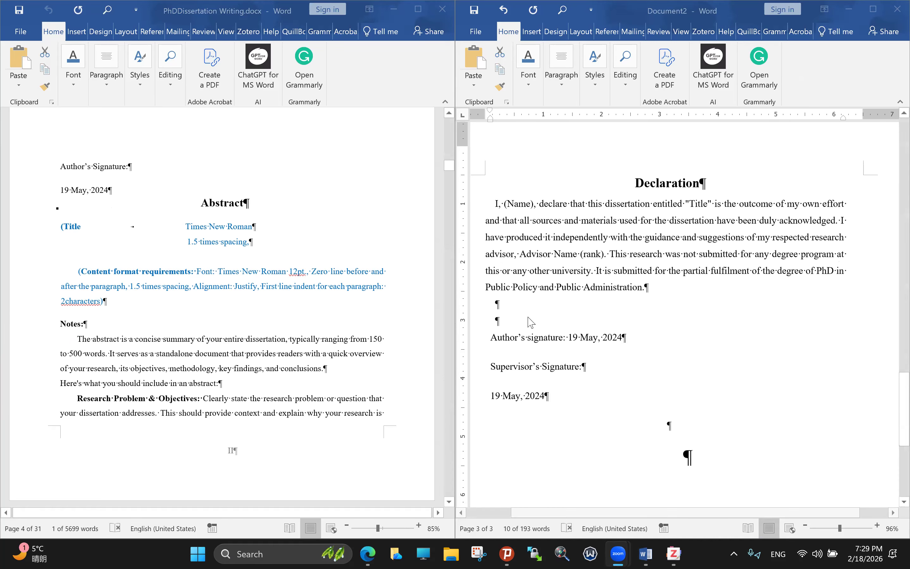
pyautogui.scroll(-1, 528, 322)
pyautogui.scroll(-1, 364, 306)
pyautogui.scroll(-1, 364, 307)
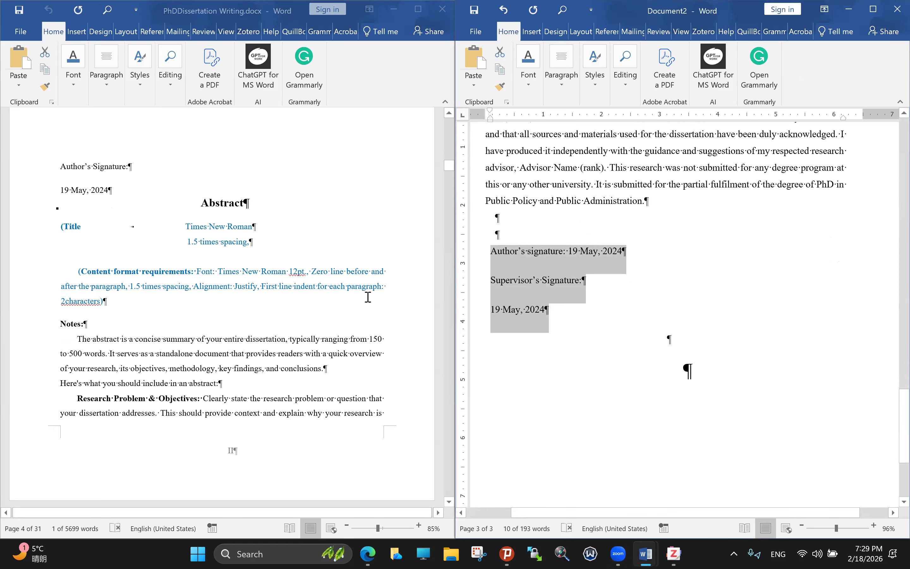
# Step: Add an 'ab' paragraph and an empty paragraph below the '19 May, 2024' date
pyautogui.click(558, 312)
pyautogui.press('Return')
pyautogui.write('ab')
pyautogui.press('Return')
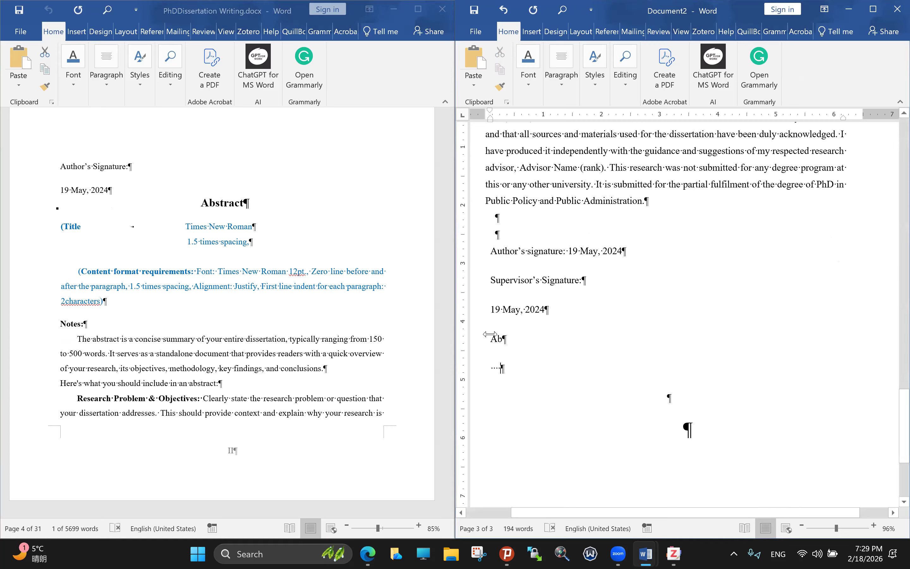
# Step: Glance back at the thesis, then select and deselect the new Ab lines in the draft
pyautogui.click(246, 193)
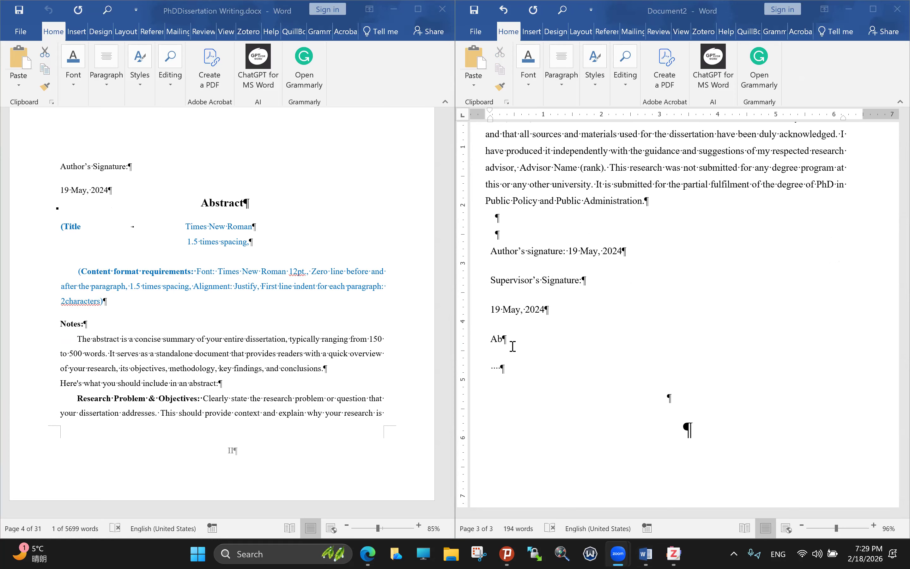
pyautogui.click(493, 341)
pyautogui.moveTo(493, 341); pyautogui.dragTo(490, 340)
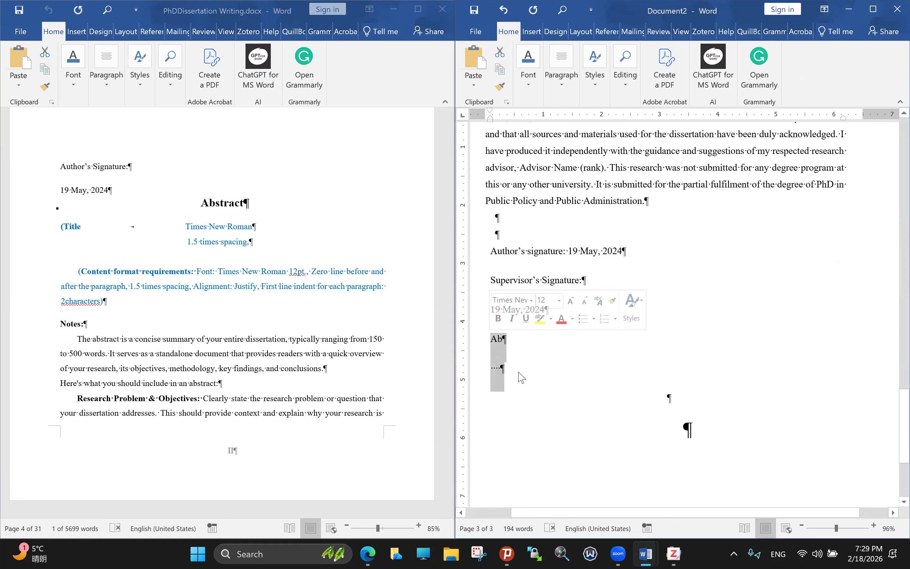
pyautogui.click(504, 367)
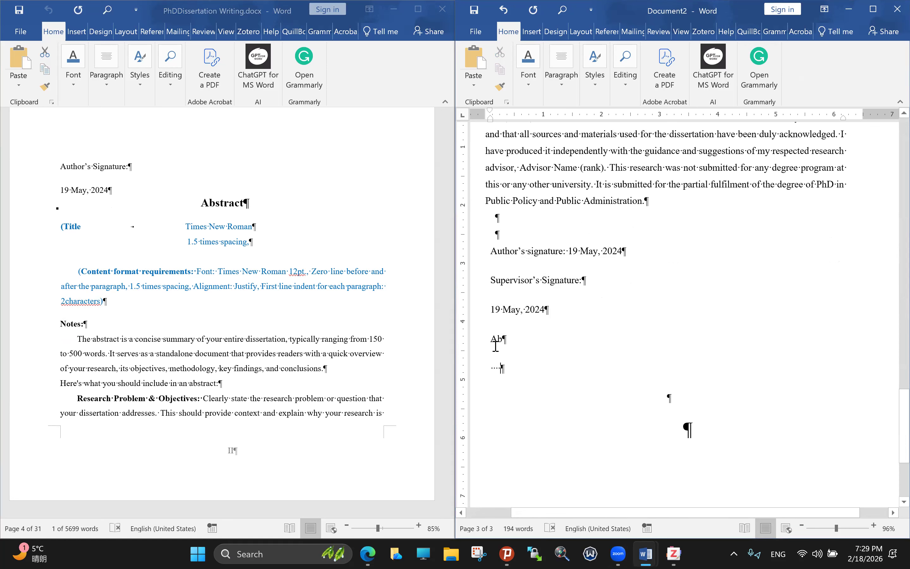
pyautogui.scroll(-1, 190, 350)
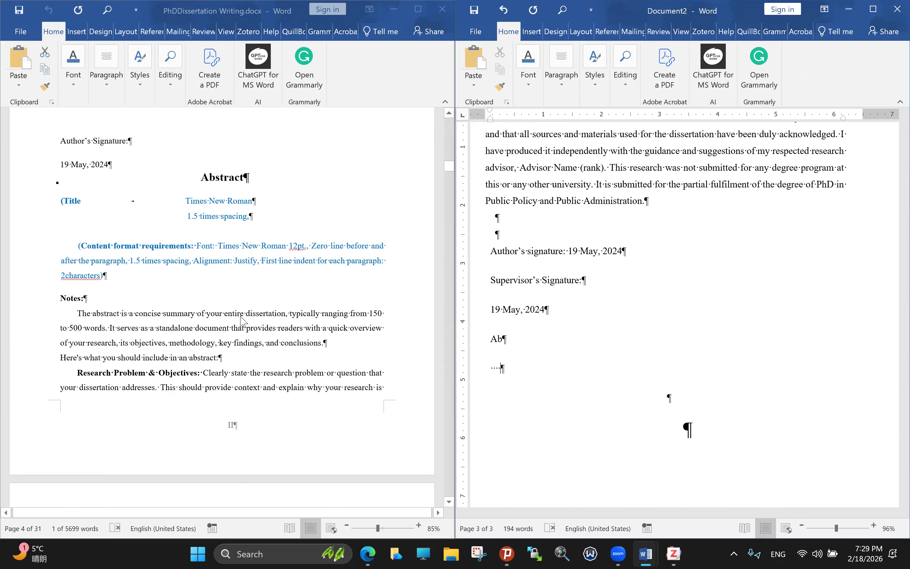
pyautogui.click(295, 323)
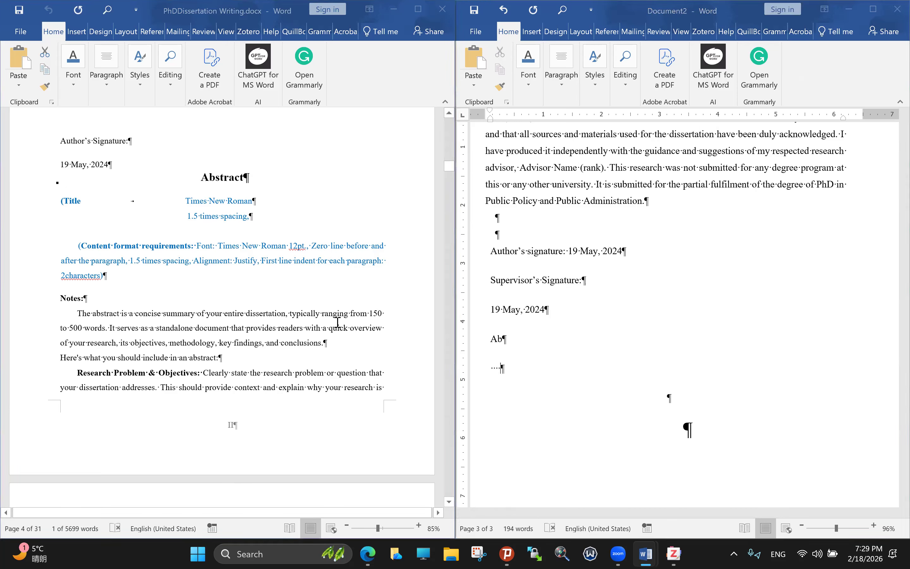
pyautogui.moveTo(370, 312); pyautogui.dragTo(107, 330)
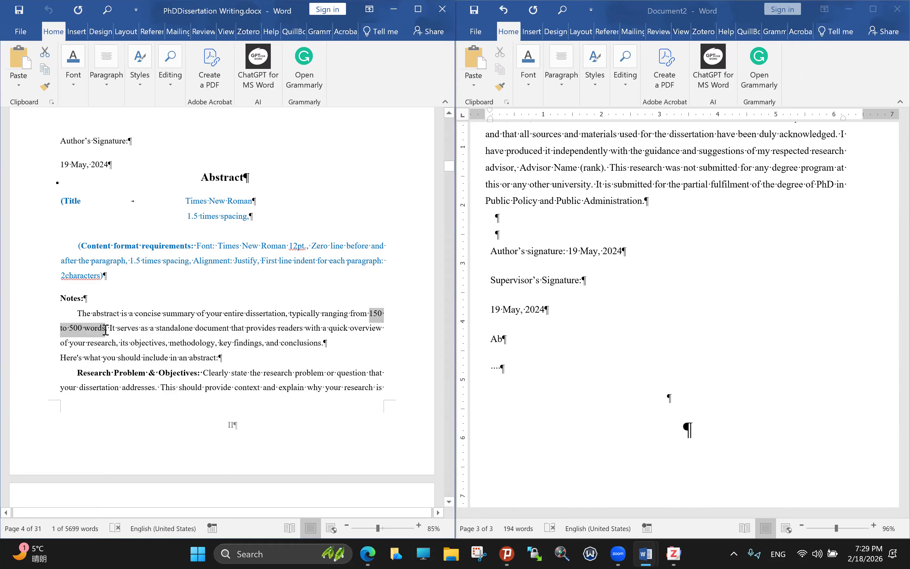
pyautogui.moveTo(106, 329); pyautogui.dragTo(106, 330)
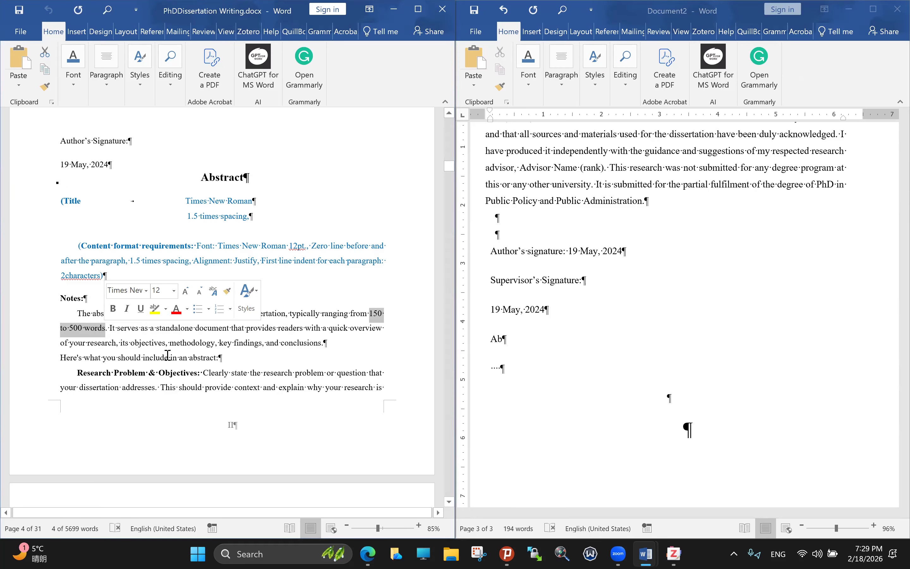
pyautogui.scroll(-1, 186, 364)
pyautogui.scroll(-1, 224, 223)
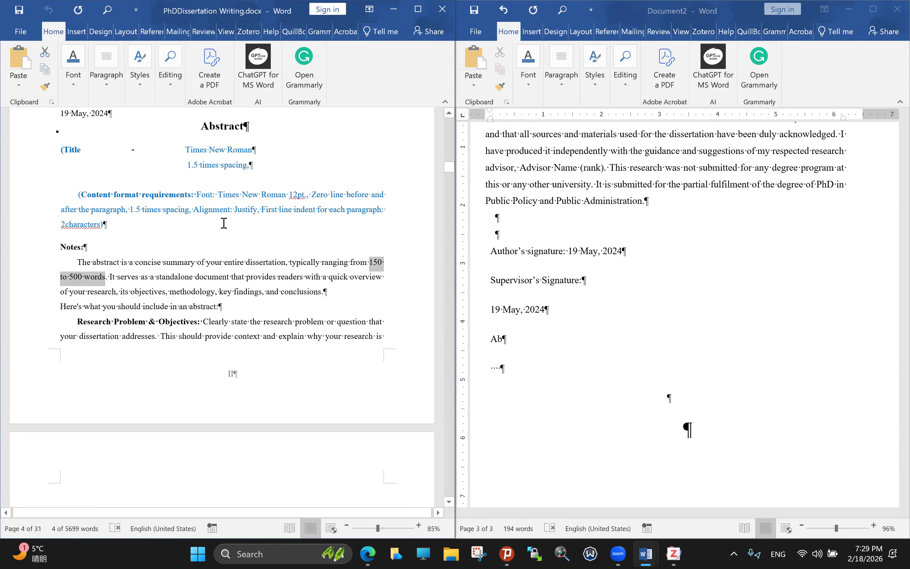
pyautogui.scroll(-2, 223, 223)
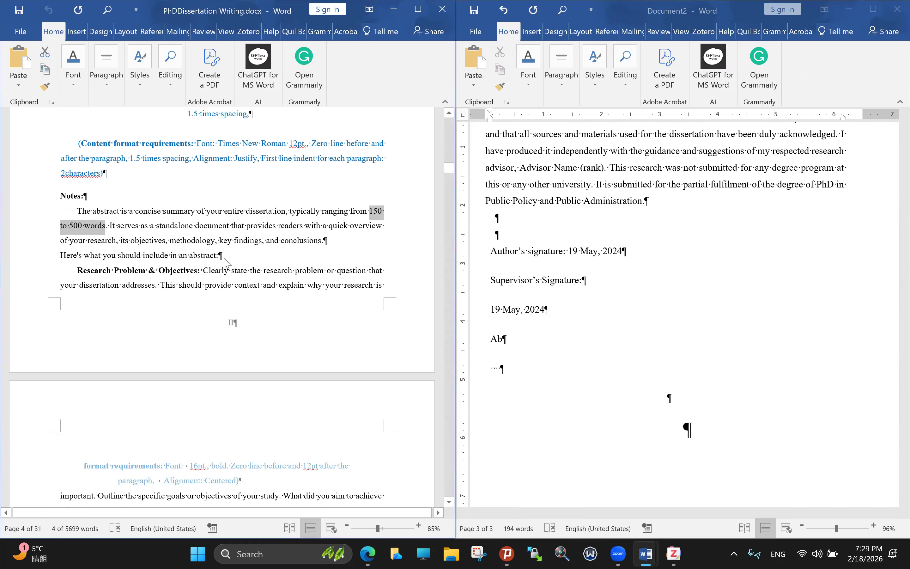
pyautogui.click(224, 259)
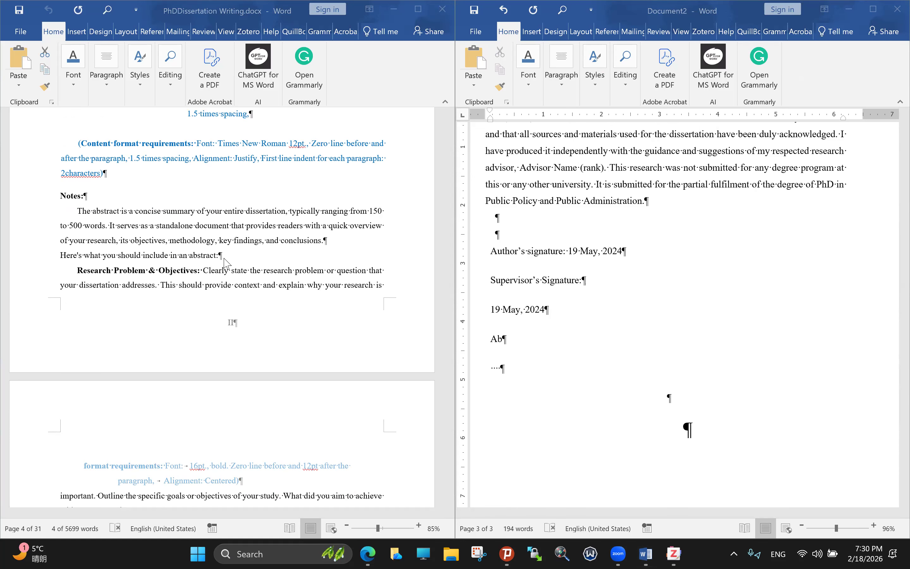
pyautogui.click(507, 340)
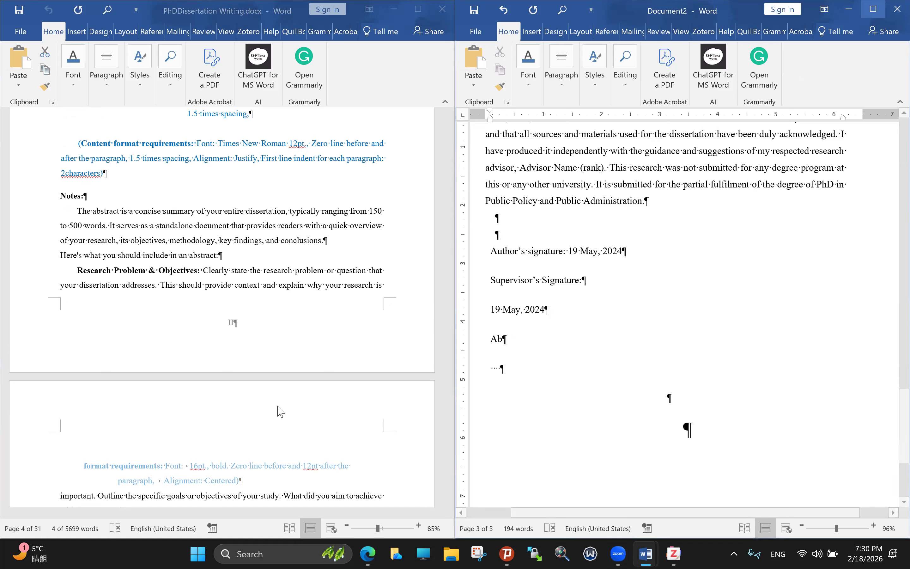
pyautogui.scroll(-2, 295, 305)
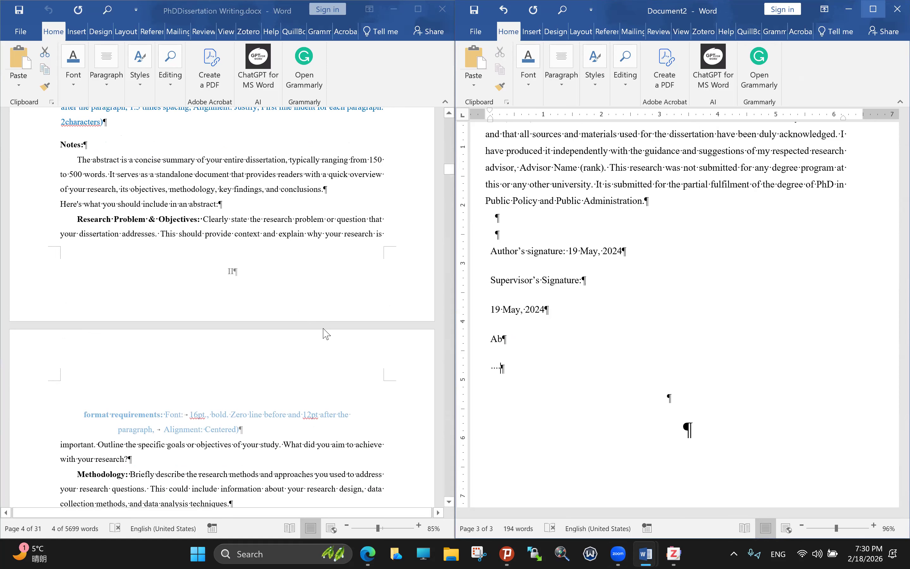
pyautogui.scroll(1, 326, 334)
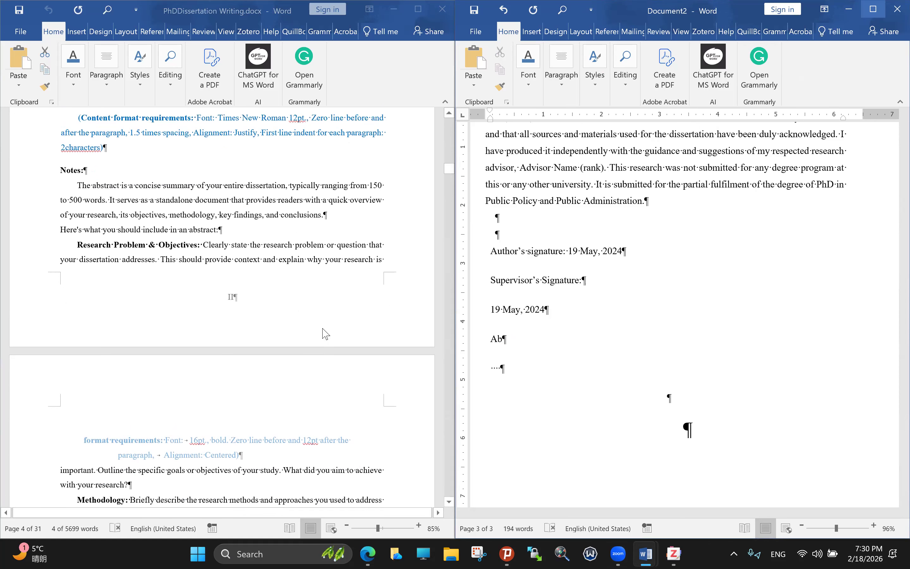
pyautogui.scroll(-2, 248, 333)
pyautogui.scroll(-4, 251, 336)
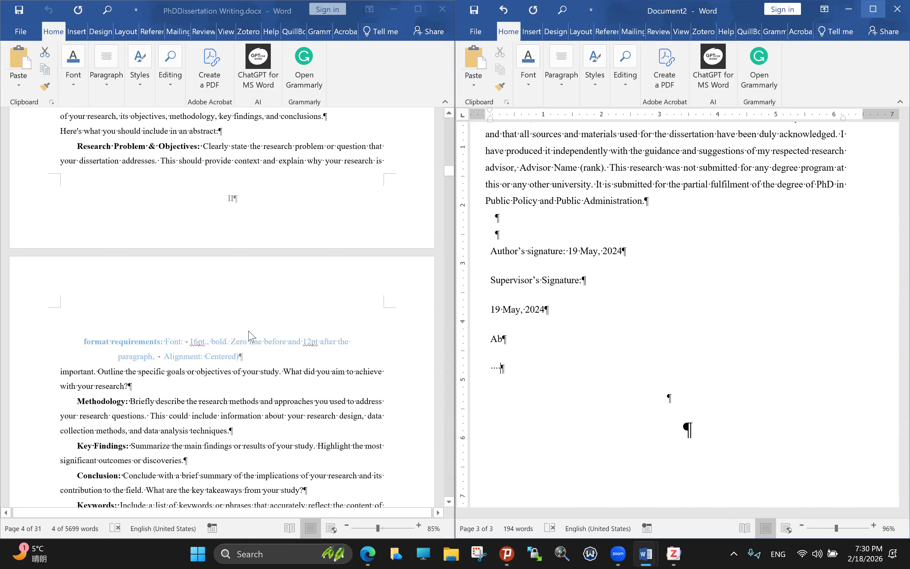
pyautogui.scroll(-2, 252, 336)
pyautogui.scroll(-1, 251, 336)
pyautogui.scroll(-7, 249, 334)
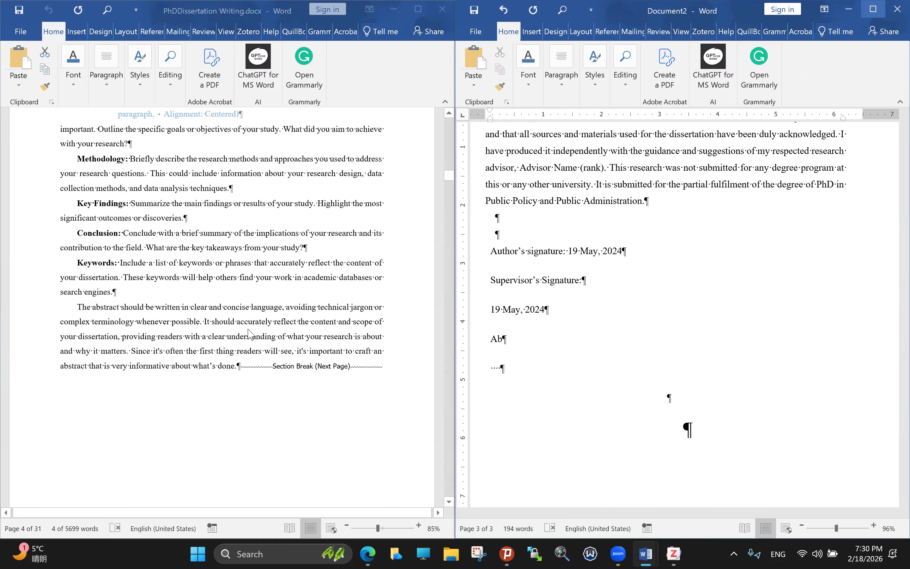
pyautogui.scroll(15, 250, 334)
pyautogui.scroll(12, 251, 333)
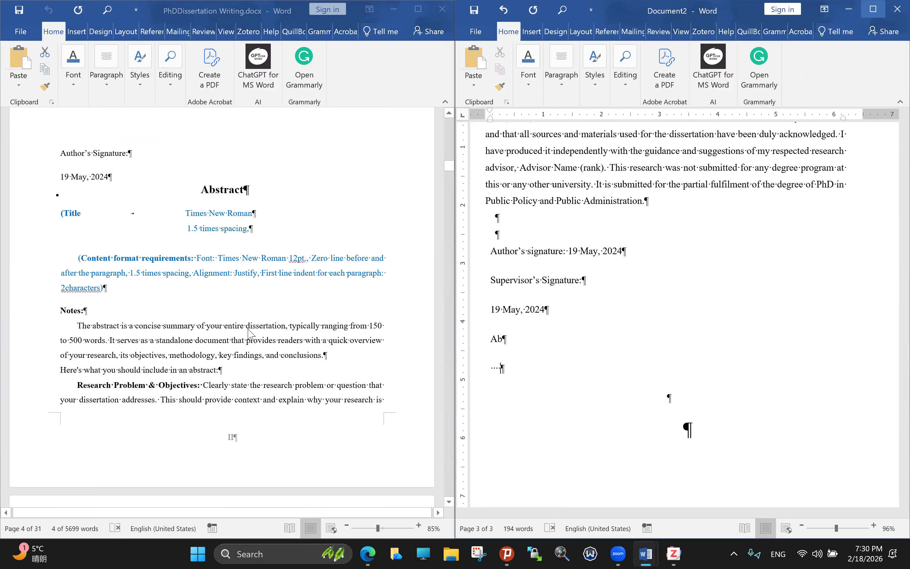
pyautogui.scroll(10, 252, 334)
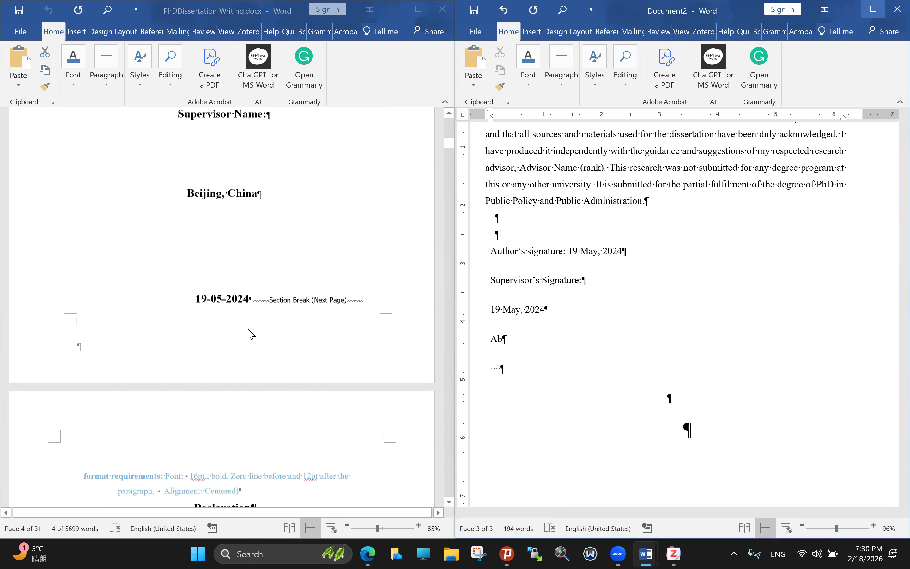
pyautogui.scroll(-6, 252, 334)
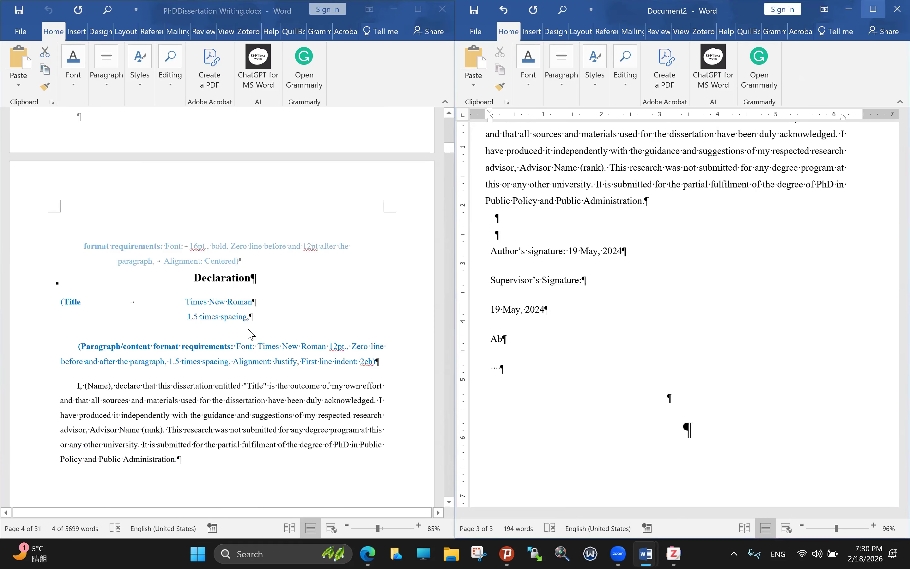
pyautogui.scroll(-8, 251, 334)
pyautogui.scroll(1, 251, 334)
pyautogui.scroll(-3, 252, 334)
pyautogui.scroll(4, 254, 339)
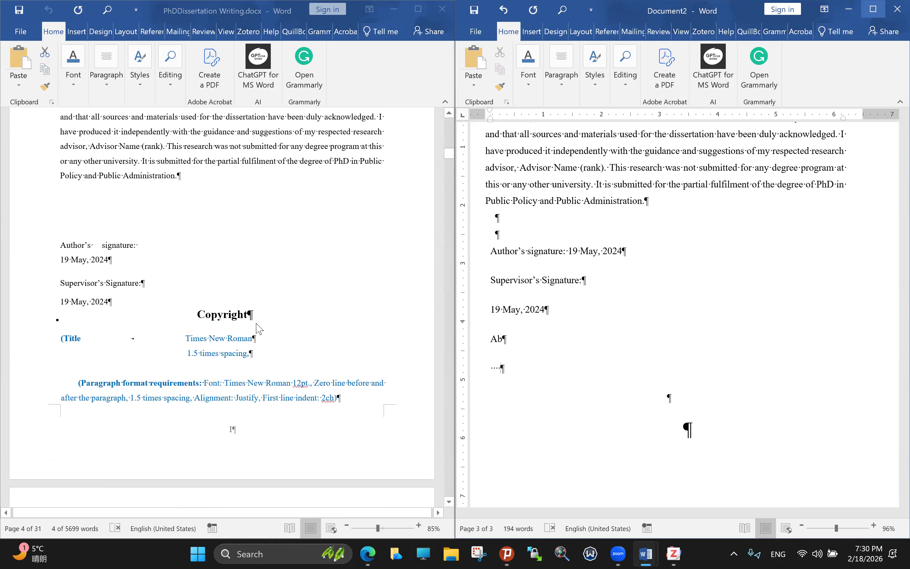
pyautogui.scroll(-3, 257, 324)
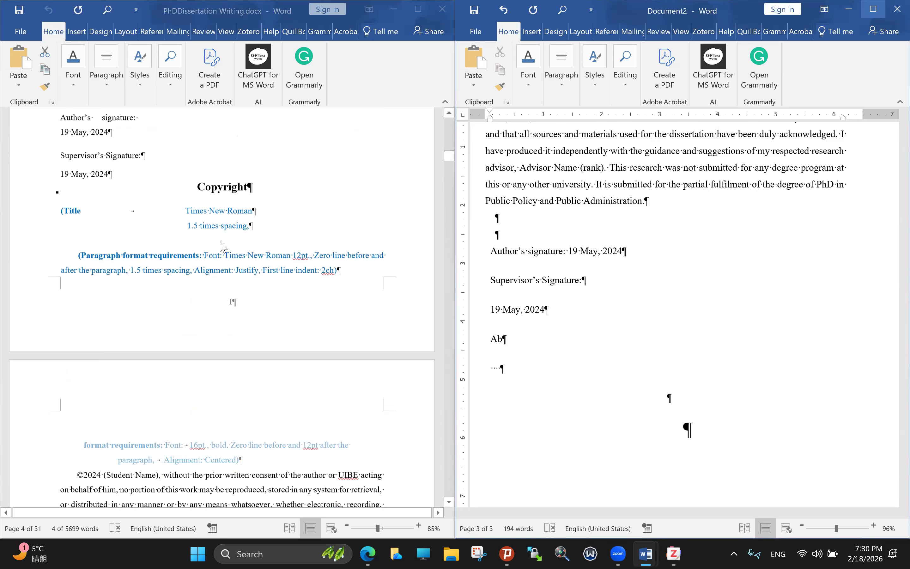
pyautogui.click(223, 246)
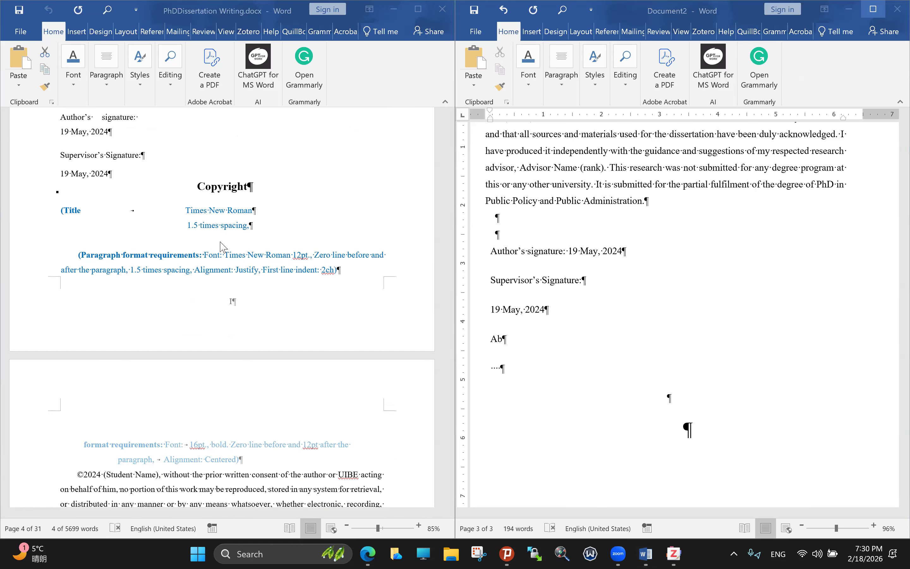
pyautogui.scroll(-1, 174, 344)
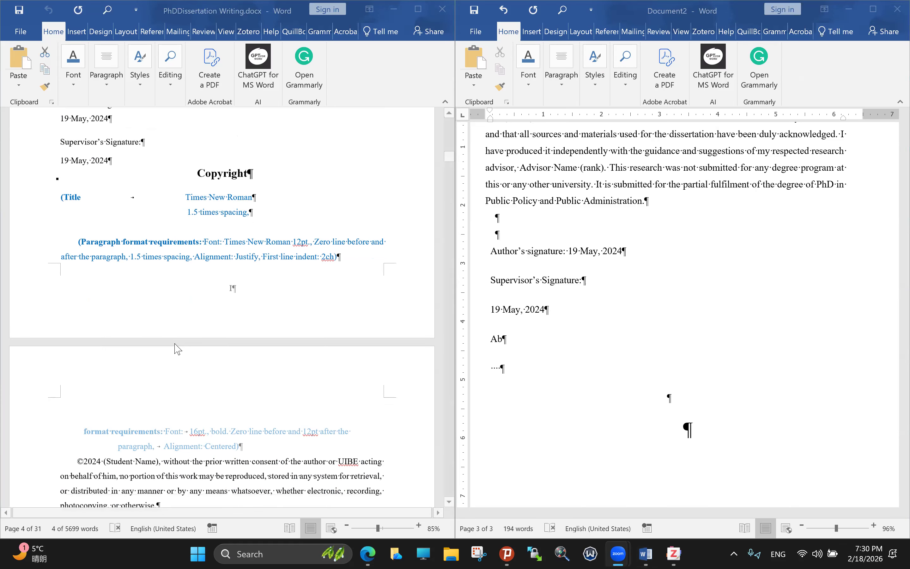
pyautogui.scroll(1, 188, 301)
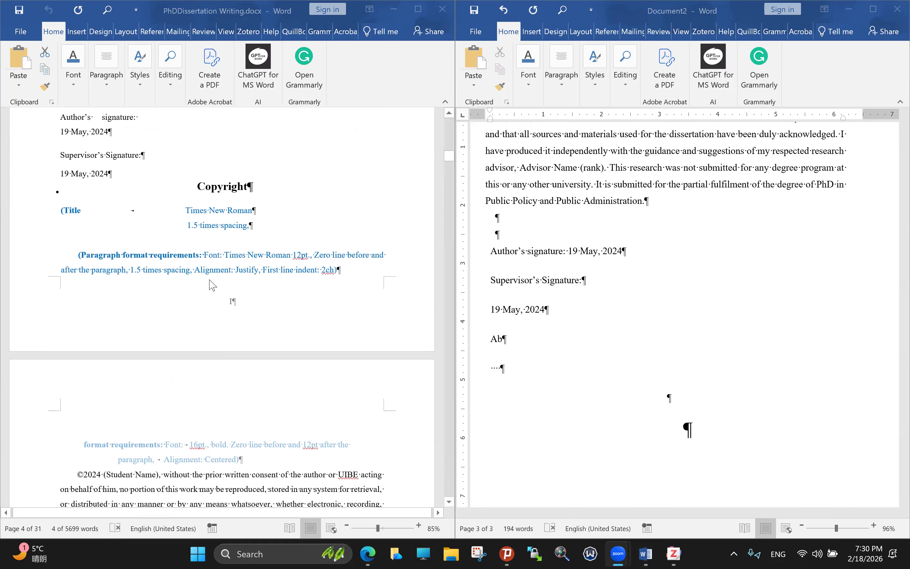
pyautogui.scroll(-1, 220, 280)
pyautogui.scroll(3, 224, 366)
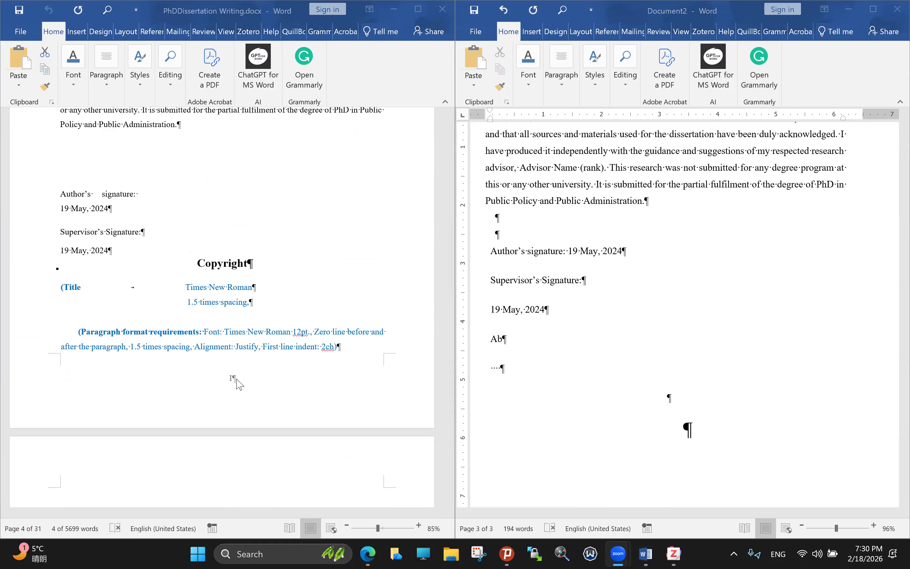
pyautogui.scroll(-2, 237, 380)
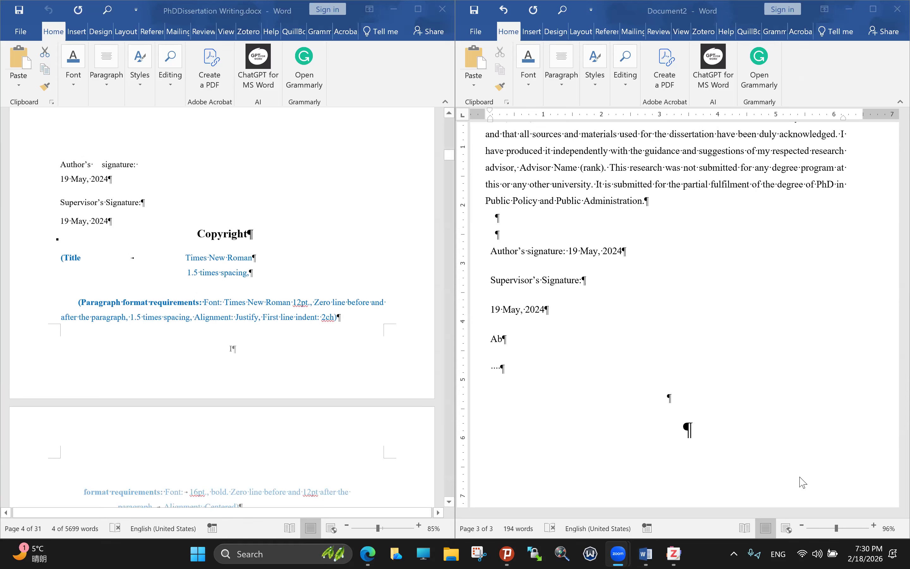
pyautogui.click(846, 535)
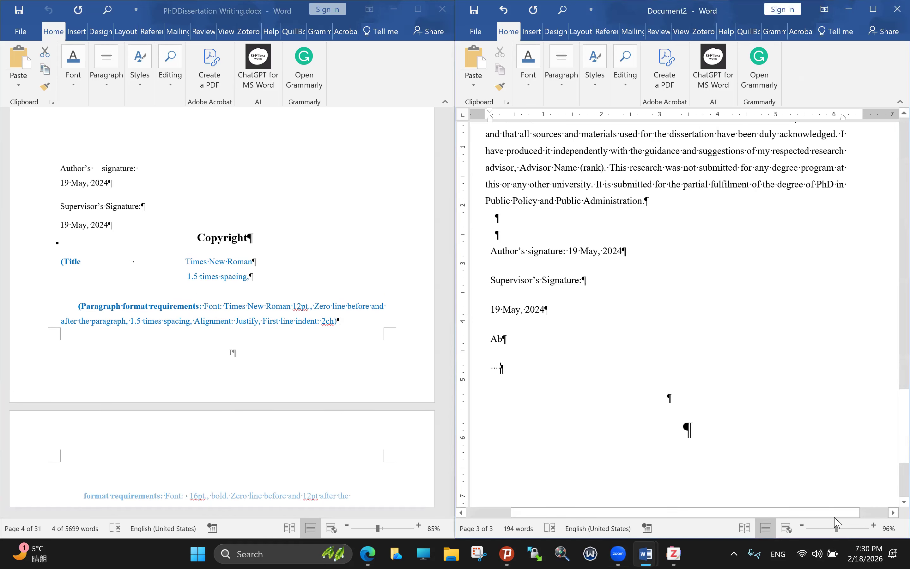
pyautogui.click(235, 357)
pyautogui.press('Up')
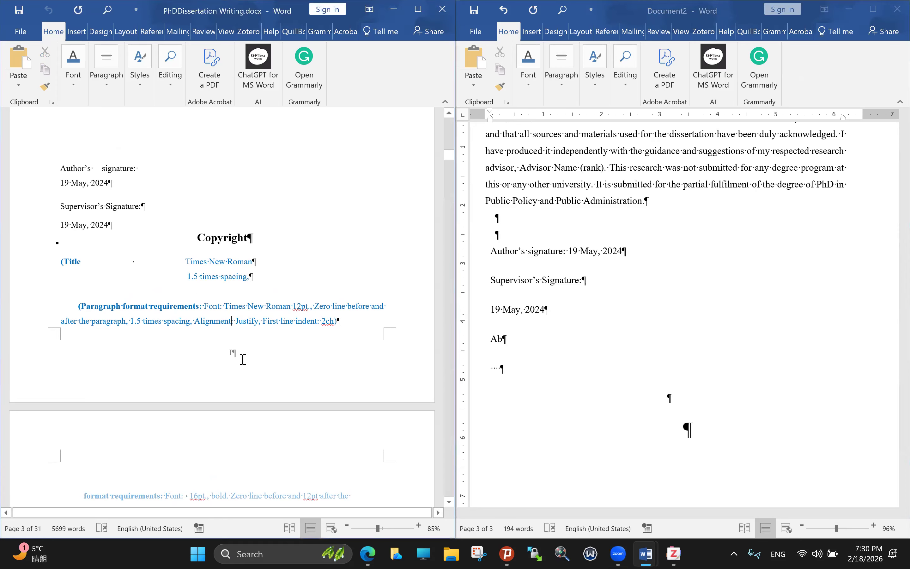
pyautogui.doubleClick(232, 356)
pyautogui.scroll(-1, 256, 367)
pyautogui.scroll(-5, 256, 367)
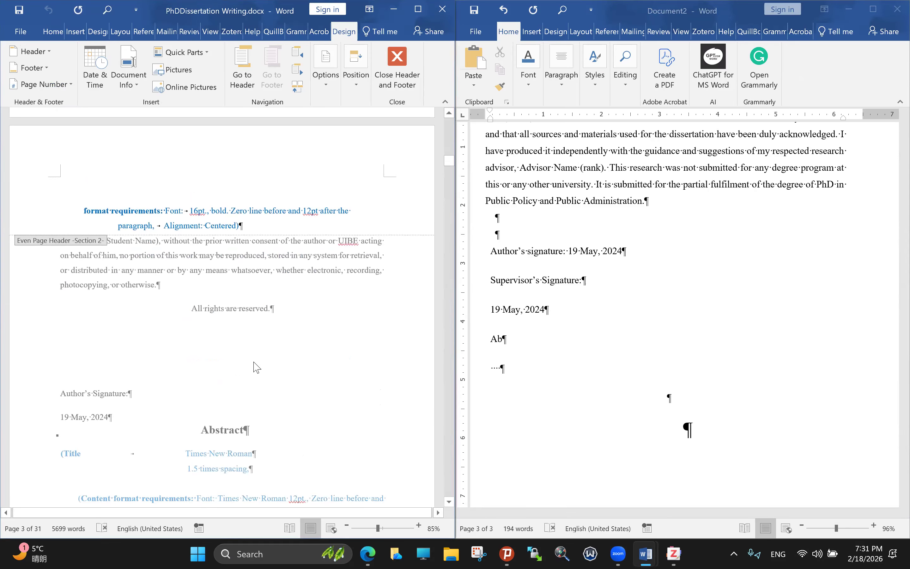
pyautogui.scroll(-5, 311, 367)
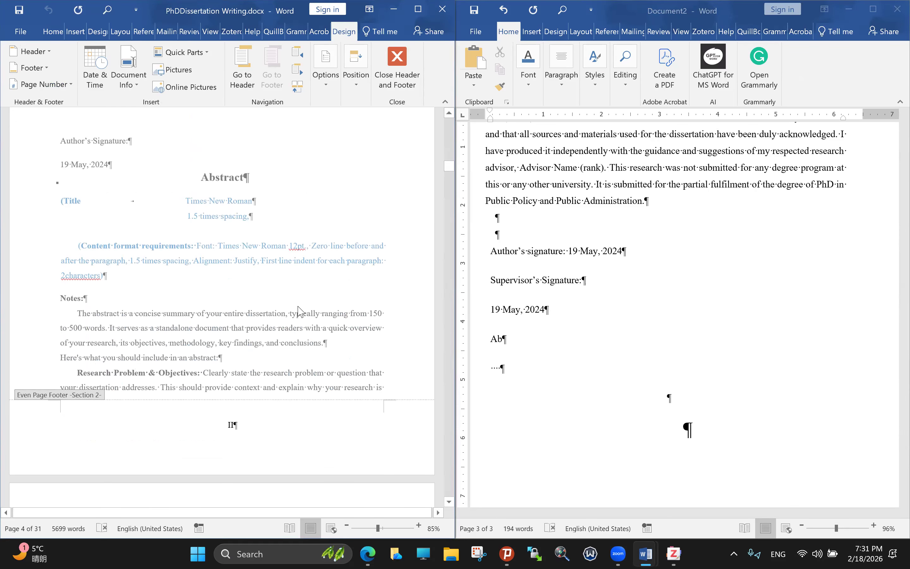
pyautogui.scroll(2, 299, 308)
pyautogui.scroll(8, 298, 310)
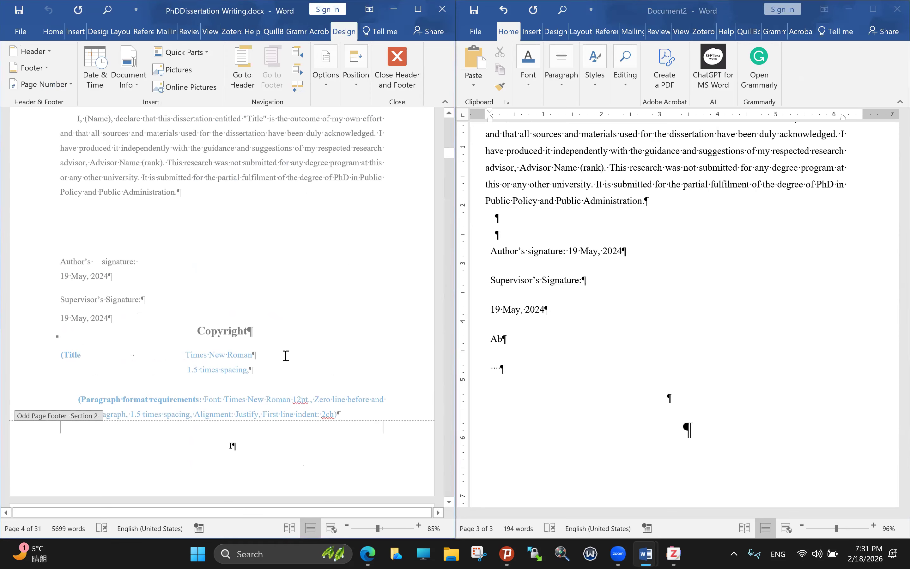
pyautogui.doubleClick(286, 334)
pyautogui.scroll(-1, 237, 331)
pyautogui.scroll(-2, 232, 332)
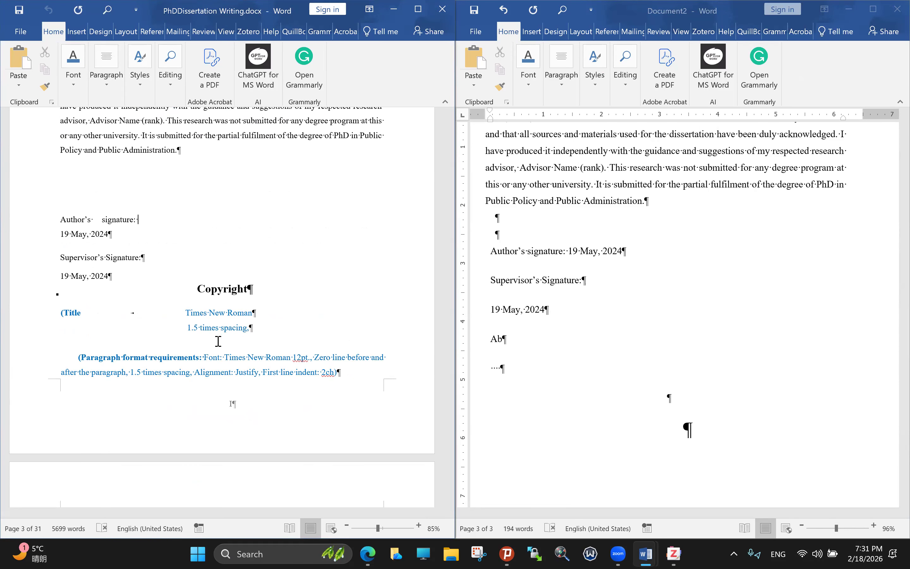
pyautogui.scroll(2, 237, 342)
pyautogui.scroll(-3, 238, 341)
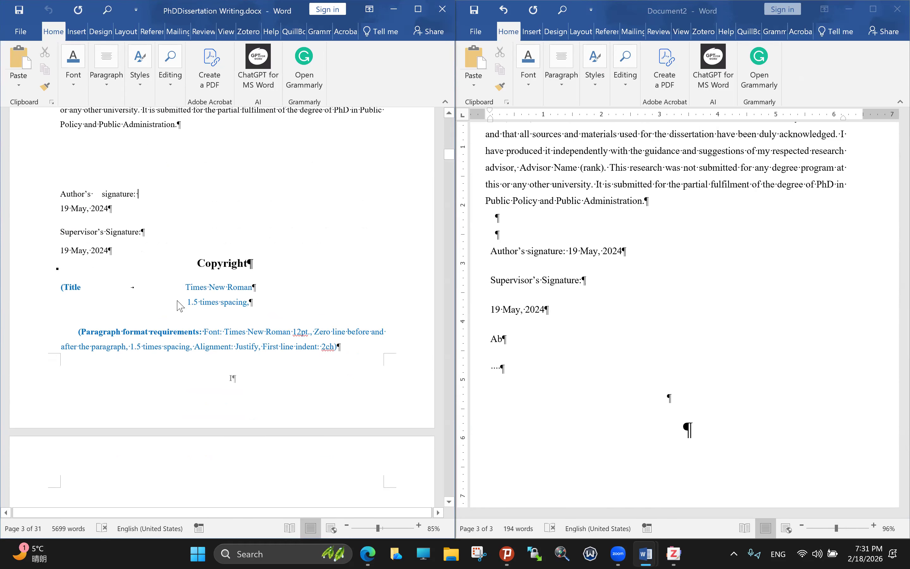
pyautogui.scroll(-1, 260, 367)
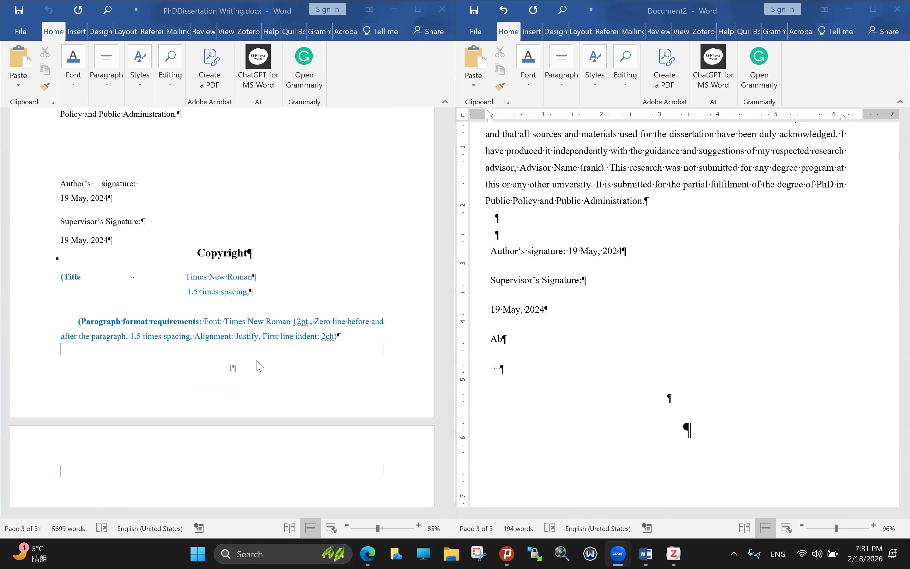
pyautogui.scroll(-3, 260, 367)
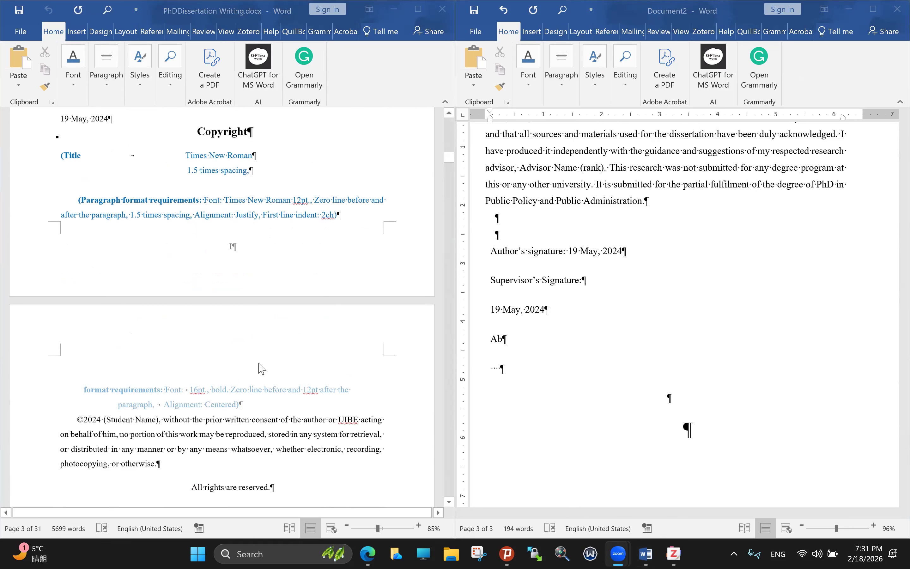
pyautogui.scroll(-1, 262, 369)
pyautogui.scroll(-2, 260, 366)
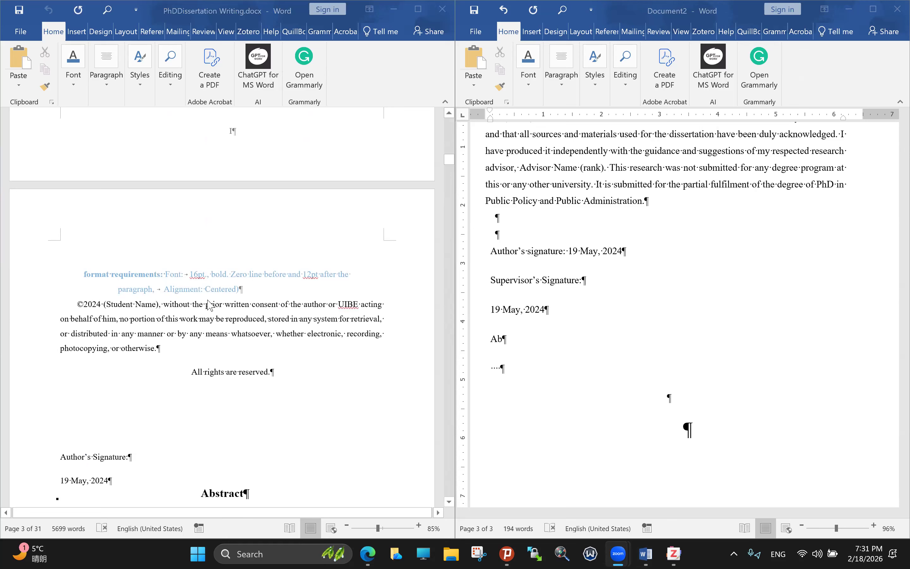
pyautogui.scroll(-6, 303, 329)
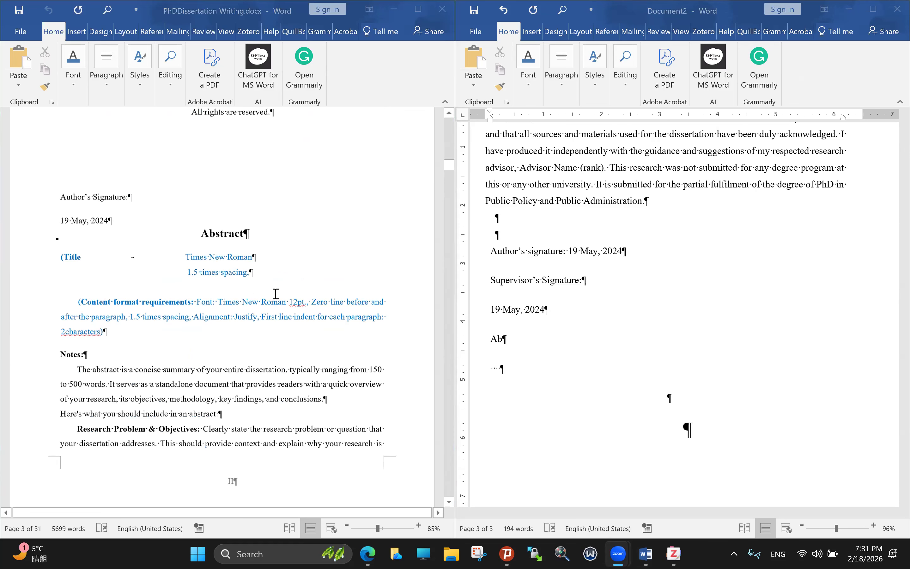
# Step: Select the first-line indent note in the thesis Abstract, then snap Document2 to the left half
pyautogui.scroll(-1, 347, 290)
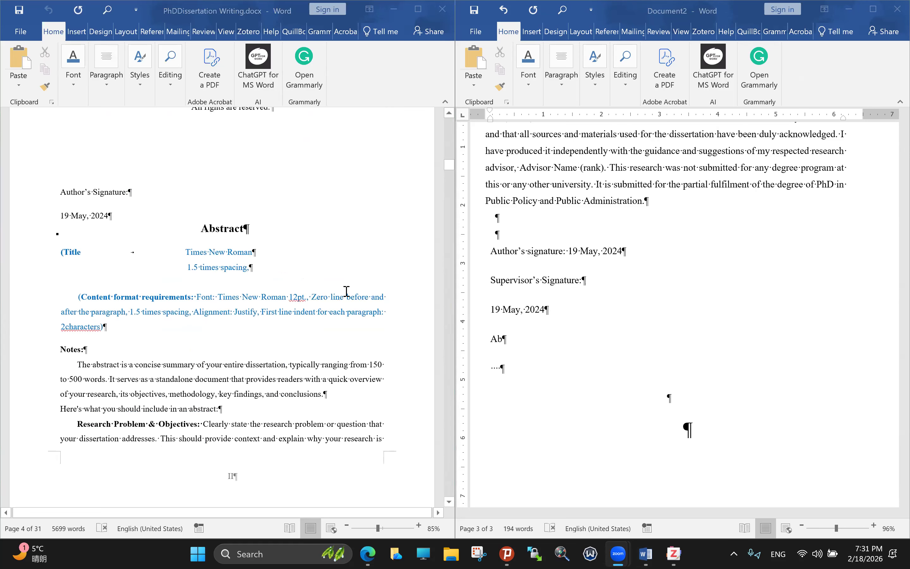
pyautogui.click(276, 287)
pyautogui.scroll(-1, 276, 287)
pyautogui.moveTo(268, 287); pyautogui.dragTo(386, 291)
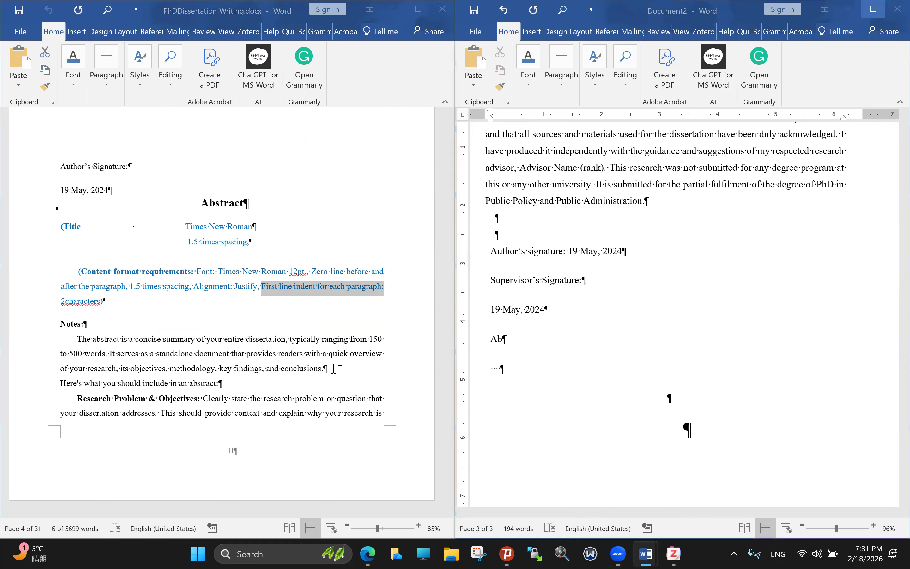
pyautogui.press('super+Left')
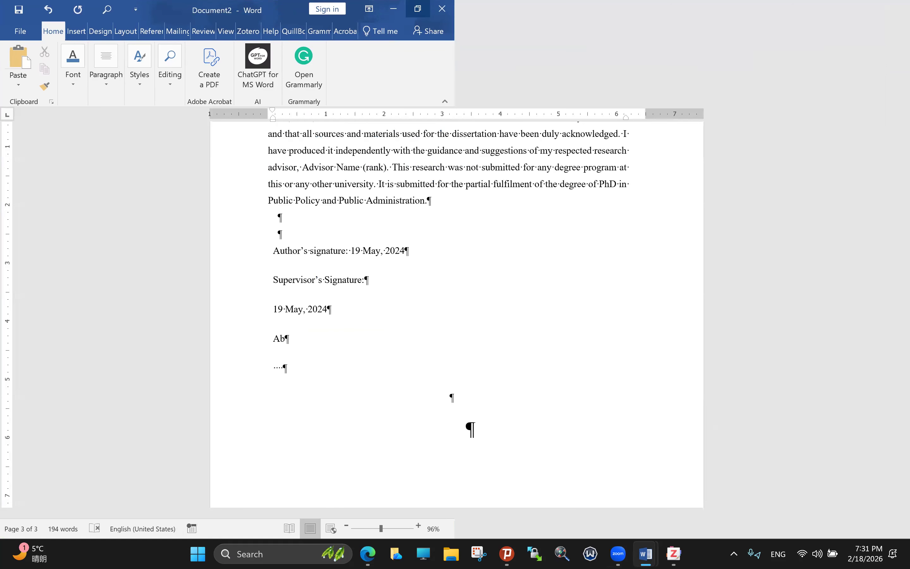
# Step: Maximise Document2 and paste a copy of the declaration paragraph below the '...' line
pyautogui.press('super+Up')
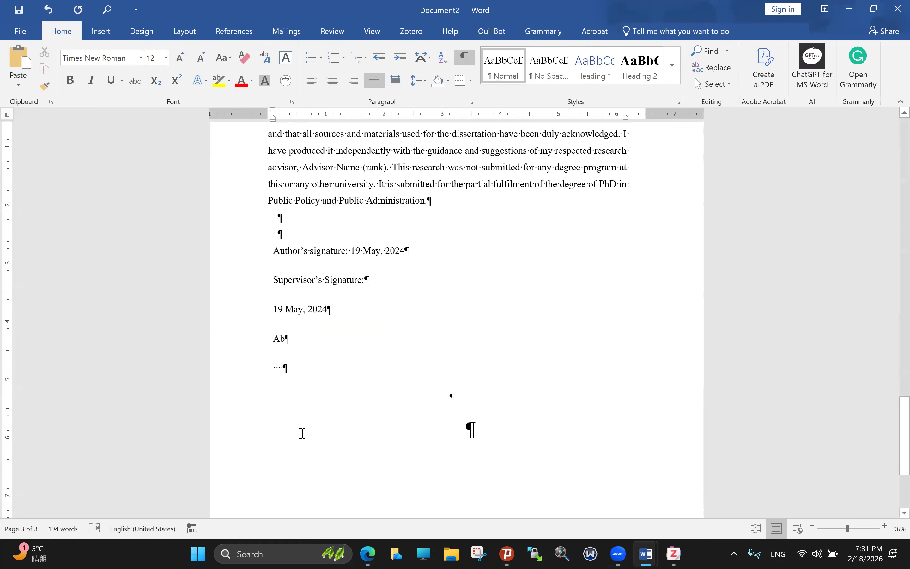
pyautogui.scroll(3, 279, 466)
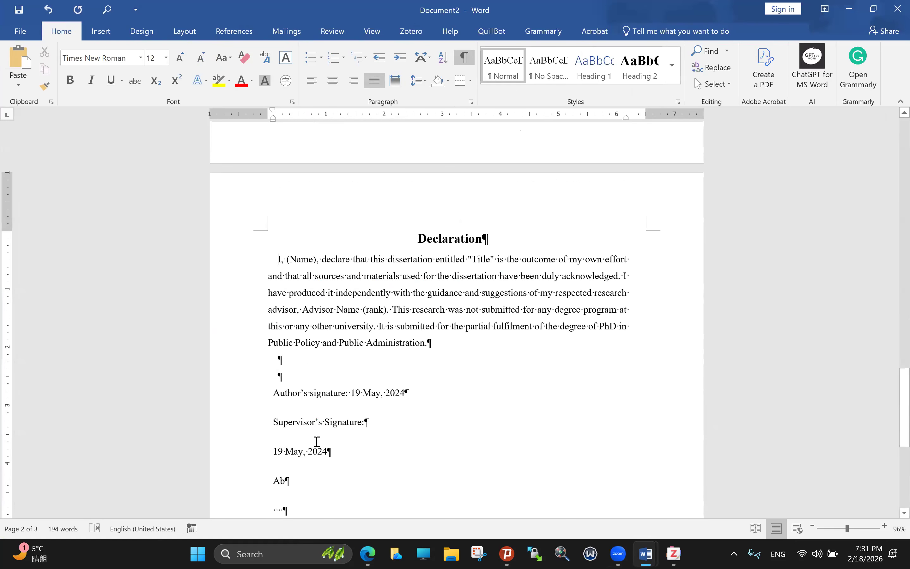
pyautogui.moveTo(272, 355); pyautogui.dragTo(462, 453)
pyautogui.hotkey('ctrl', 'c')
pyautogui.scroll(-2, 463, 454)
pyautogui.scroll(-1, 465, 458)
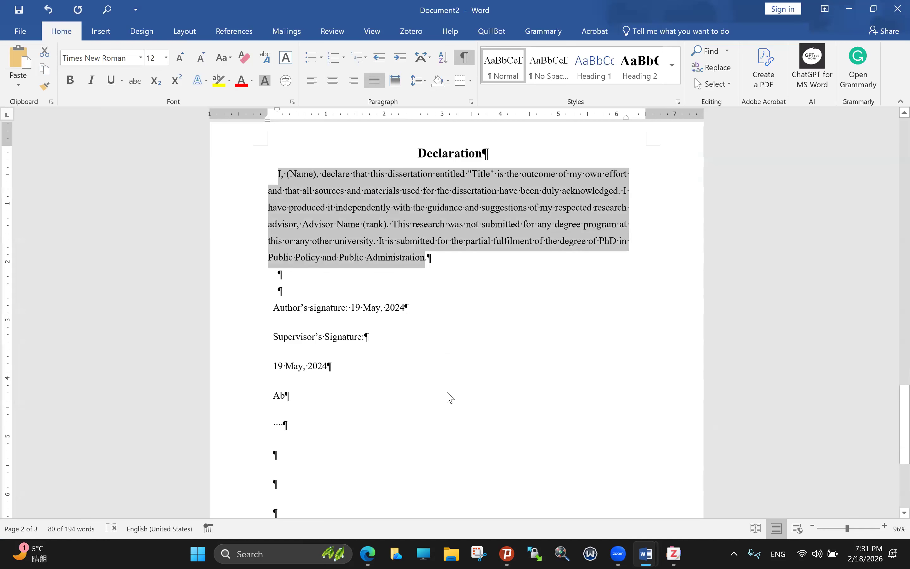
pyautogui.hotkey('ctrl', 'v')
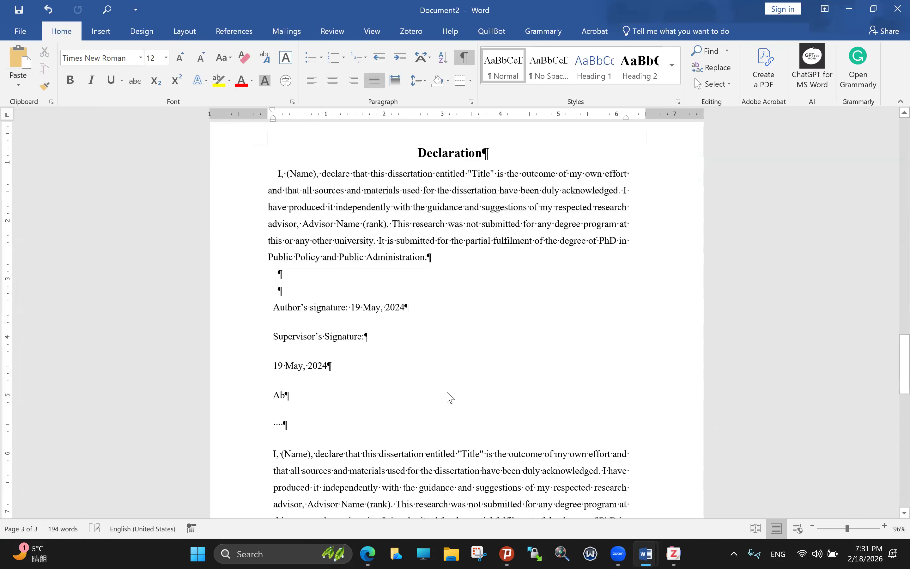
pyautogui.scroll(-3, 450, 397)
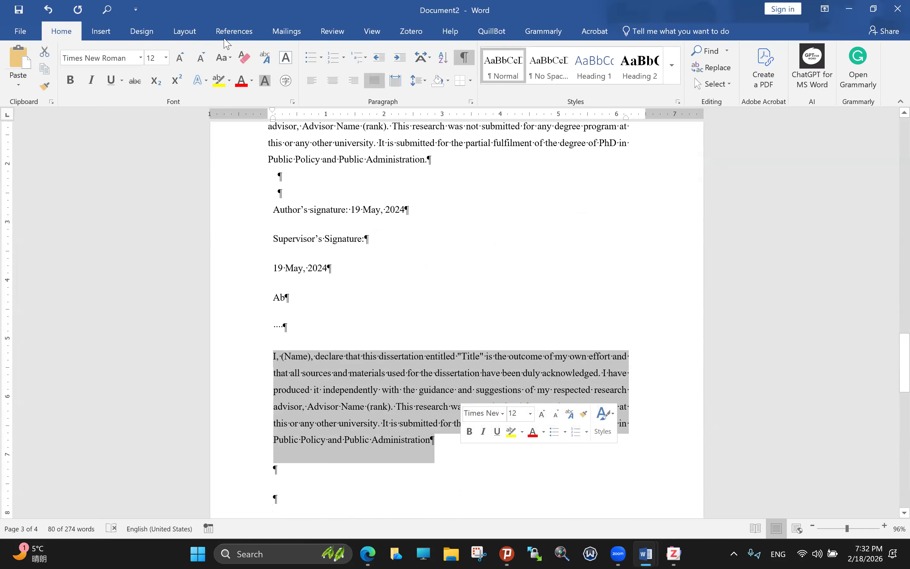
# Step: Browse the Layout, References, Design, Review, View and Insert ribbons, ending on Home
pyautogui.click(186, 31)
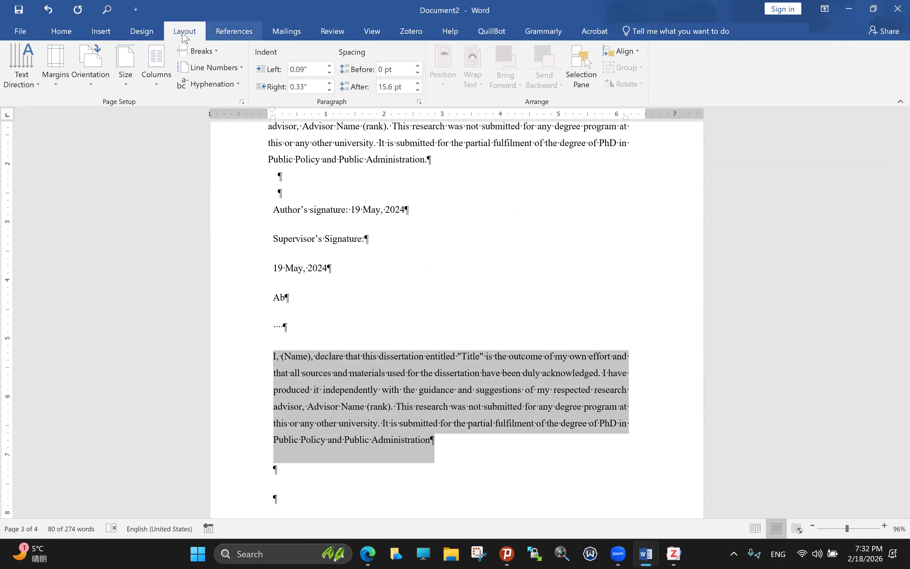
pyautogui.click(230, 33)
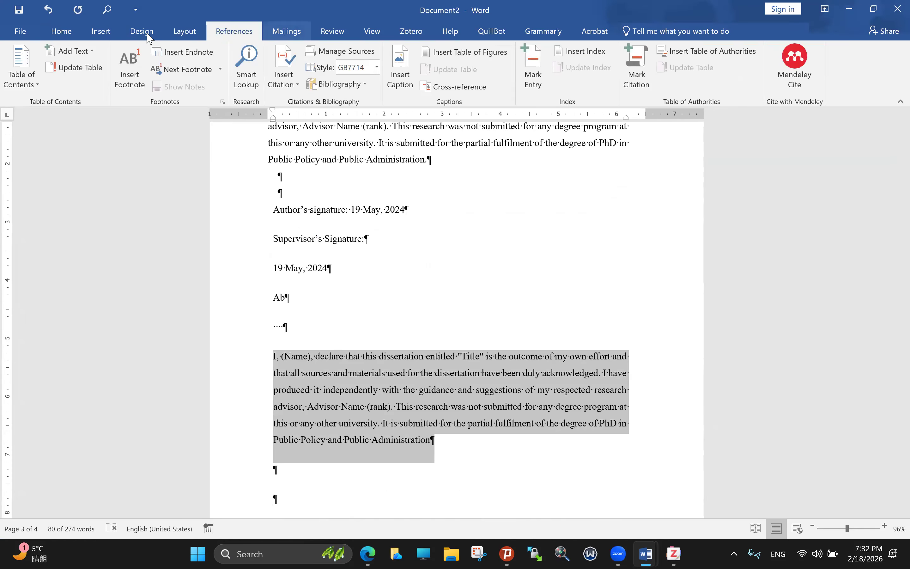
pyautogui.scroll(-1, 148, 37)
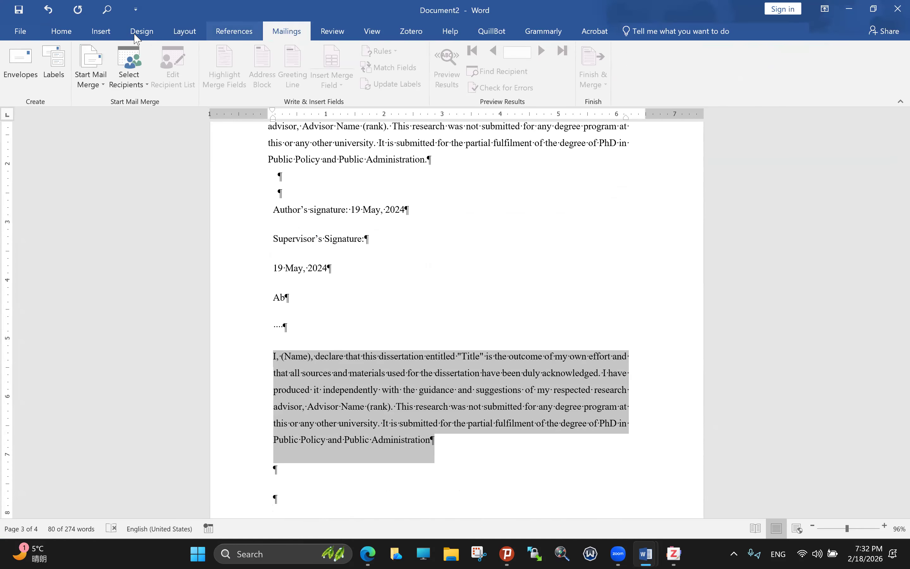
pyautogui.click(136, 34)
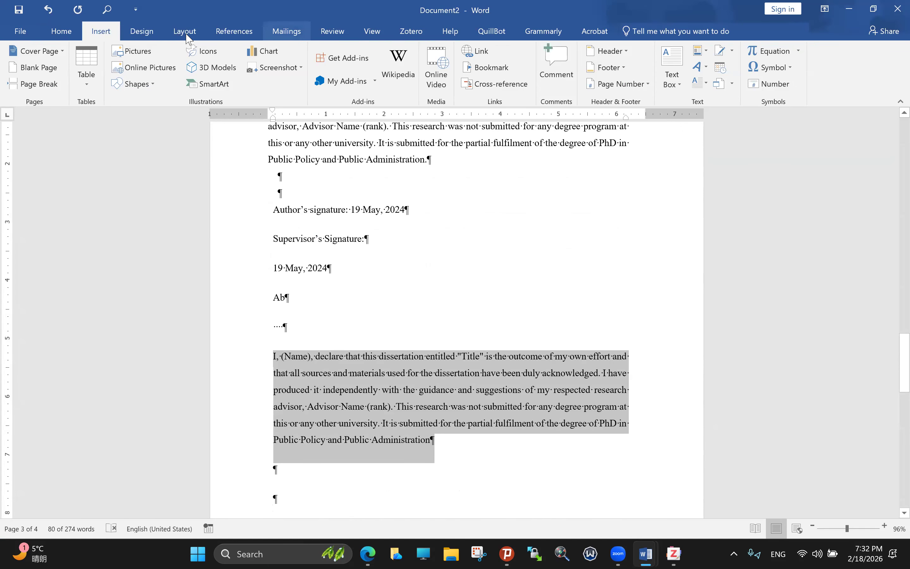
pyautogui.click(185, 32)
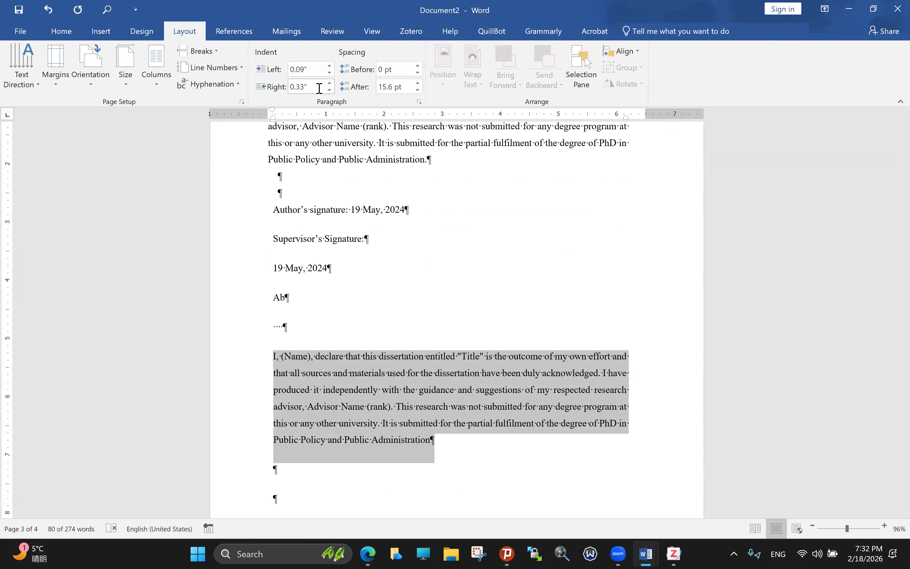
pyautogui.click(340, 28)
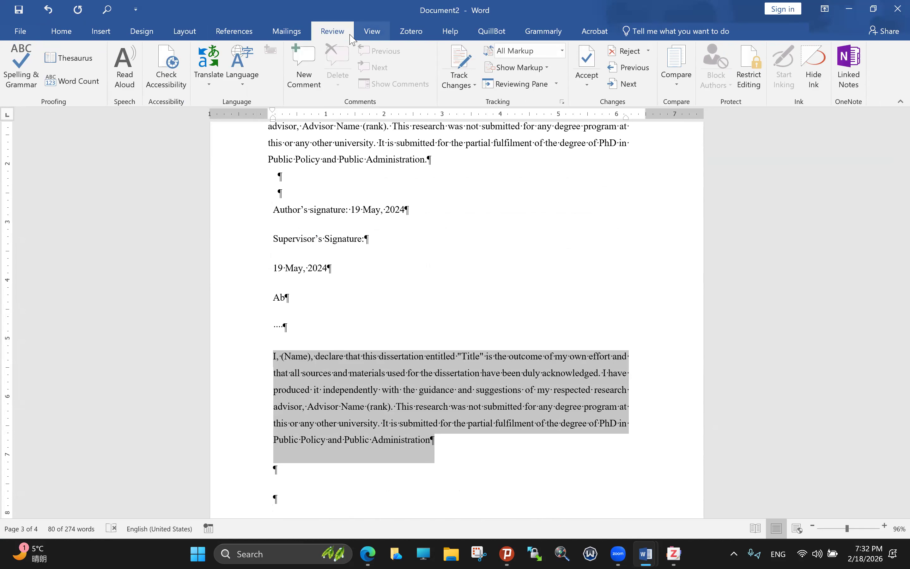
pyautogui.click(362, 33)
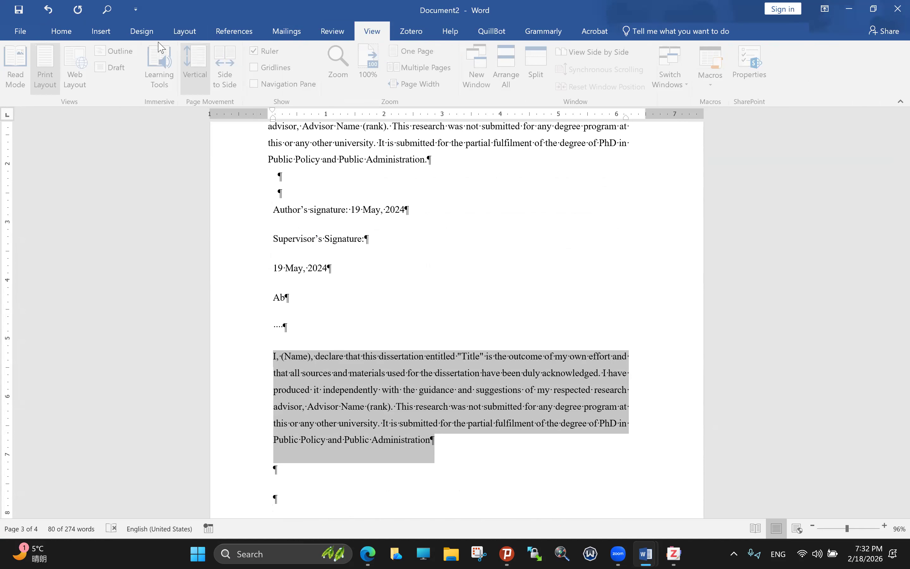
pyautogui.click(109, 39)
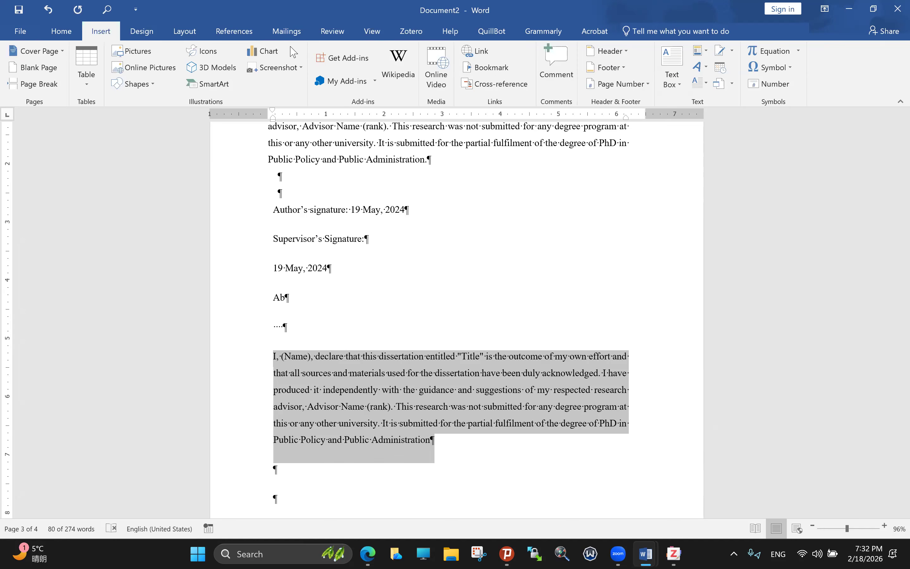
pyautogui.click(272, 105)
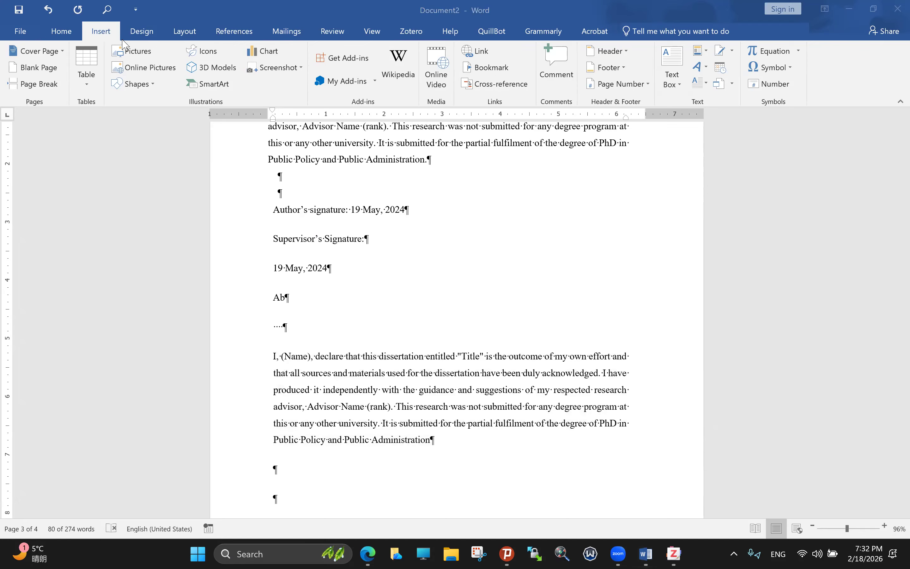
pyautogui.click(60, 36)
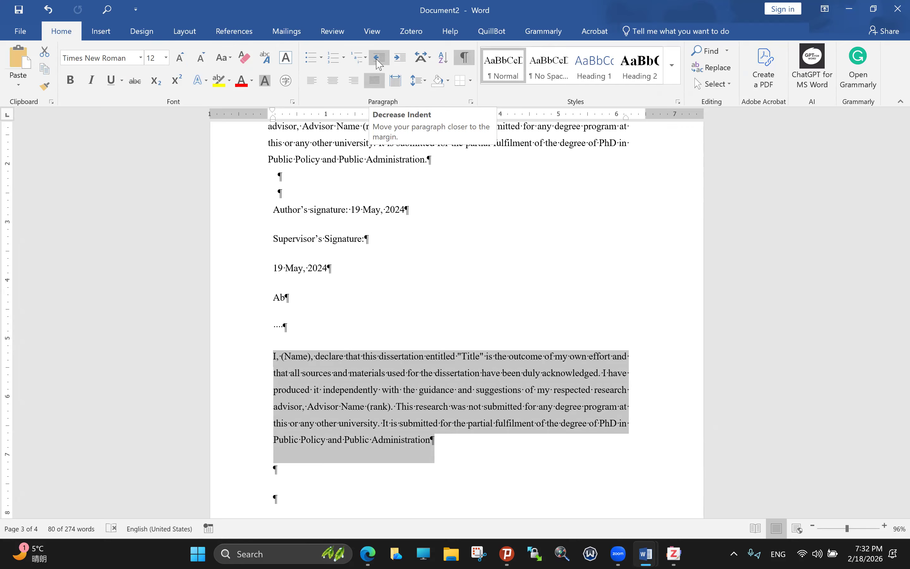
# Step: Try Increase Indent on the declaration paragraph and undo it, then inspect the line spacing choices
pyautogui.click(400, 58)
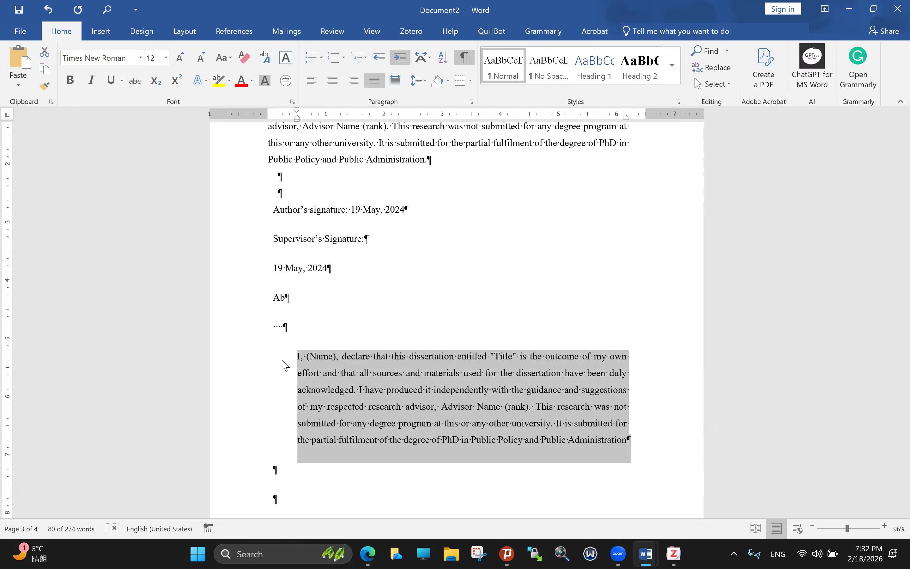
pyautogui.hotkey('ctrl', 'z')
pyautogui.click(400, 58)
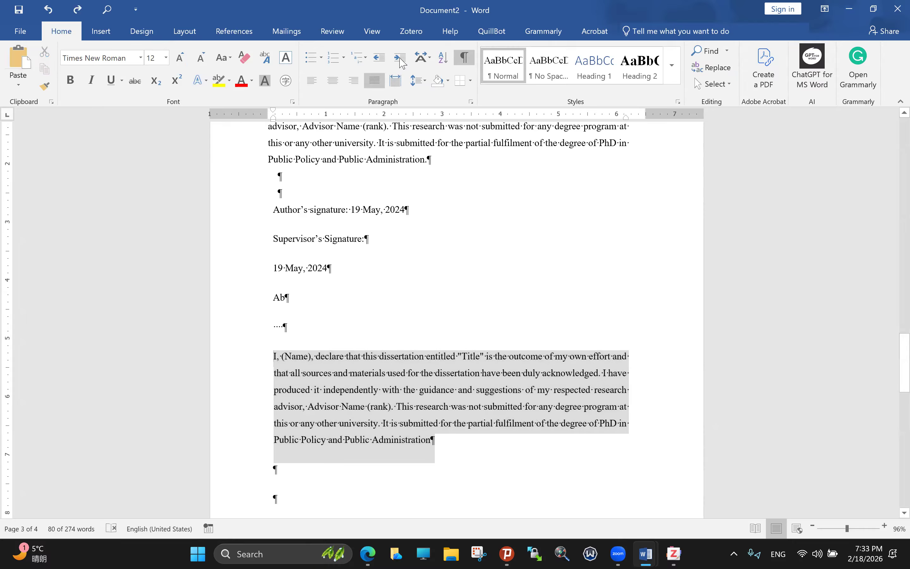
pyautogui.press('Left')
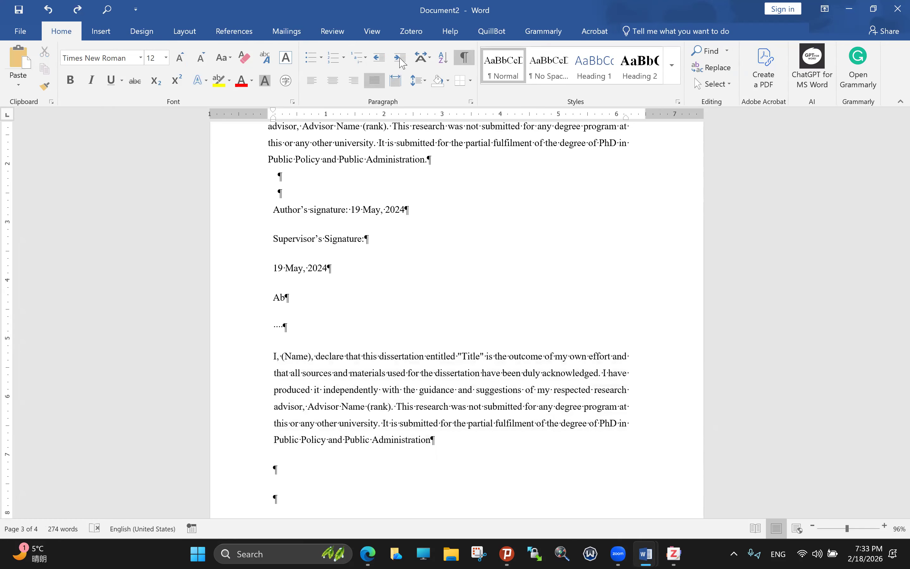
pyautogui.click(402, 63)
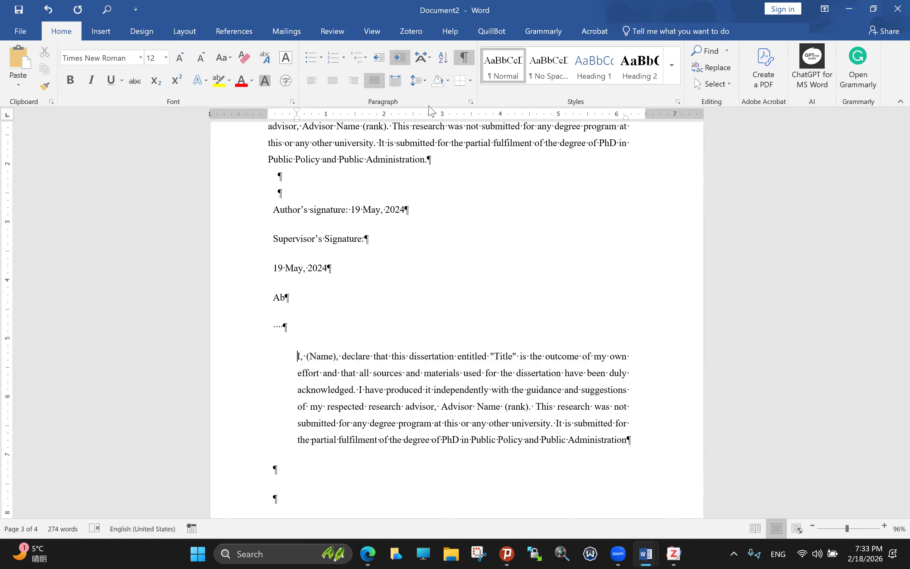
pyautogui.hotkey('ctrl', 'z')
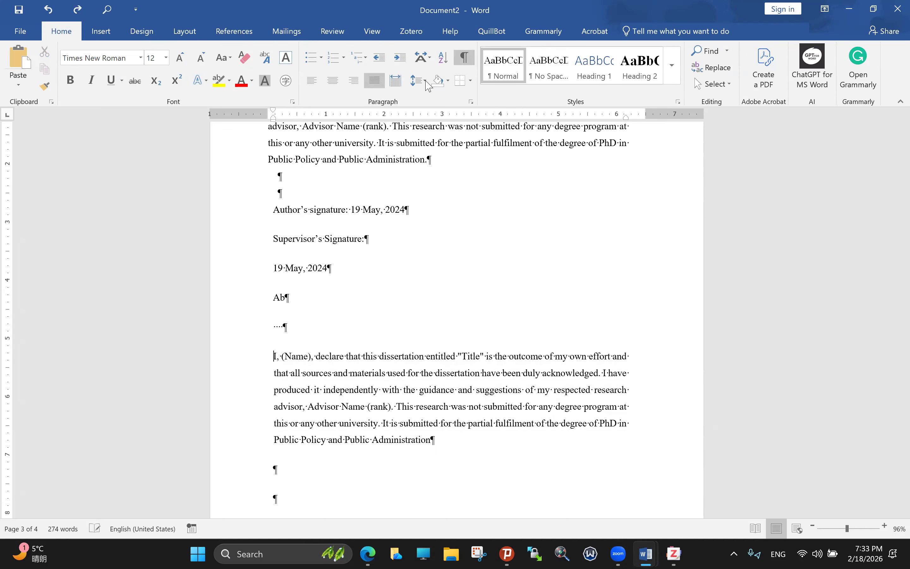
pyautogui.click(425, 81)
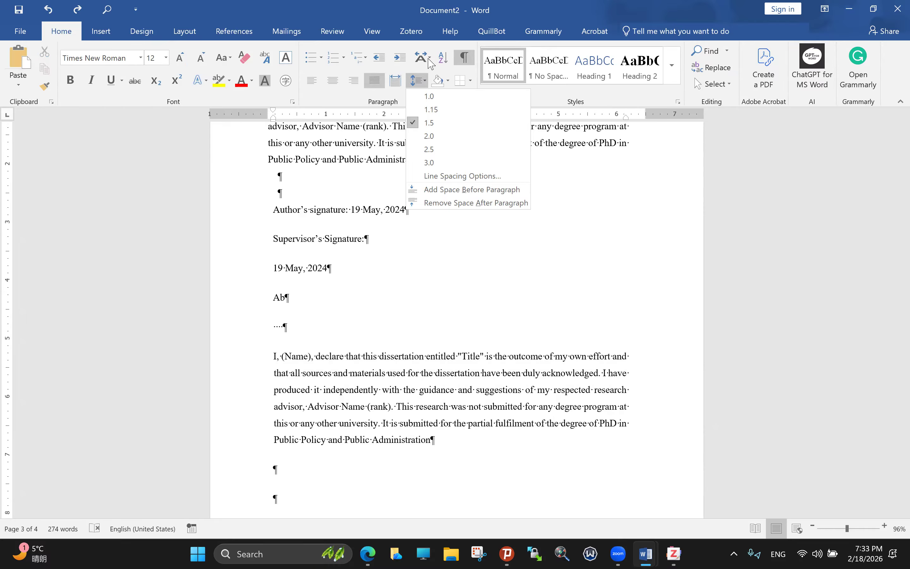
pyautogui.click(429, 61)
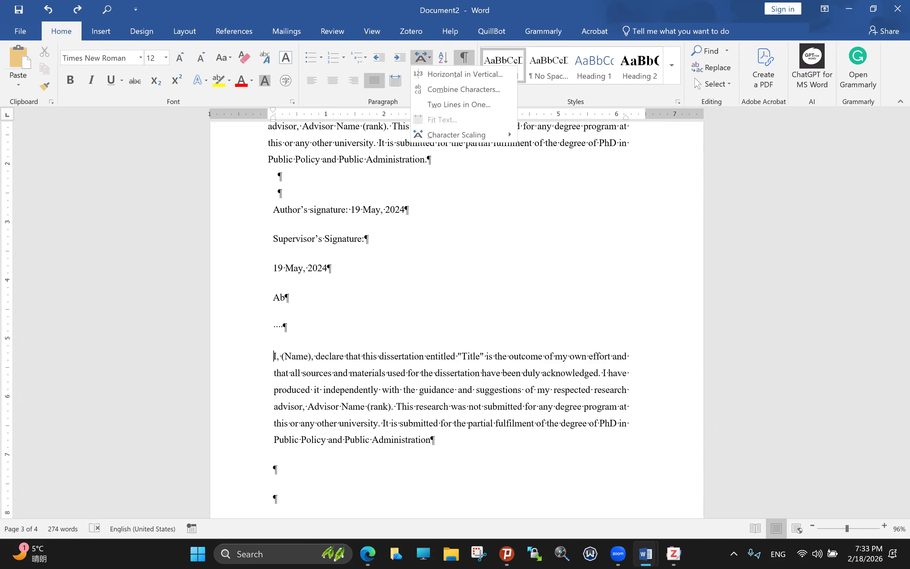
# Step: Check the thesis template, then indent the declaration paragraph's first line with Tab
pyautogui.click(645, 554)
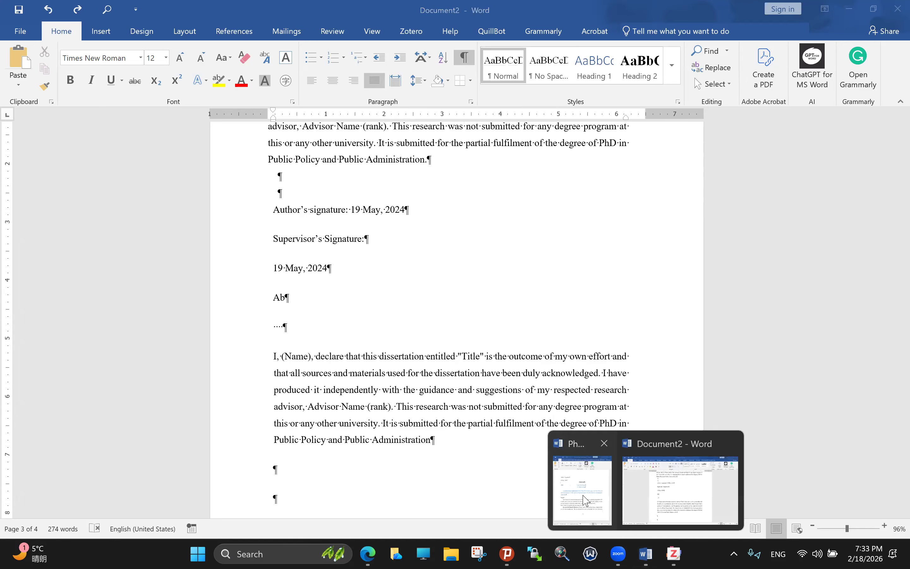
pyautogui.click(586, 476)
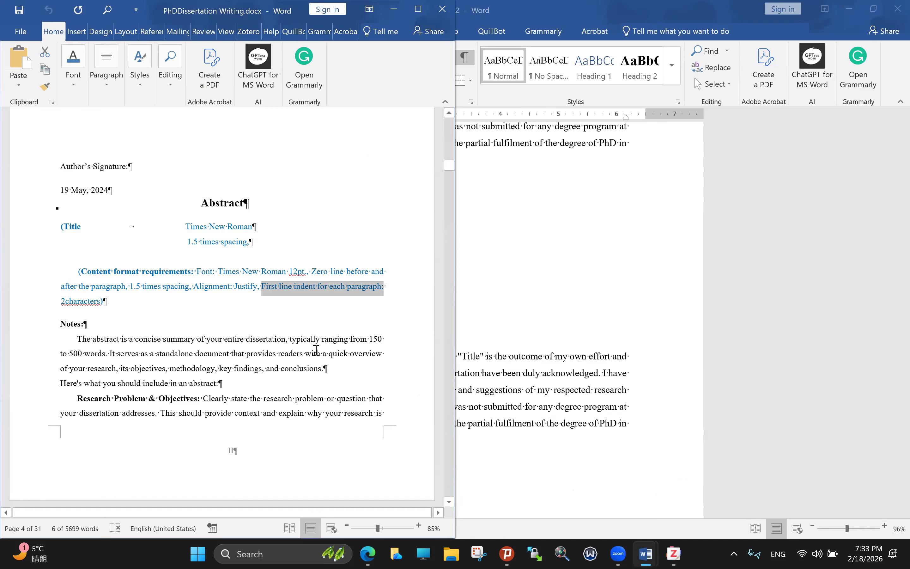
pyautogui.hotkey('alt', 'Tab')
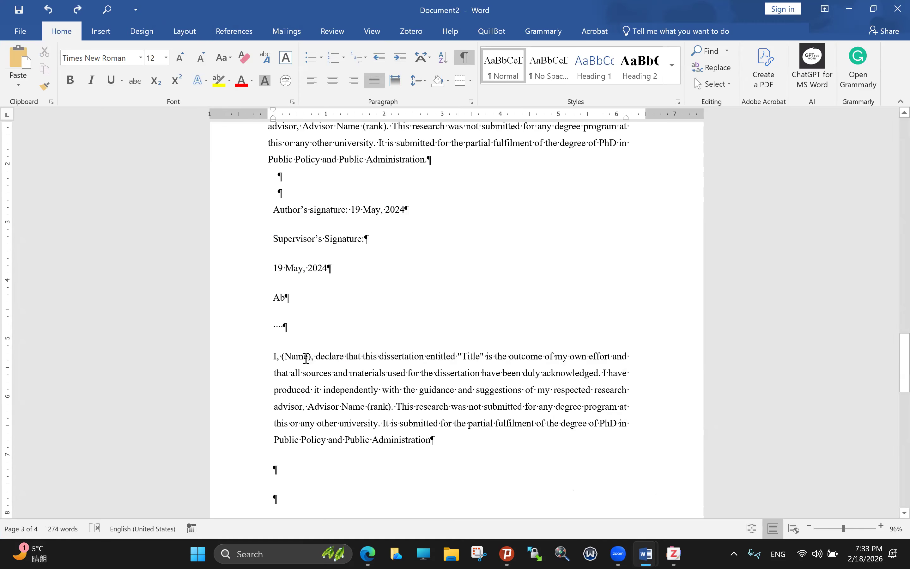
pyautogui.press('Tab')
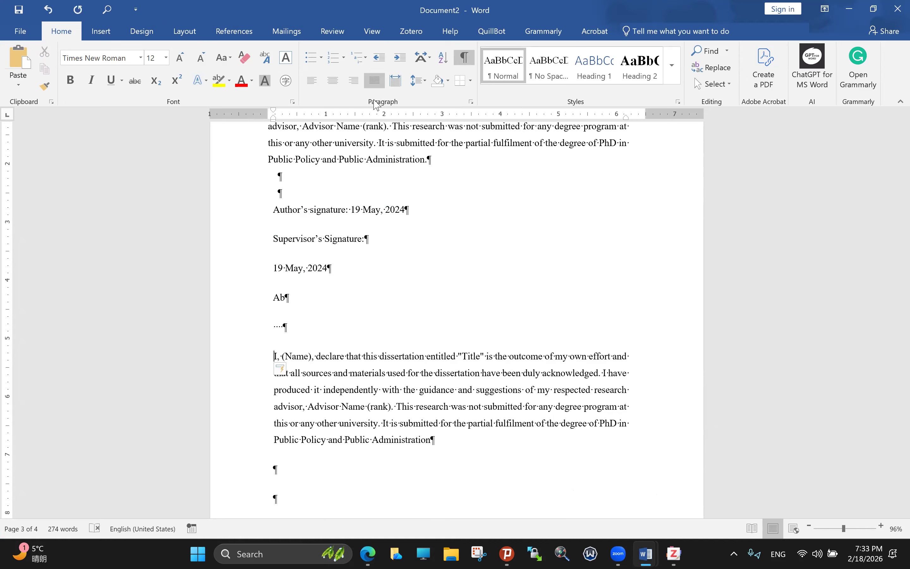
pyautogui.rightClick(280, 357)
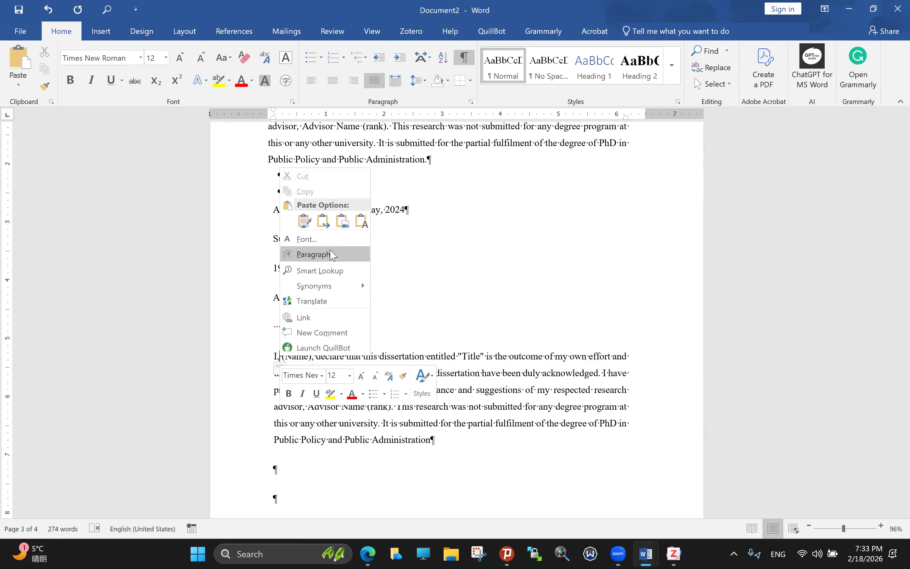
pyautogui.press('Return')
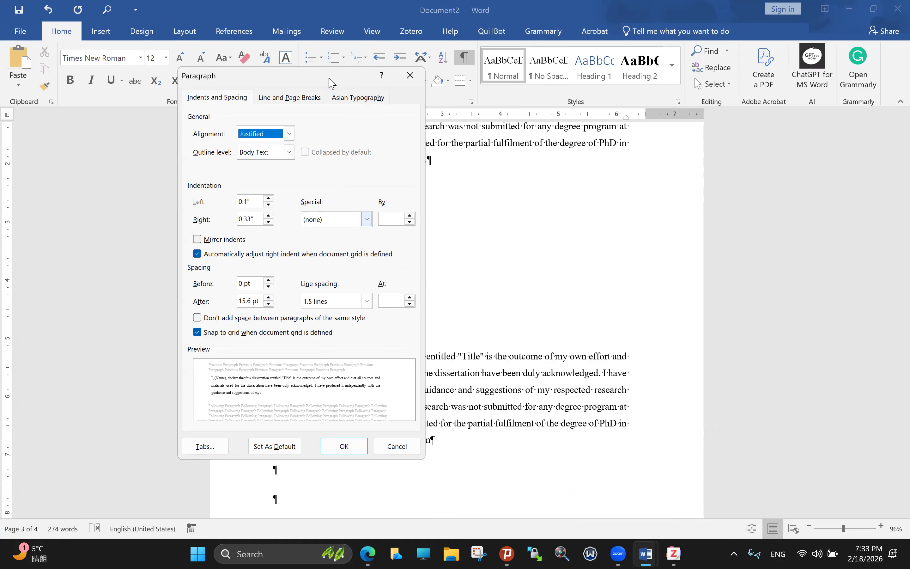
pyautogui.moveTo(331, 83); pyautogui.dragTo(294, 94)
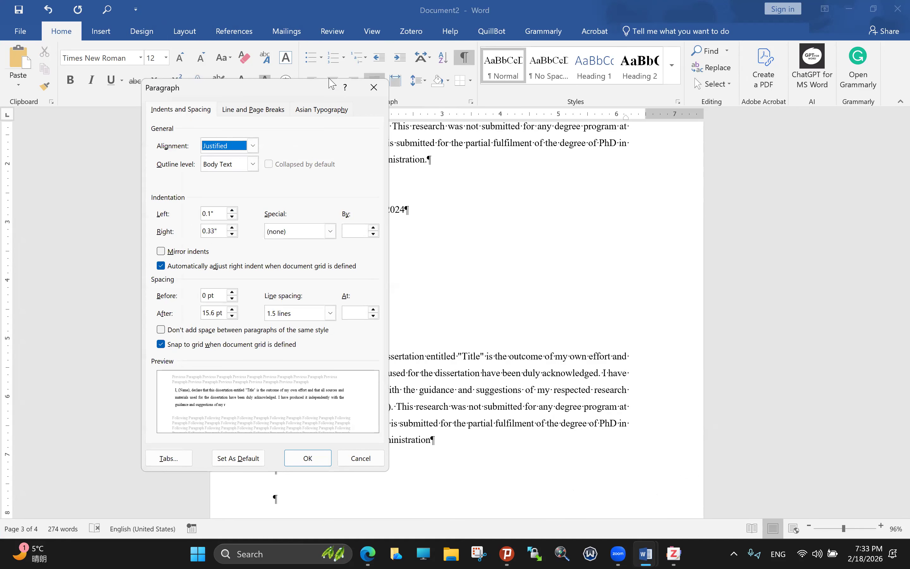
pyautogui.click(645, 554)
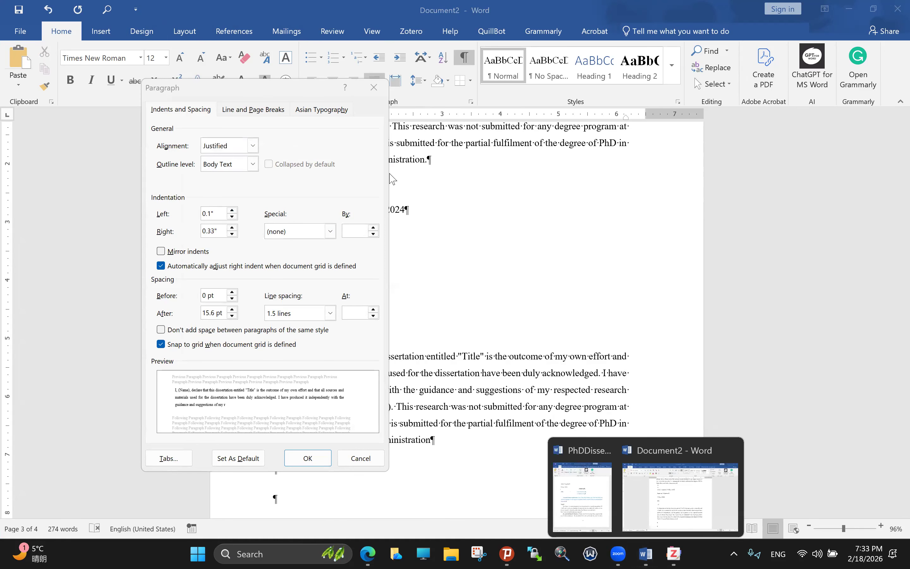
pyautogui.click(354, 468)
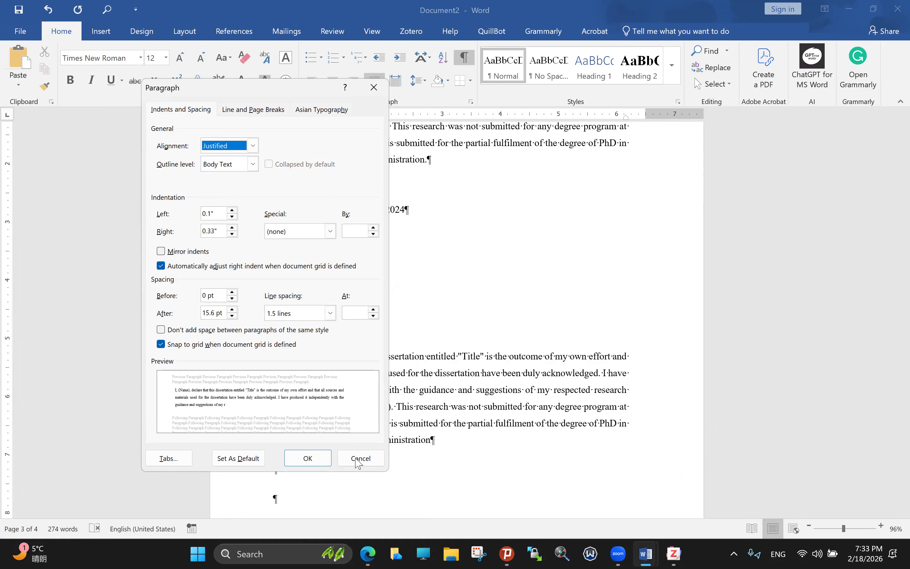
pyautogui.click(360, 458)
pyautogui.rightClick(280, 357)
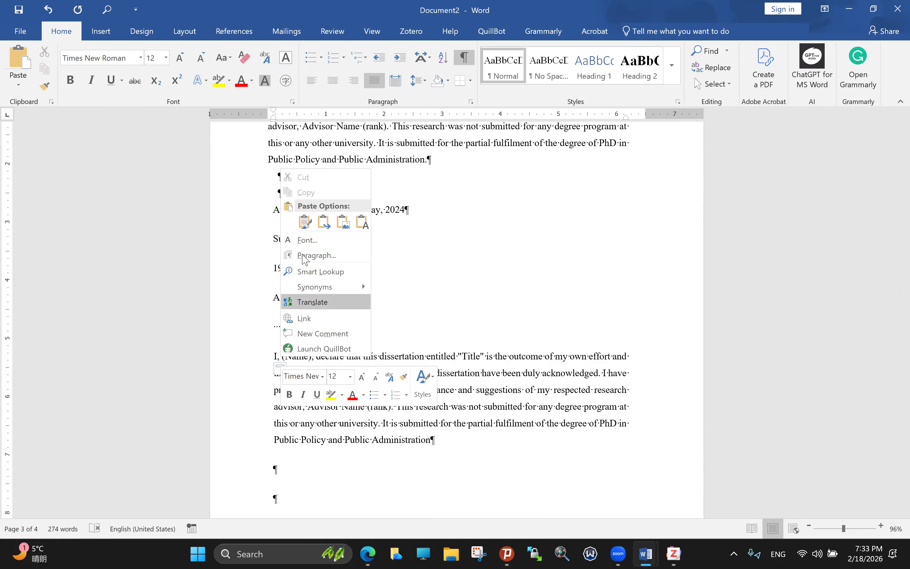
pyautogui.click(158, 91)
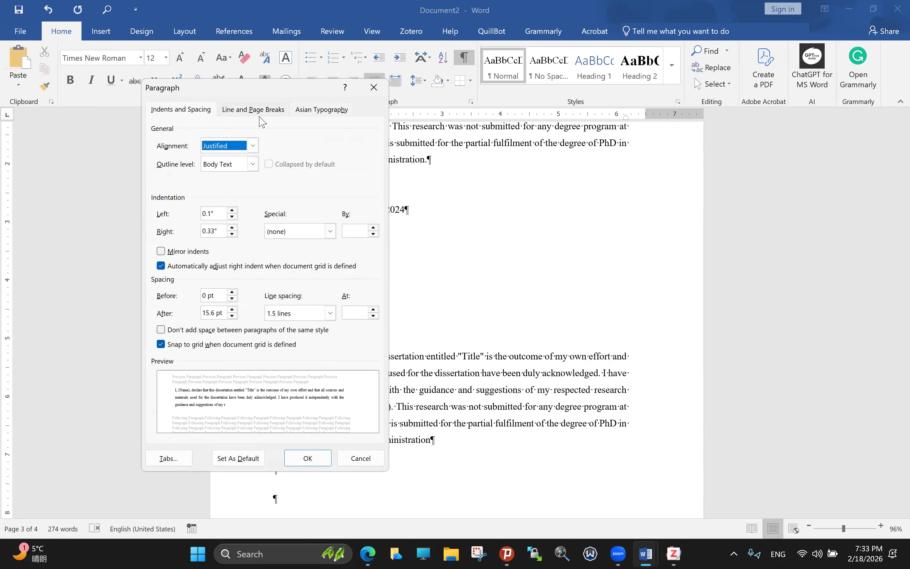
pyautogui.click(253, 109)
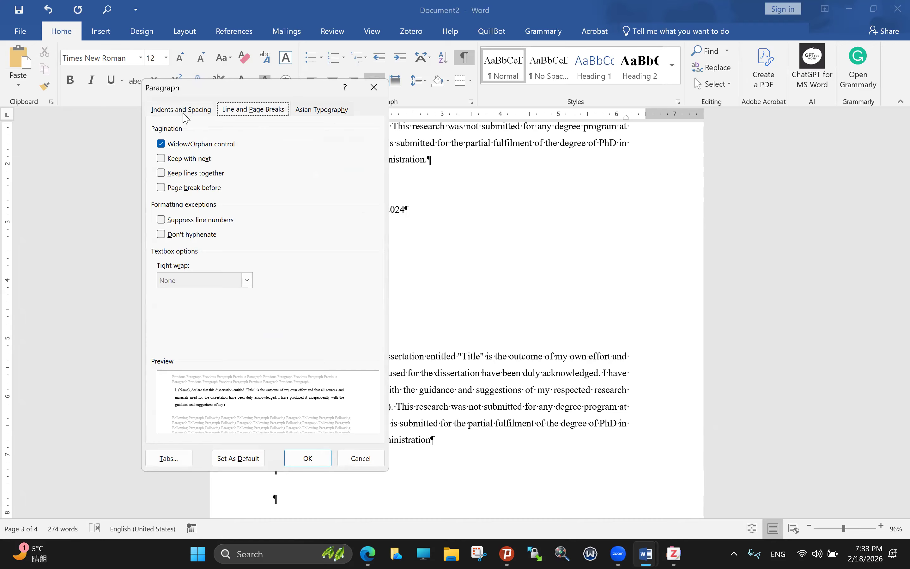
pyautogui.hotkey('ctrl', 'Tab')
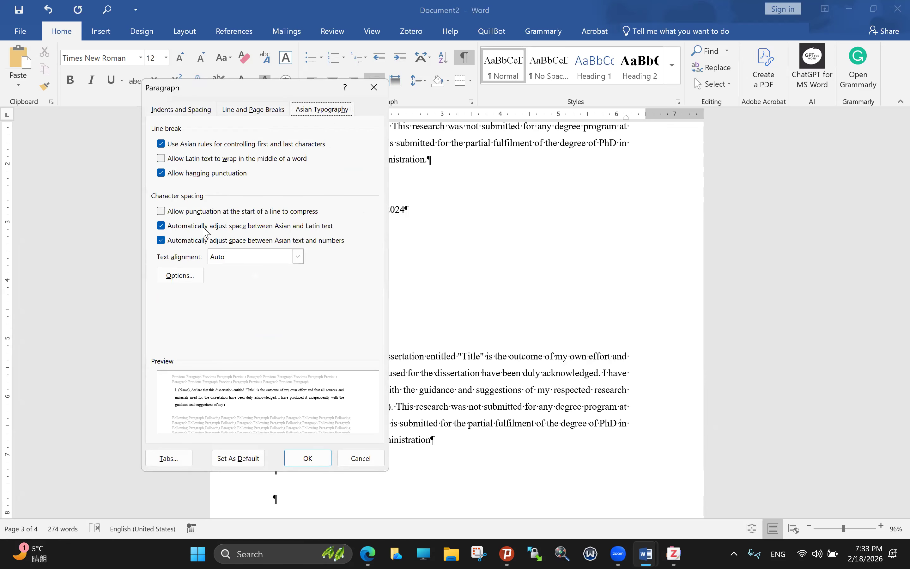
pyautogui.hotkey('ctrl', 'Tab')
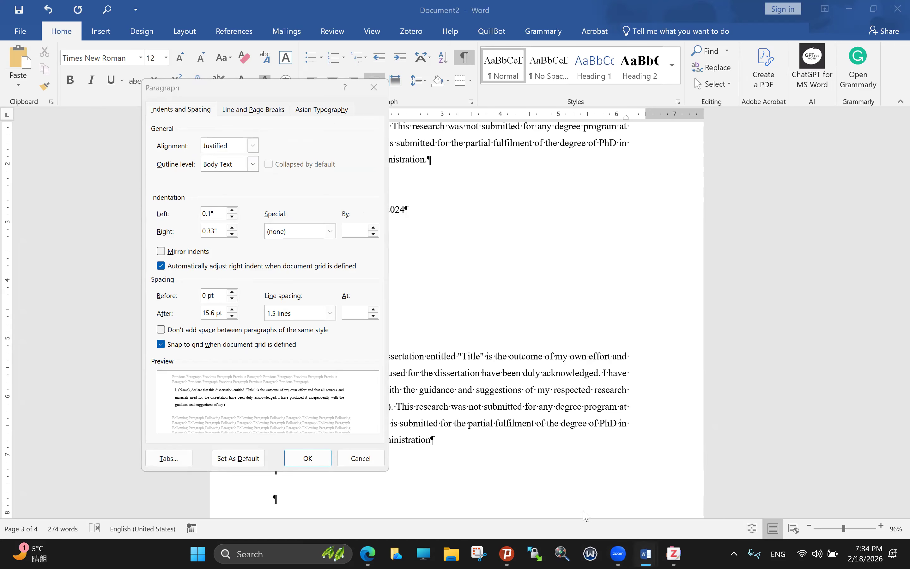
pyautogui.click(646, 553)
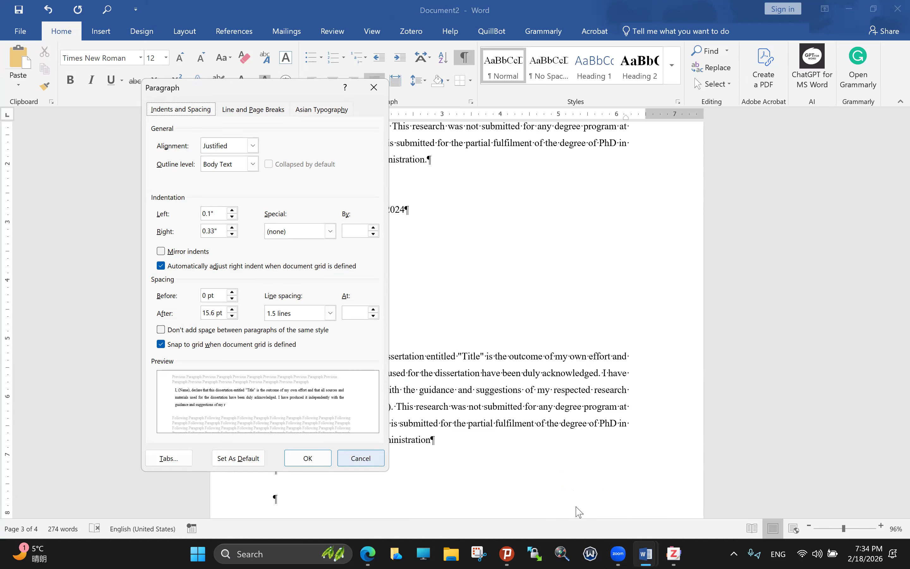
pyautogui.press('Escape')
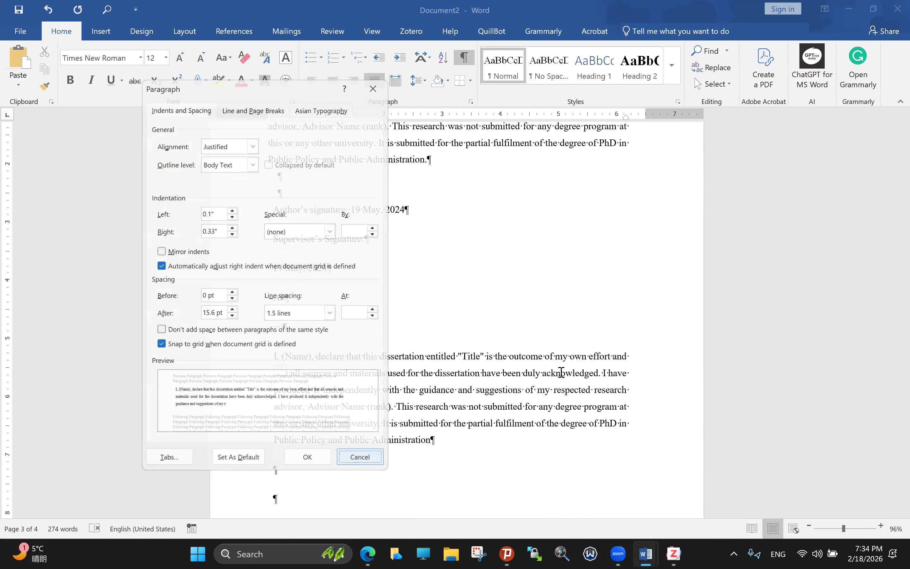
# Step: Toggle the declaration paragraph's first-line indent, finally dragging the ruler marker back to the margin
pyautogui.click(279, 356)
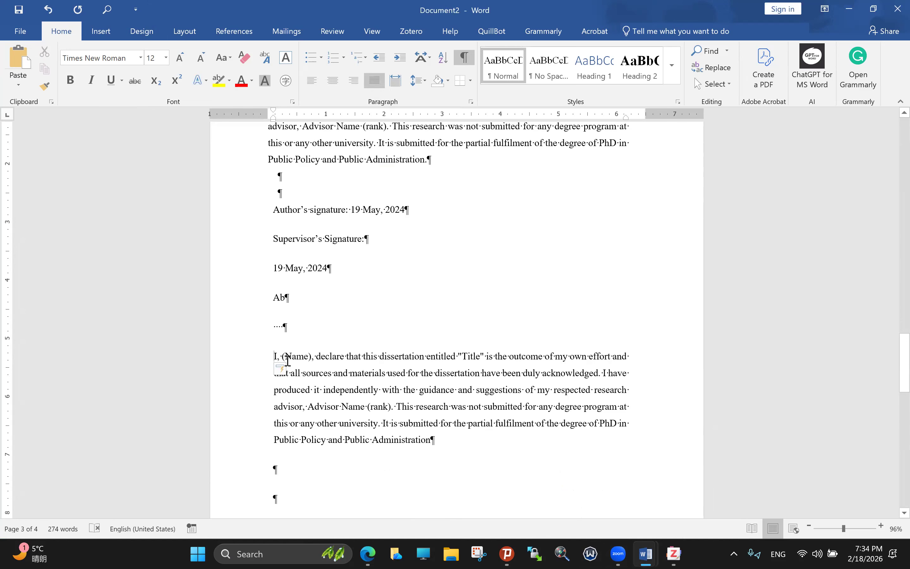
pyautogui.press('Tab')
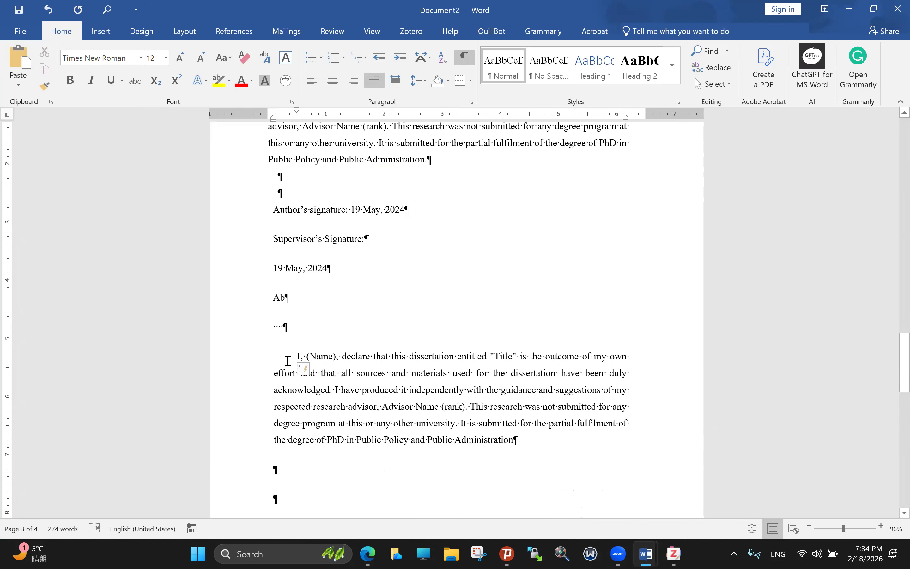
pyautogui.hotkey('ctrl', 'z')
pyautogui.press('Tab')
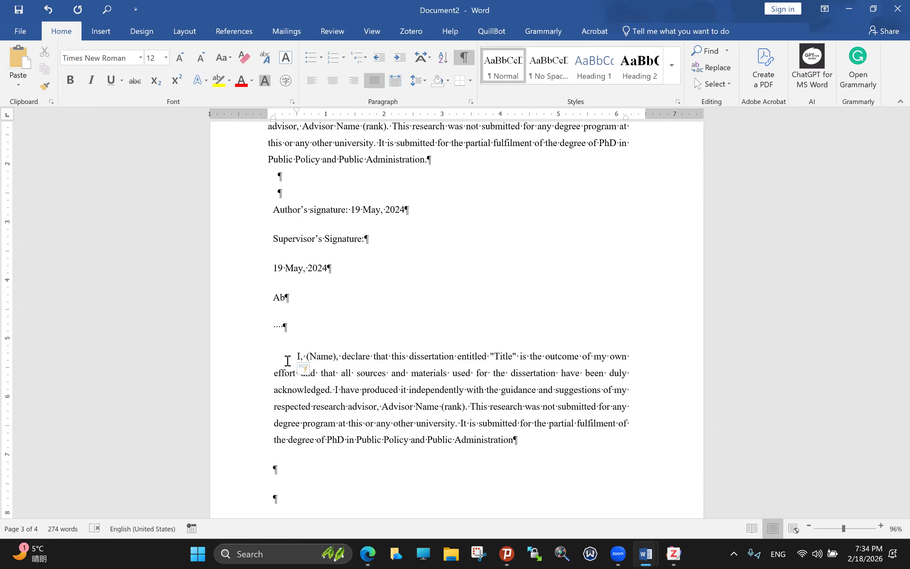
pyautogui.press('BackSpace')
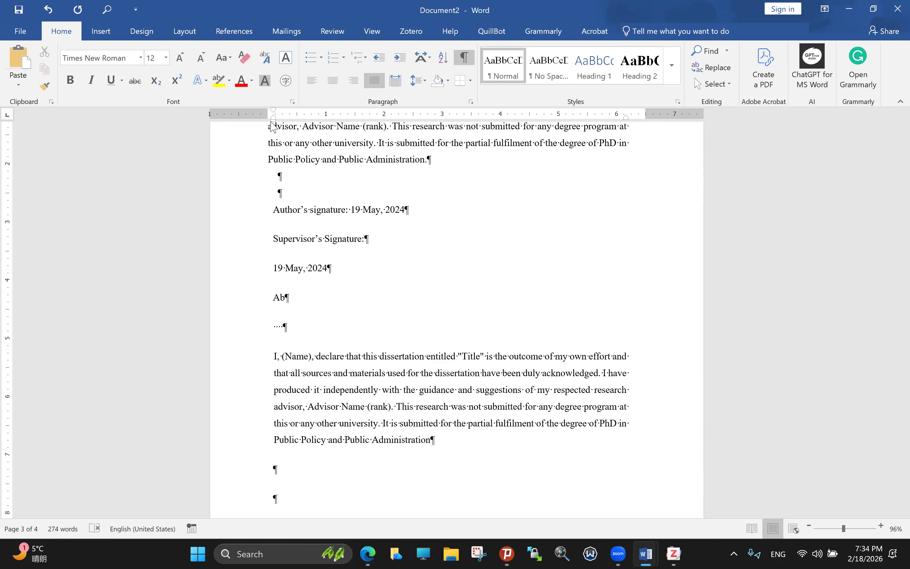
pyautogui.moveTo(276, 112); pyautogui.dragTo(299, 119)
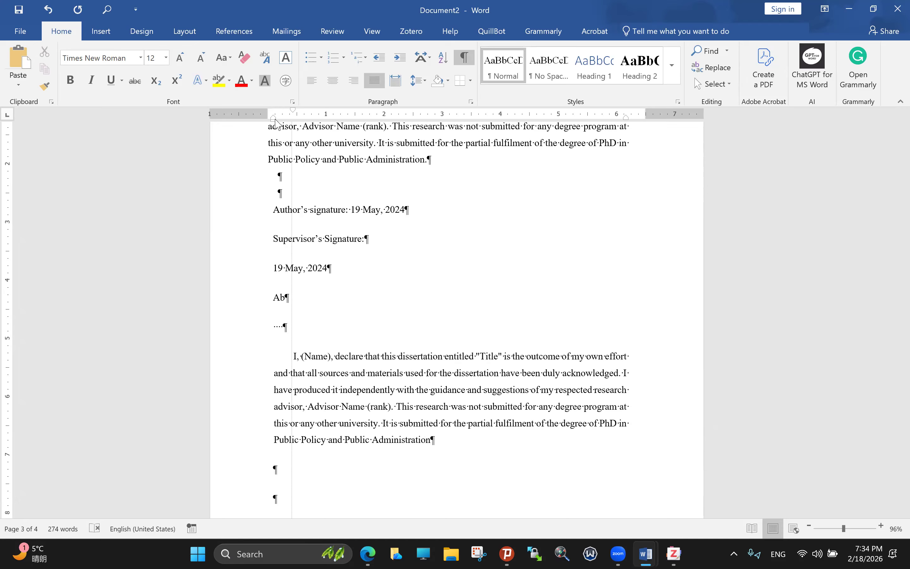
pyautogui.moveTo(297, 111); pyautogui.dragTo(271, 119)
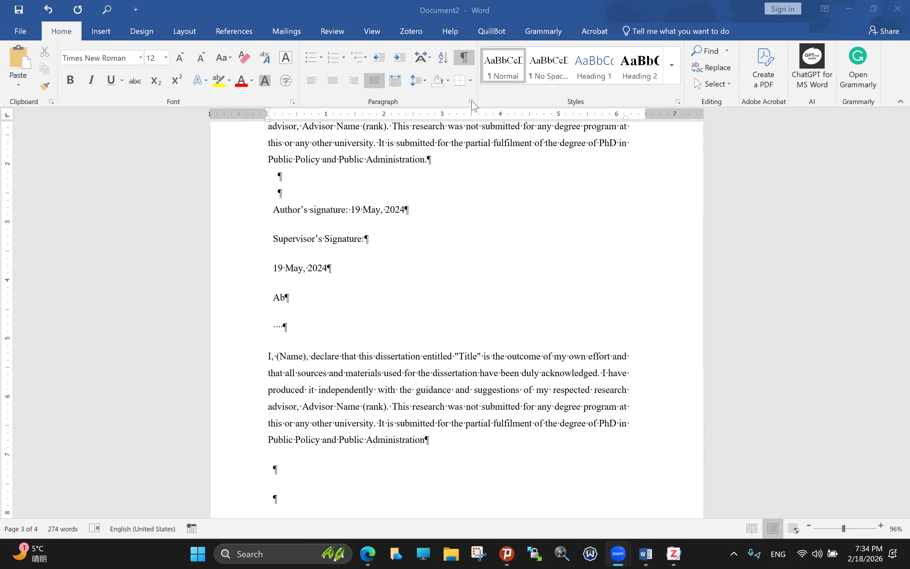
pyautogui.scroll(1, 471, 102)
pyautogui.scroll(1, 411, 157)
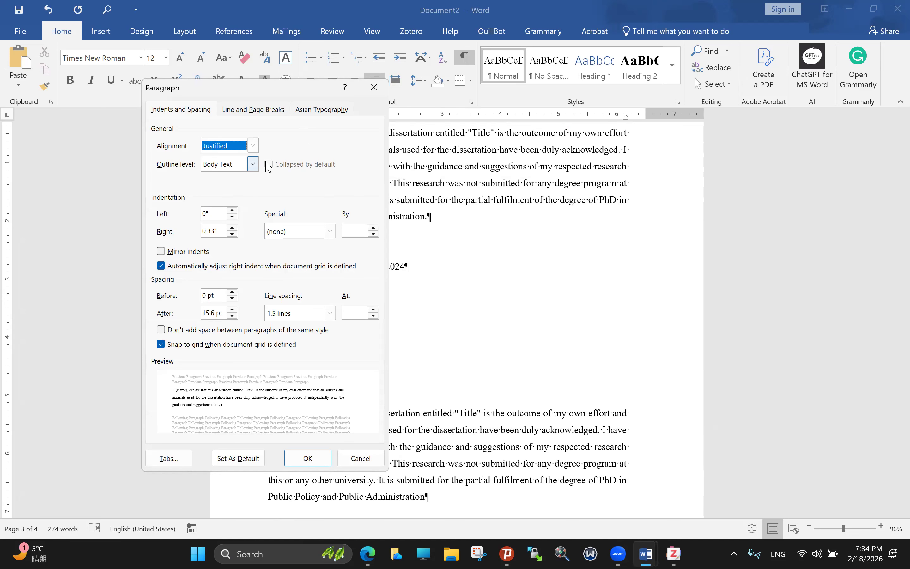
# Step: Keep Body Text outline level and apply a 0.5" first-line indent in the Paragraph dialog
pyautogui.click(253, 146)
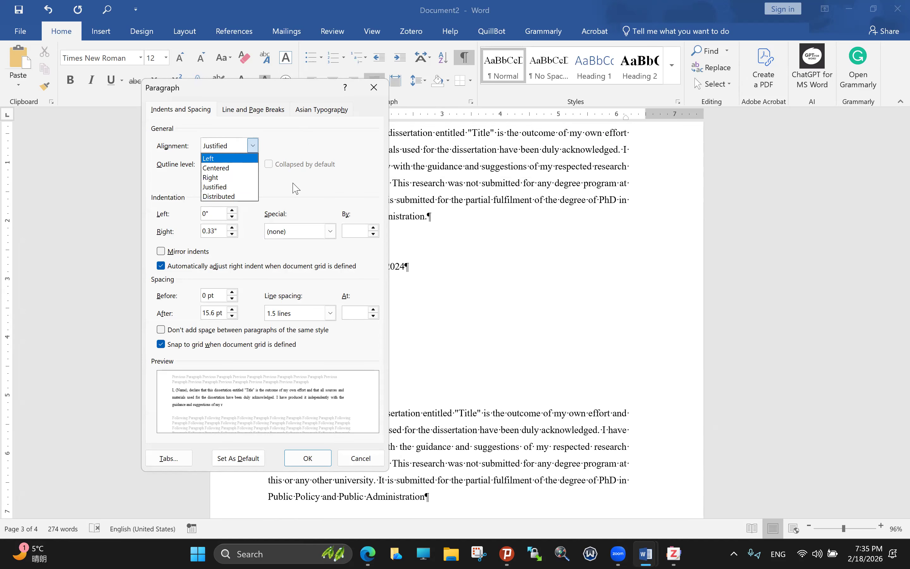
pyautogui.click(263, 217)
pyautogui.click(253, 164)
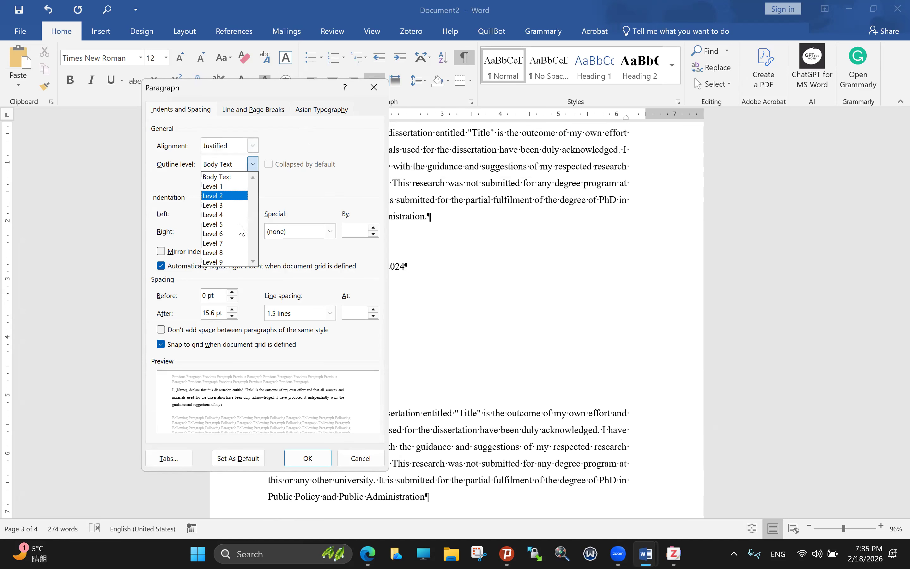
pyautogui.click(246, 323)
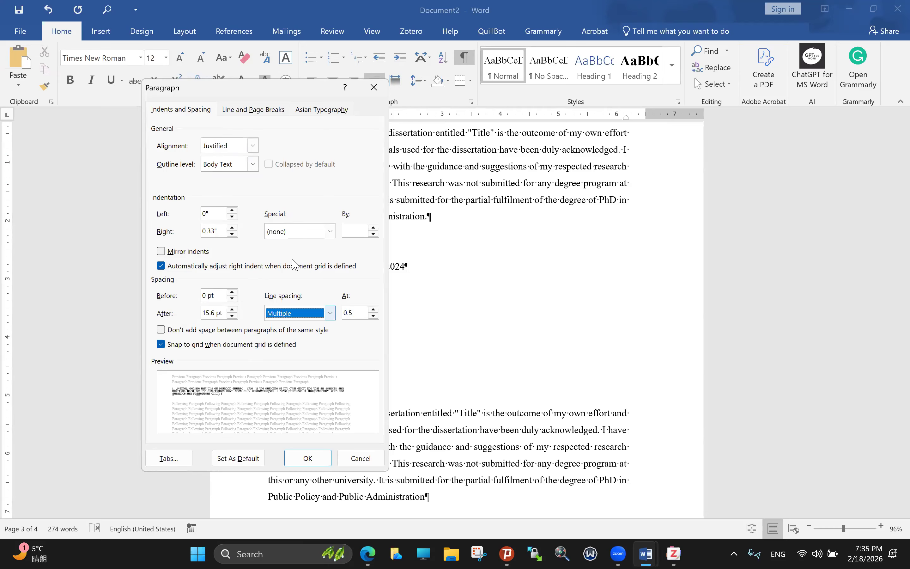
pyautogui.click(297, 232)
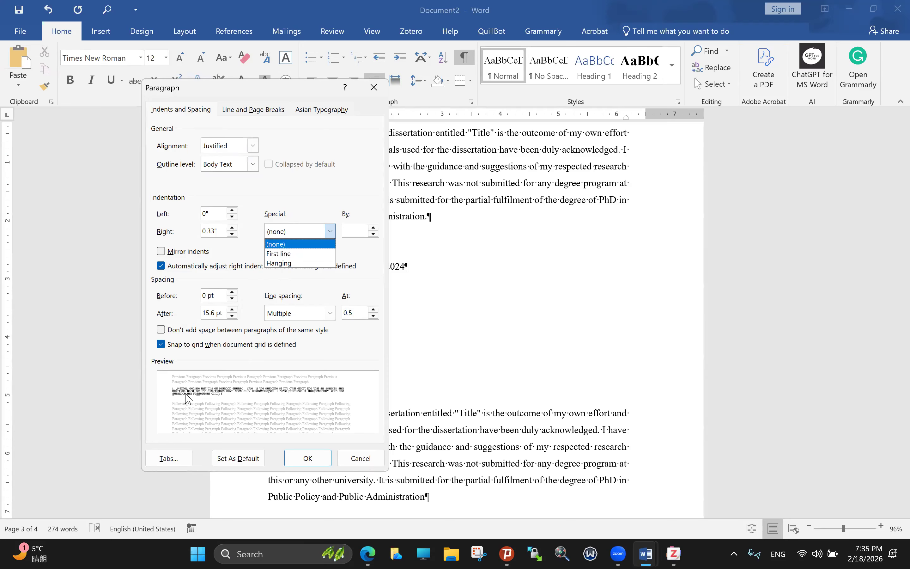
pyautogui.press('Down')
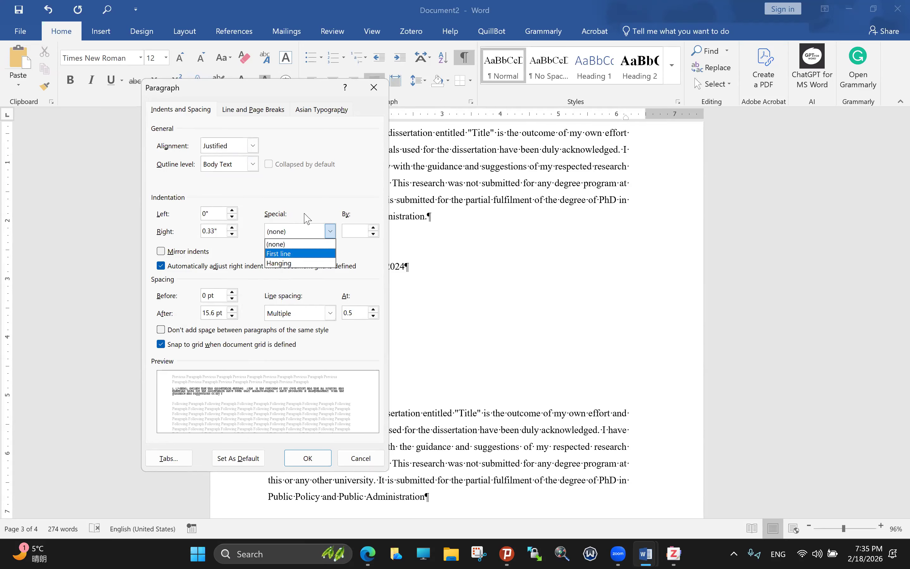
pyautogui.click(277, 226)
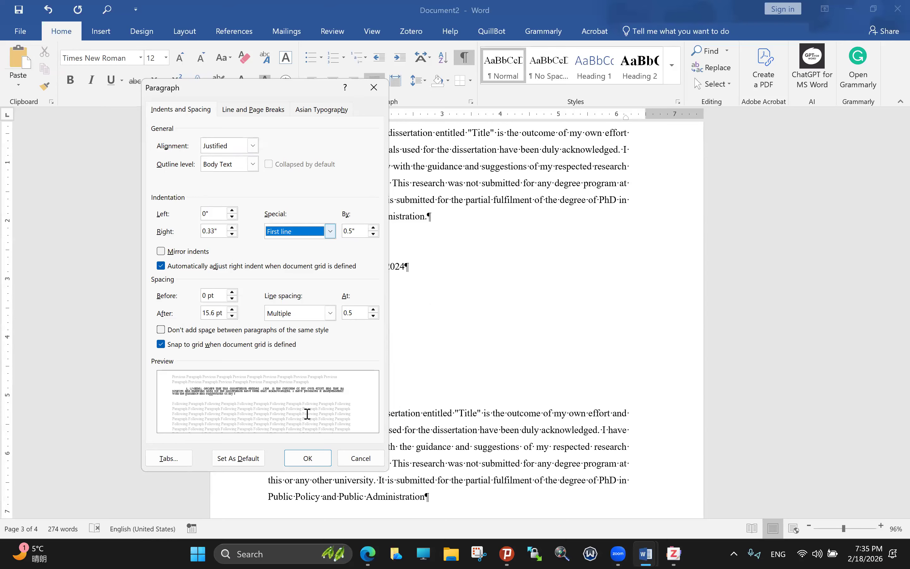
pyautogui.press('Return')
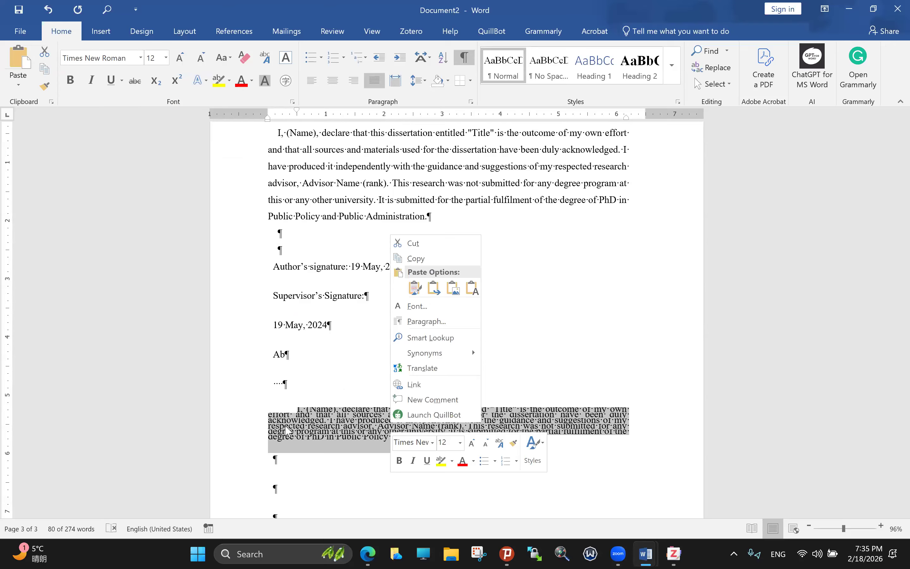
# Step: Undo the squeezed spacing and paste a second declaration copy lower down, reaching 354 words
pyautogui.click(281, 414)
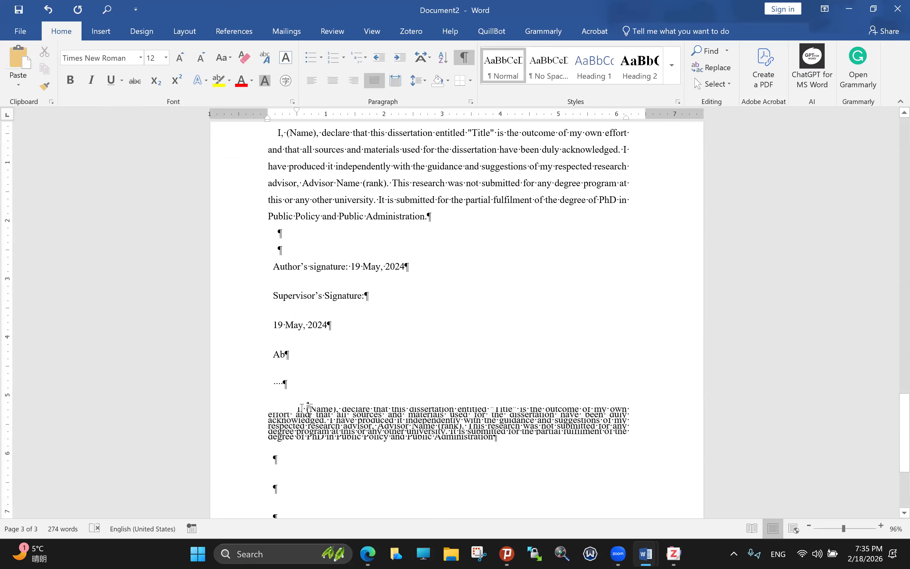
pyautogui.hotkey('ctrl', 'z')
pyautogui.hotkey('ctrl', 'c')
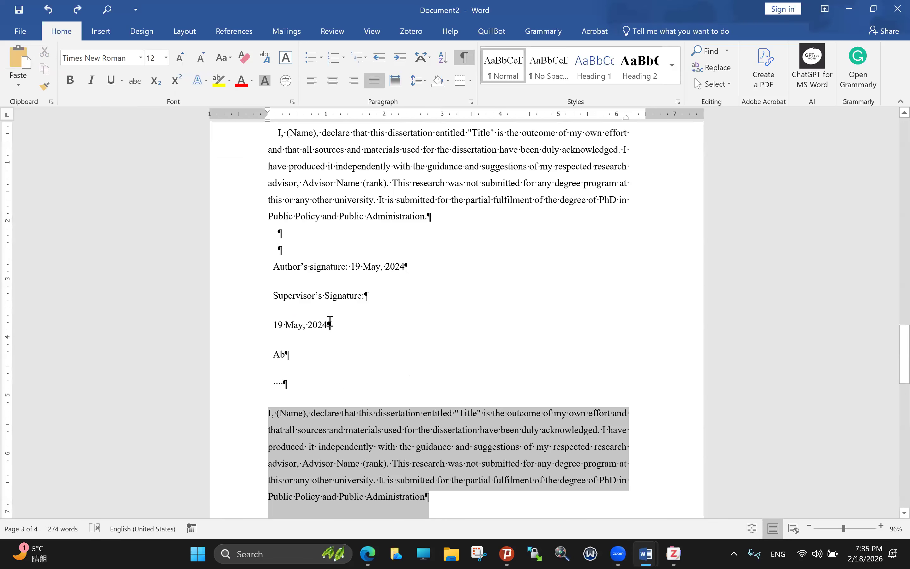
pyautogui.click(342, 344)
pyautogui.scroll(-3, 337, 354)
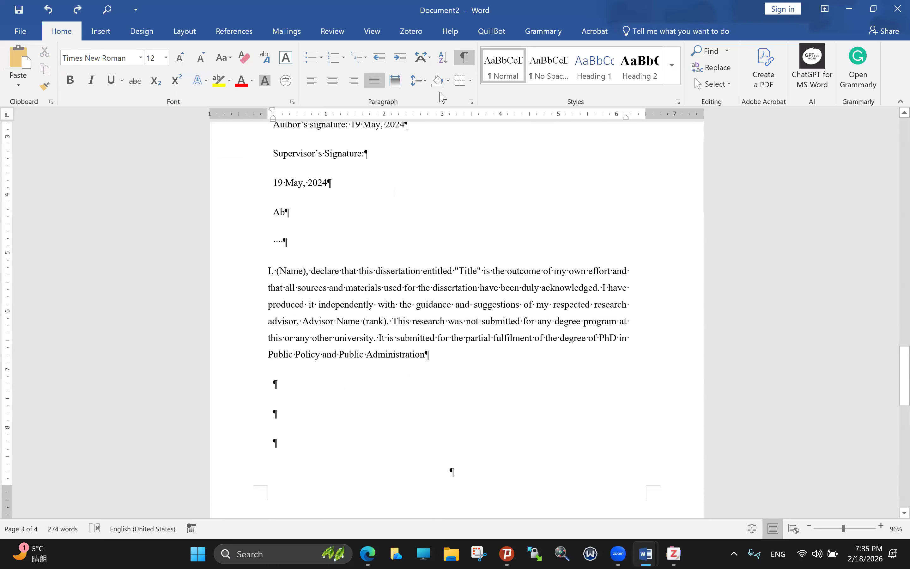
pyautogui.hotkey('ctrl', 'v')
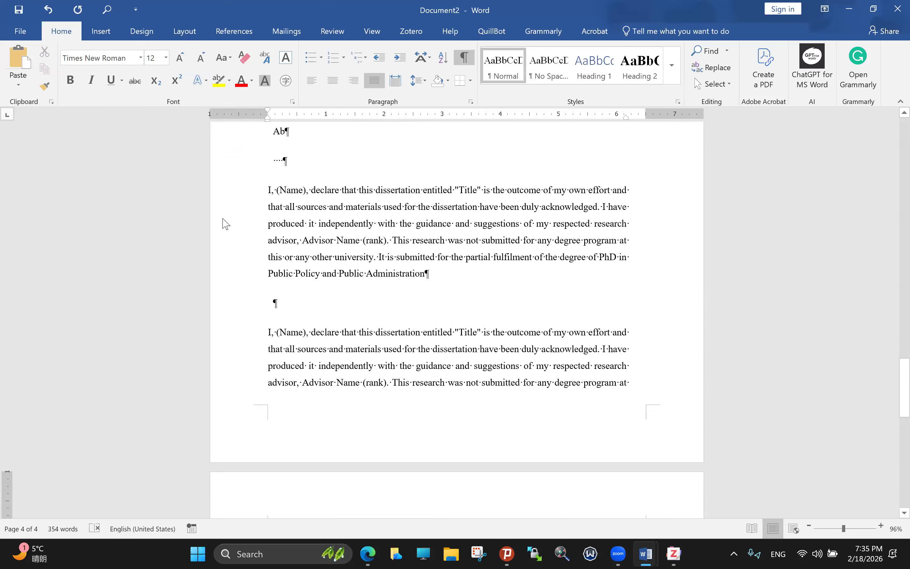
# Step: Set a 2ch first-line indent on the whole first declaration paragraph via Paragraph settings
pyautogui.tripleClick(286, 247)
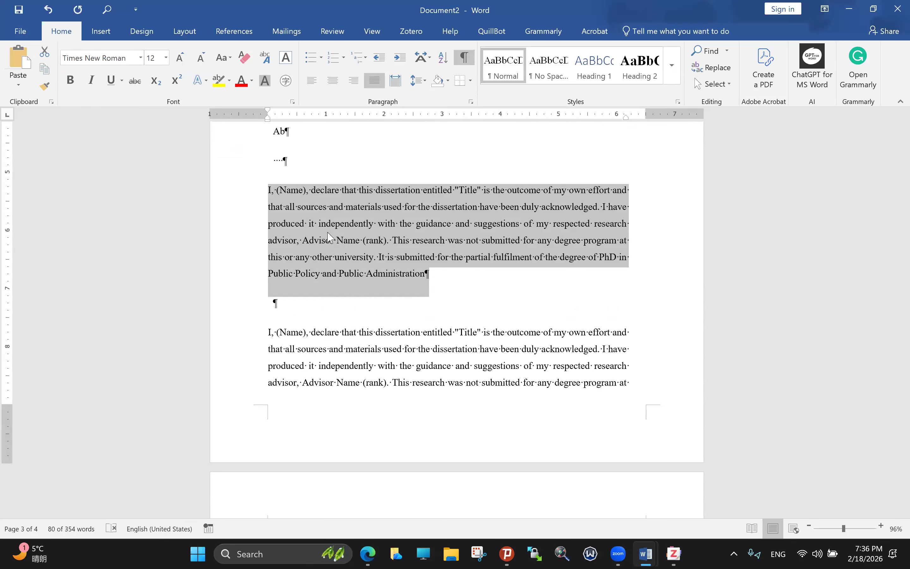
pyautogui.click(418, 81)
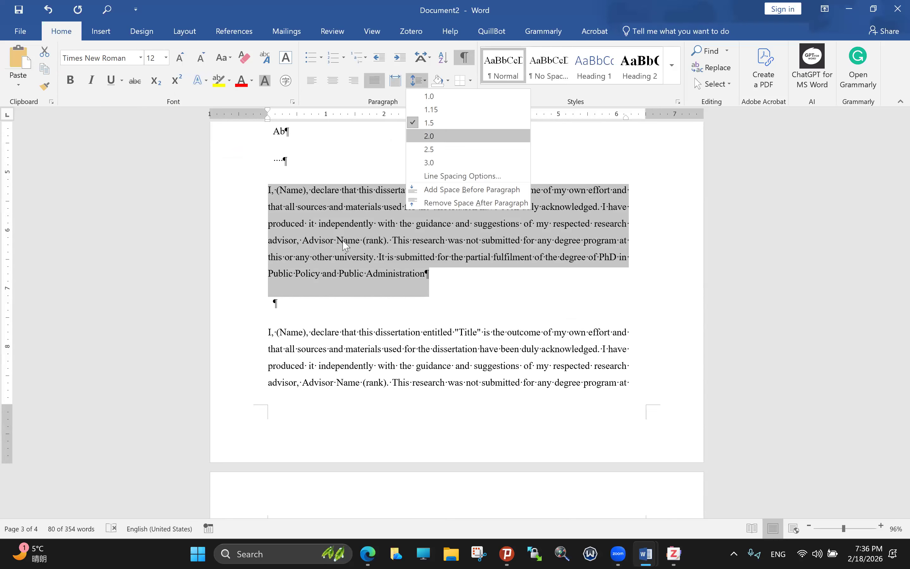
pyautogui.click(326, 239)
pyautogui.click(325, 233)
pyautogui.click(320, 251)
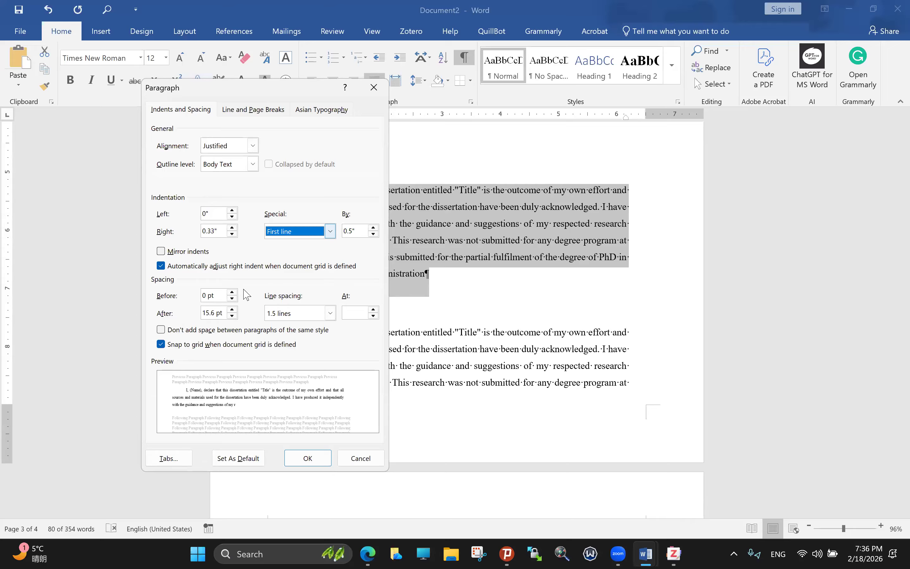
pyautogui.press('Tab')
pyautogui.write('2ch')
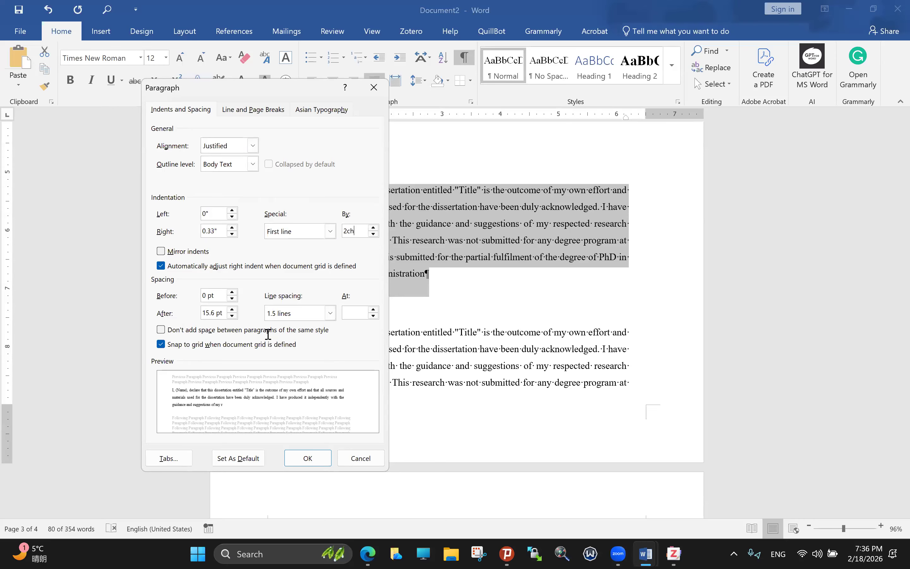
pyautogui.press('Return')
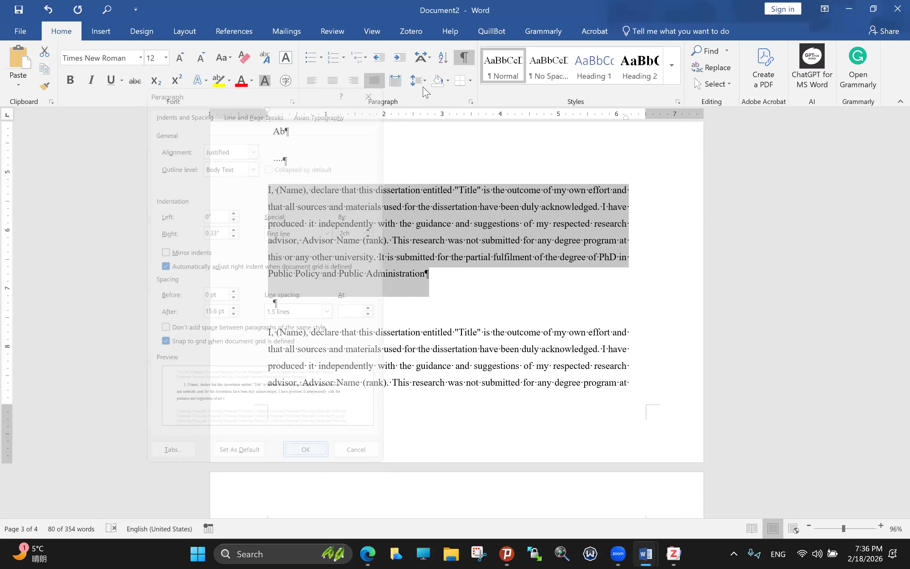
# Step: Give the selected second declaration paragraph a Hanging special indent of 0.6" in the Paragraph dialog
pyautogui.click(472, 102)
pyautogui.moveTo(268, 333); pyautogui.dragTo(318, 349)
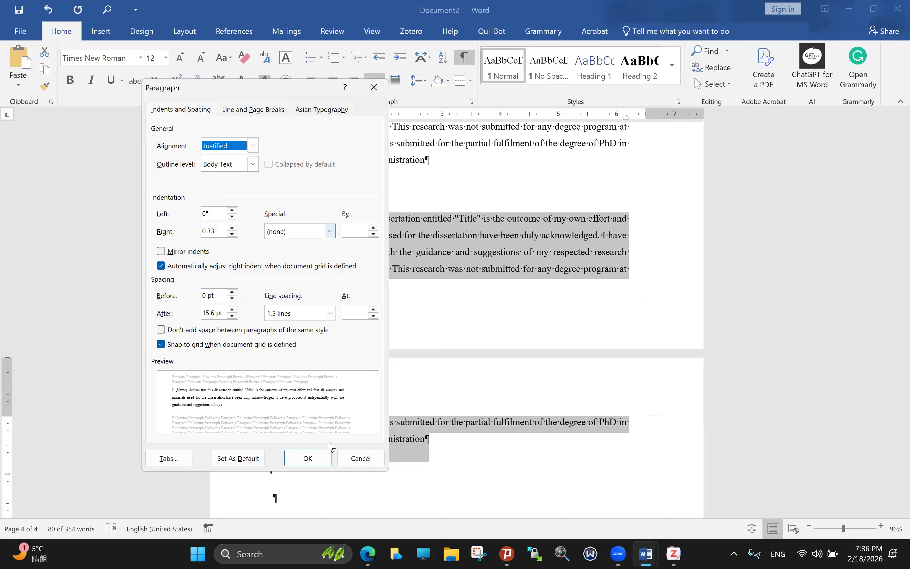
pyautogui.click(330, 231)
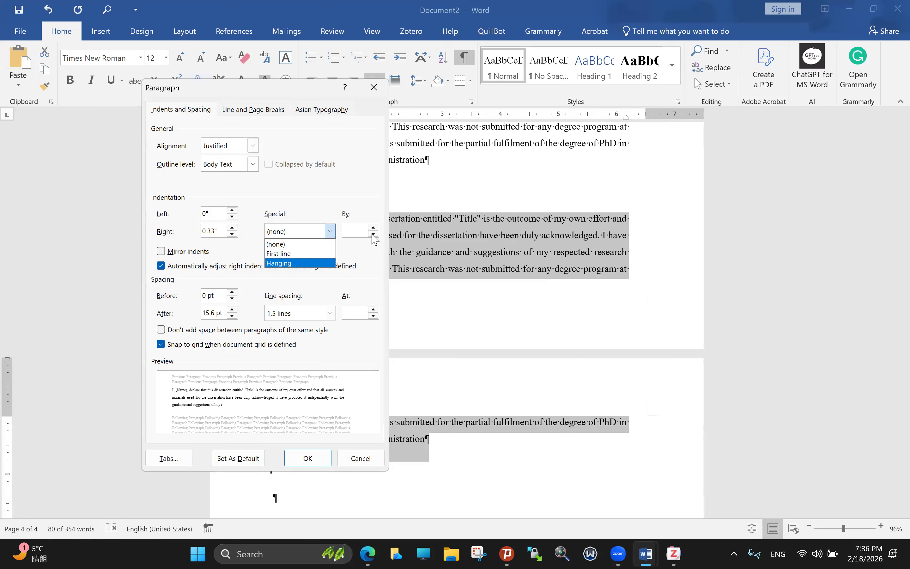
pyautogui.press('Return')
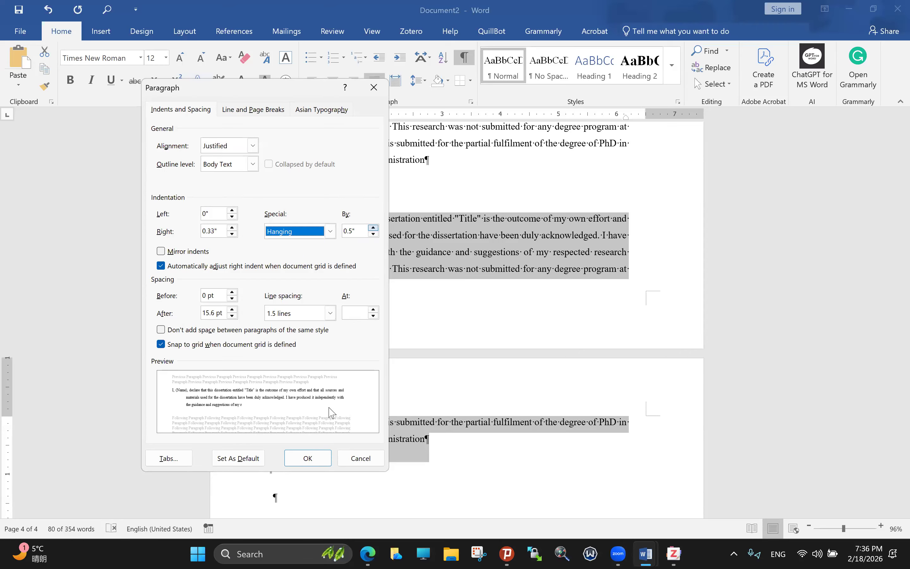
pyautogui.press('Tab')
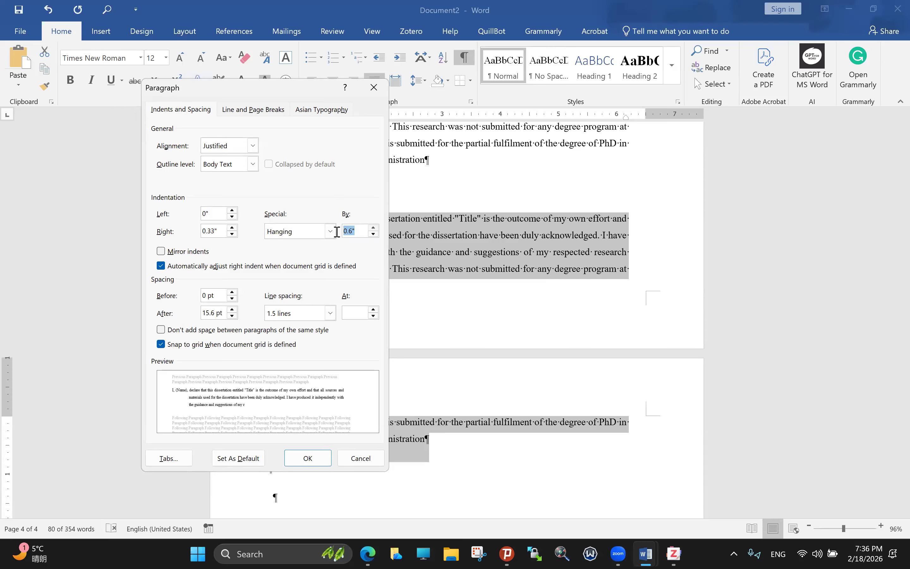
pyautogui.press('Return')
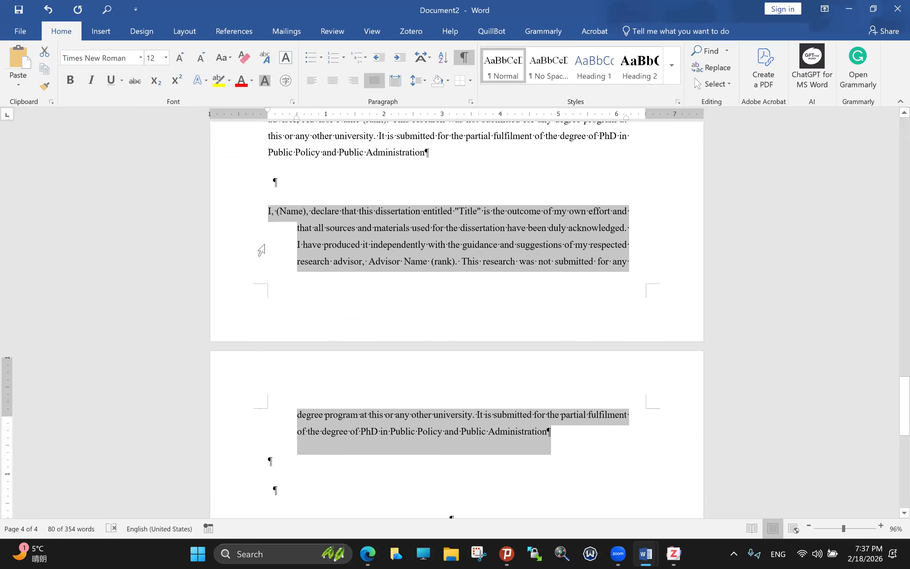
# Step: Recheck and reselect the second declaration paragraph, then switch to the PhDDissertation Writing.docx window
pyautogui.scroll(1, 341, 261)
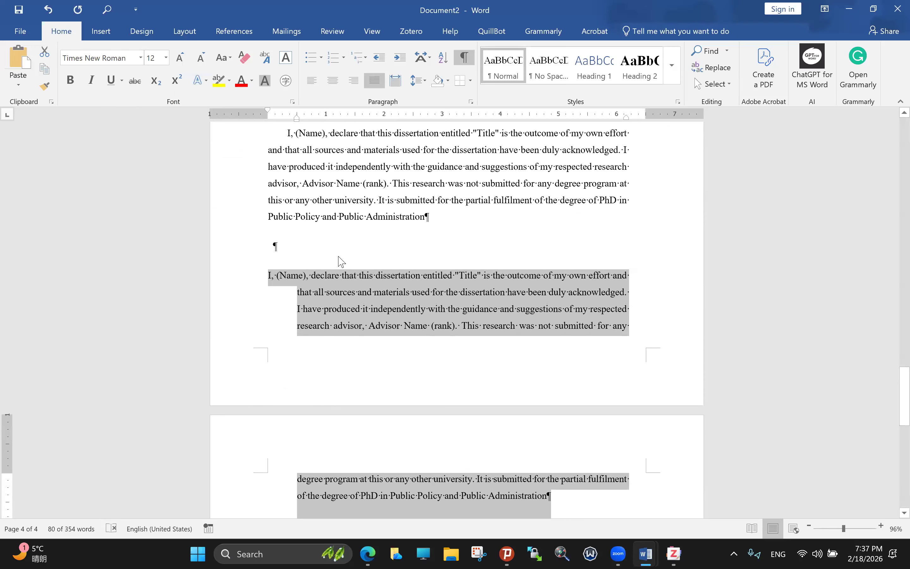
pyautogui.scroll(1, 341, 261)
pyautogui.scroll(-1, 343, 257)
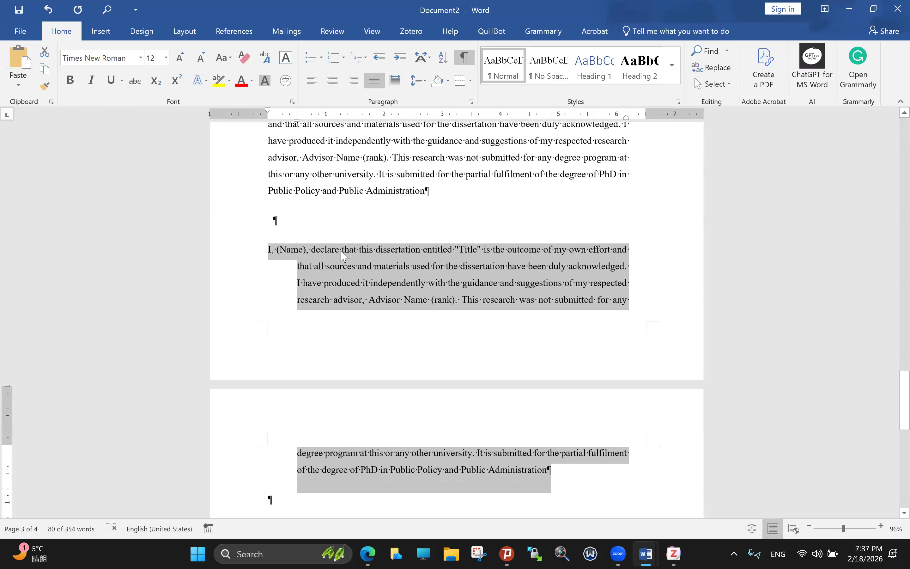
pyautogui.scroll(-1, 344, 257)
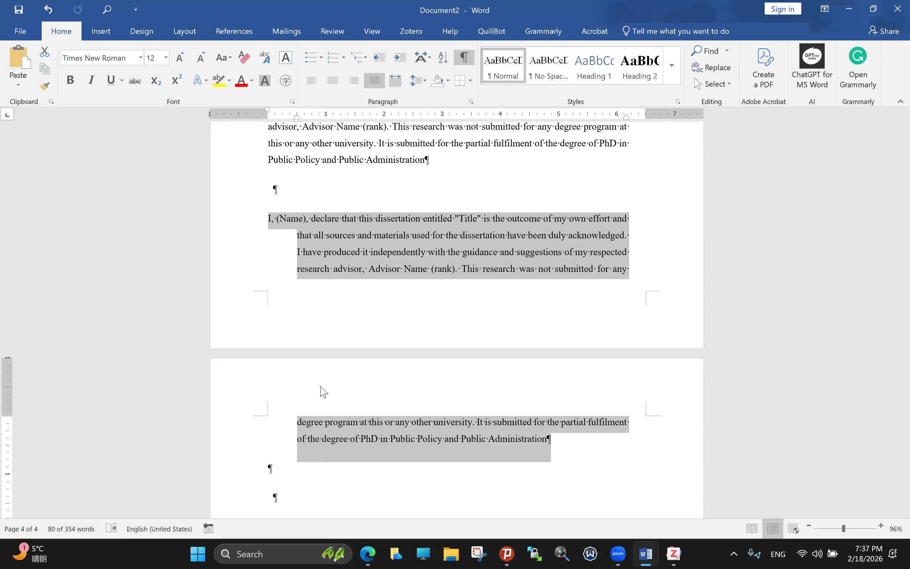
pyautogui.click(350, 325)
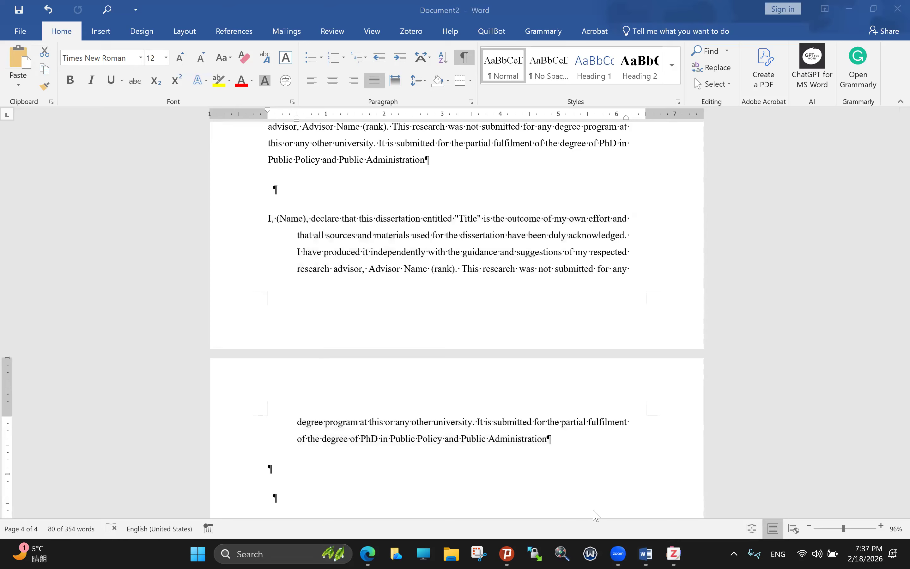
pyautogui.tripleClick(481, 420)
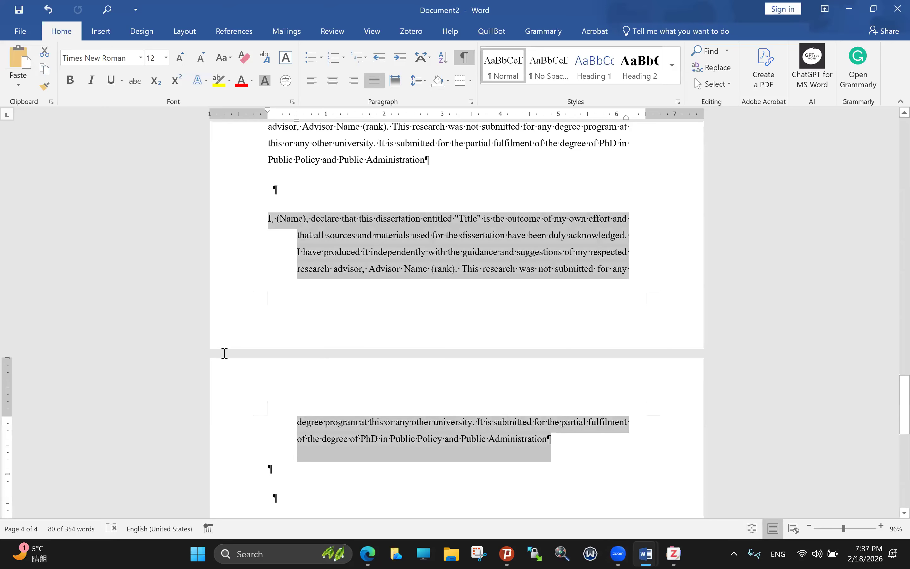
pyautogui.hotkey('alt', 'Tab')
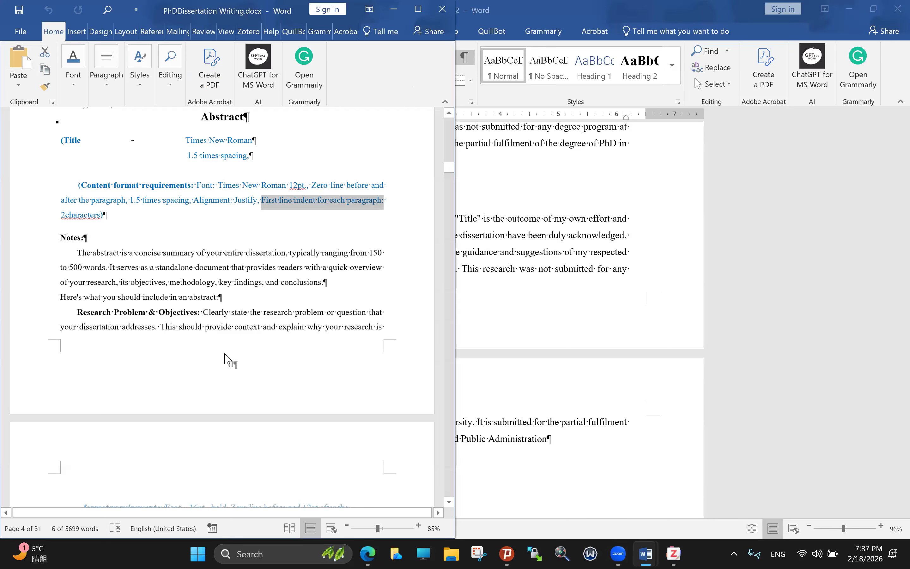
# Step: Scroll the template past the abstract's Section Break to the 摘要 page on page 5
pyautogui.scroll(-3, 227, 350)
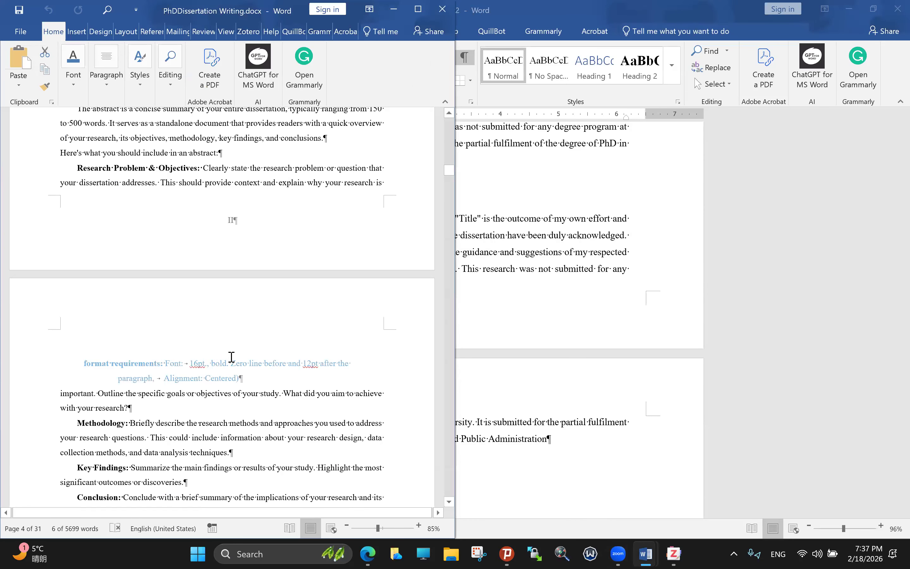
pyautogui.scroll(-5, 231, 356)
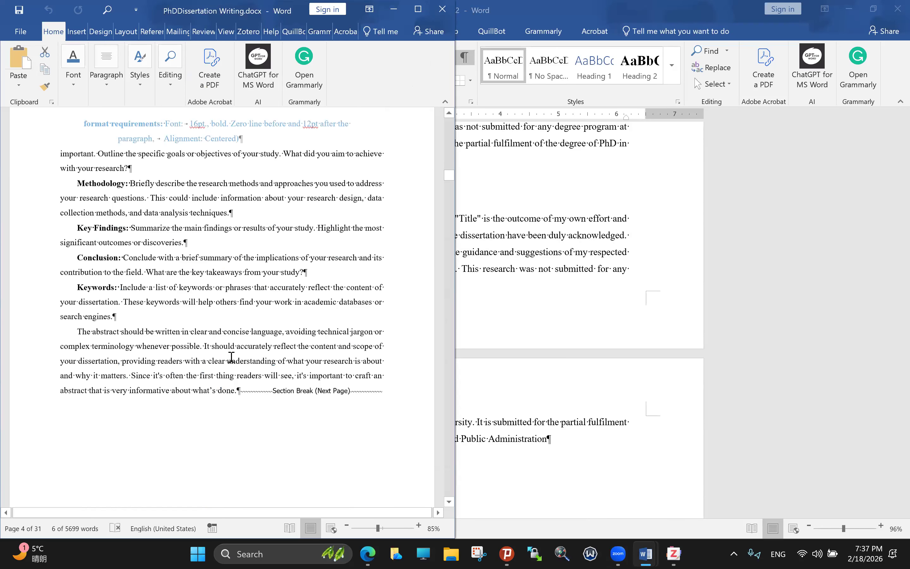
pyautogui.scroll(-5, 231, 356)
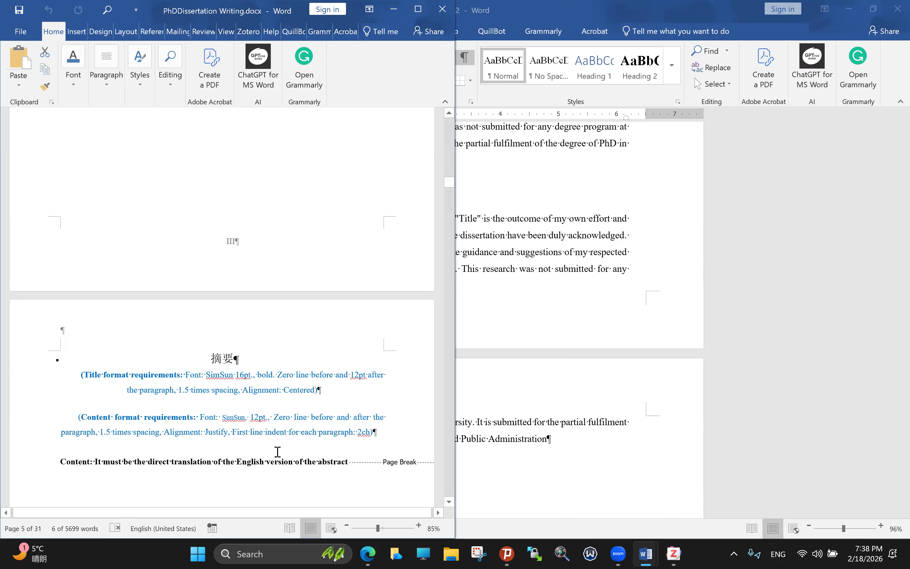
pyautogui.scroll(-1, 297, 458)
pyautogui.scroll(-1, 297, 457)
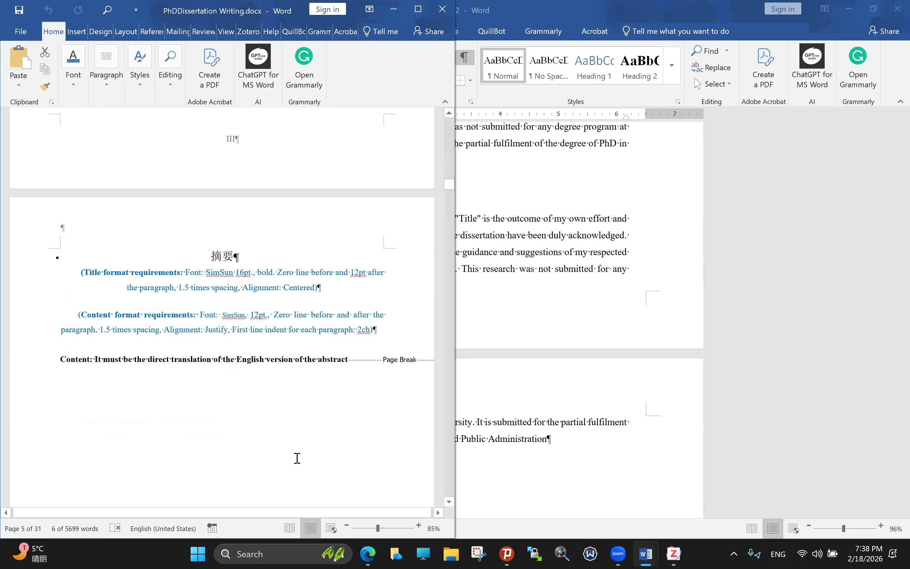
pyautogui.scroll(-4, 297, 458)
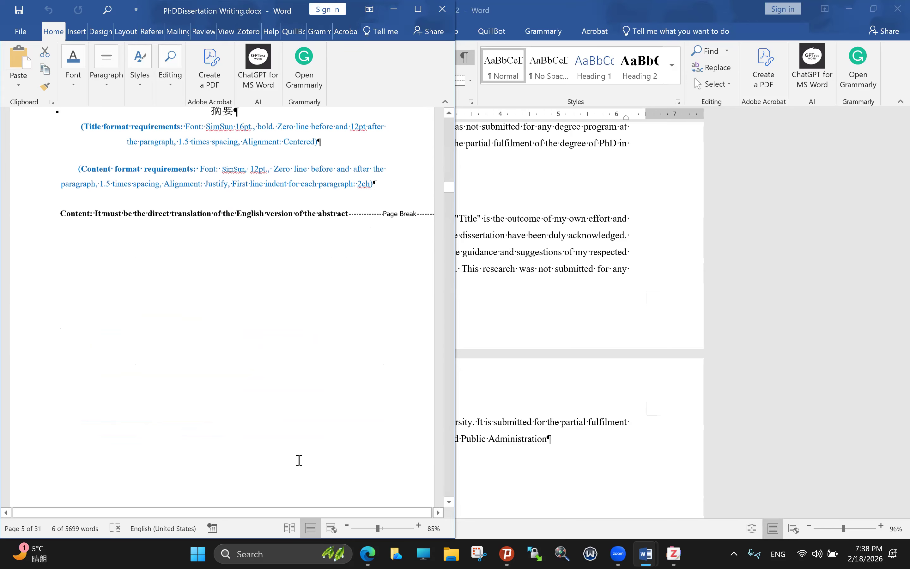
pyautogui.scroll(-1, 299, 460)
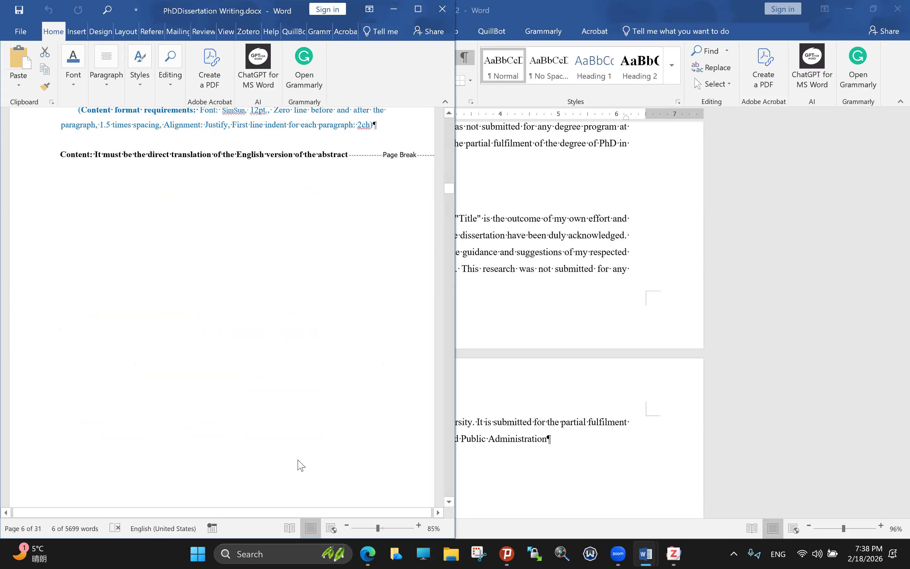
pyautogui.scroll(-3, 300, 463)
pyautogui.scroll(2, 303, 453)
pyautogui.scroll(5, 301, 404)
pyautogui.scroll(3, 310, 497)
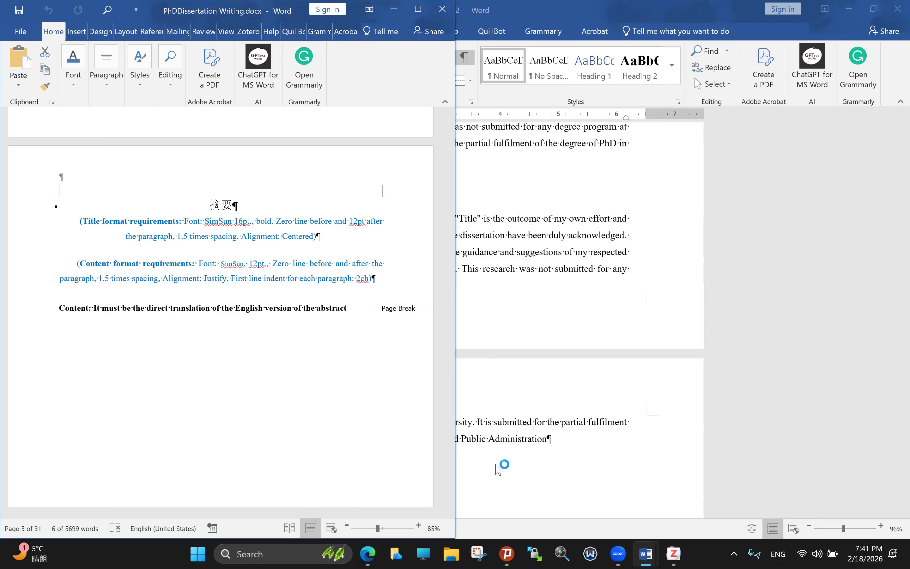
# Step: Find the Table of Contents page and highlight 'Should be generated automatically'
pyautogui.scroll(-2, 312, 360)
pyautogui.scroll(-3, 312, 360)
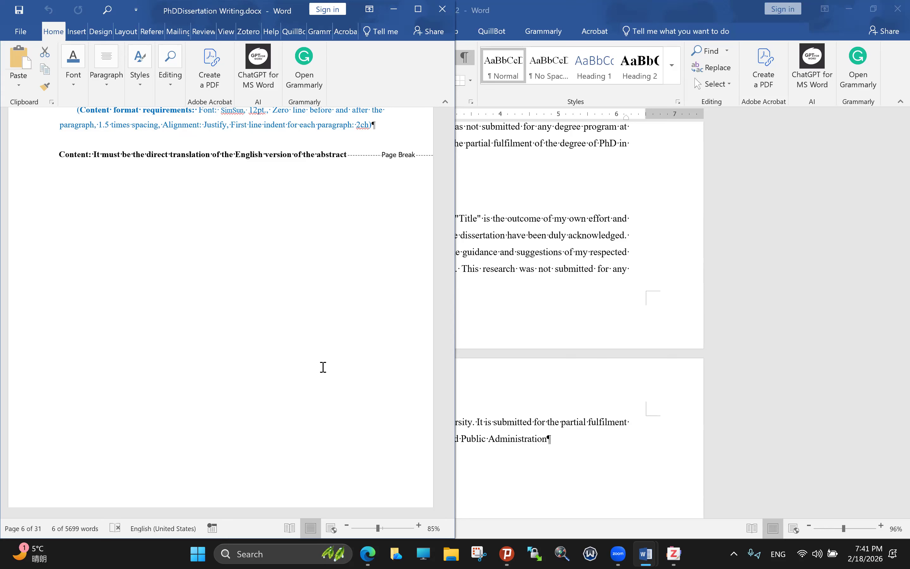
pyautogui.scroll(-1, 320, 373)
pyautogui.scroll(-2, 323, 377)
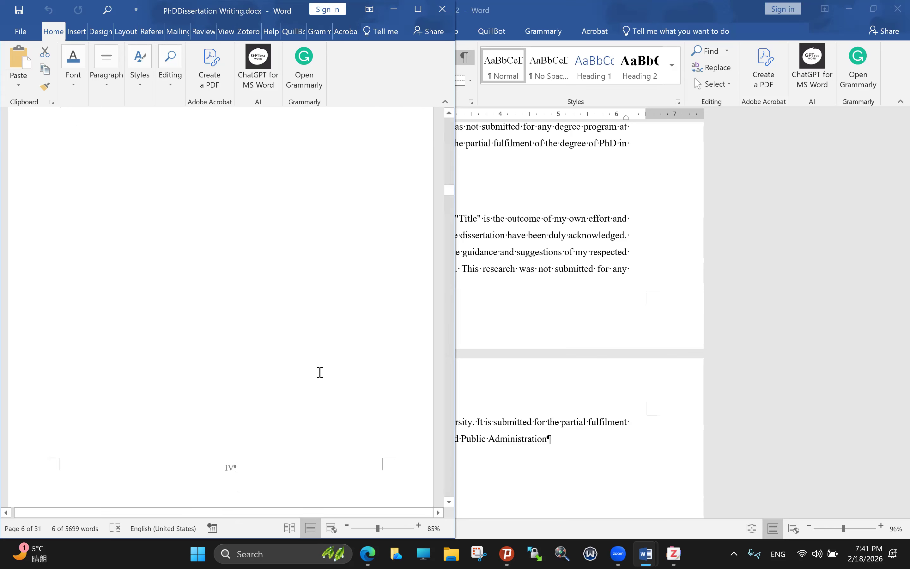
pyautogui.scroll(-5, 320, 372)
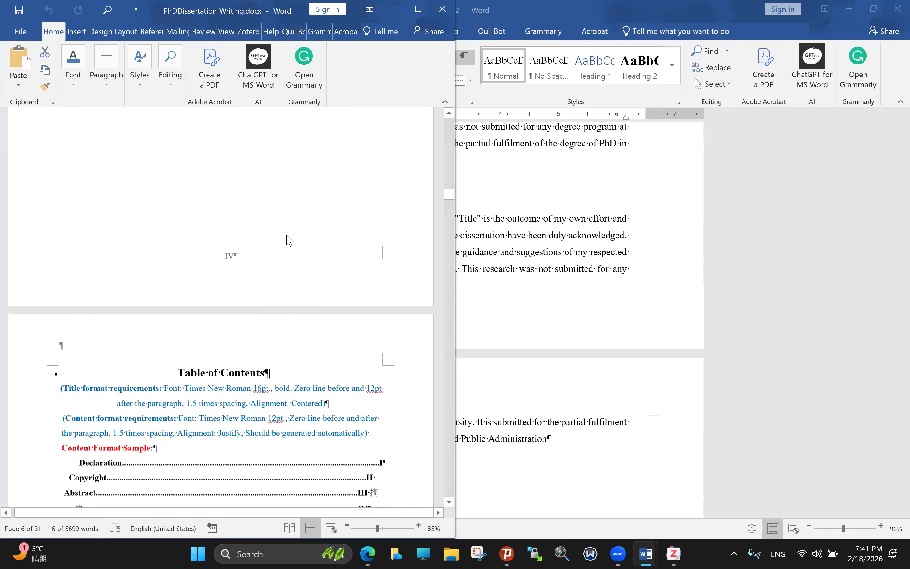
pyautogui.scroll(-3, 289, 239)
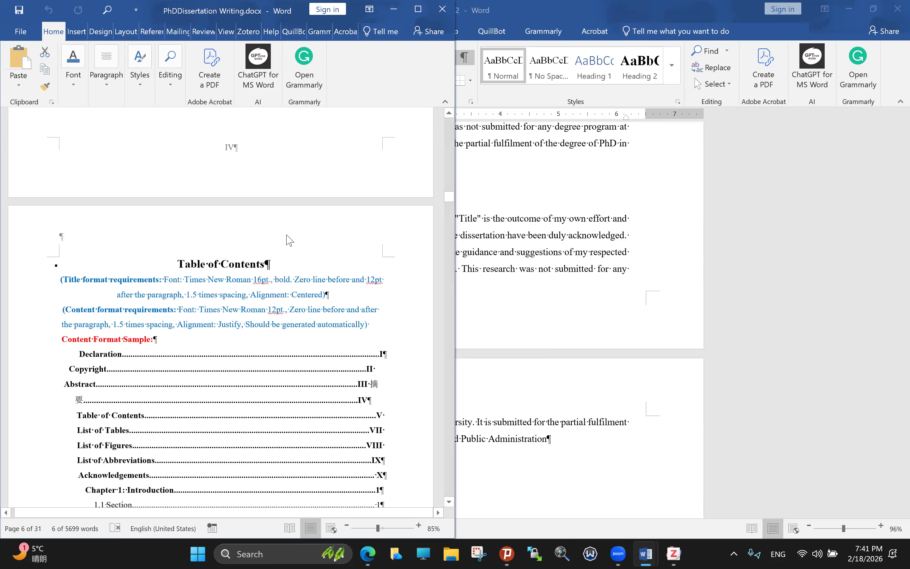
pyautogui.scroll(1, 289, 240)
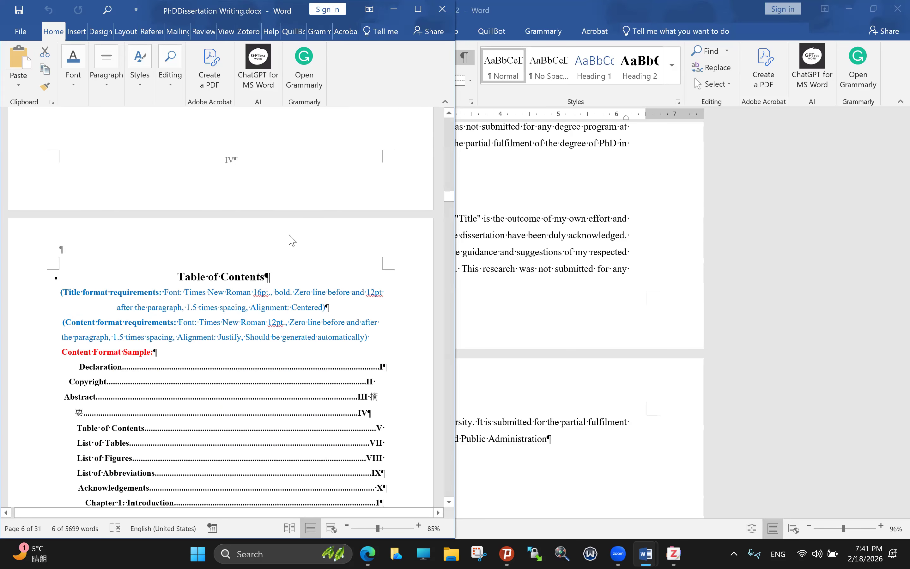
pyautogui.scroll(1, 292, 240)
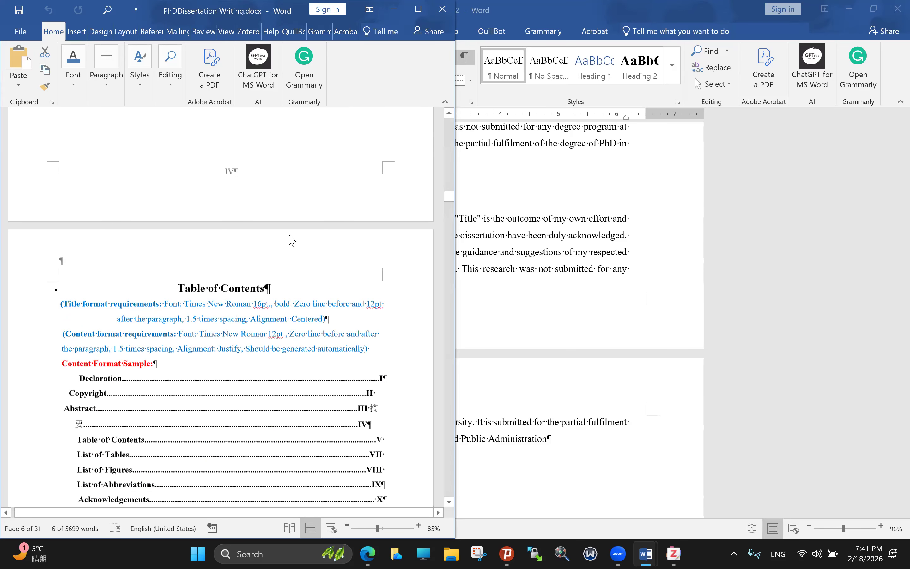
pyautogui.scroll(3, 293, 240)
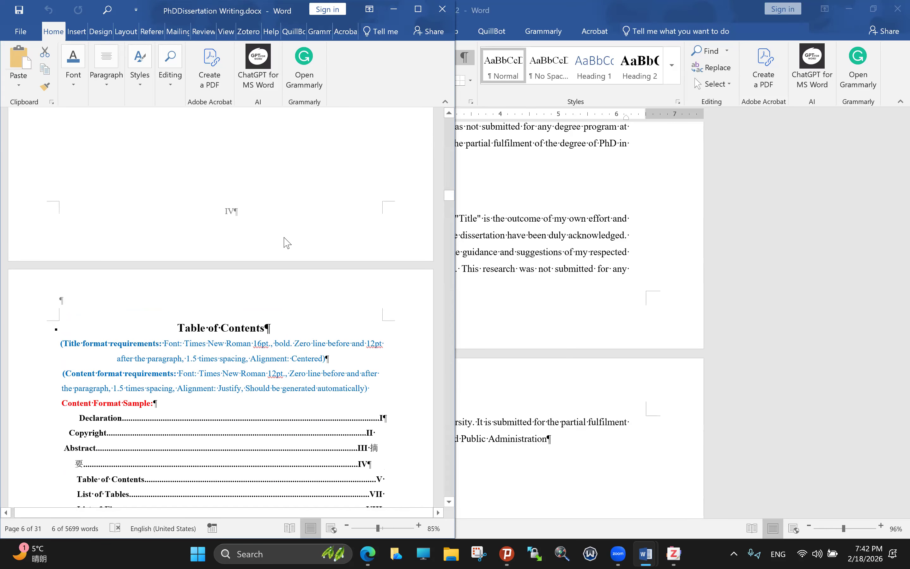
pyautogui.scroll(2, 285, 239)
pyautogui.scroll(2, 283, 239)
pyautogui.scroll(-1, 272, 252)
pyautogui.scroll(-4, 263, 263)
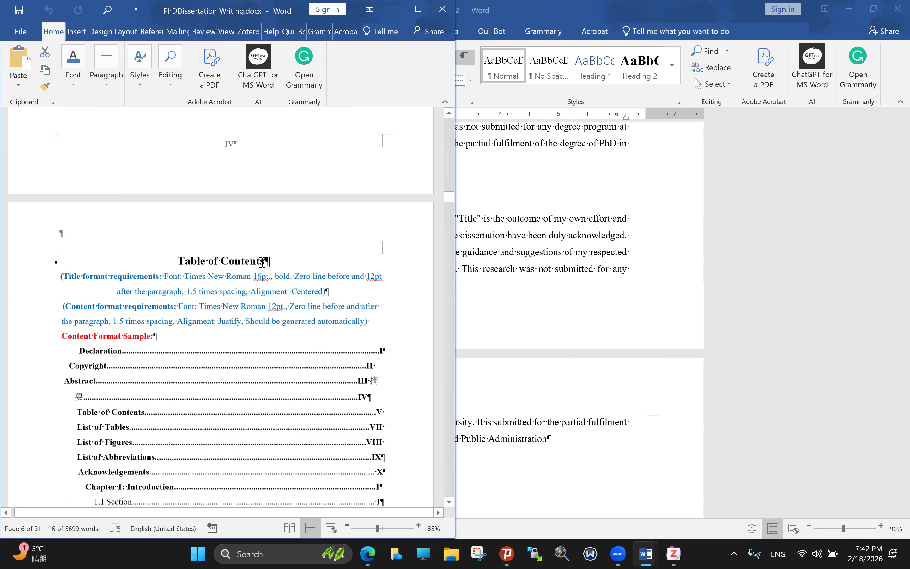
pyautogui.scroll(-1, 263, 262)
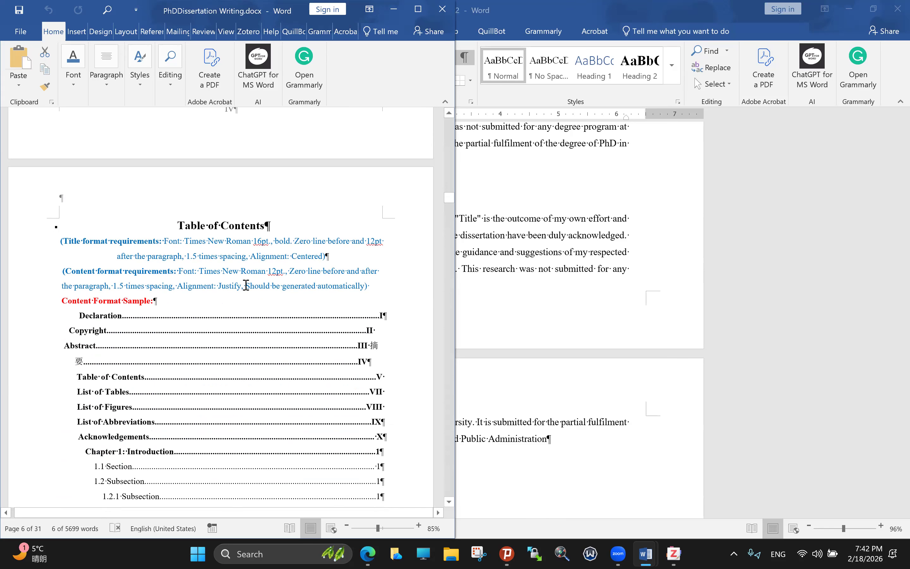
pyautogui.moveTo(246, 286); pyautogui.dragTo(366, 286)
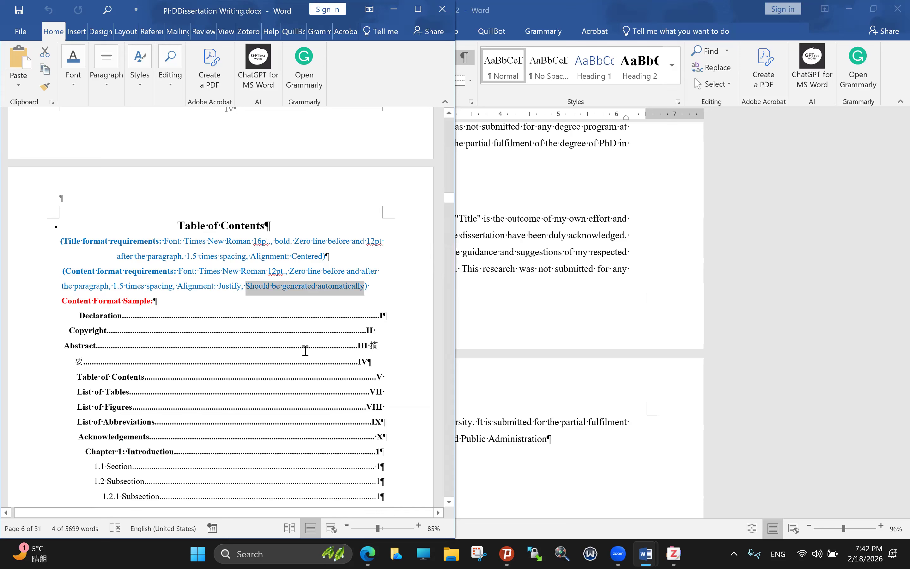
# Step: Scroll through the contents sample down to the List of Tables page
pyautogui.scroll(-7, 297, 348)
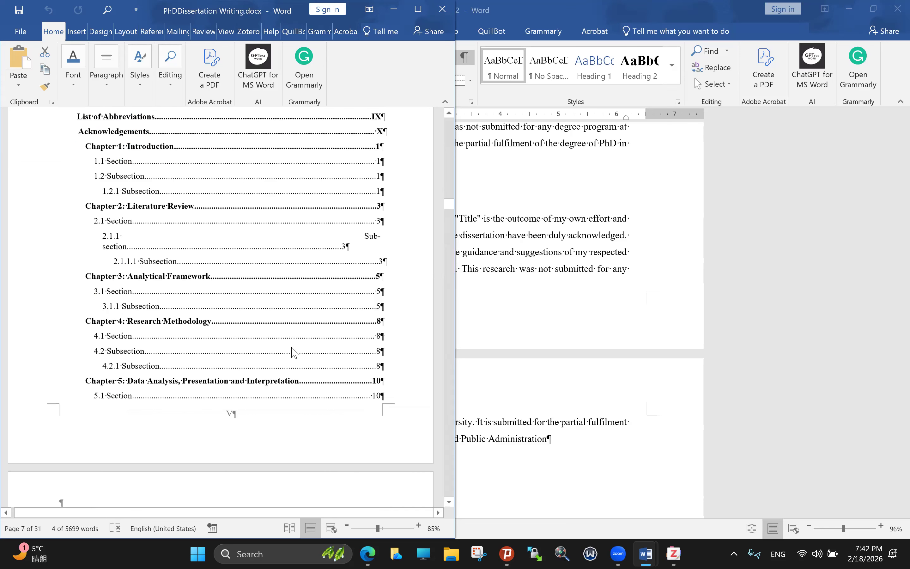
pyautogui.scroll(-1, 292, 348)
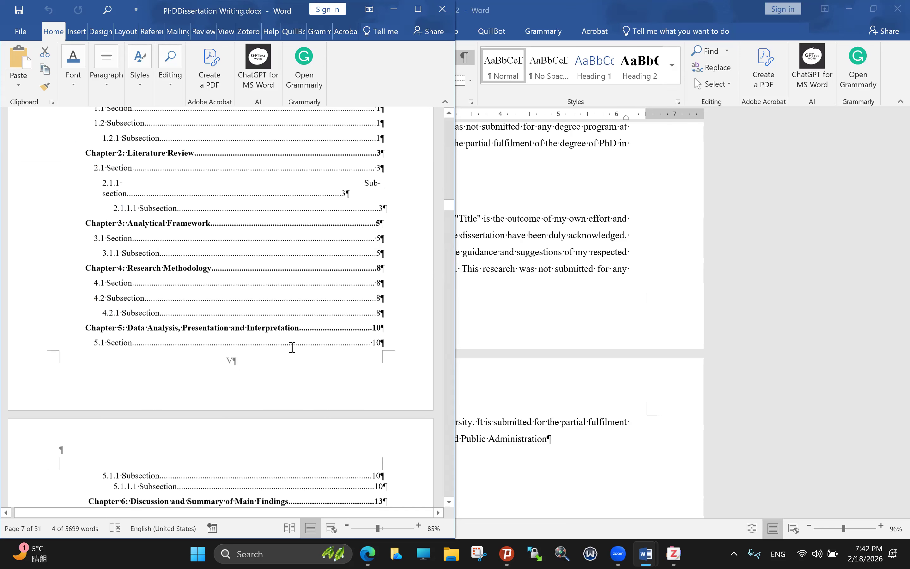
pyautogui.scroll(-1, 293, 347)
pyautogui.scroll(-1, 292, 348)
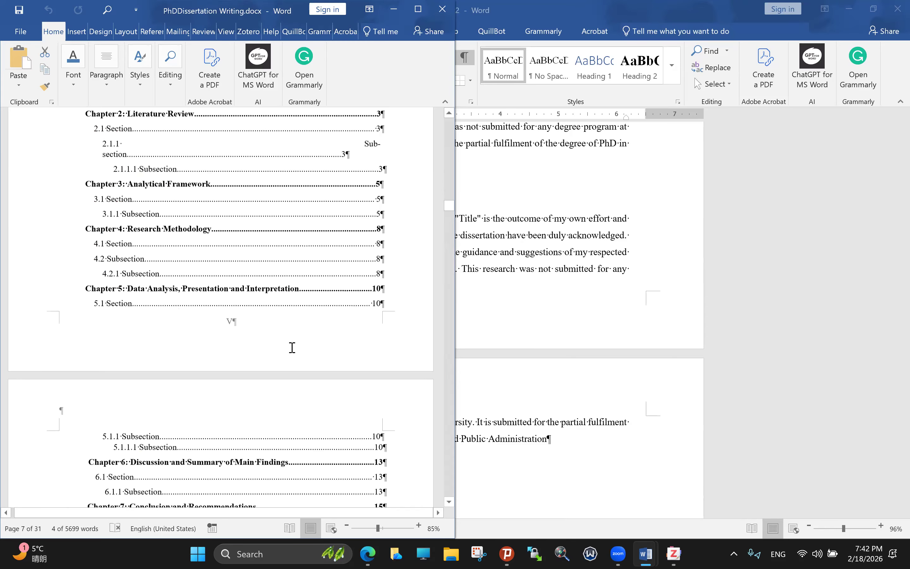
pyautogui.scroll(-5, 292, 347)
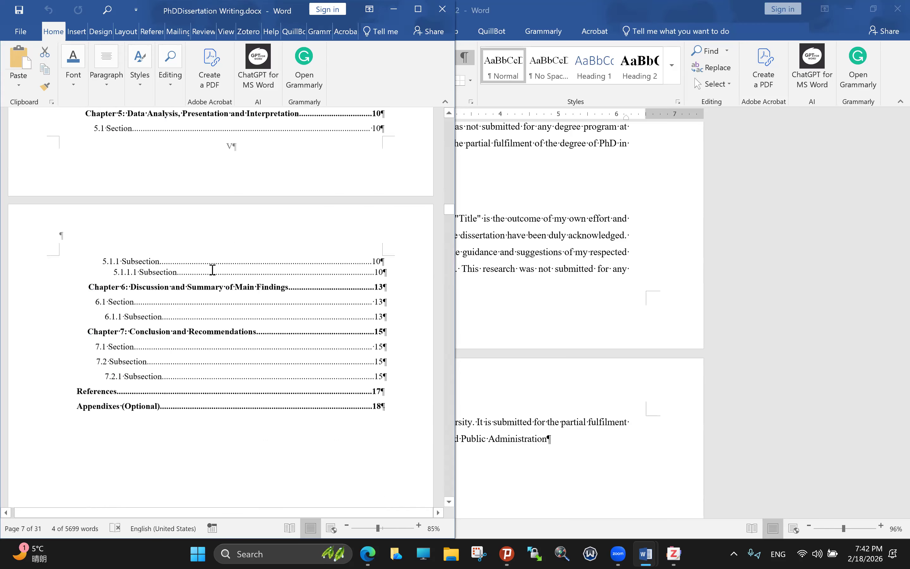
pyautogui.scroll(-3, 291, 276)
pyautogui.scroll(-12, 283, 292)
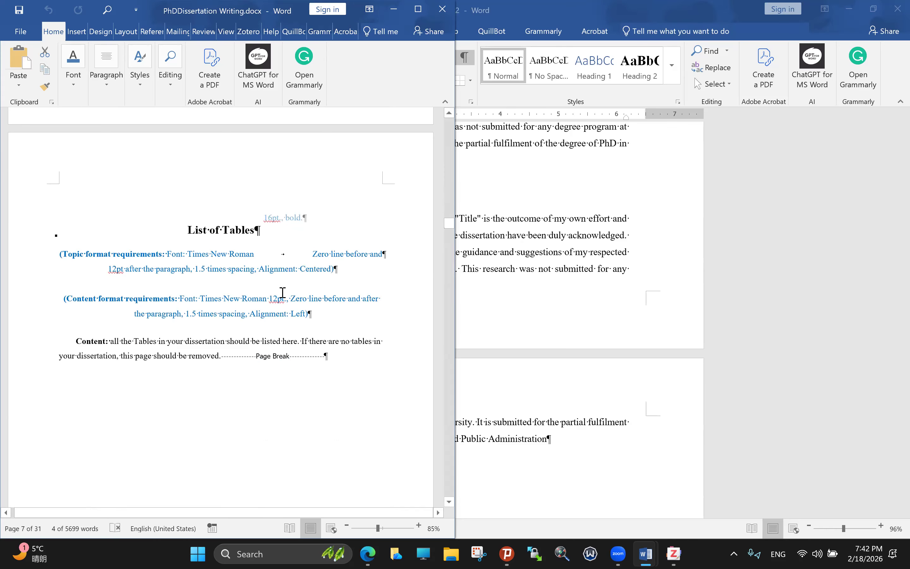
# Step: Highlight the List of Tables content requirements, then move through List of Figures to List of Abbreviations
pyautogui.scroll(-3, 283, 292)
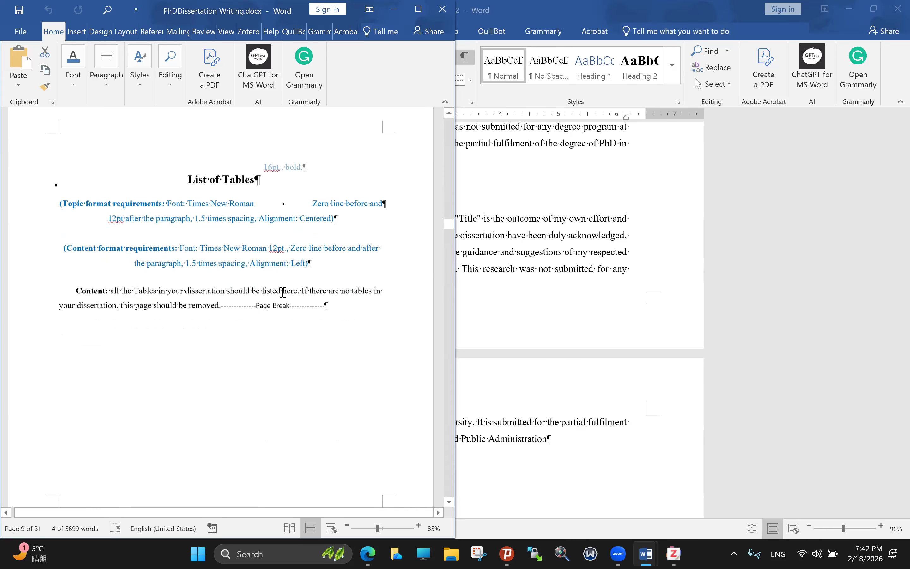
pyautogui.moveTo(156, 218); pyautogui.dragTo(251, 305)
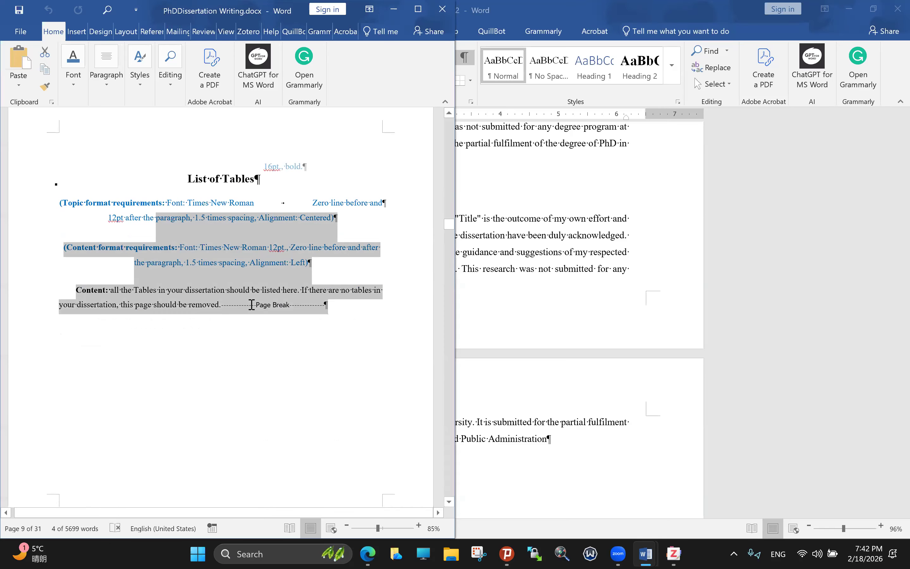
pyautogui.scroll(-10, 252, 307)
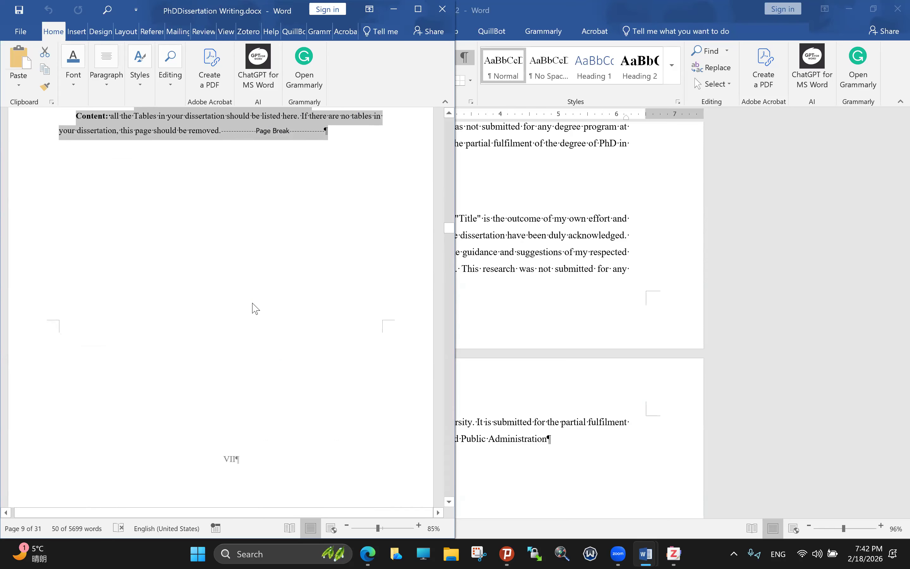
pyautogui.scroll(-7, 252, 308)
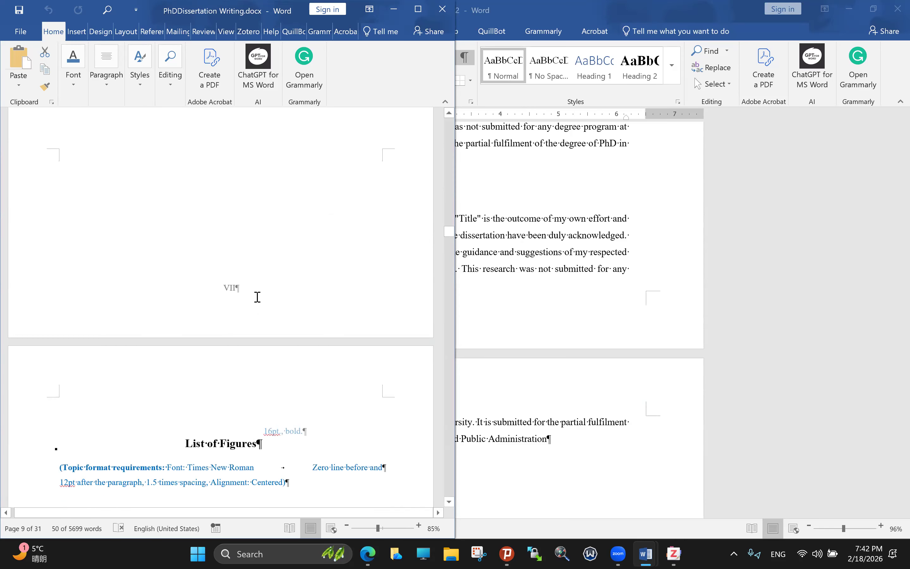
pyautogui.scroll(-18, 258, 296)
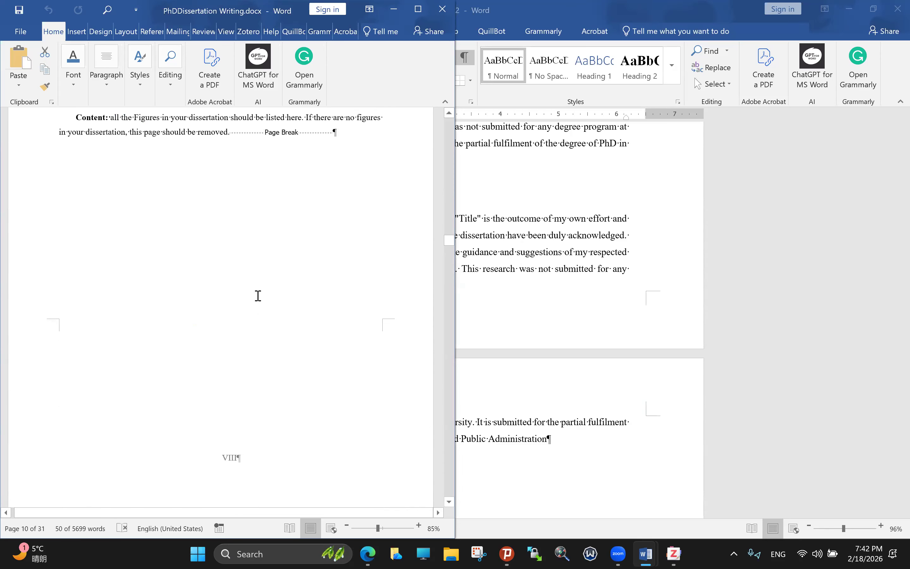
pyautogui.scroll(5, 258, 296)
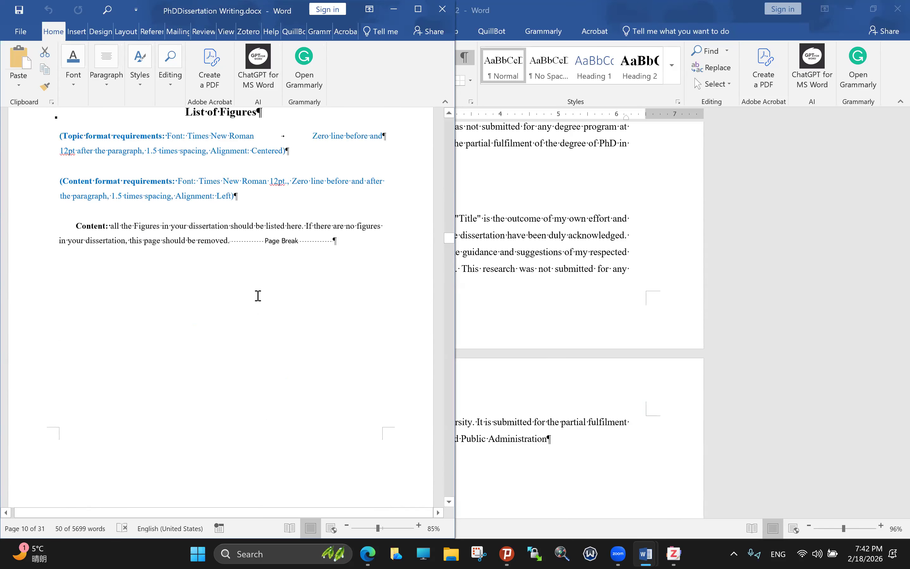
pyautogui.scroll(3, 258, 296)
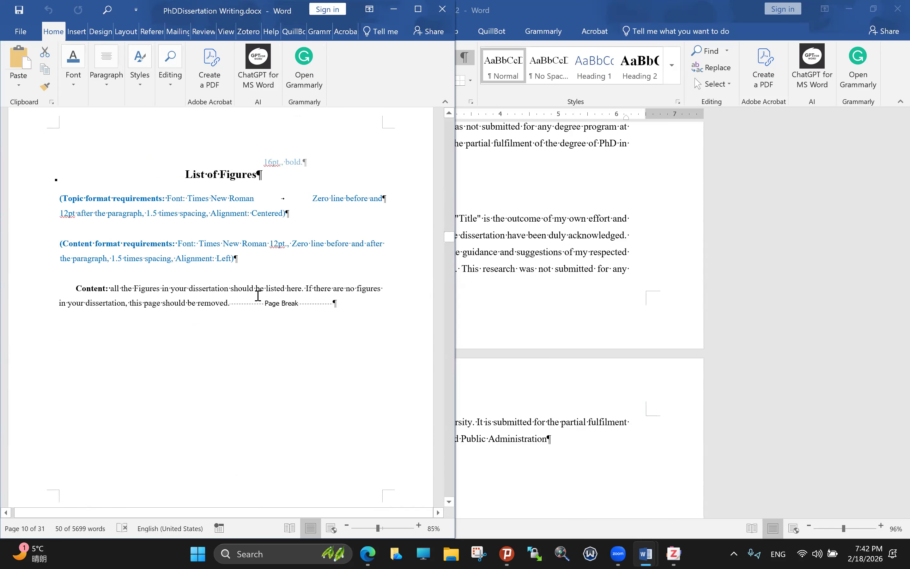
pyautogui.scroll(-3, 258, 296)
pyautogui.scroll(-5, 258, 296)
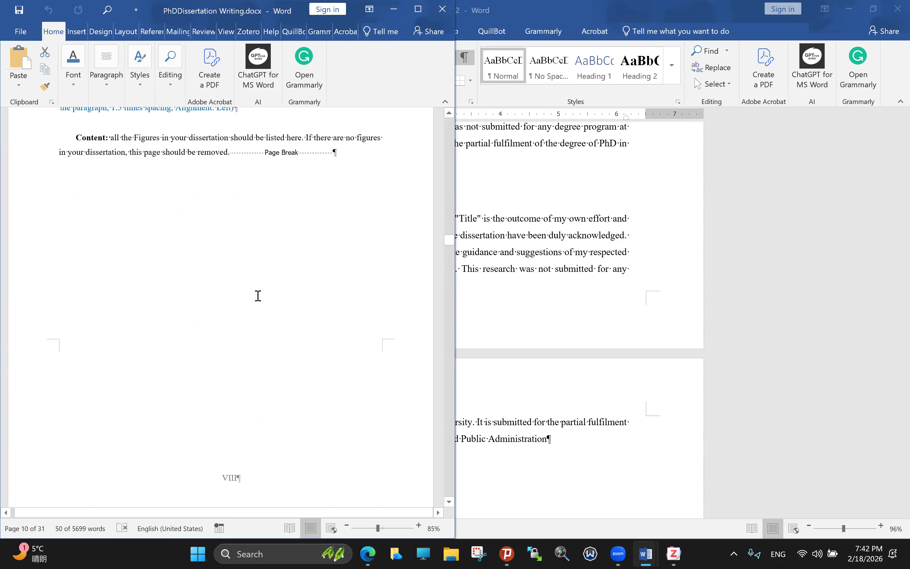
pyautogui.scroll(-15, 258, 296)
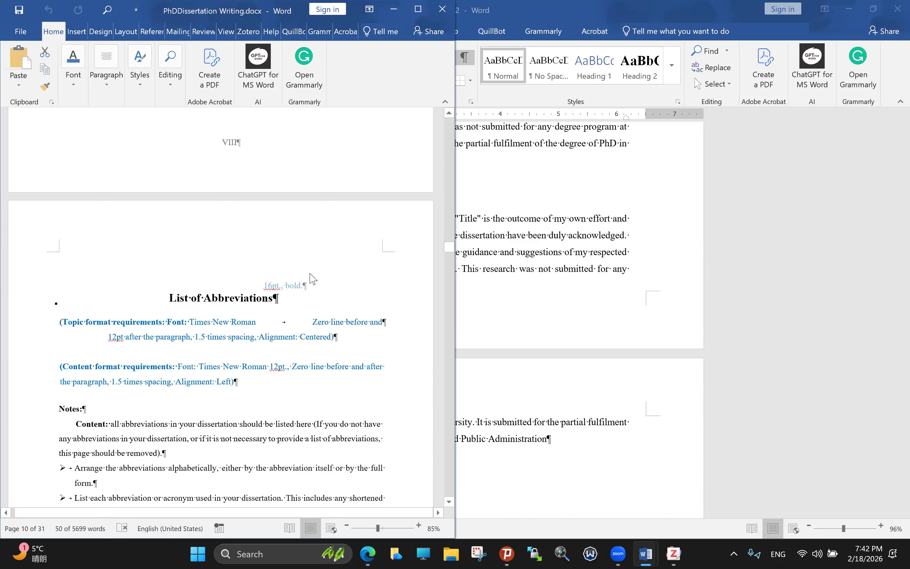
# Step: Scroll past the List of Abbreviations notes until the Acknowledgements heading appears
pyautogui.scroll(-10, 312, 279)
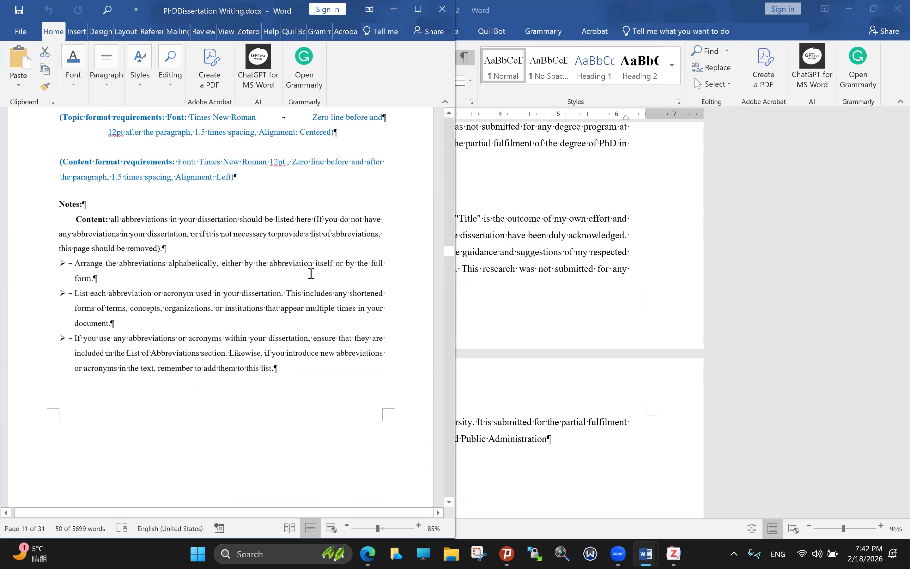
pyautogui.scroll(-1, 311, 273)
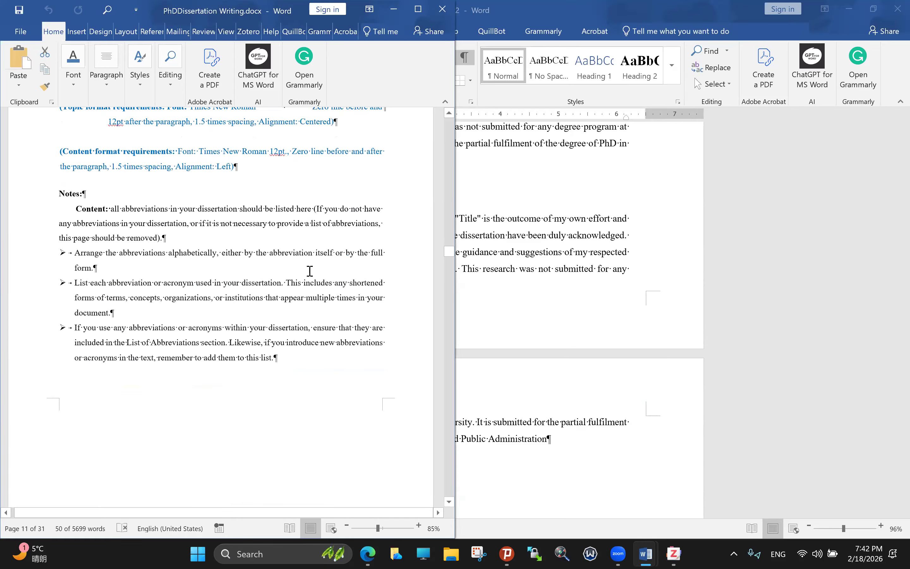
pyautogui.scroll(-10, 309, 271)
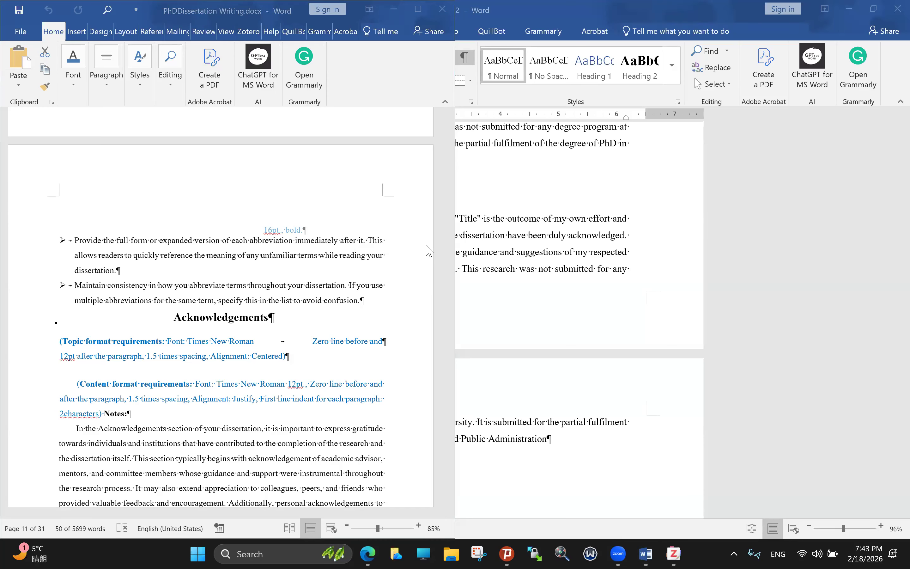
# Step: Select '2characters' in the Acknowledgements content indent requirement
pyautogui.scroll(-1, 433, 297)
pyautogui.scroll(-1, 435, 297)
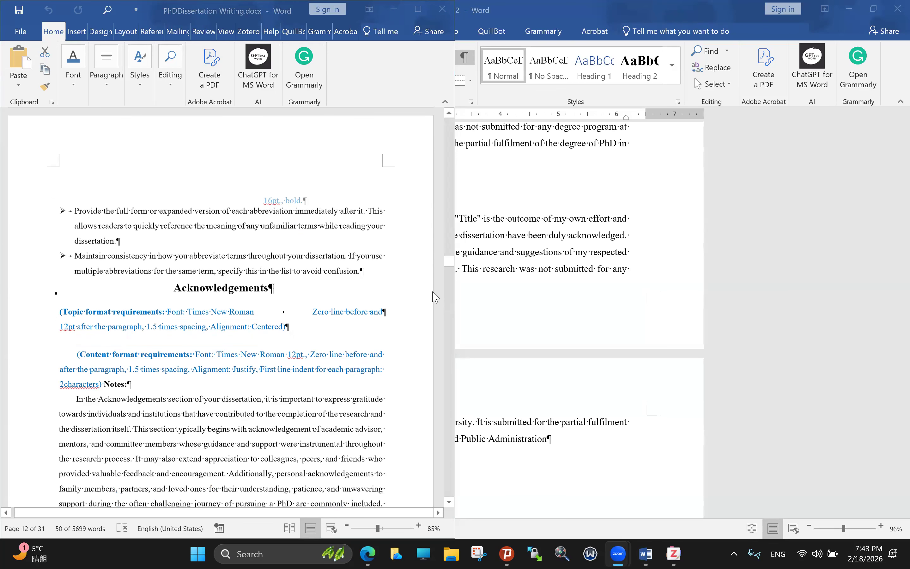
pyautogui.scroll(1, 435, 297)
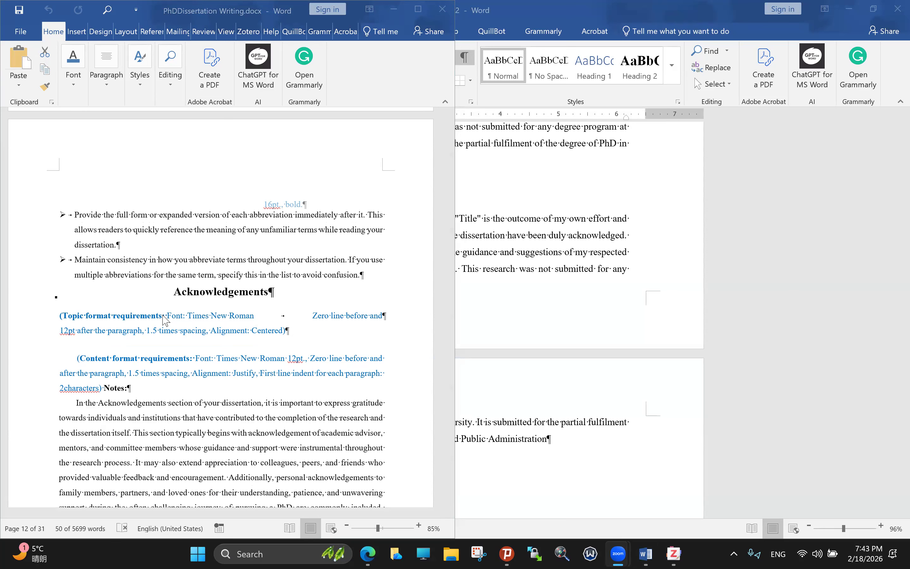
pyautogui.scroll(-1, 146, 330)
pyautogui.scroll(-3, 166, 341)
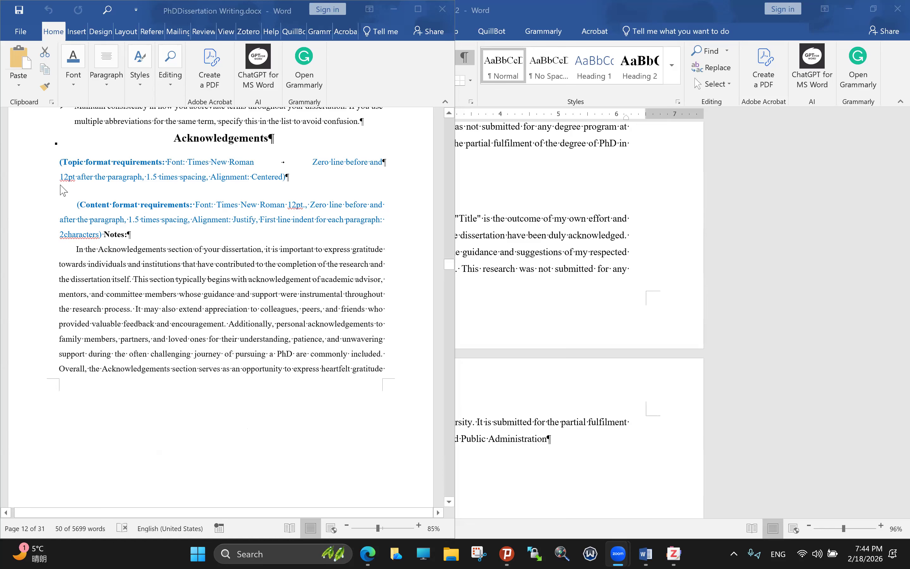
pyautogui.scroll(-1, 98, 184)
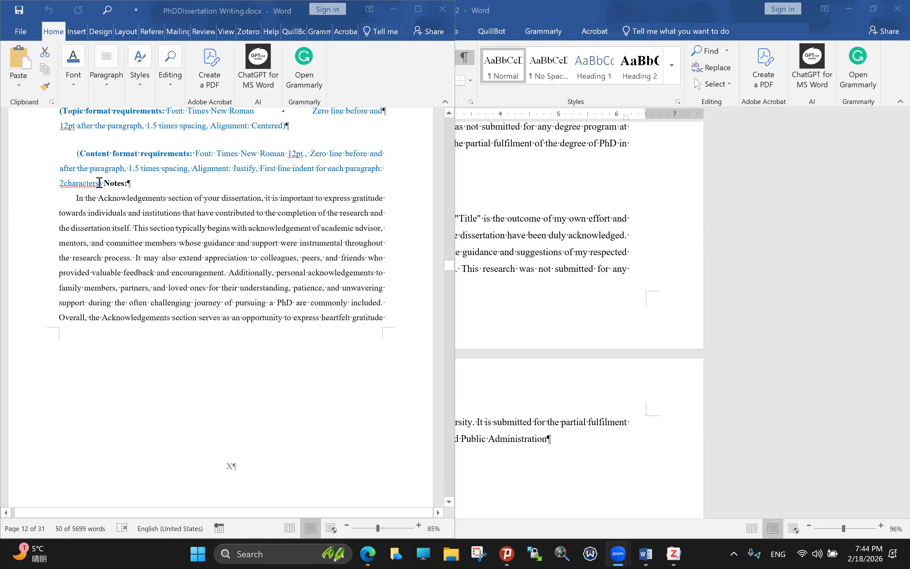
pyautogui.click(99, 183)
pyautogui.doubleClick(99, 183)
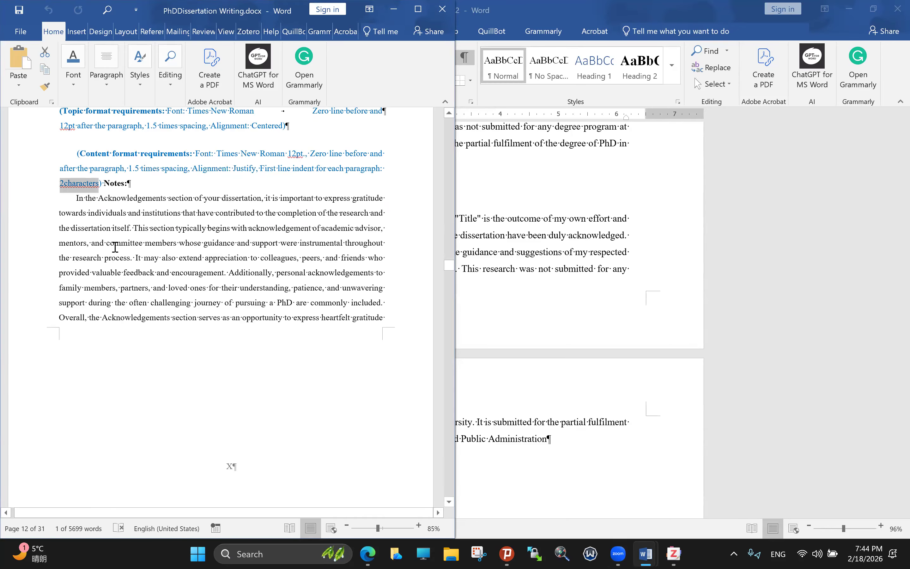
# Step: Scroll down to the Chapter 1: Introduction page
pyautogui.scroll(-2, 120, 253)
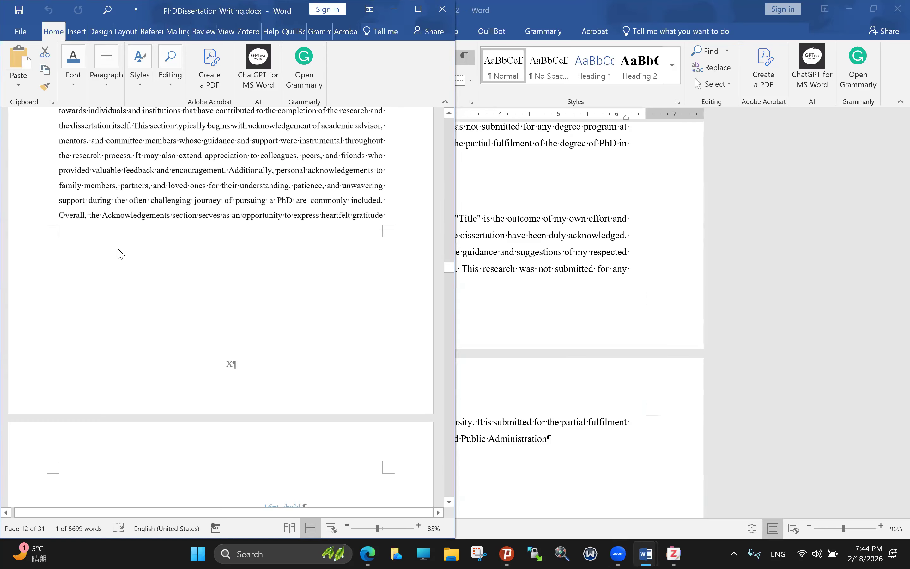
pyautogui.scroll(-3, 120, 253)
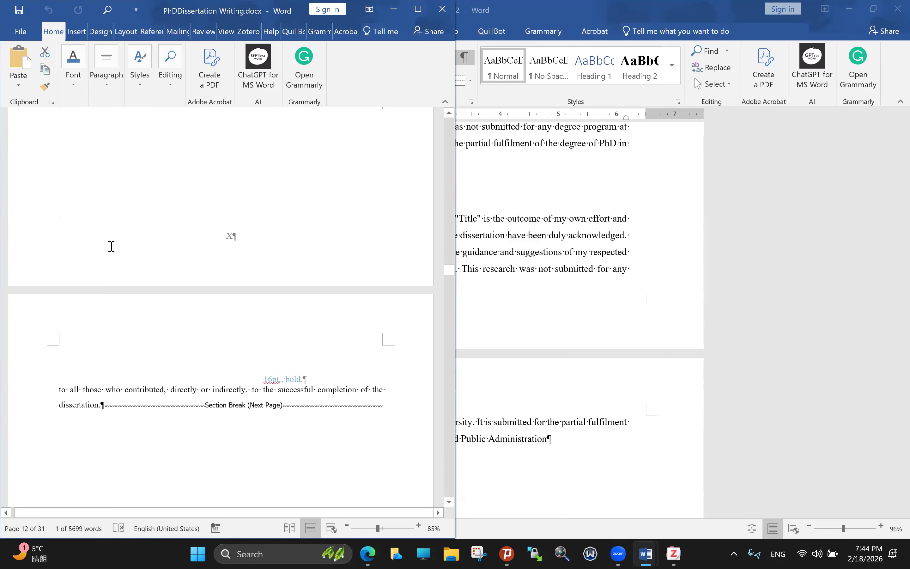
pyautogui.scroll(-2, 123, 261)
pyautogui.scroll(-1, 125, 262)
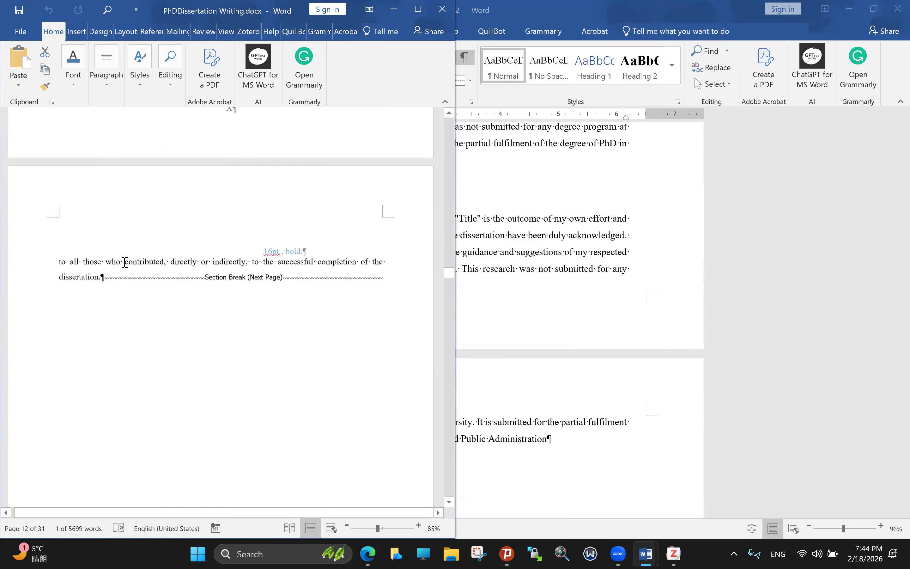
pyautogui.scroll(-8, 125, 263)
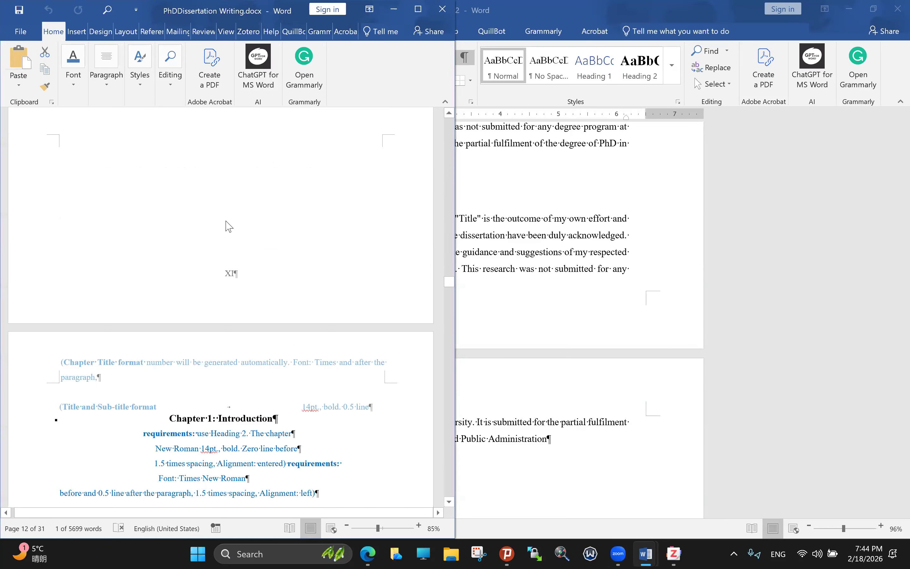
# Step: Highlight the Heading 2 instruction and check the chapter's 14pt size and spacing requirements
pyautogui.scroll(-3, 194, 213)
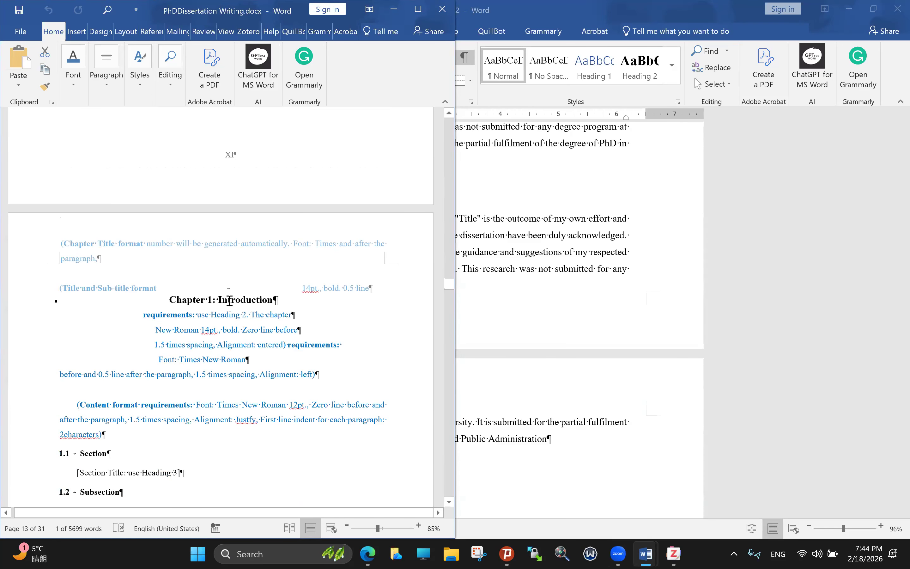
pyautogui.scroll(-1, 191, 303)
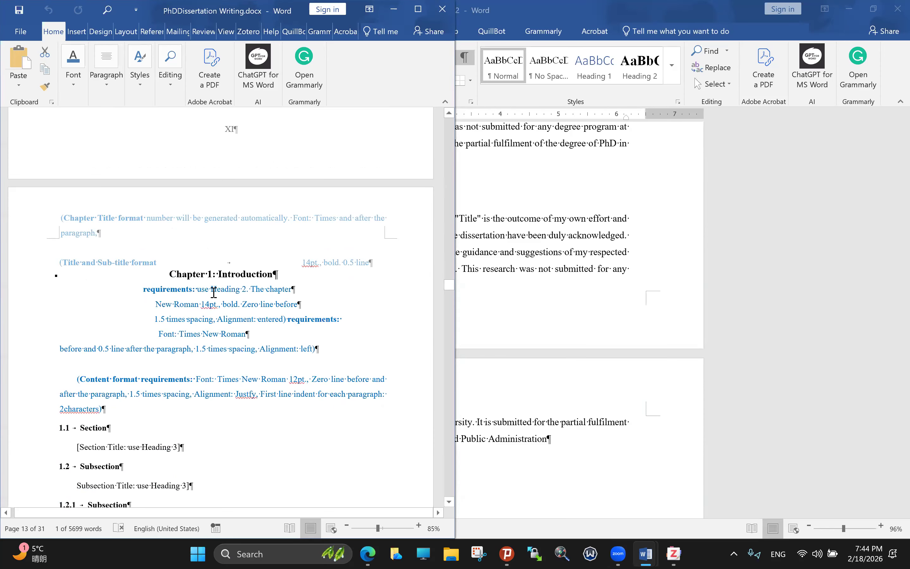
pyautogui.moveTo(259, 291); pyautogui.dragTo(248, 292)
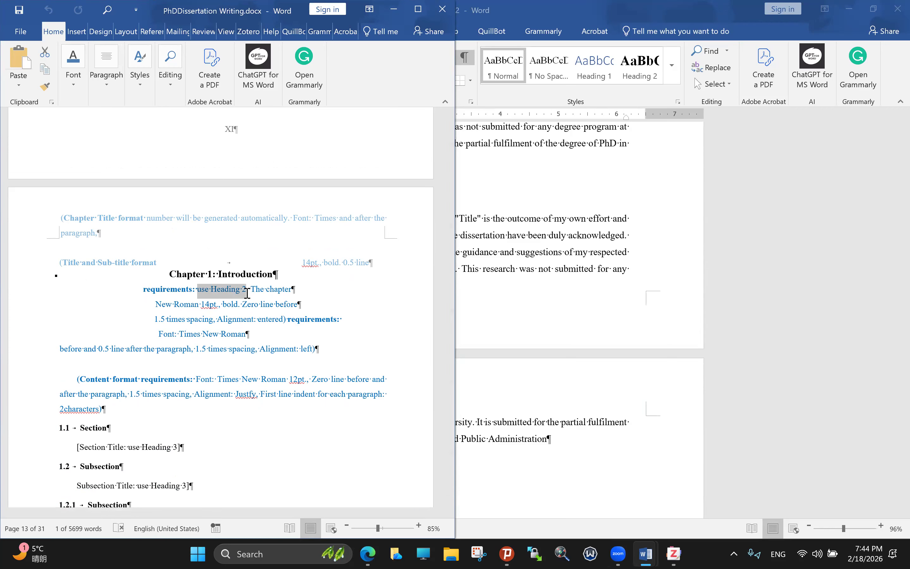
pyautogui.click(216, 274)
pyautogui.click(283, 288)
pyautogui.click(214, 305)
pyautogui.click(243, 305)
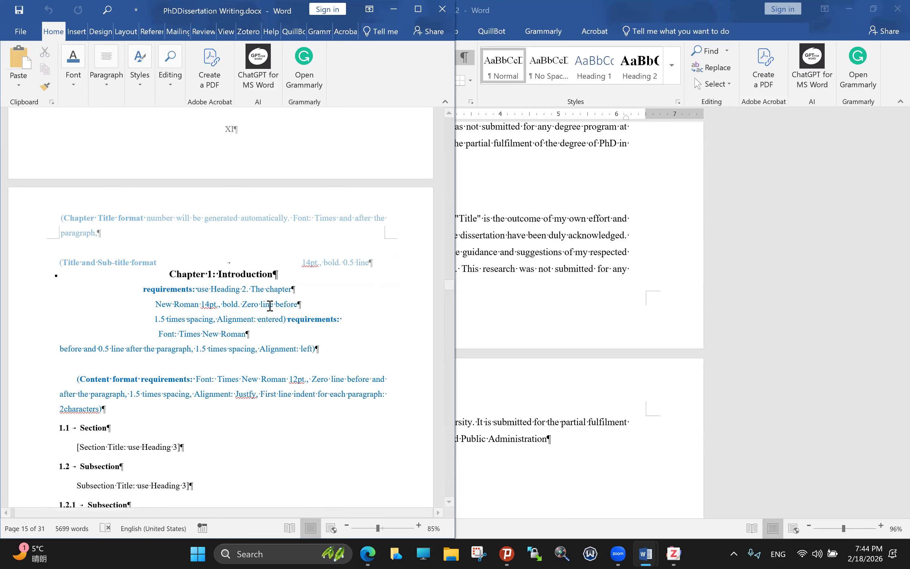
# Step: Select the words 'Heading 2' in the chapter requirement
pyautogui.scroll(-2, 270, 306)
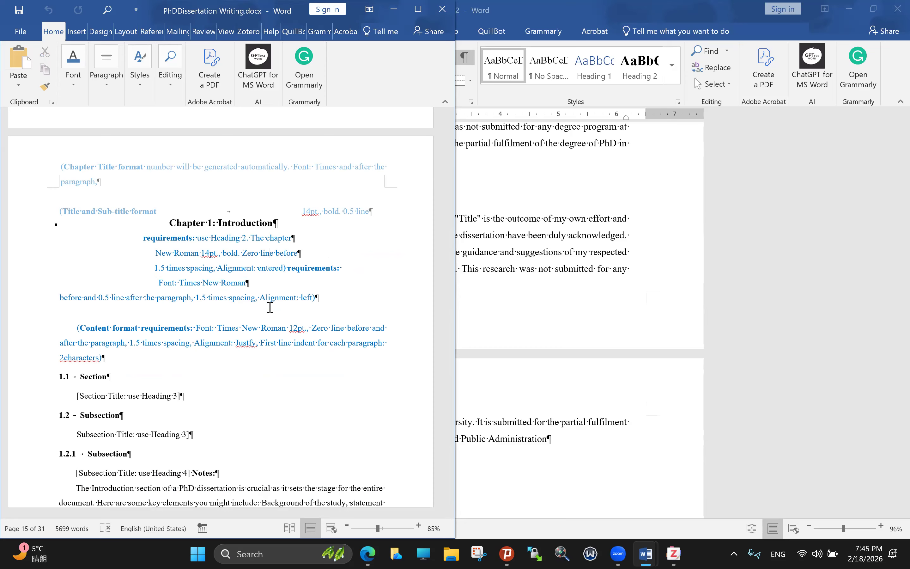
pyautogui.doubleClick(241, 244)
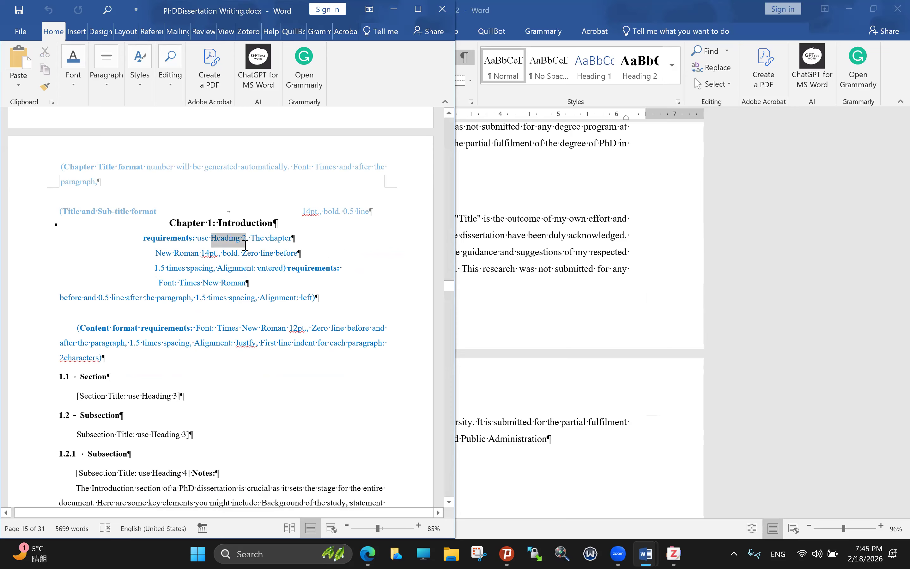
pyautogui.click(242, 245)
pyautogui.moveTo(241, 244); pyautogui.dragTo(242, 245)
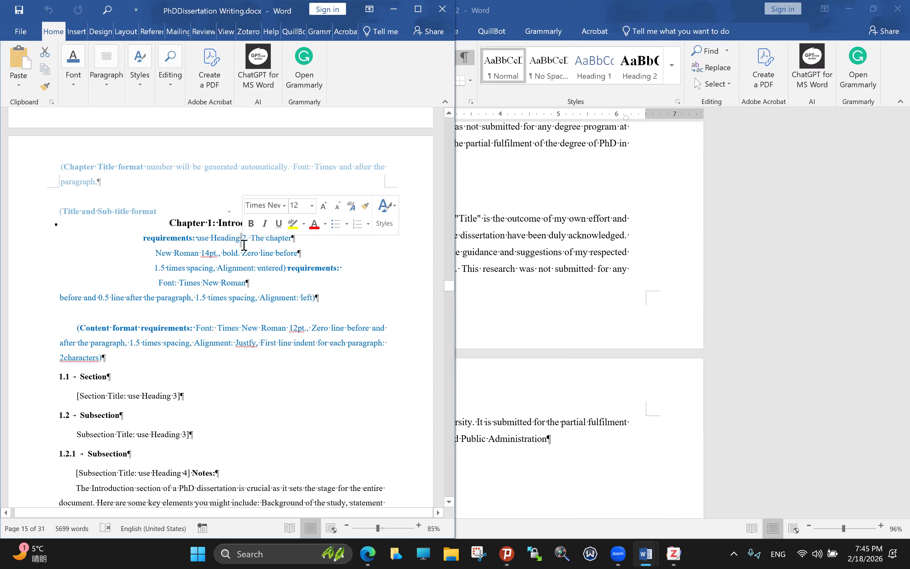
pyautogui.click(209, 238)
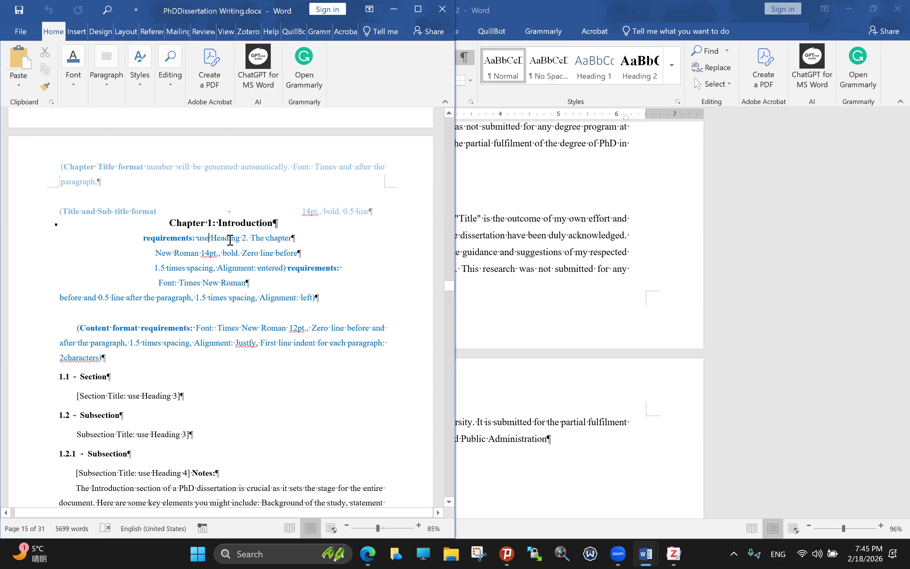
pyautogui.hotkey('ctrl', 'shift', 'Right')
pyautogui.hotkey('ctrl', 'shift', 'Right')
pyautogui.hotkey('ctrl', 'shift', 'Right')
pyautogui.hotkey('ctrl', 'shift', 'Right')
pyautogui.click(209, 271)
# Step: Drag the scrollbar back up to the Table of Contents on page V
pyautogui.click(317, 75)
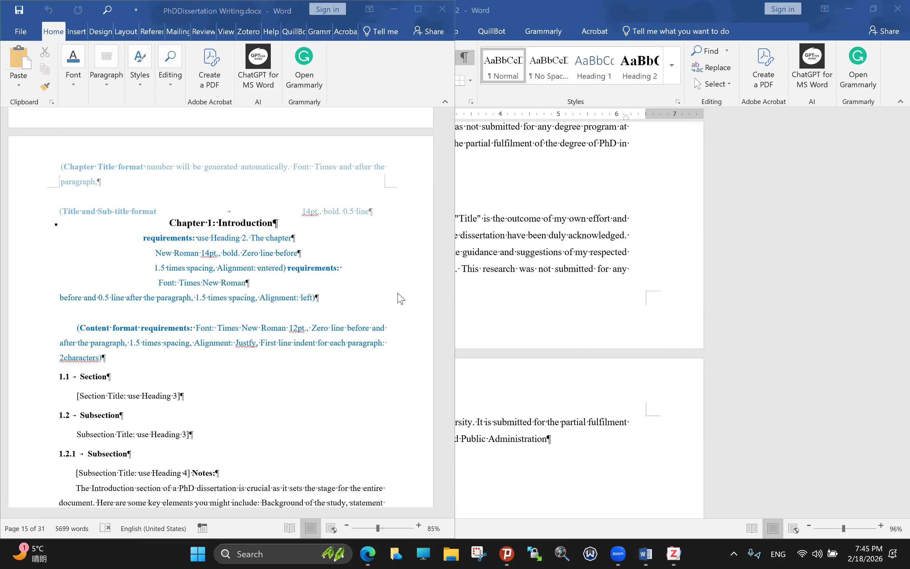
pyautogui.scroll(2, 371, 312)
pyautogui.scroll(-2, 391, 300)
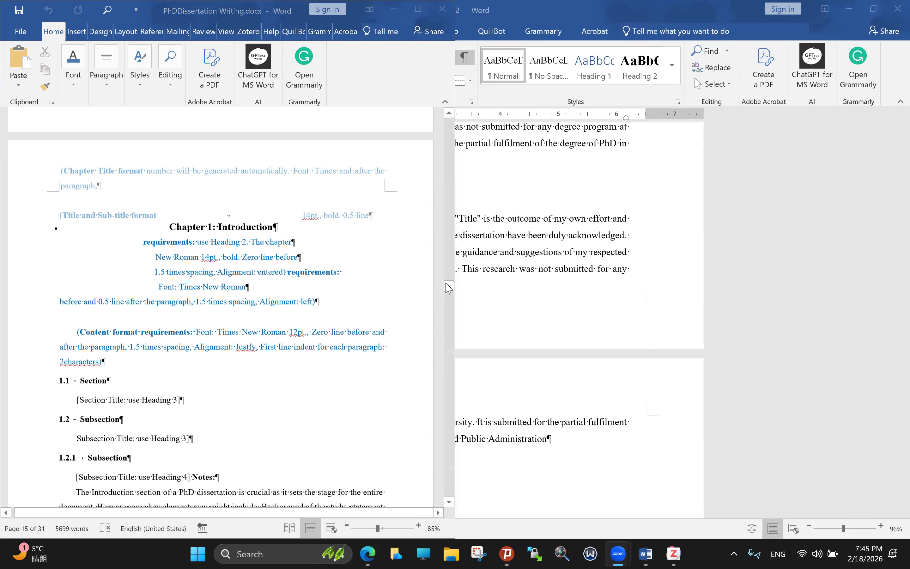
pyautogui.moveTo(451, 286); pyautogui.dragTo(459, 201)
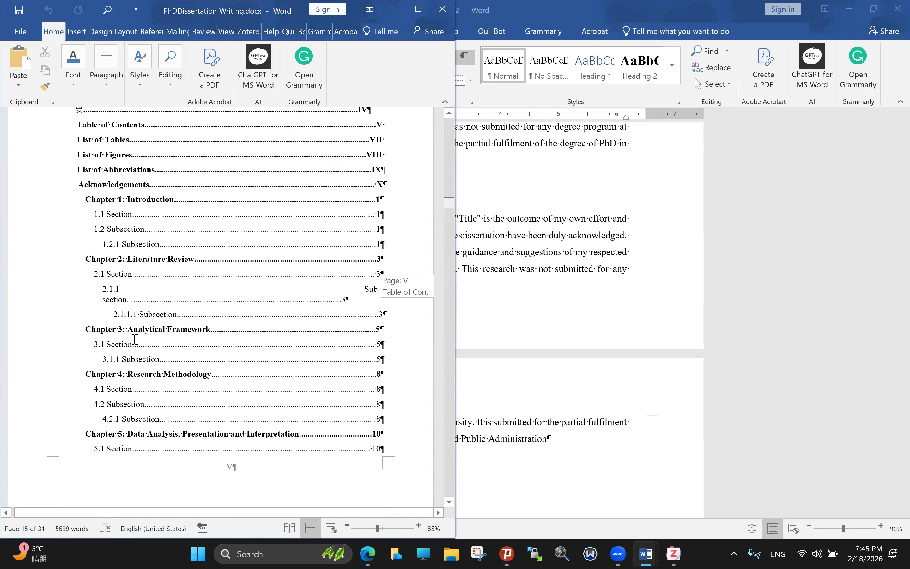
# Step: Scroll through List of Abbreviations back down to the Chapter 1: Introduction page
pyautogui.scroll(3, 244, 356)
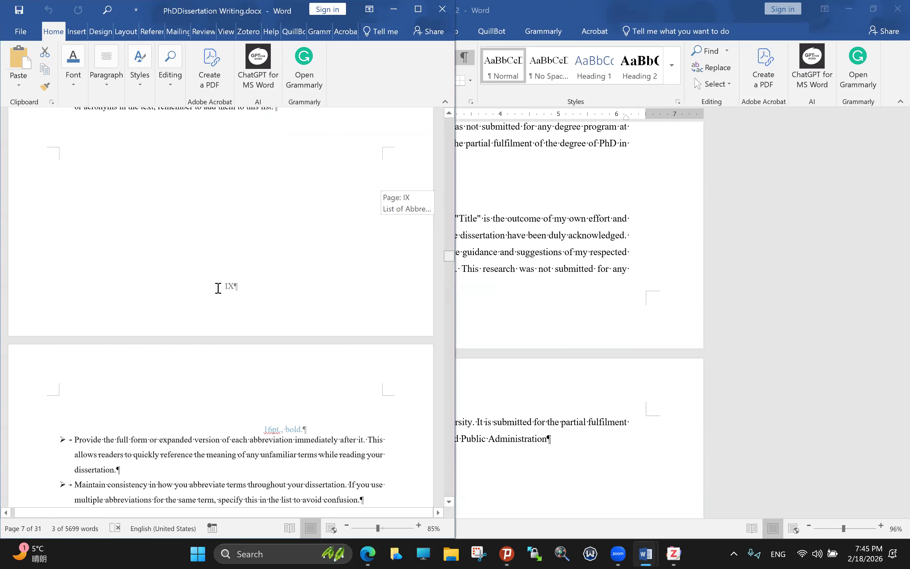
pyautogui.scroll(-5, 218, 288)
pyautogui.scroll(-10, 218, 288)
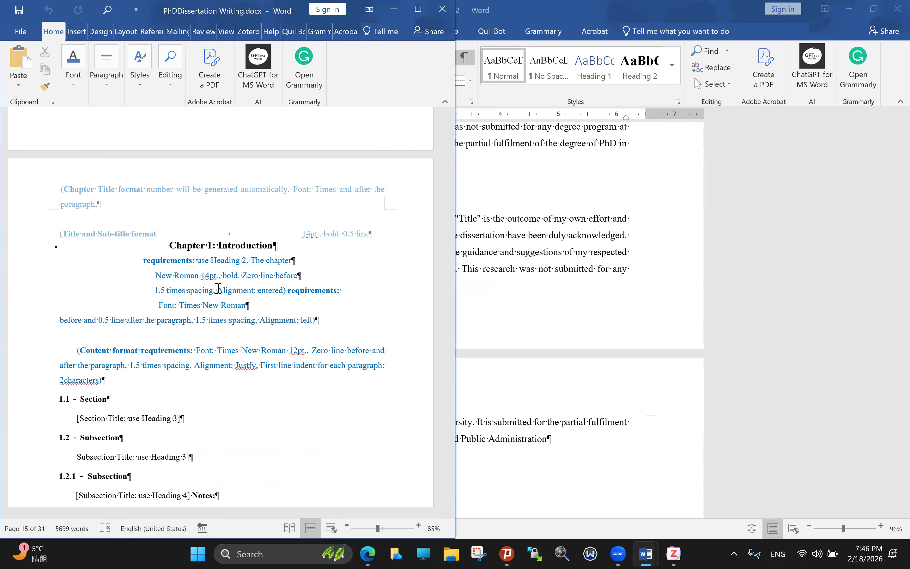
# Step: Select the 1.1 and 1.2 headings with notes, then the 1.2.1 Subsection heading
pyautogui.scroll(-1, 216, 327)
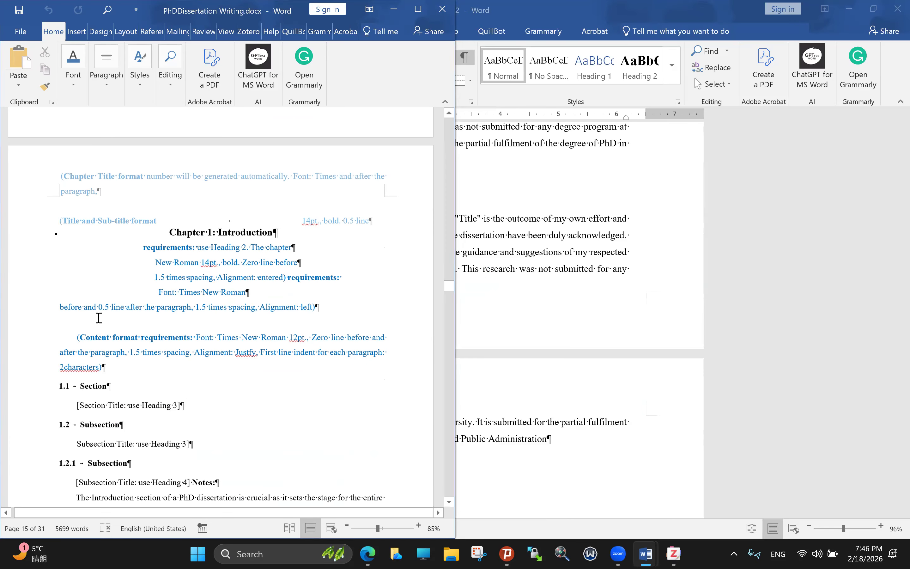
pyautogui.scroll(-1, 106, 317)
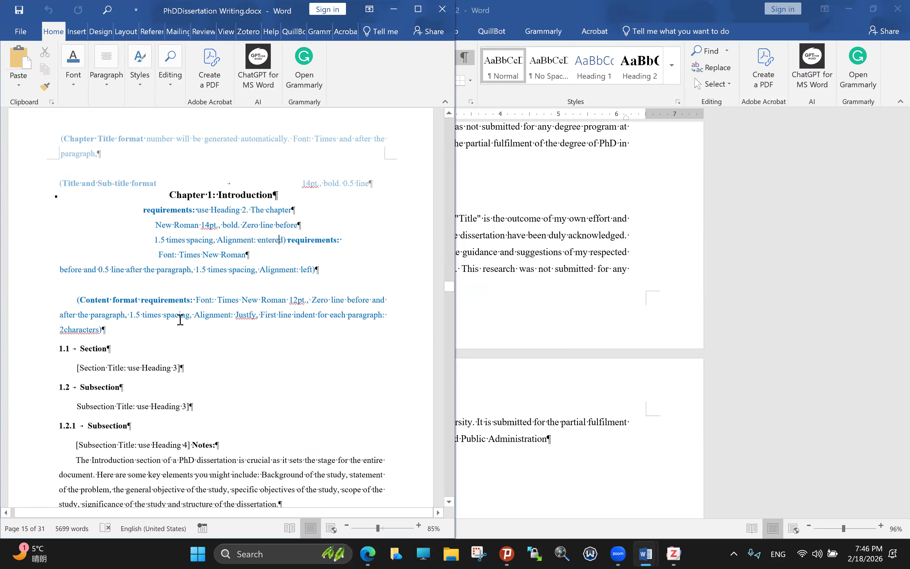
pyautogui.scroll(-1, 55, 306)
pyautogui.click(63, 298)
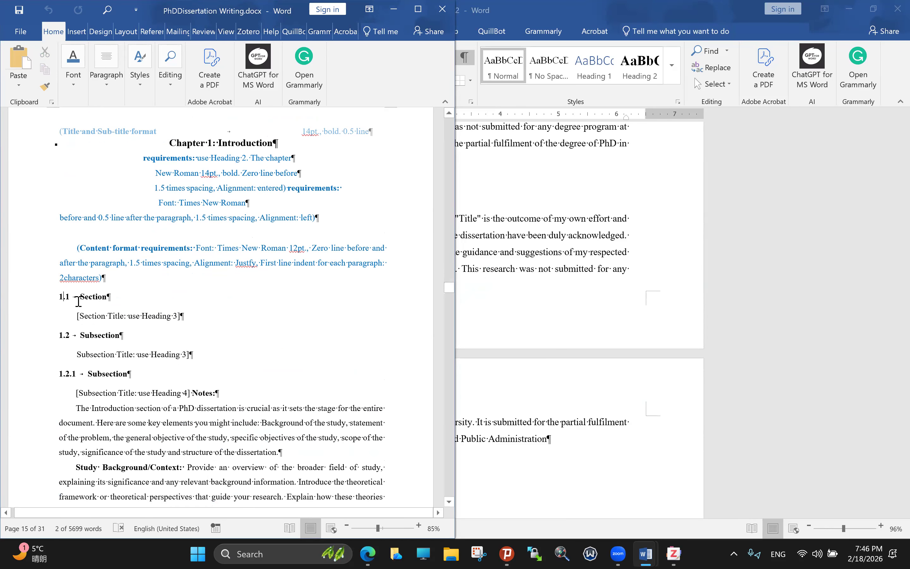
pyautogui.moveTo(62, 306); pyautogui.dragTo(116, 363)
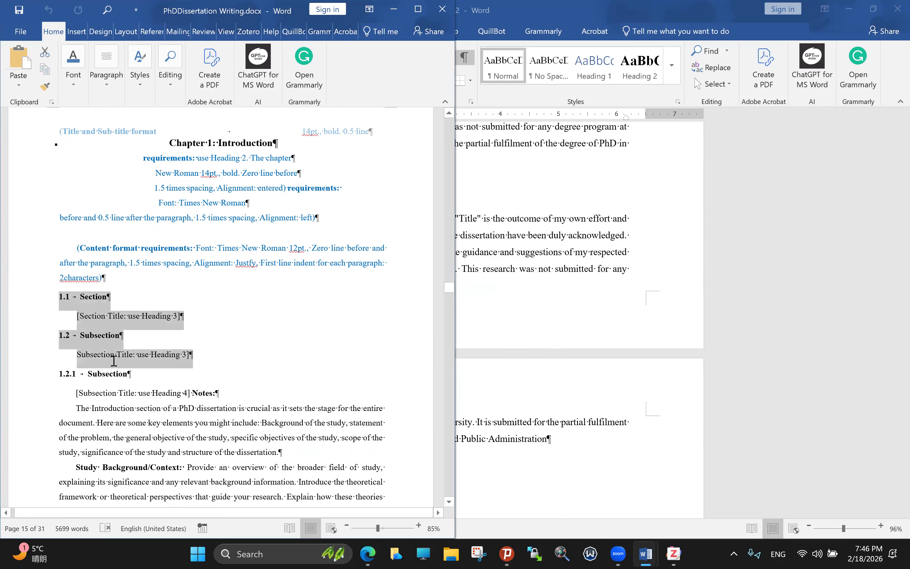
pyautogui.scroll(-2, 120, 309)
pyautogui.click(129, 297)
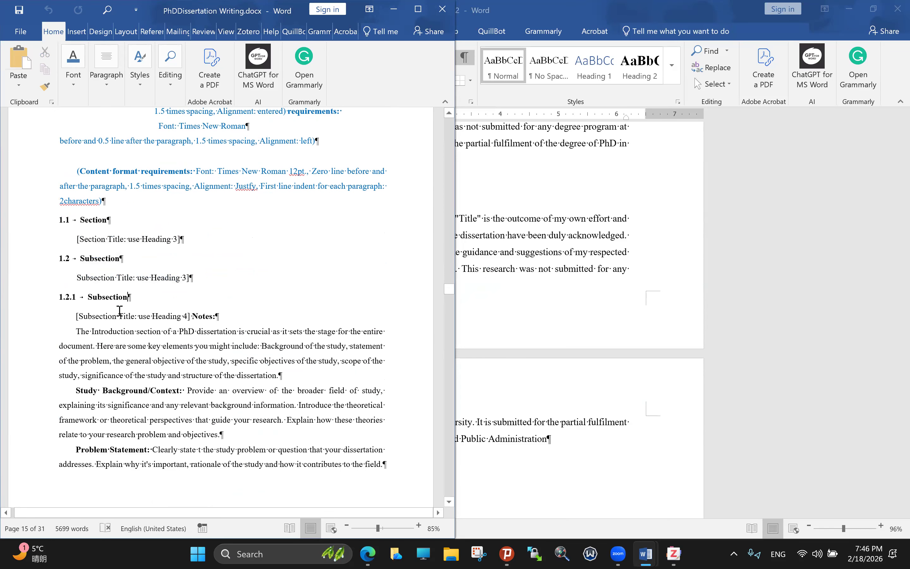
pyautogui.moveTo(49, 284); pyautogui.dragTo(50, 312)
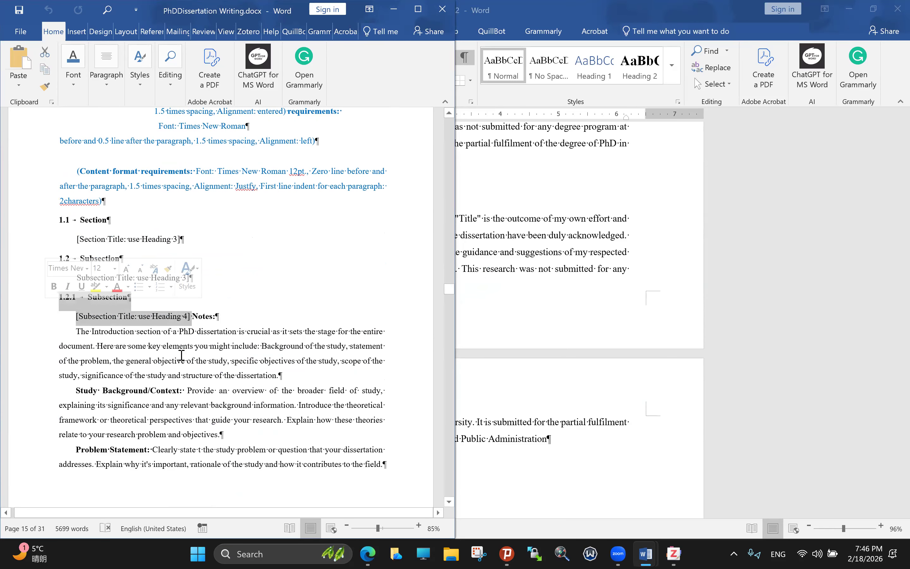
# Step: Reselect the 1.2 Subsection heading and its text below
pyautogui.scroll(-1, 163, 202)
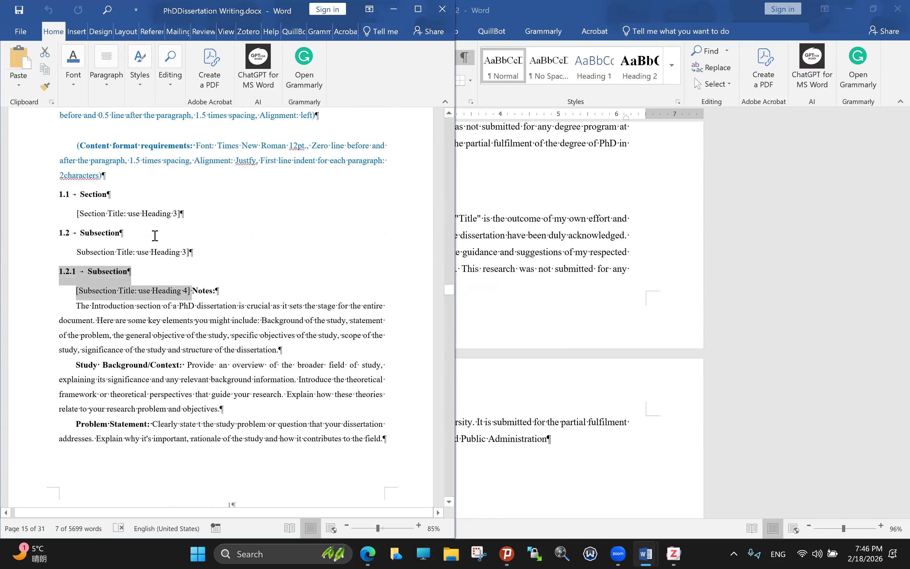
pyautogui.scroll(-2, 155, 235)
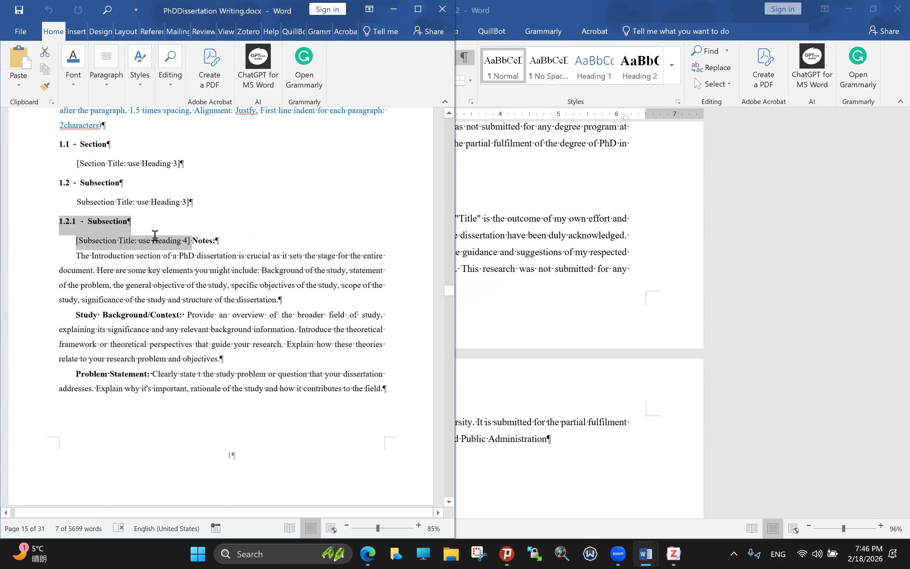
pyautogui.scroll(1, 154, 260)
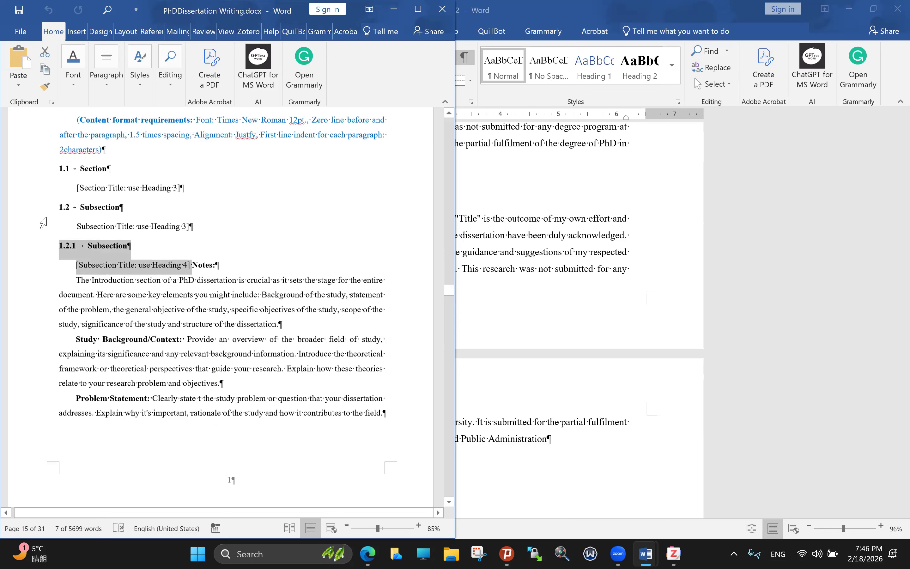
pyautogui.scroll(-1, 121, 243)
pyautogui.scroll(-3, 68, 223)
pyautogui.scroll(4, 50, 221)
pyautogui.click(87, 217)
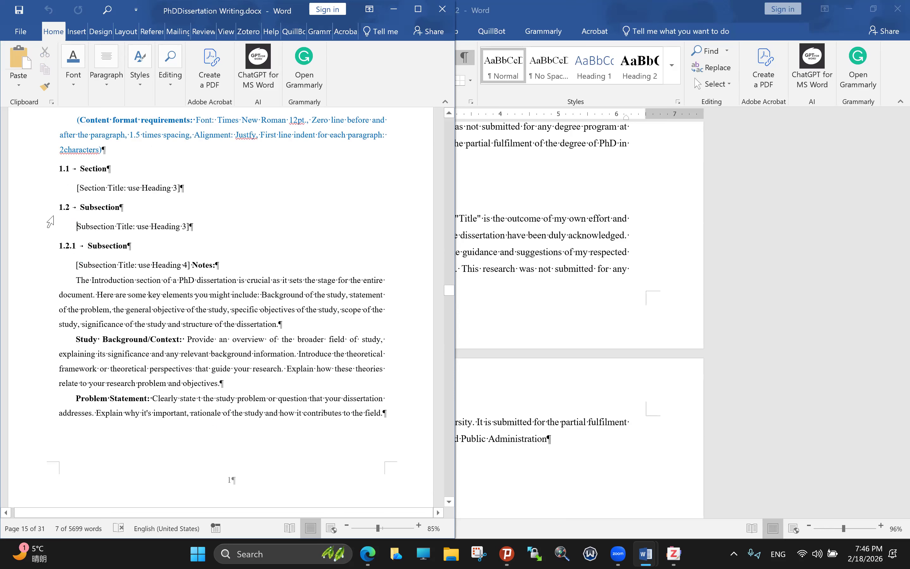
pyautogui.moveTo(87, 217); pyautogui.dragTo(292, 335)
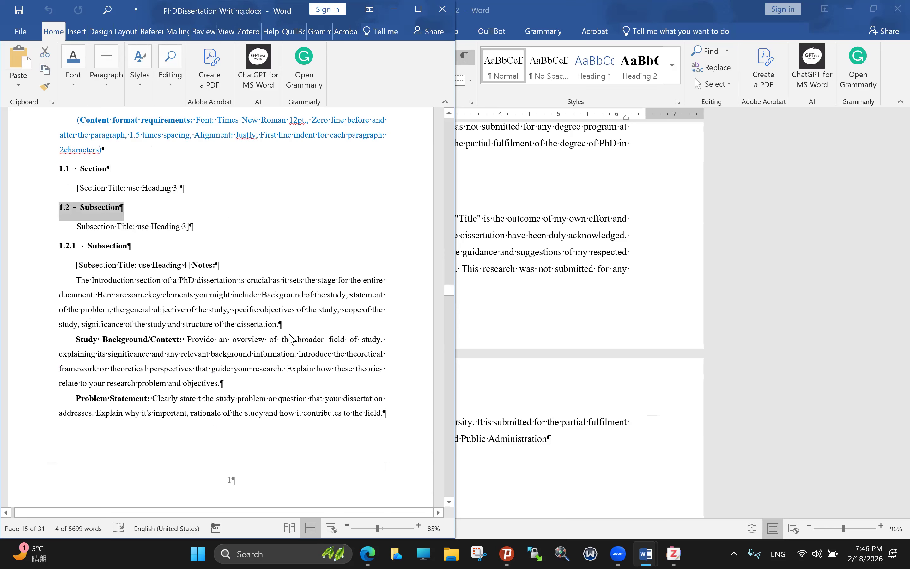
# Step: Scroll down to the Page Break ending Chapter 1's Introduction
pyautogui.scroll(-3, 289, 334)
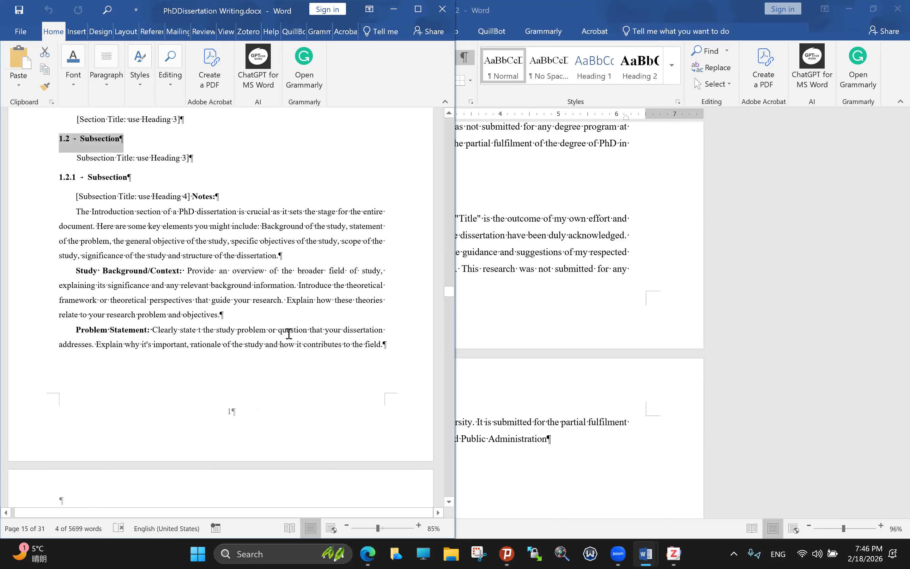
pyautogui.scroll(-7, 288, 334)
pyautogui.scroll(-1, 287, 332)
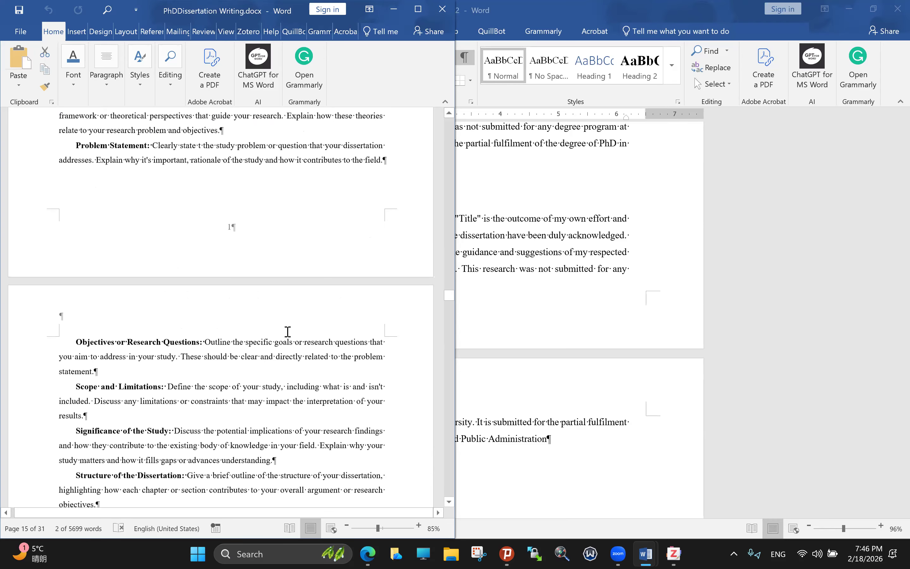
pyautogui.scroll(-12, 297, 338)
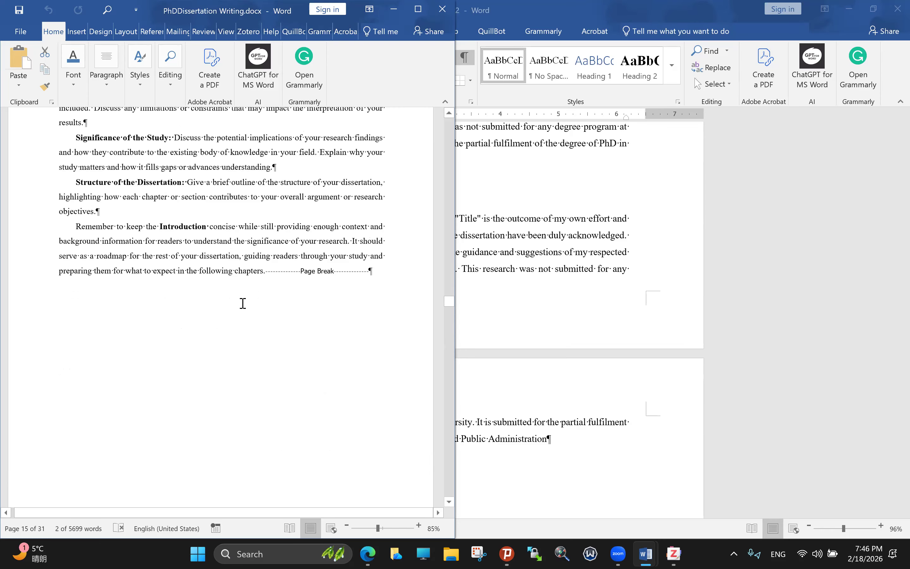
pyautogui.scroll(-6, 210, 304)
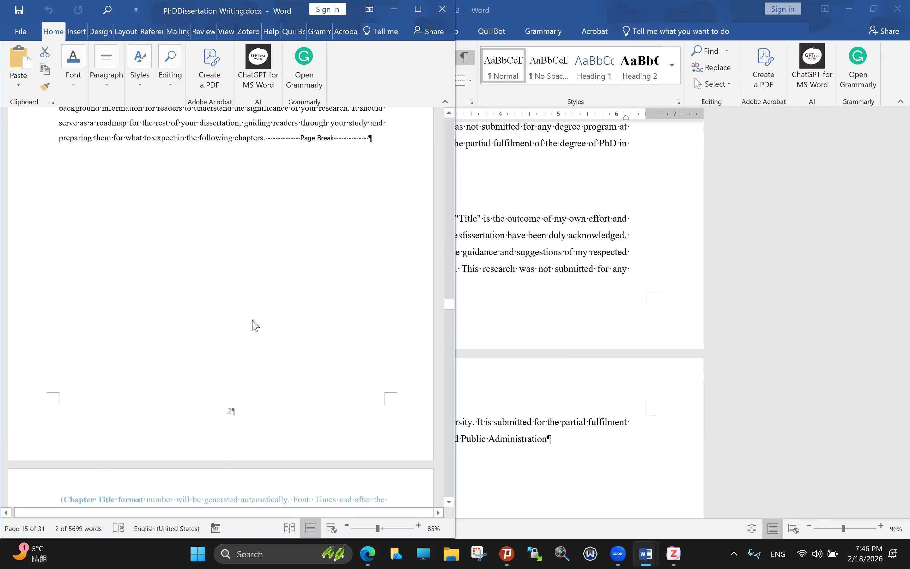
# Step: Scroll down through Chapter 2 Literature Review's numbered section headings
pyautogui.scroll(-15, 253, 320)
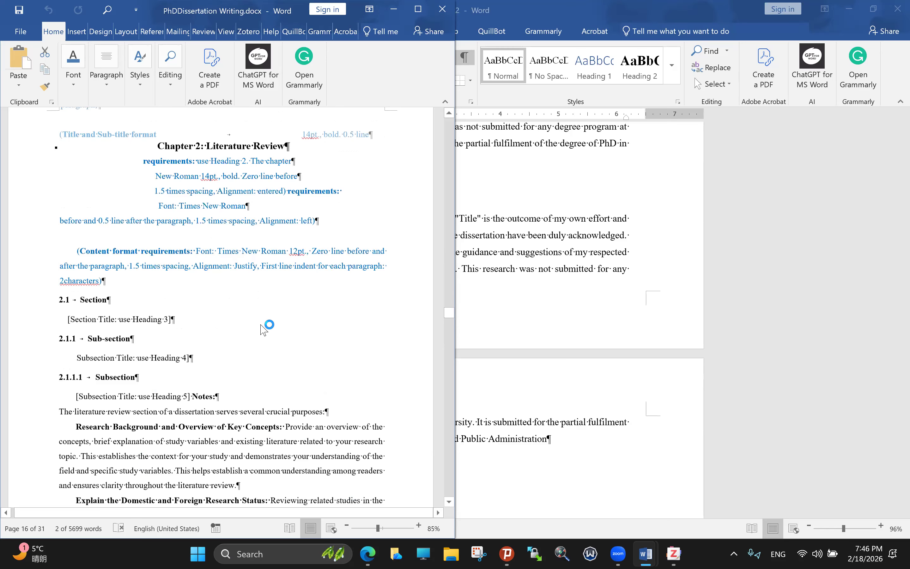
pyautogui.scroll(-3, 259, 326)
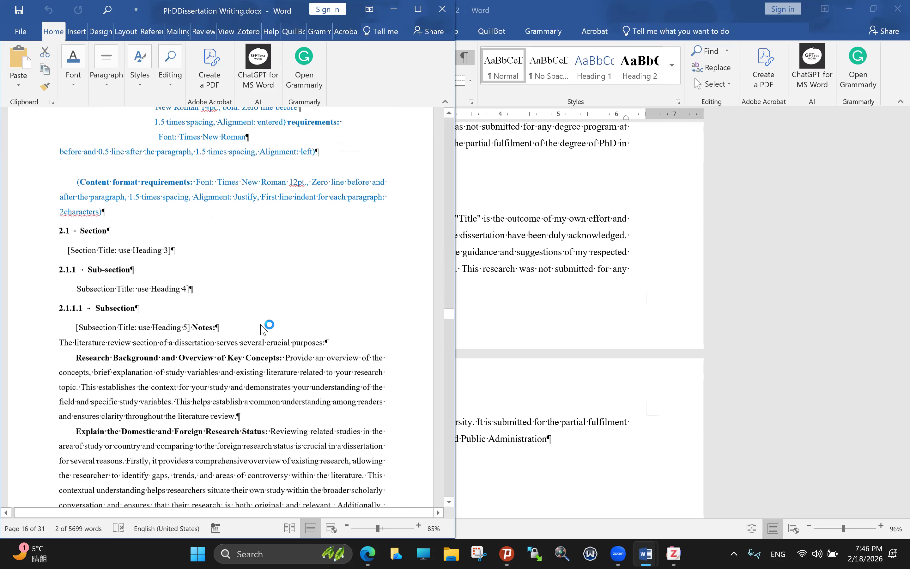
pyautogui.scroll(-1, 265, 329)
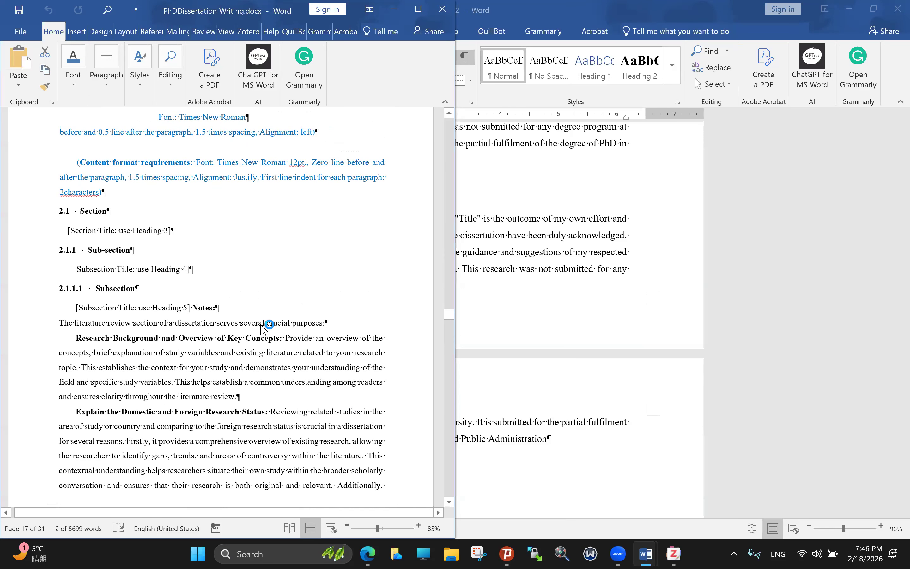
pyautogui.scroll(-4, 264, 329)
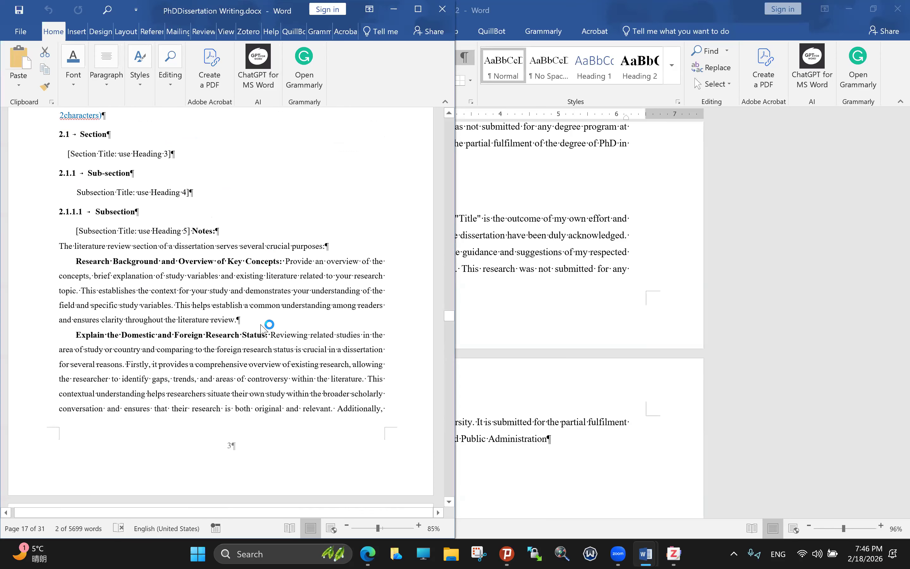
pyautogui.scroll(-4, 264, 329)
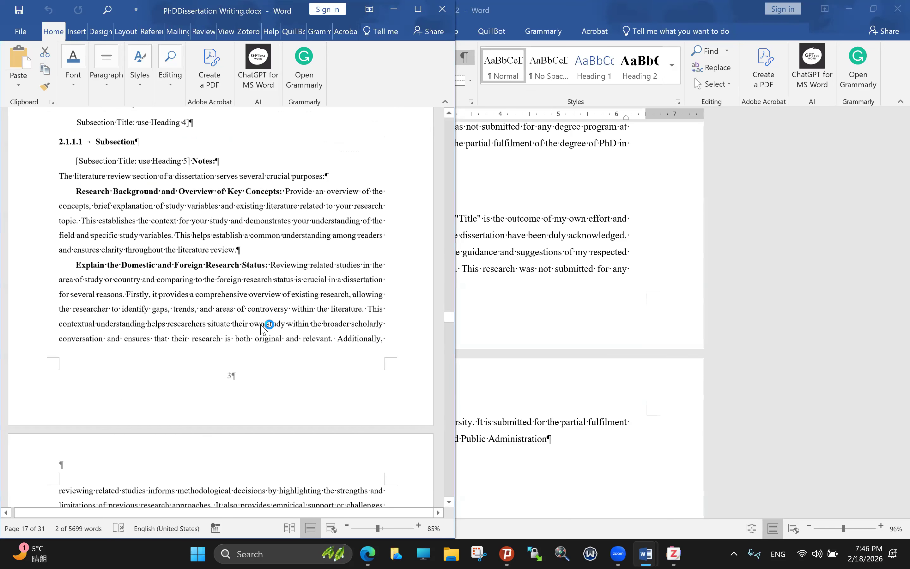
# Step: Scroll back up to the Acknowledgments page, page XI
pyautogui.scroll(5, 264, 328)
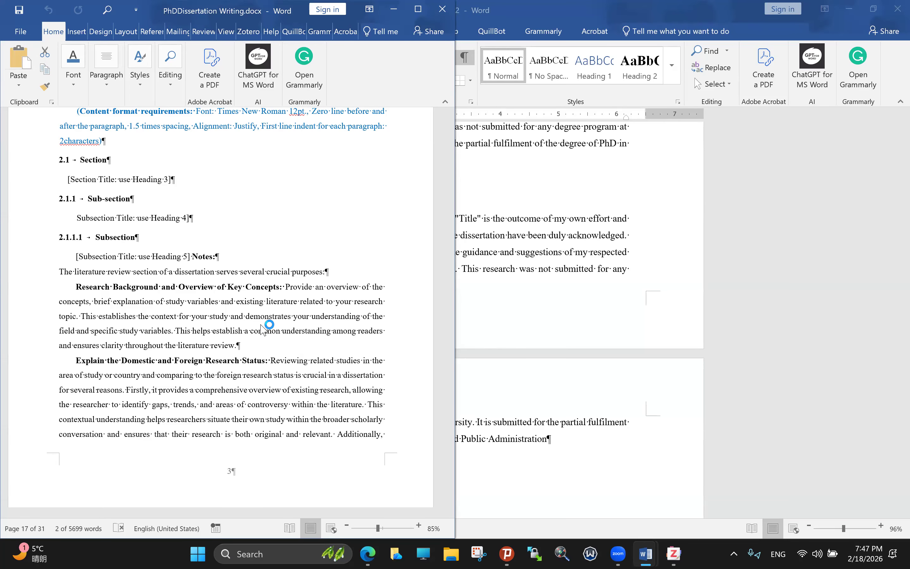
pyautogui.scroll(1, 264, 330)
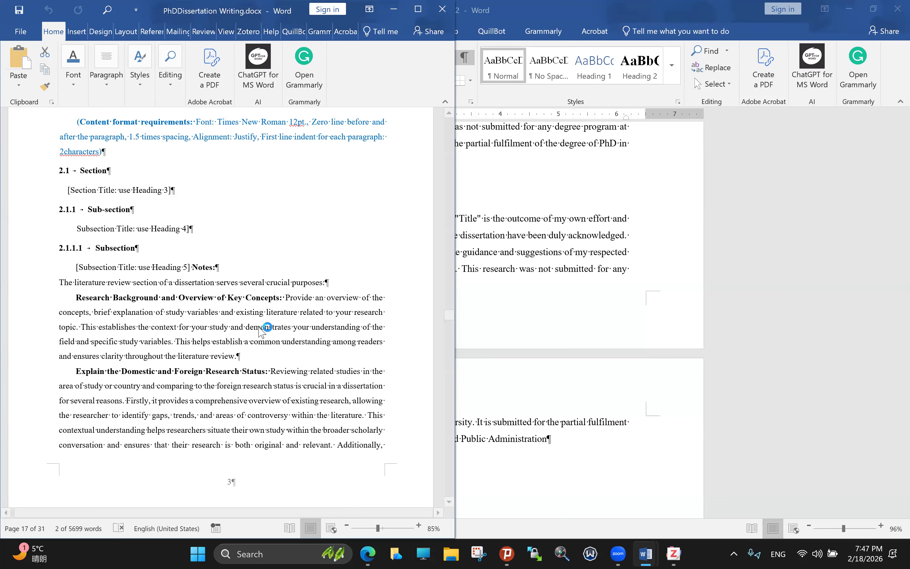
pyautogui.scroll(1, 263, 329)
pyautogui.scroll(3, 261, 330)
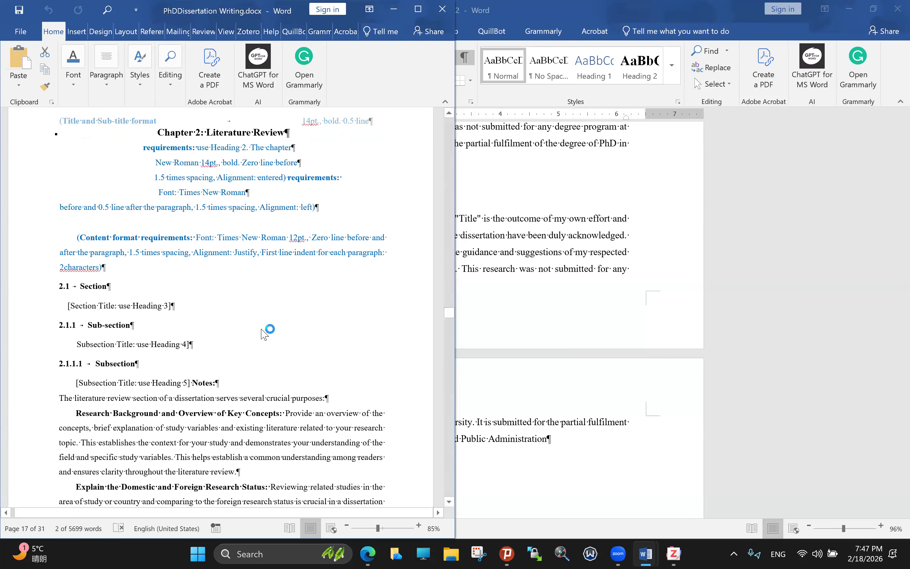
pyautogui.scroll(-3, 262, 329)
pyautogui.scroll(4, 383, 310)
pyautogui.scroll(9, 450, 290)
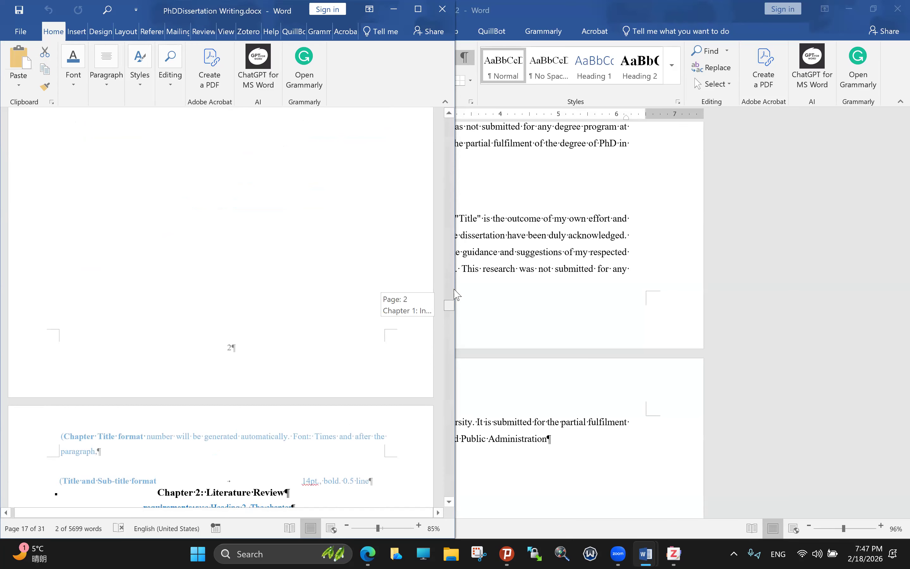
pyautogui.scroll(15, 456, 295)
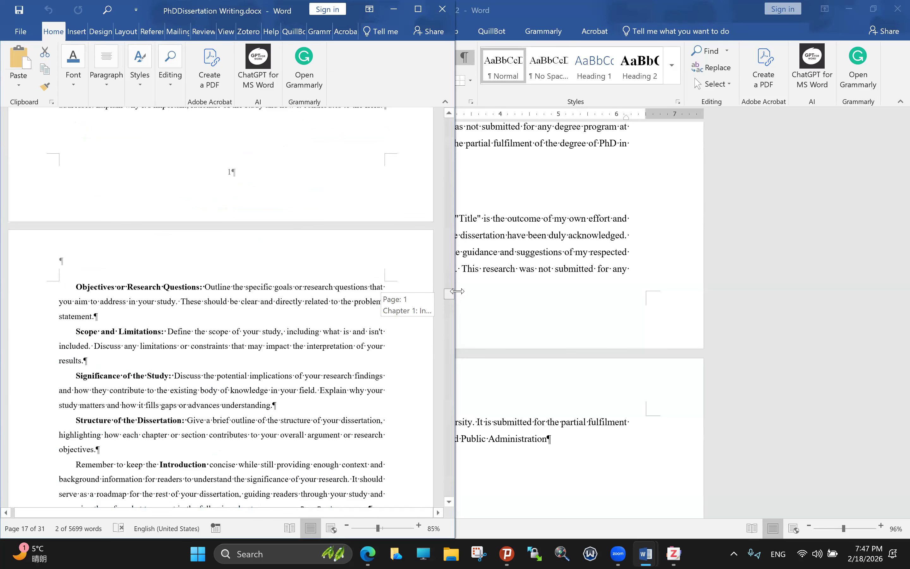
pyautogui.scroll(6, 457, 290)
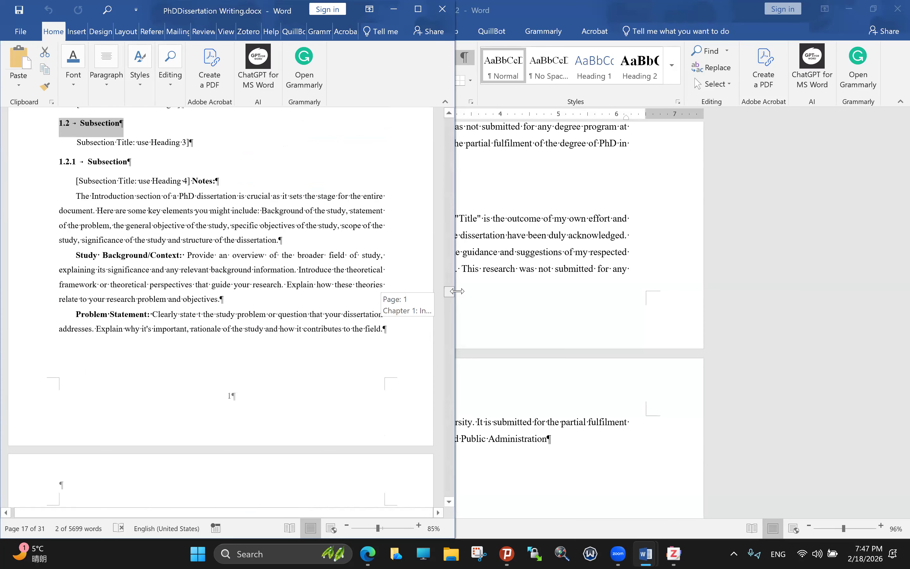
pyautogui.scroll(10, 457, 291)
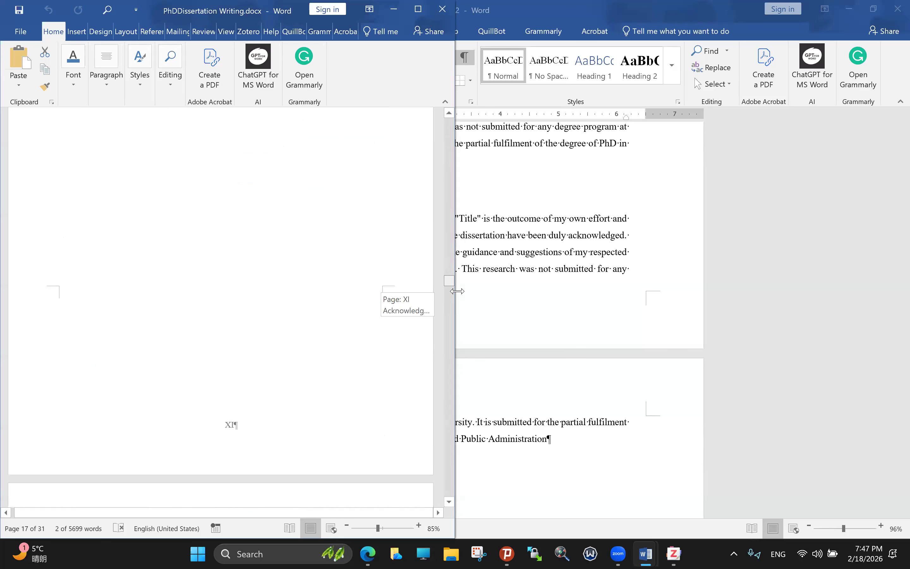
# Step: Scroll down from page XI to Chapter 1's 1.1, 1.2 and 1.2.1 headings
pyautogui.scroll(-10, 457, 291)
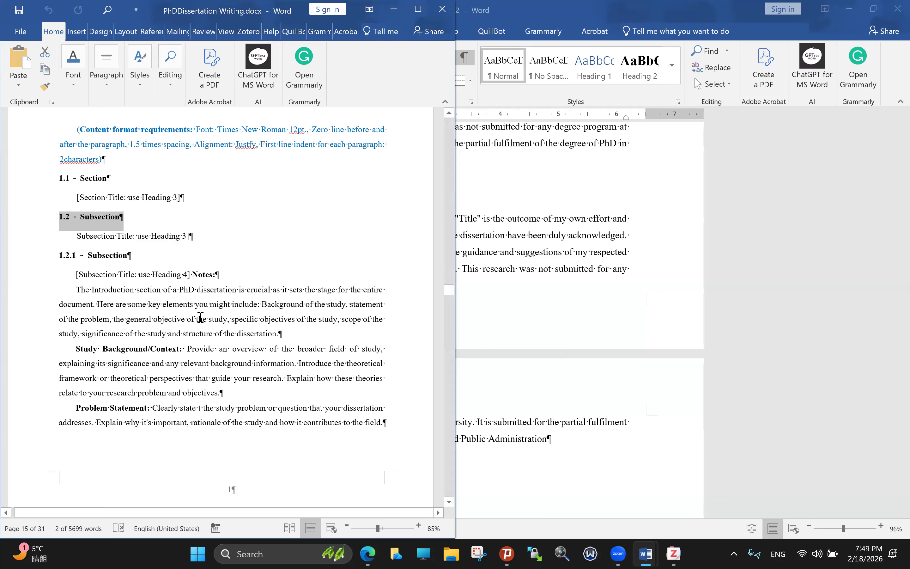
# Step: Scroll past the page break to Chapter 2: Literature Review and its 2.1, 2.1.1, 2.1.1.1 headings
pyautogui.scroll(-3, 200, 317)
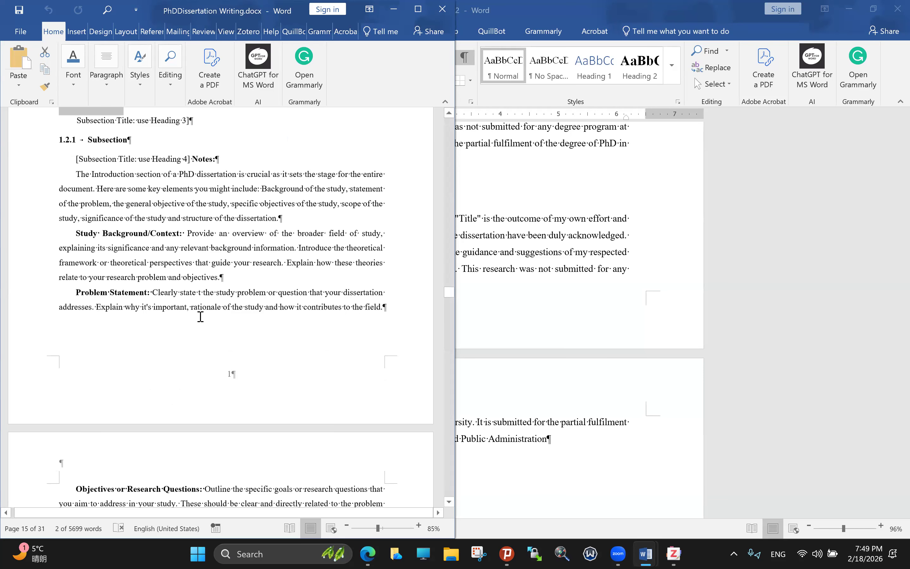
pyautogui.scroll(-11, 201, 317)
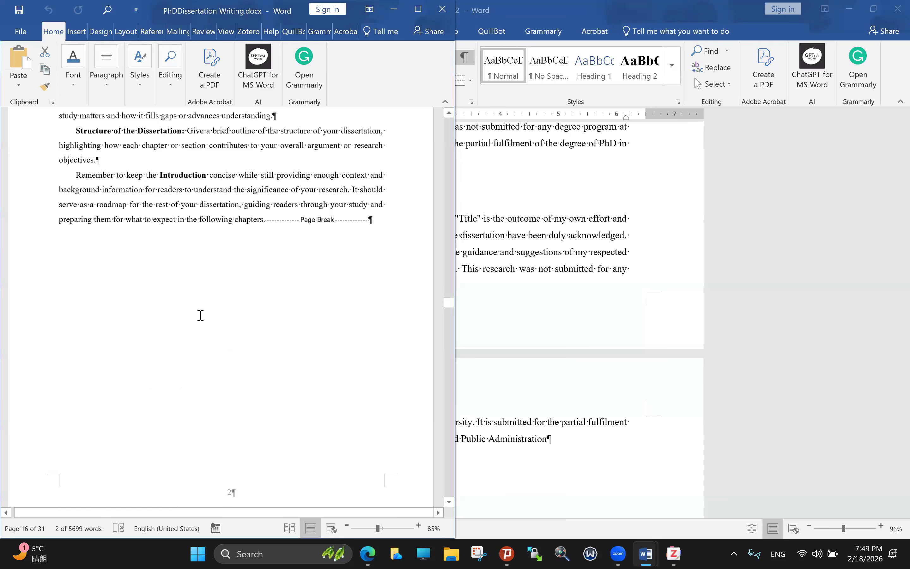
pyautogui.scroll(-10, 205, 312)
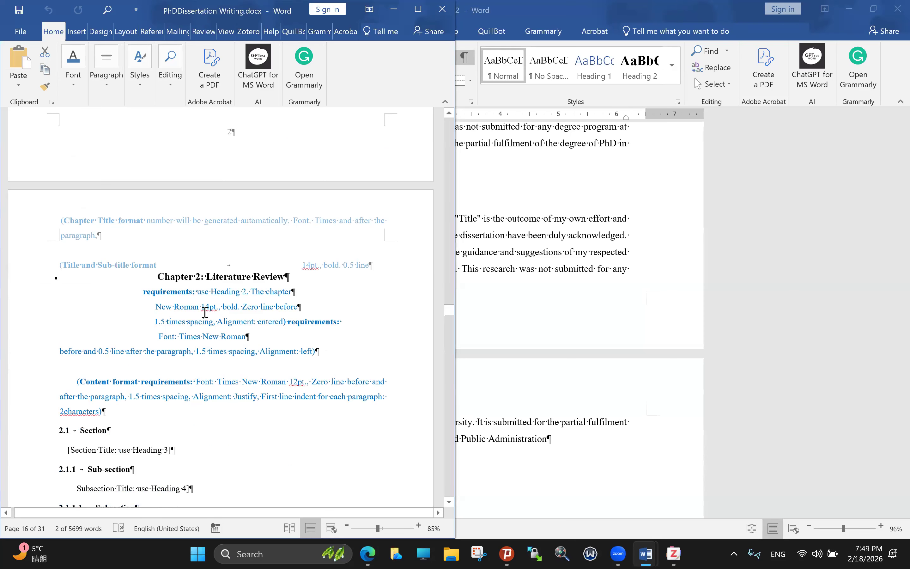
pyautogui.scroll(-3, 205, 313)
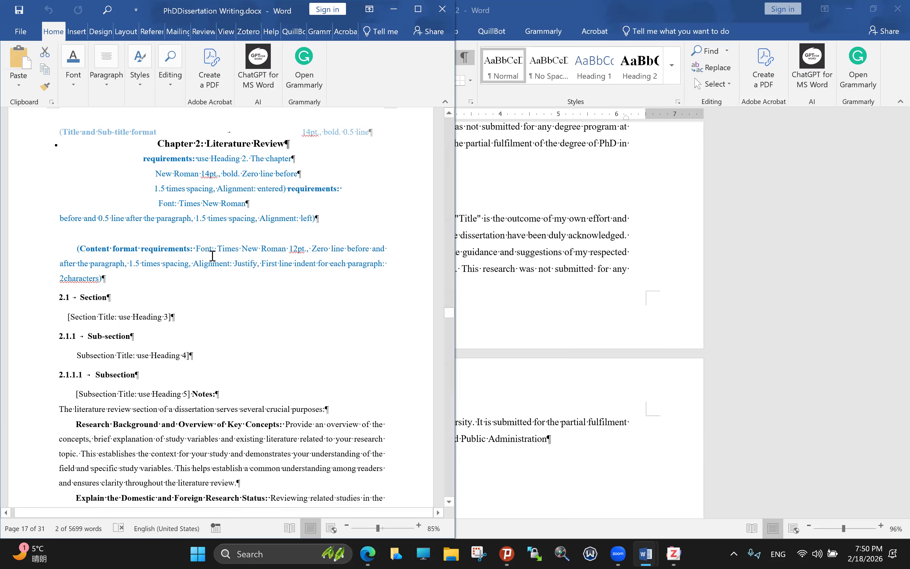
pyautogui.scroll(-1, 201, 259)
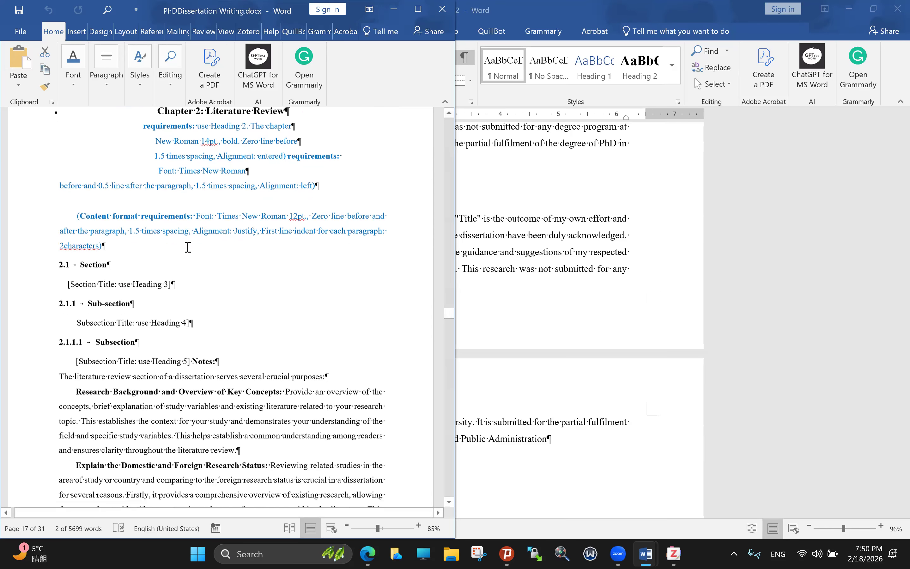
pyautogui.scroll(2, 188, 245)
pyautogui.scroll(-5, 188, 247)
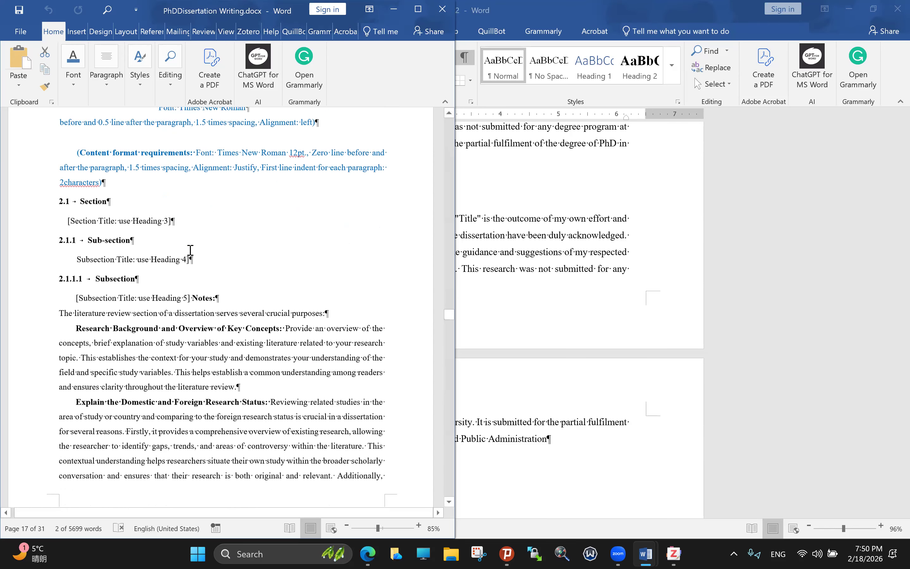
pyautogui.scroll(-2, 190, 251)
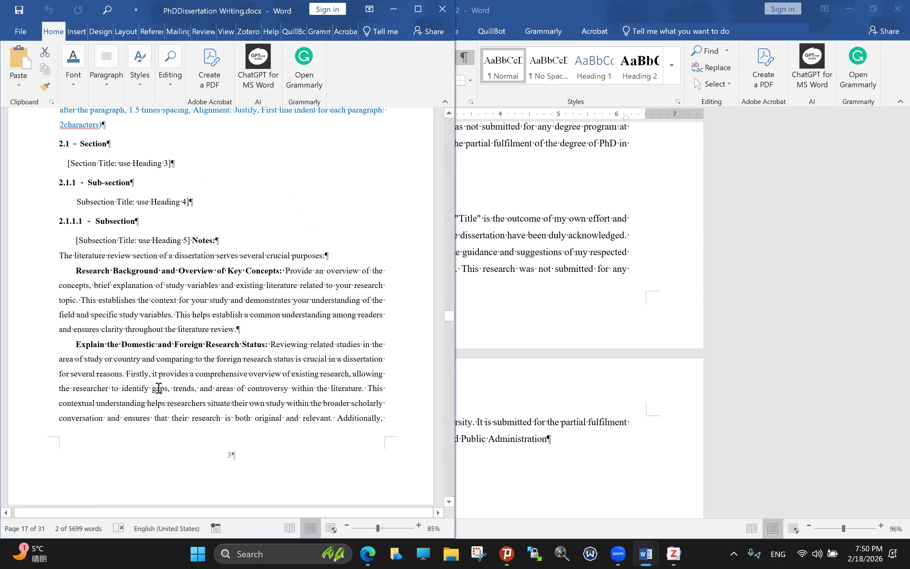
# Step: Select 'Domestic and Foreign Research Status:' in the bold lead-in of the Chapter 2 notes
pyautogui.scroll(1, 166, 367)
pyautogui.scroll(-1, 200, 349)
pyautogui.moveTo(199, 350)
pyautogui.mouseDown()
pyautogui.moveTo(259, 348)
pyautogui.moveTo(211, 352)
pyautogui.mouseUp()
pyautogui.click(128, 347)
pyautogui.moveTo(121, 344); pyautogui.dragTo(256, 341)
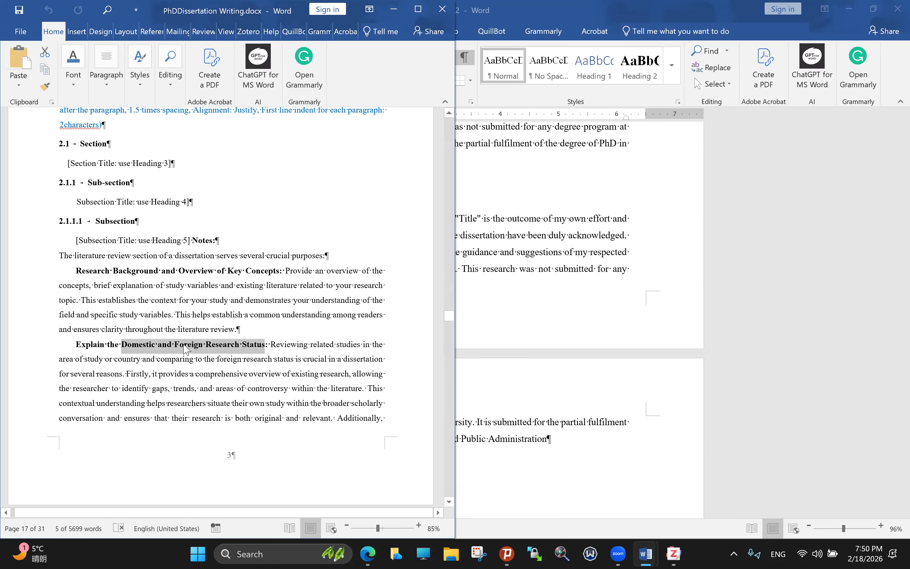
# Step: Scroll down from Chapter 2 into the later thesis chapters
pyautogui.scroll(-2, 186, 342)
pyautogui.scroll(-3, 186, 342)
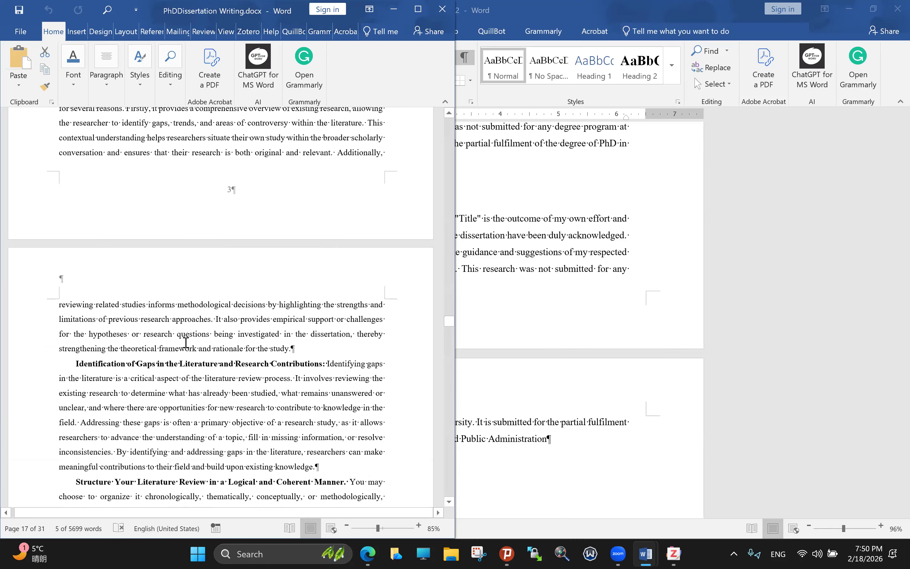
pyautogui.scroll(-2, 187, 341)
pyautogui.scroll(-2, 188, 340)
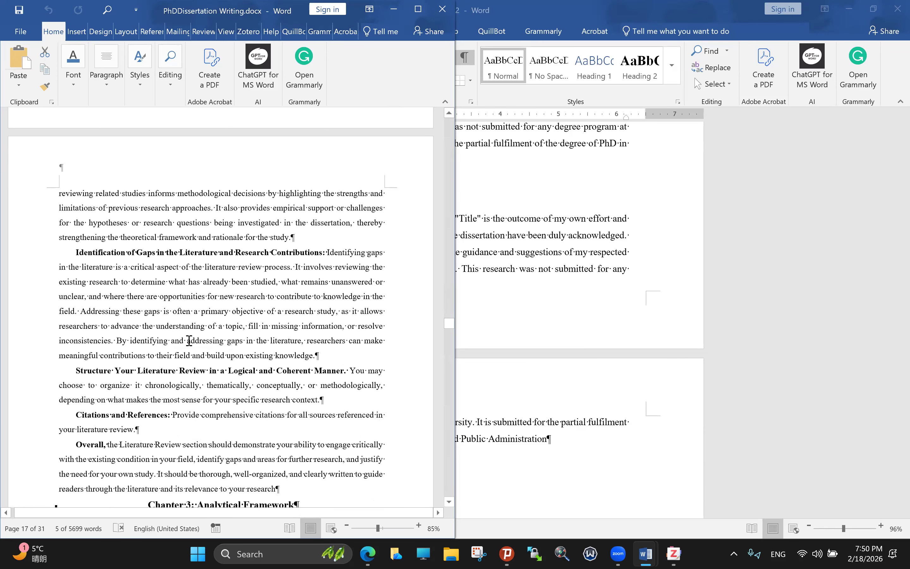
pyautogui.scroll(-3, 189, 341)
pyautogui.scroll(-3, 189, 340)
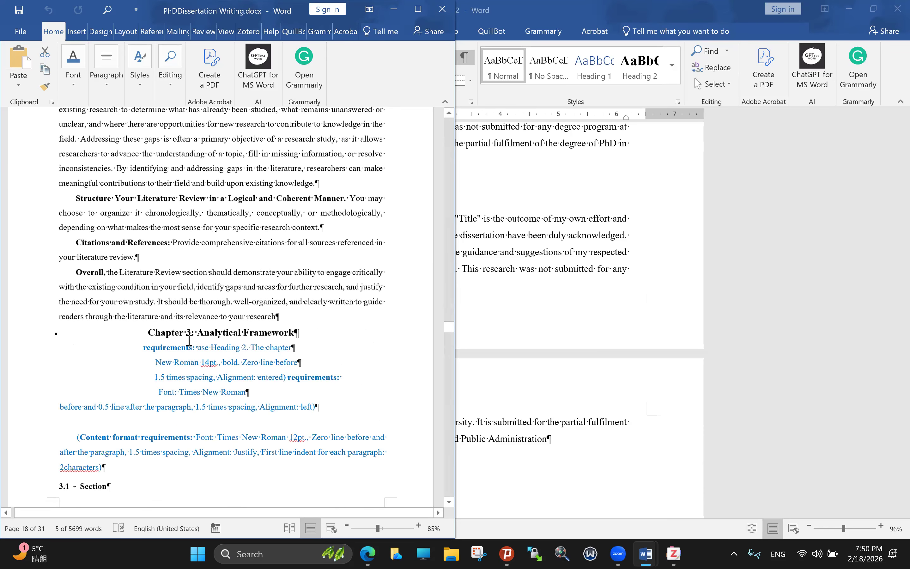
pyautogui.scroll(-12, 188, 343)
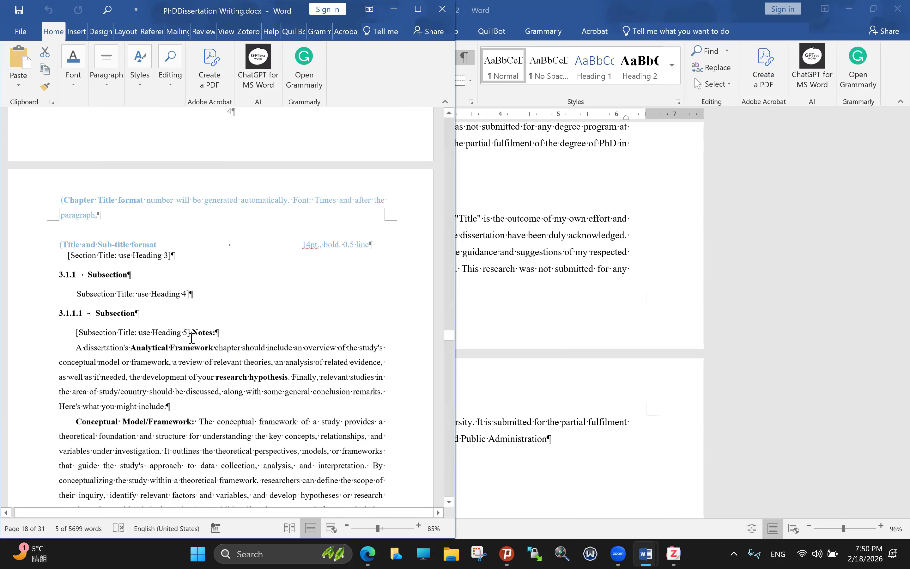
pyautogui.scroll(-1, 191, 338)
pyautogui.scroll(2, 192, 338)
pyautogui.scroll(-1, 192, 338)
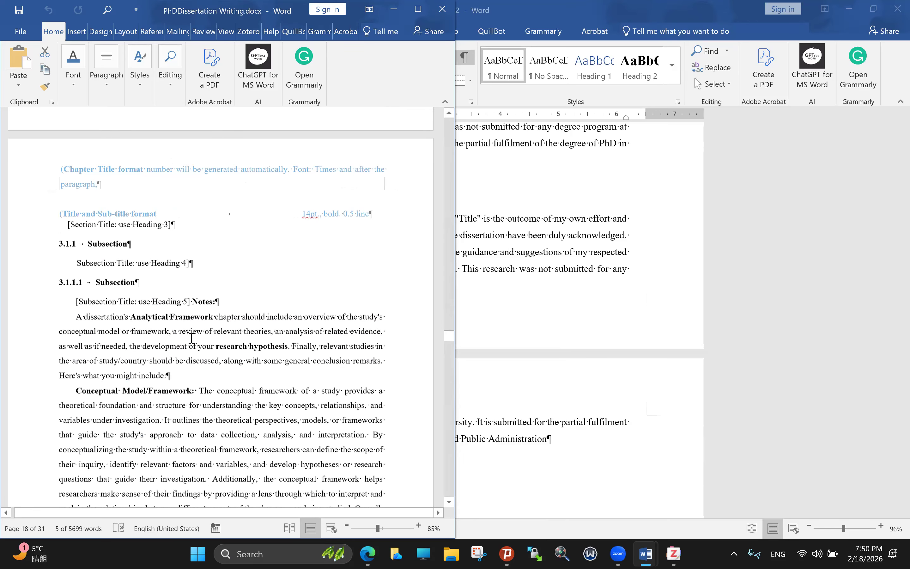
pyautogui.scroll(-1, 191, 338)
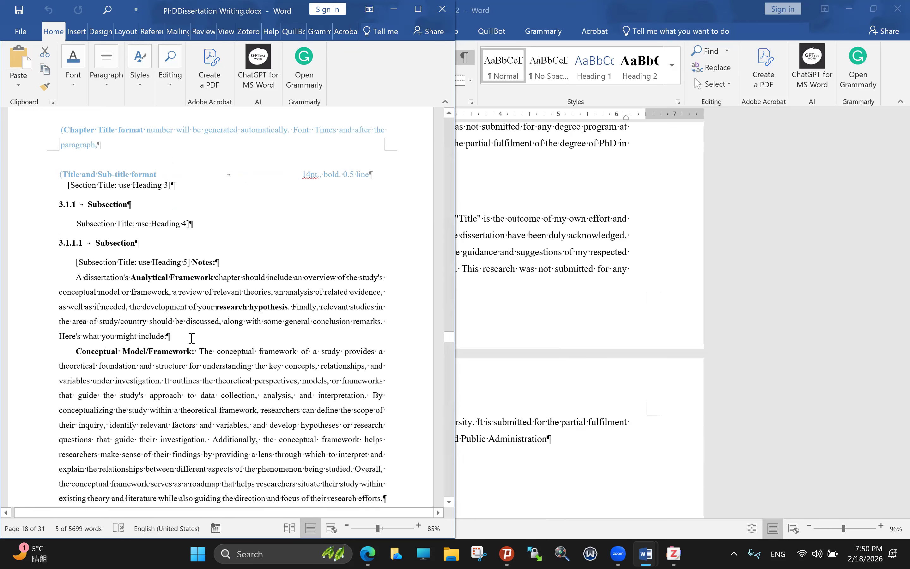
pyautogui.scroll(-4, 192, 338)
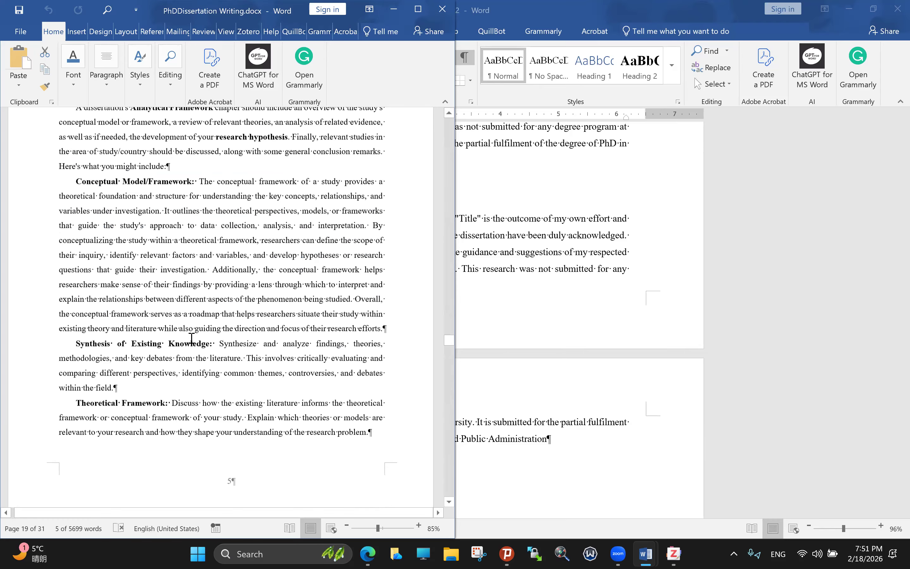
pyautogui.scroll(-2, 192, 338)
pyautogui.scroll(-1, 192, 338)
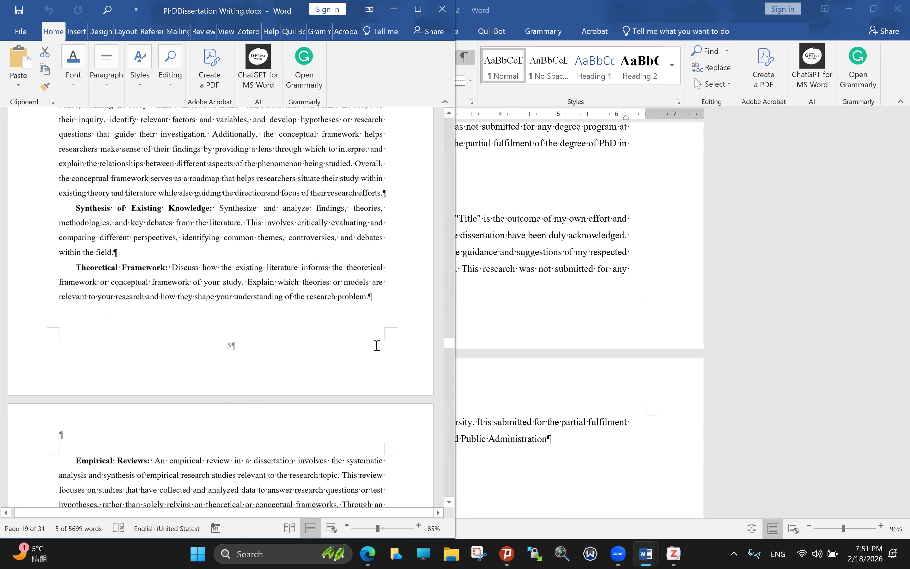
# Step: Move down to the Table 5.1 example on page 25 and highlight the start of its Source line
pyautogui.moveTo(451, 359); pyautogui.dragTo(457, 376)
pyautogui.scroll(-5, 454, 373)
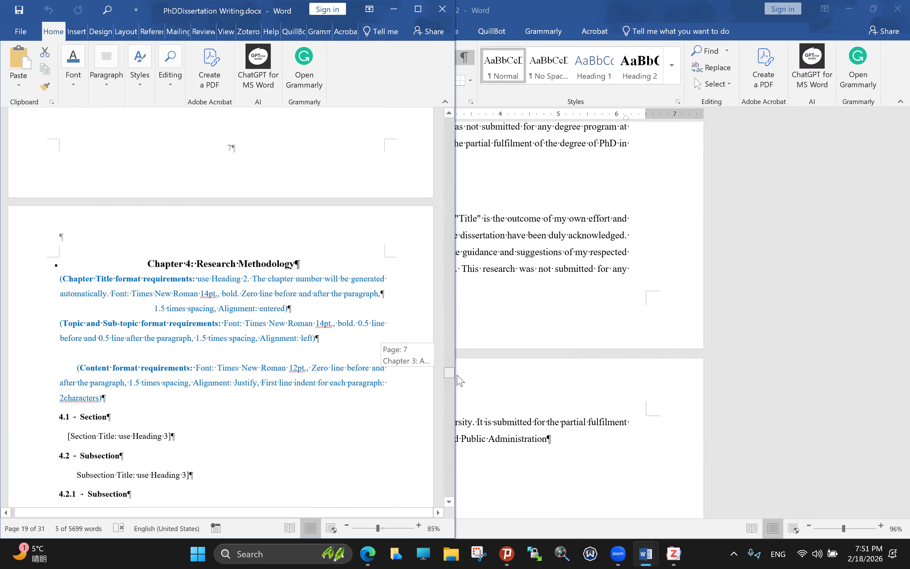
pyautogui.scroll(-1, 460, 381)
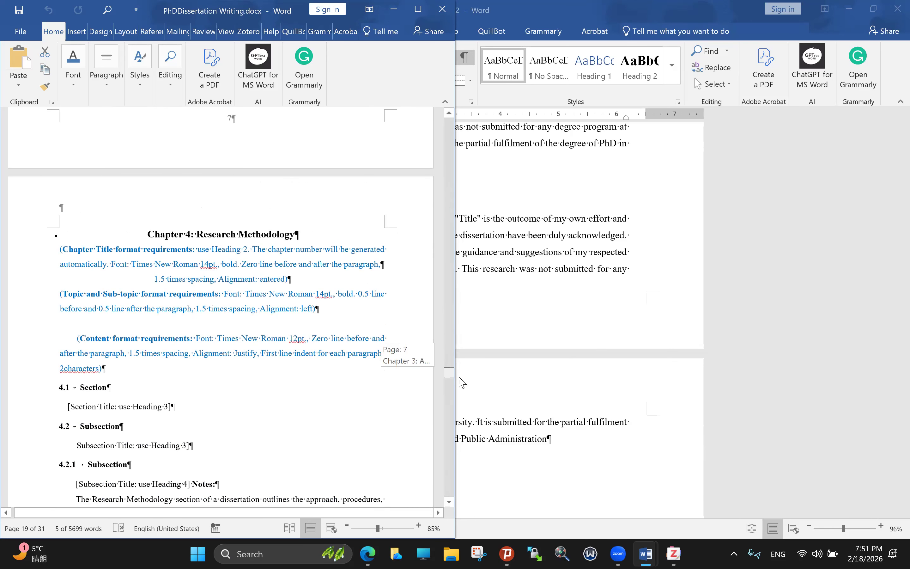
pyautogui.scroll(-1, 465, 389)
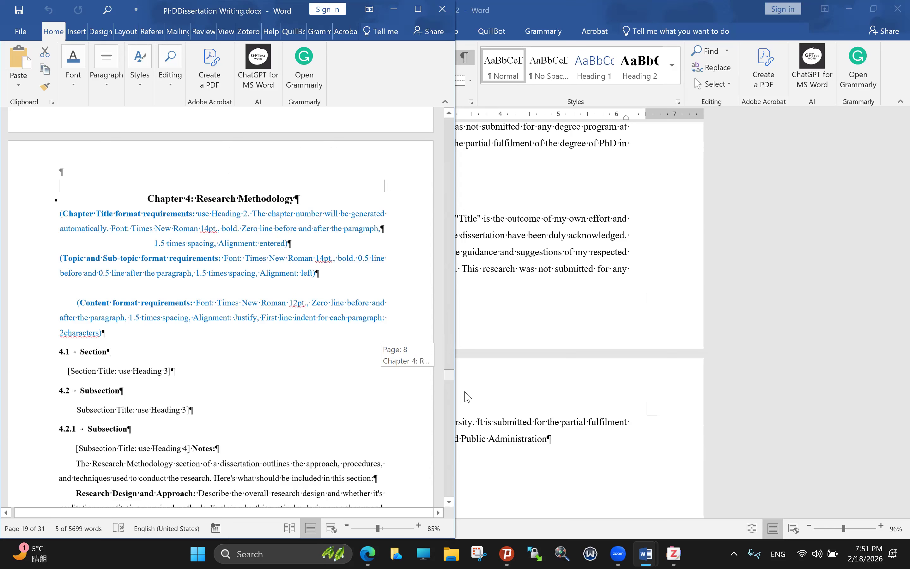
pyautogui.scroll(-3, 467, 396)
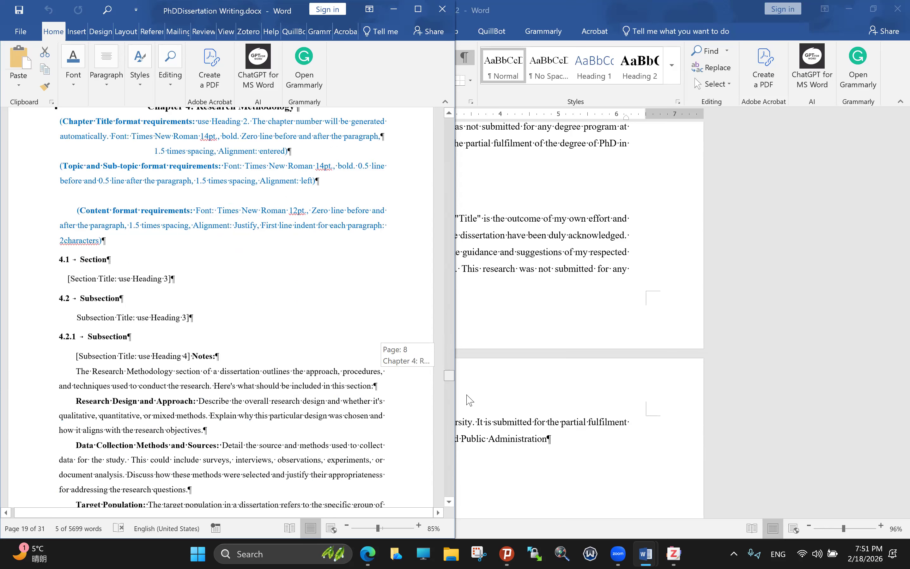
pyautogui.scroll(-1, 470, 403)
pyautogui.scroll(-15, 473, 407)
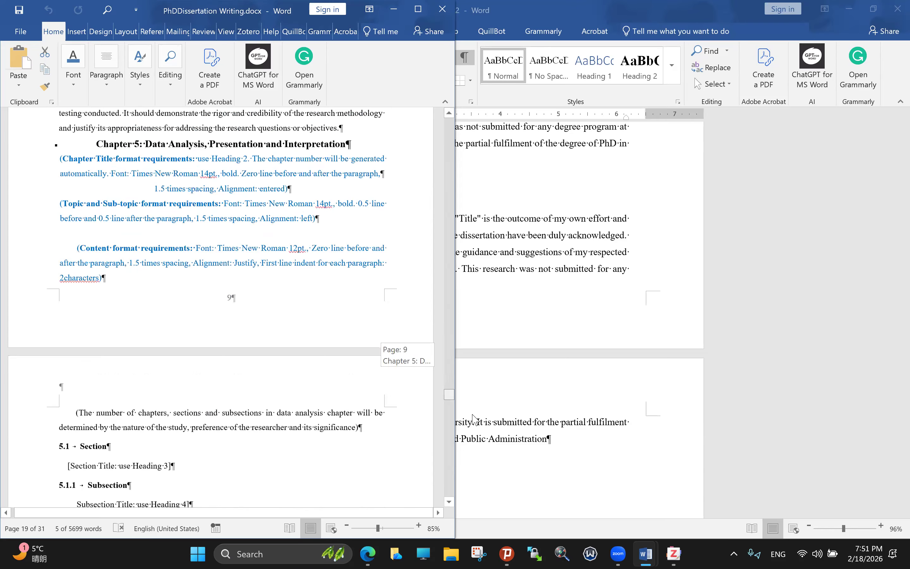
pyautogui.scroll(-8, 473, 419)
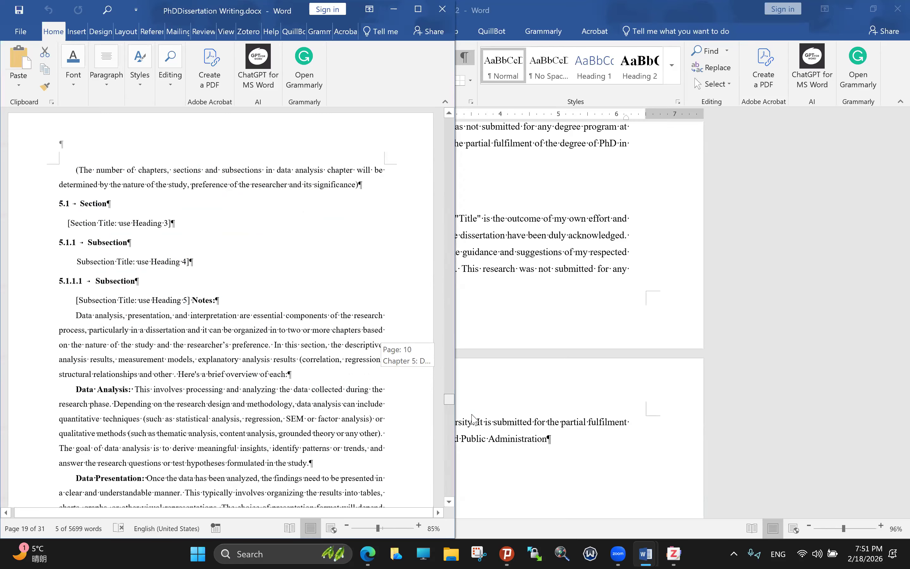
pyautogui.scroll(-10, 473, 419)
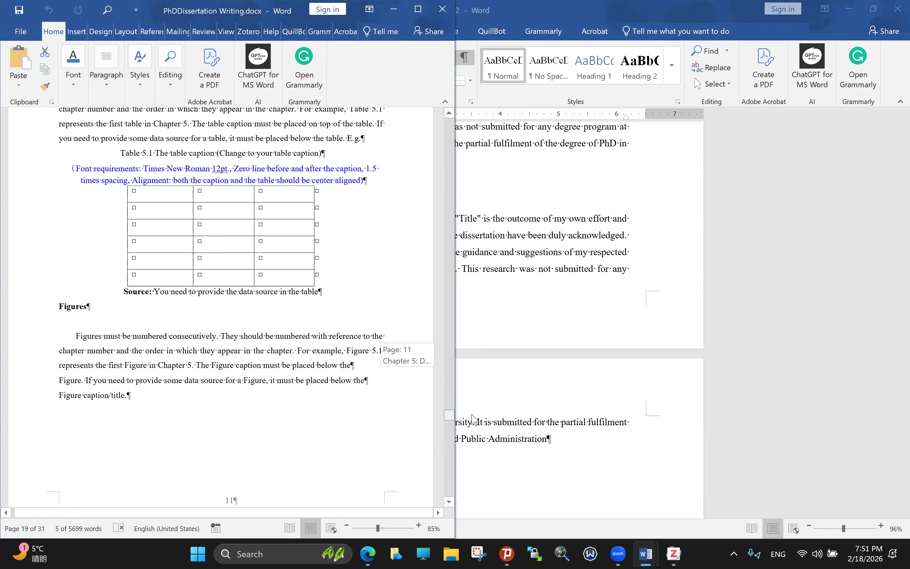
pyautogui.moveTo(472, 415); pyautogui.dragTo(472, 414)
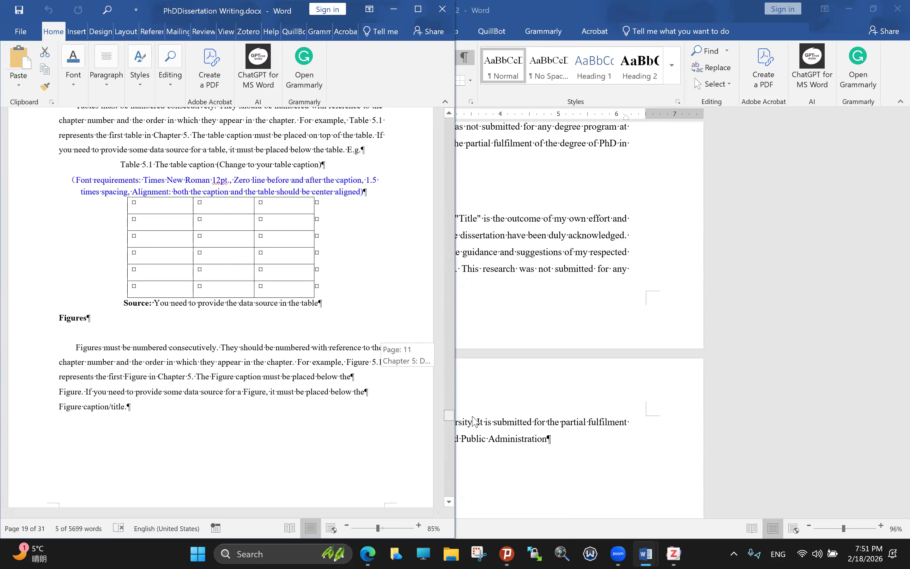
pyautogui.moveTo(473, 416); pyautogui.dragTo(472, 416)
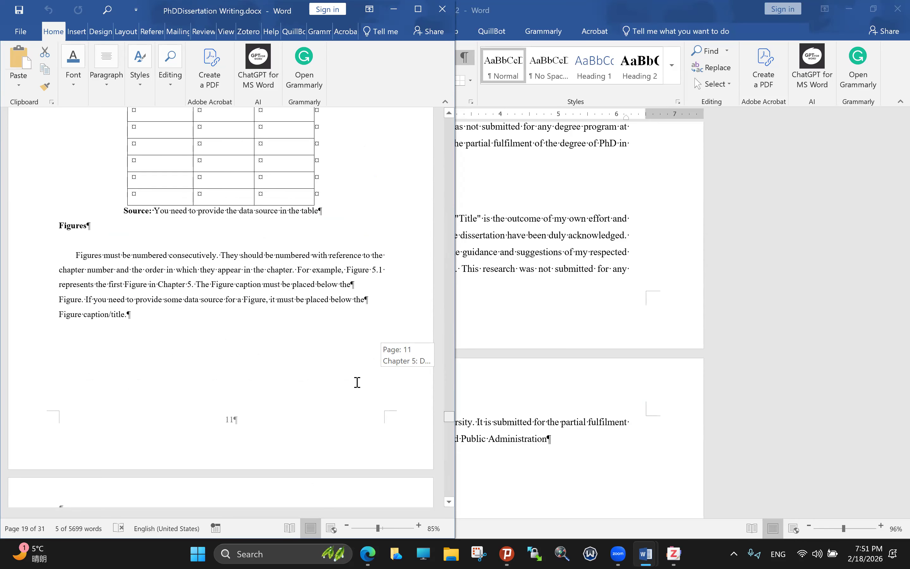
pyautogui.moveTo(124, 211); pyautogui.dragTo(343, 222)
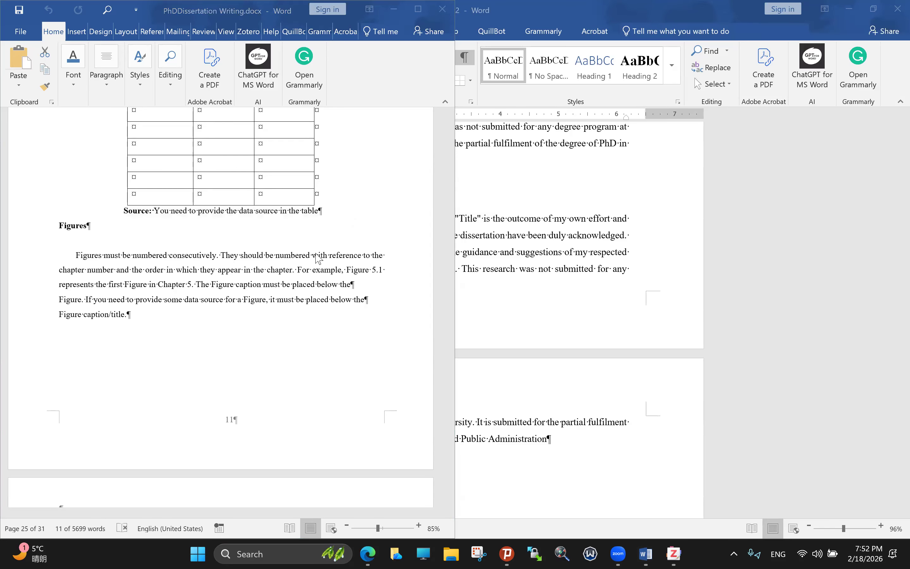
# Step: Highlight the Figure 5.1 font requirements text and select the age pie chart
pyautogui.scroll(-1, 371, 292)
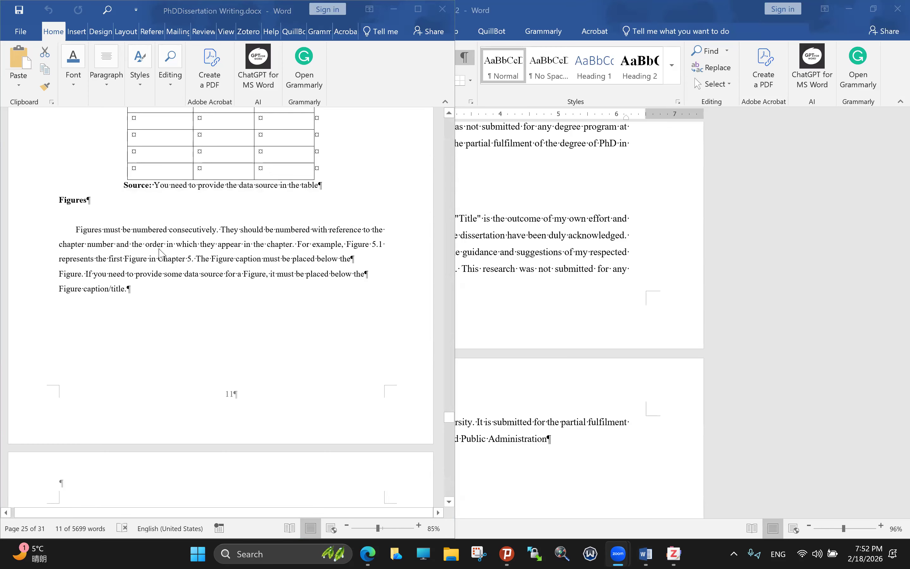
pyautogui.scroll(1, 162, 252)
pyautogui.scroll(-6, 220, 263)
pyautogui.scroll(-5, 220, 265)
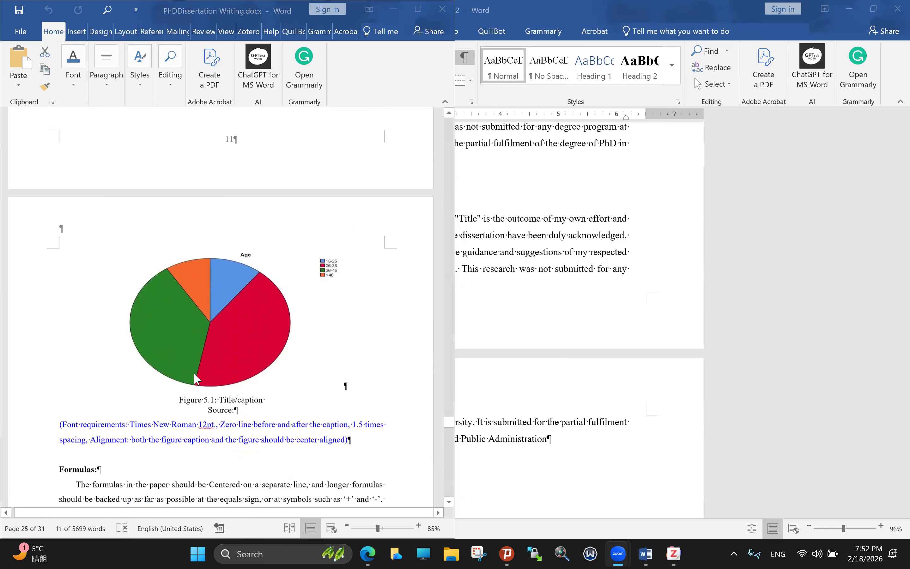
pyautogui.scroll(-2, 130, 380)
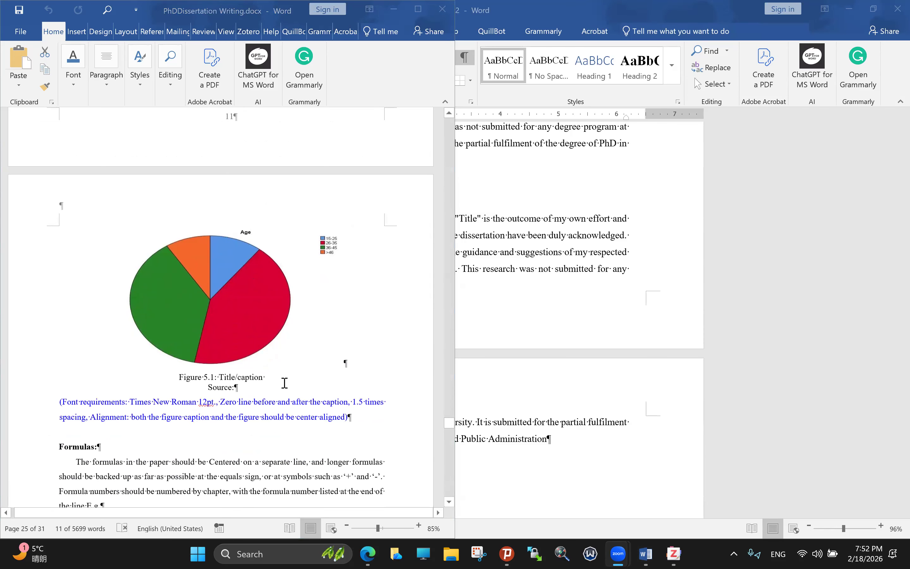
pyautogui.moveTo(81, 372); pyautogui.dragTo(295, 390)
pyautogui.click(313, 334)
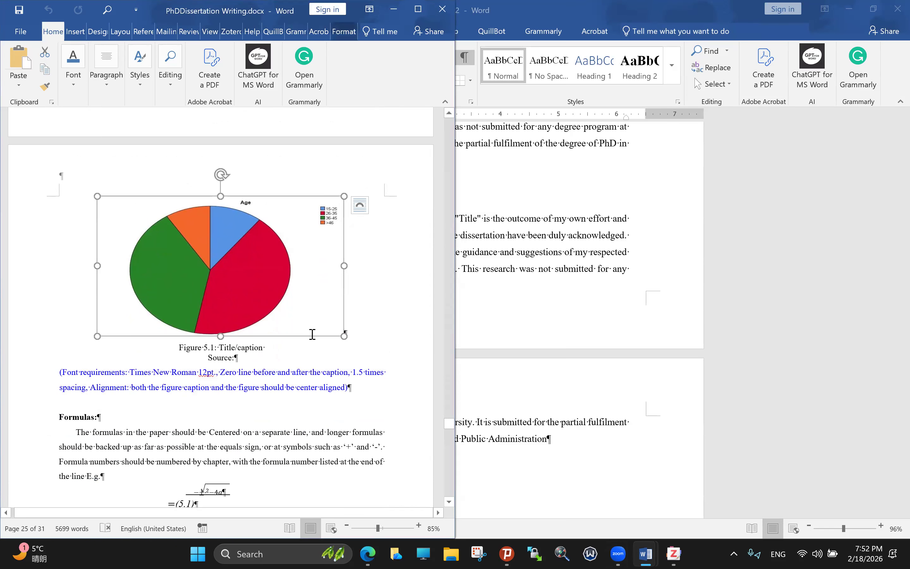
# Step: Scroll on to the Formulas guidance and Chapter 6 requirements on page 26
pyautogui.scroll(-3, 310, 334)
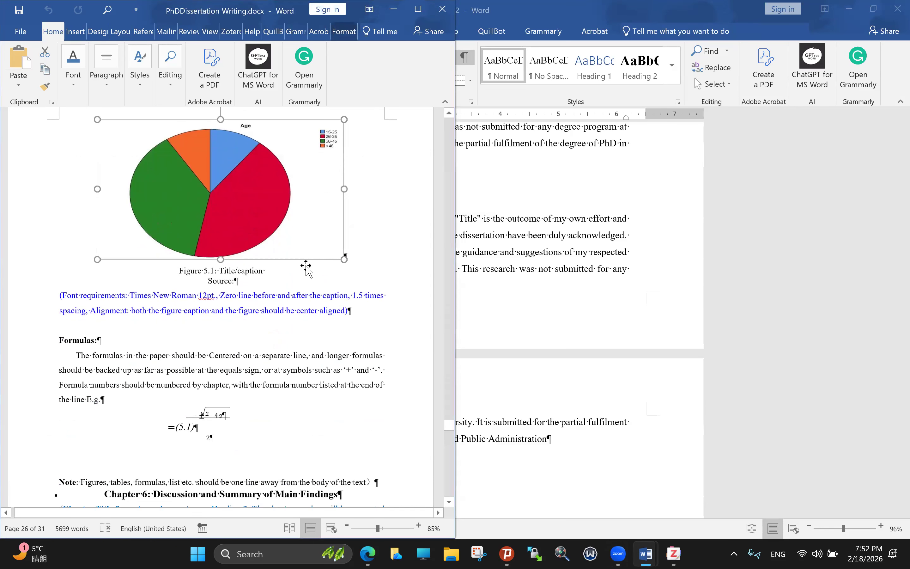
pyautogui.scroll(-5, 306, 265)
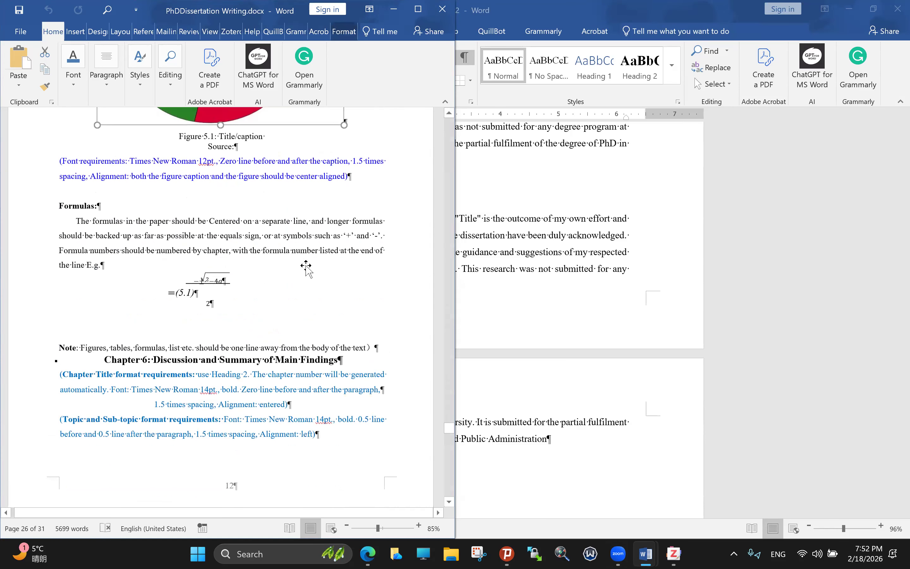
pyautogui.scroll(-1, 306, 265)
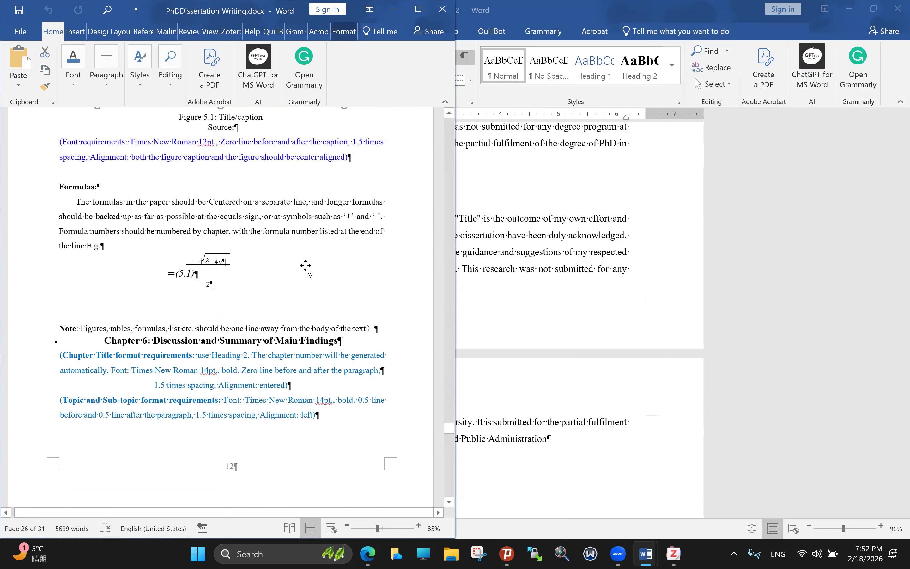
pyautogui.scroll(8, 306, 265)
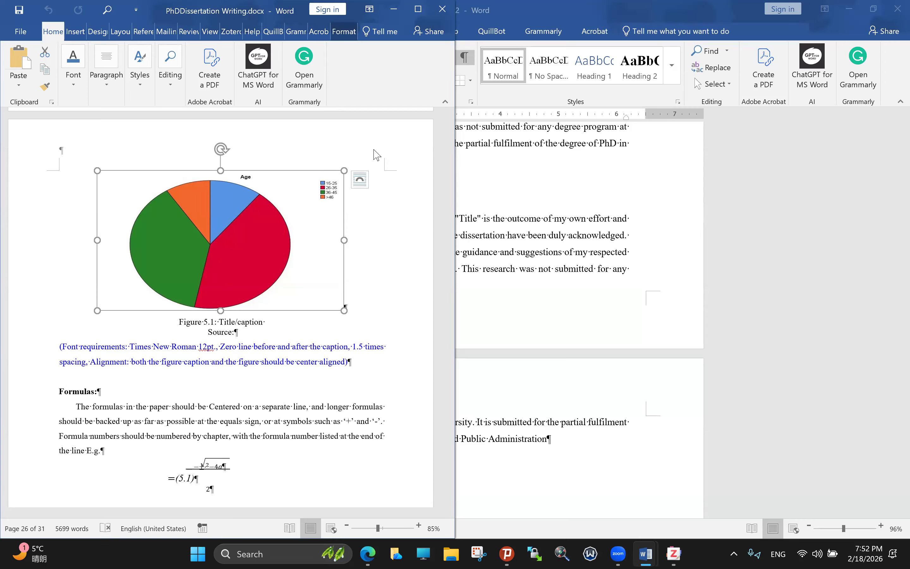
pyautogui.click(315, 64)
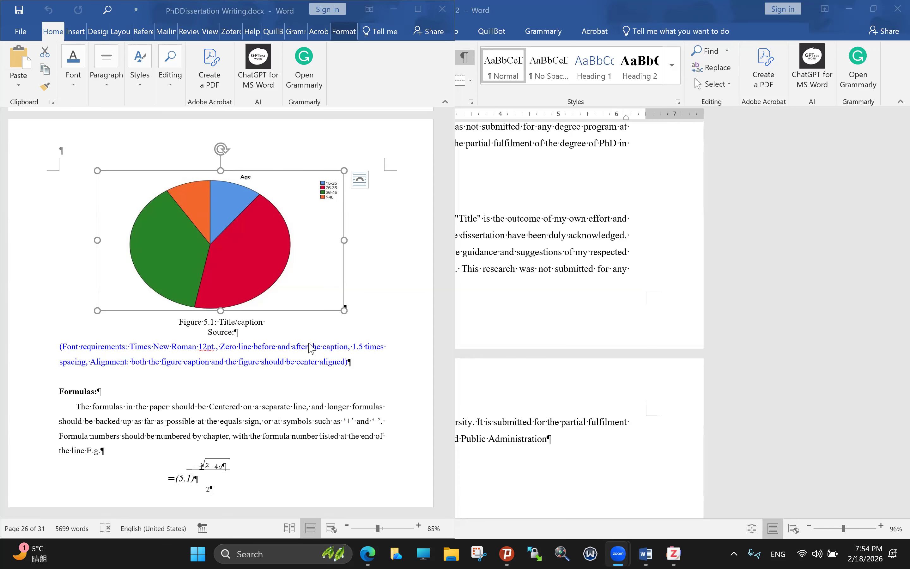
# Step: Scroll past Chapters 6 and 7 to the References page's format and ordering rules
pyautogui.scroll(-5, 311, 348)
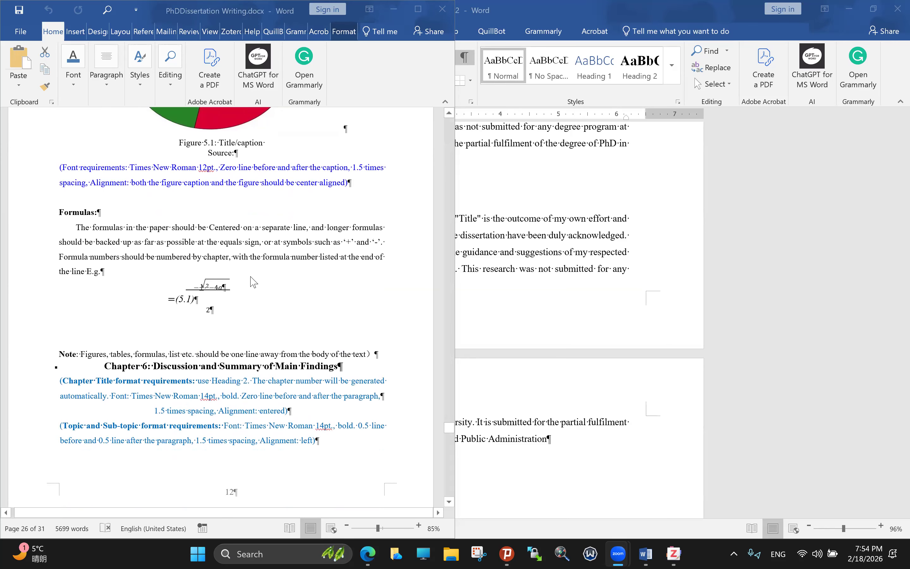
pyautogui.scroll(-5, 253, 282)
pyautogui.scroll(2, 253, 282)
pyautogui.scroll(-2, 254, 283)
pyautogui.scroll(-5, 252, 281)
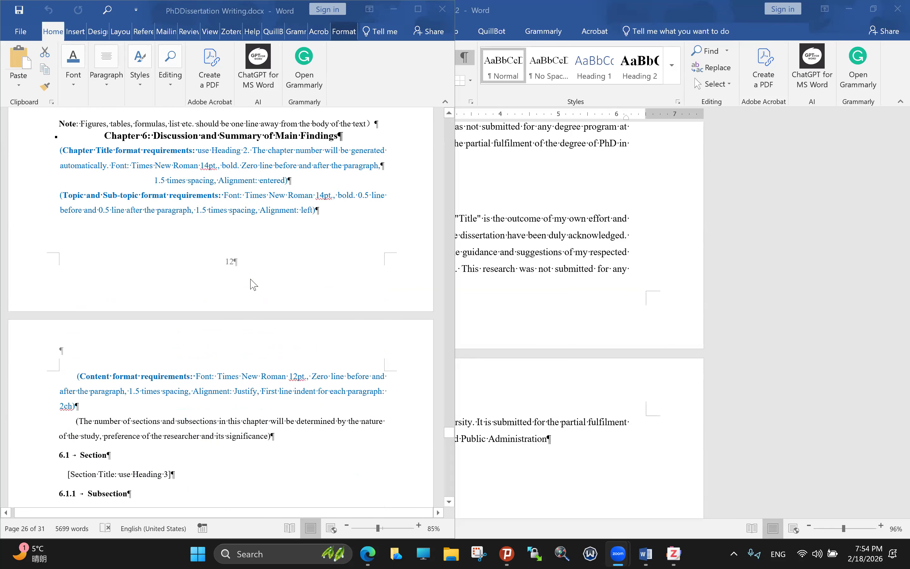
pyautogui.scroll(1, 251, 282)
pyautogui.scroll(-1, 252, 281)
pyautogui.scroll(-8, 254, 284)
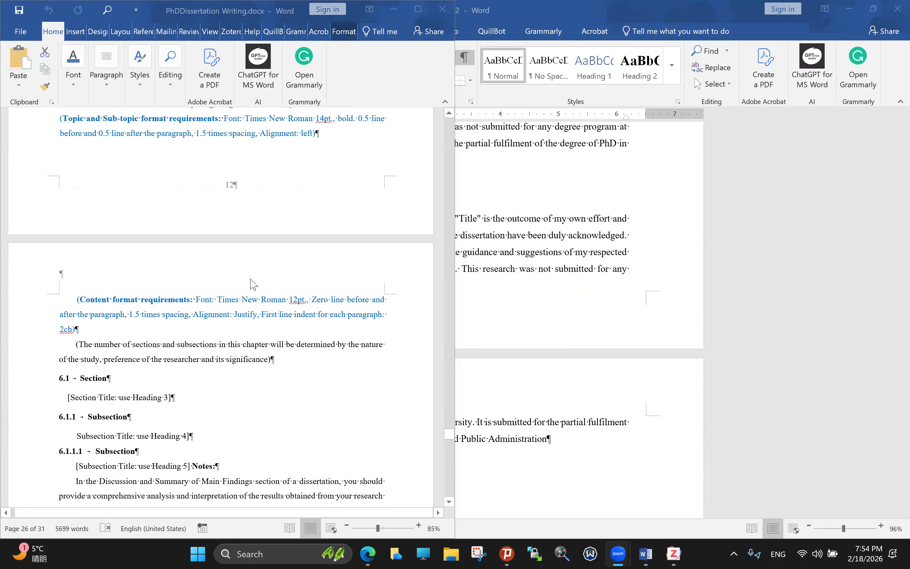
pyautogui.scroll(1, 253, 285)
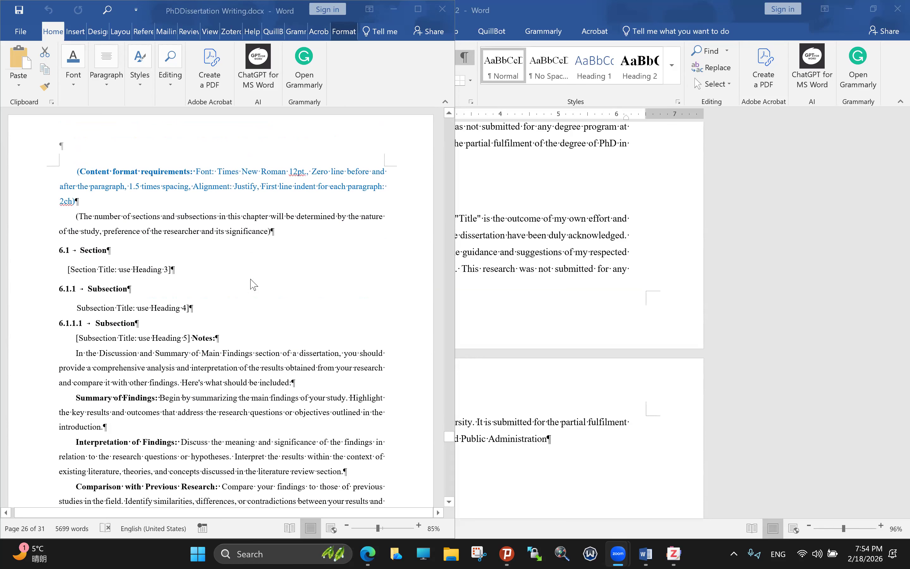
pyautogui.scroll(-12, 253, 285)
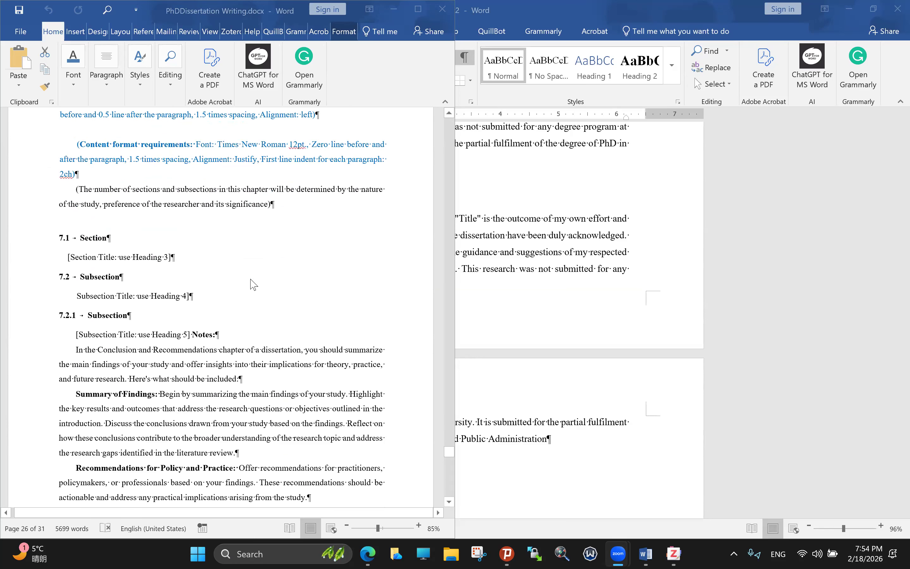
pyautogui.scroll(-4, 253, 284)
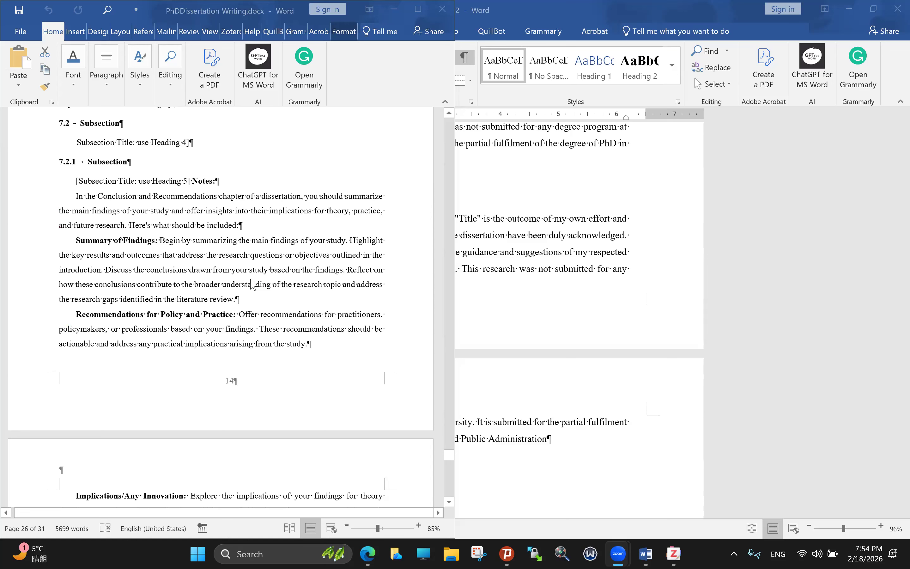
pyautogui.scroll(-3, 251, 281)
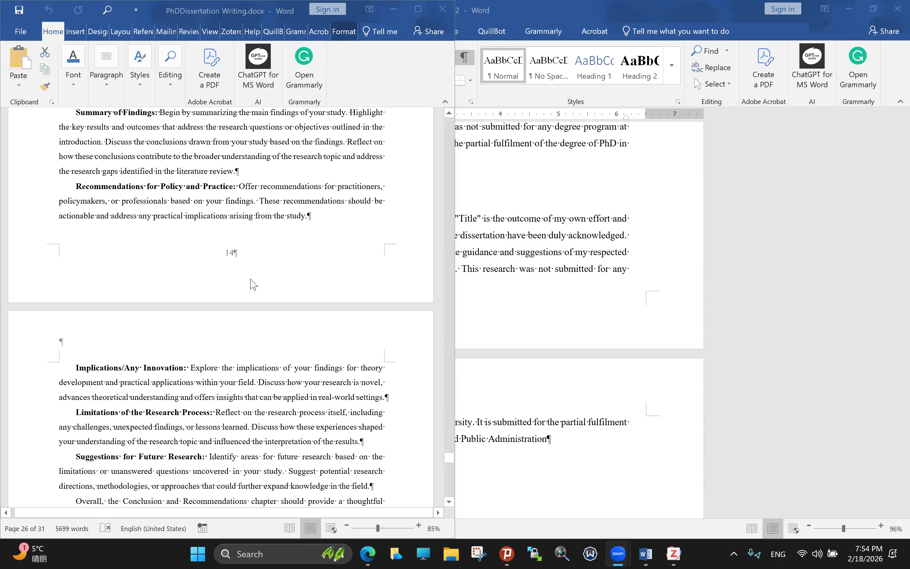
pyautogui.scroll(-8, 253, 284)
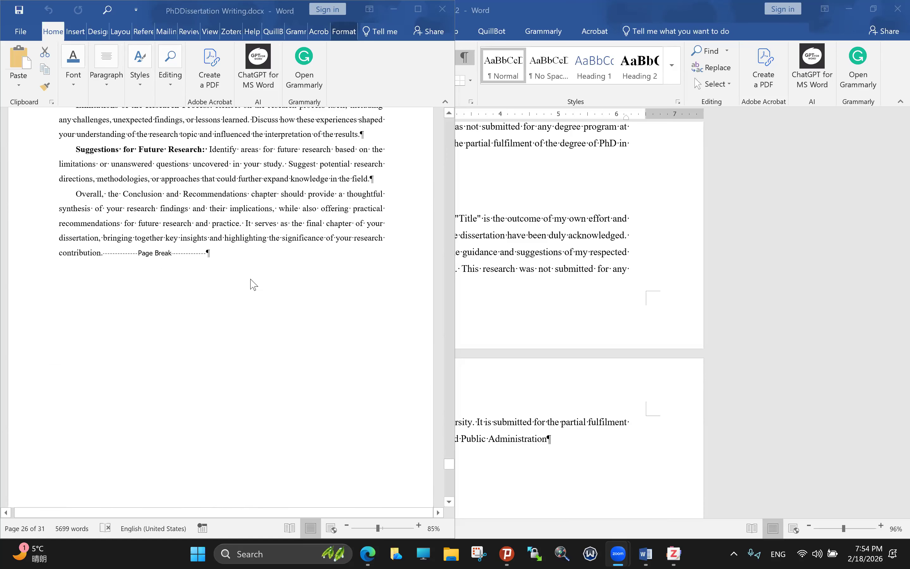
pyautogui.scroll(-6, 253, 285)
pyautogui.scroll(-3, 253, 285)
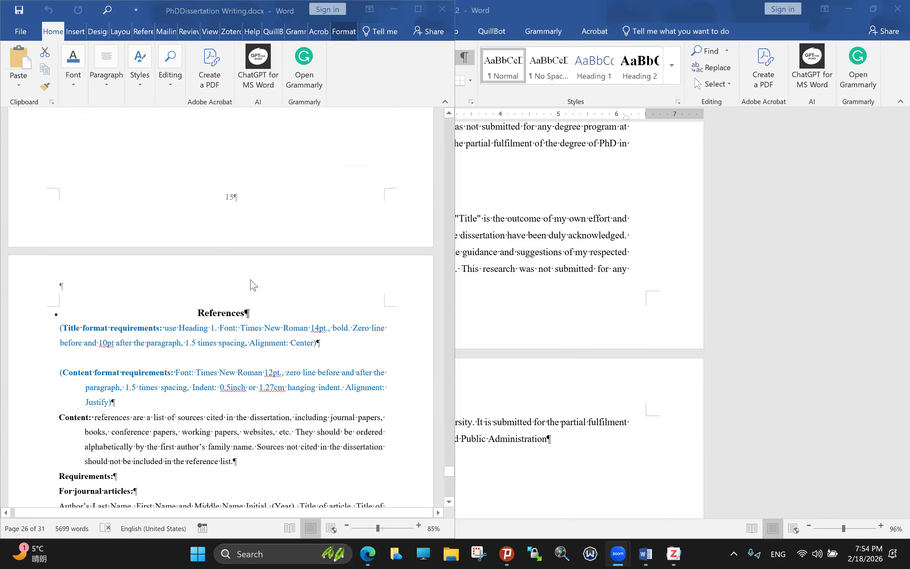
pyautogui.scroll(-4, 253, 285)
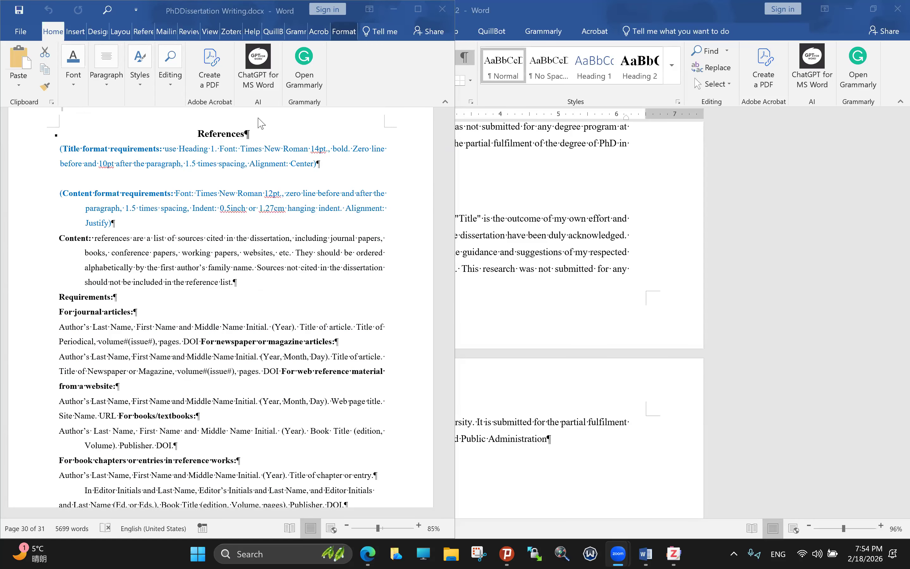
pyautogui.scroll(1, 270, 168)
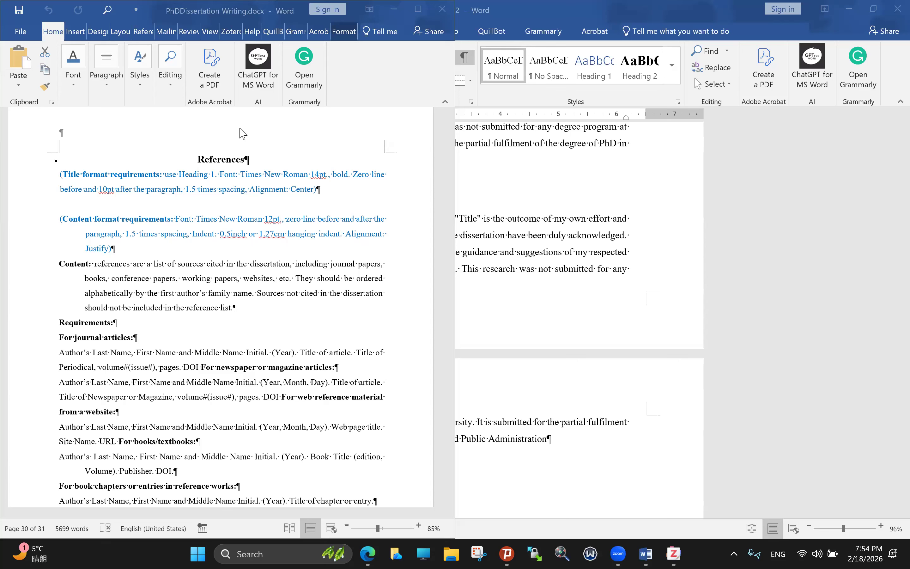
pyautogui.press('super+z')
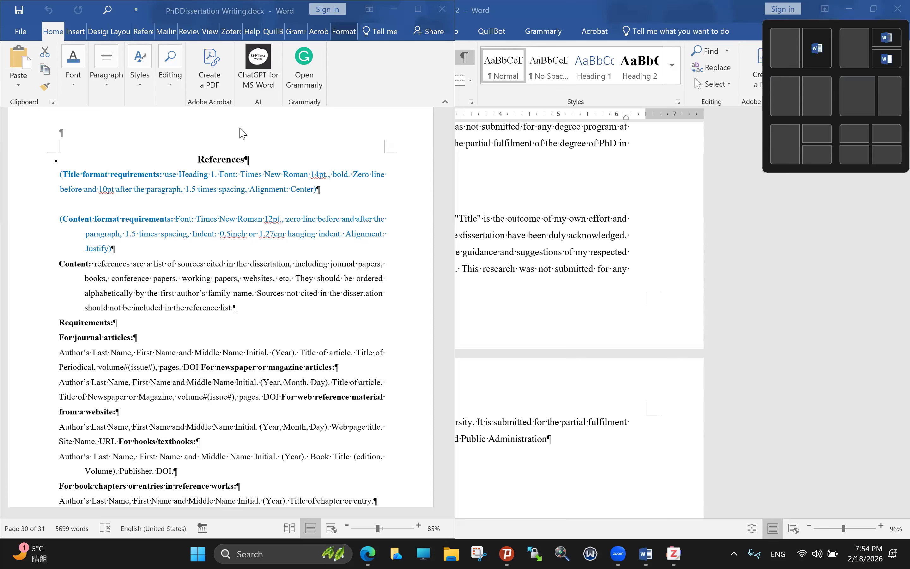
pyautogui.press('Escape')
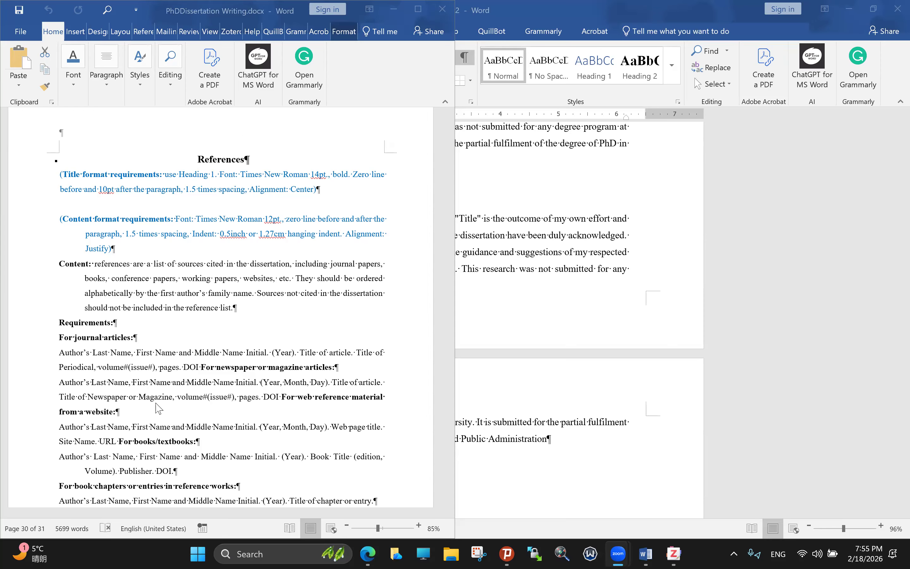
# Step: Scroll through the References citation formats toward the Appendixes (Optional) section at the end
pyautogui.scroll(-1, 177, 407)
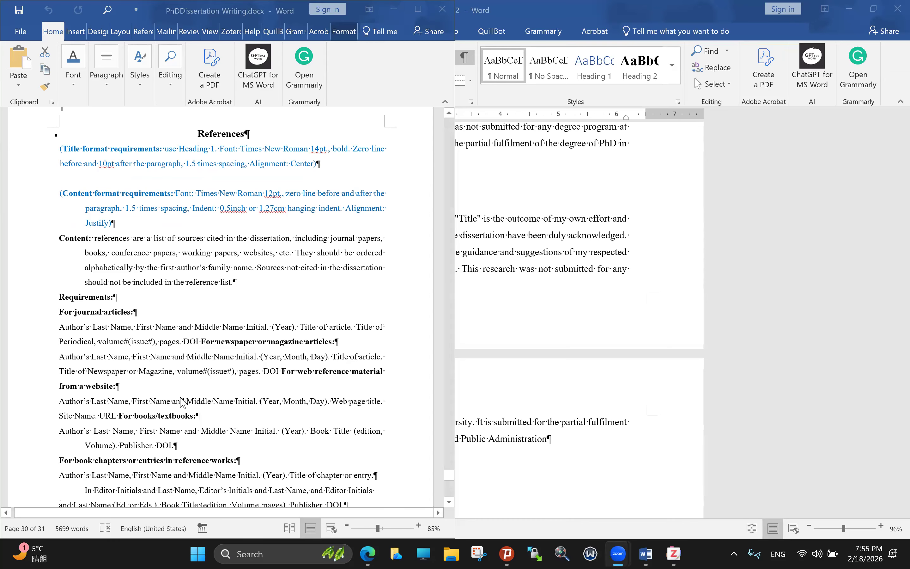
pyautogui.scroll(-10, 191, 393)
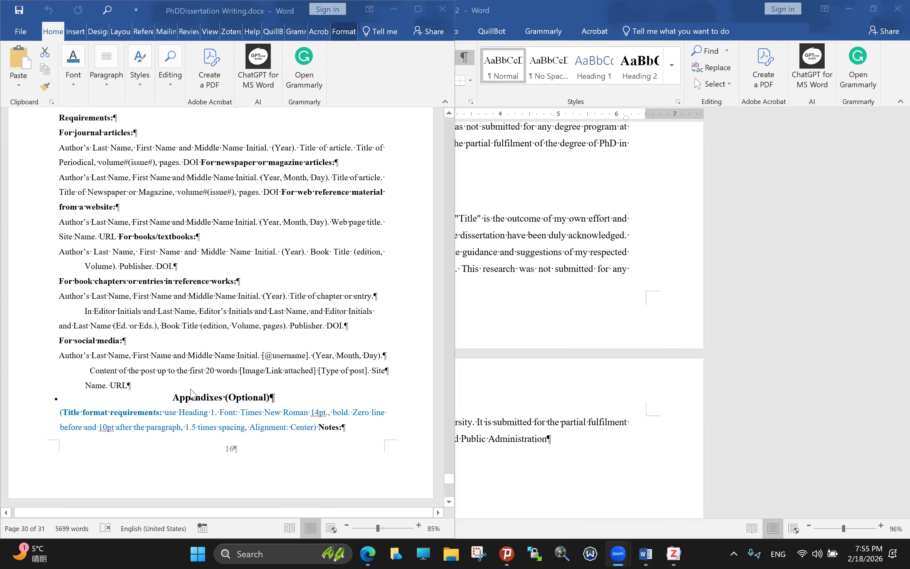
pyautogui.scroll(-2, 194, 394)
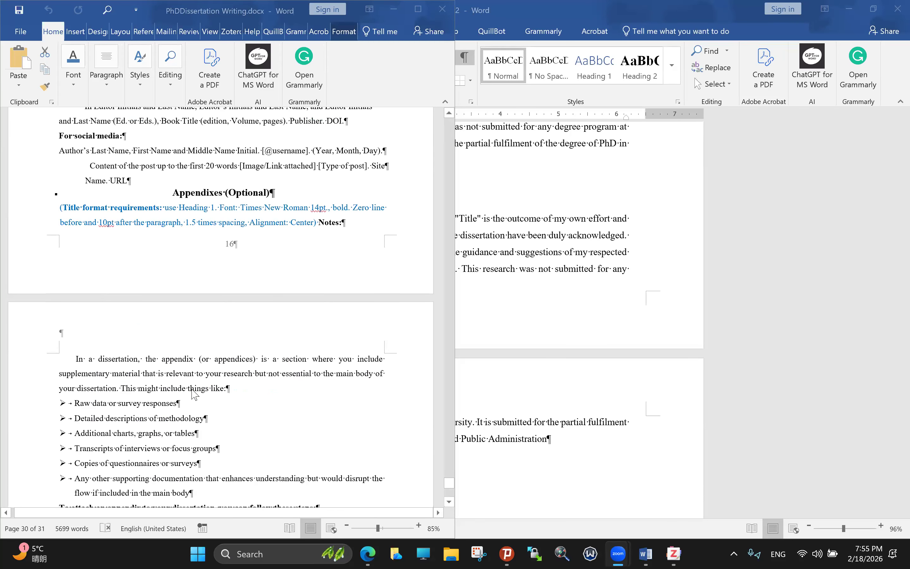
pyautogui.scroll(-7, 191, 393)
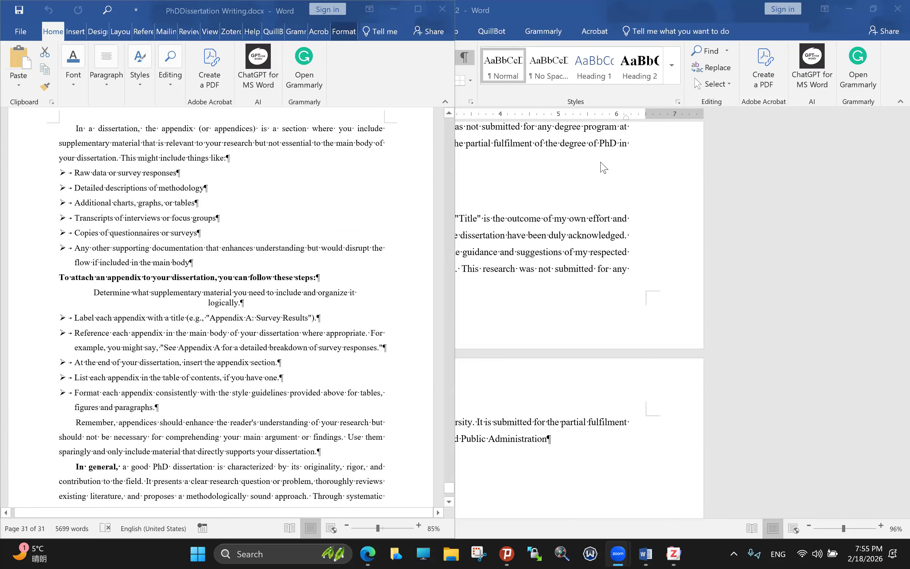
pyautogui.scroll(-5, 604, 168)
pyautogui.scroll(2, 603, 167)
pyautogui.scroll(-2, 603, 168)
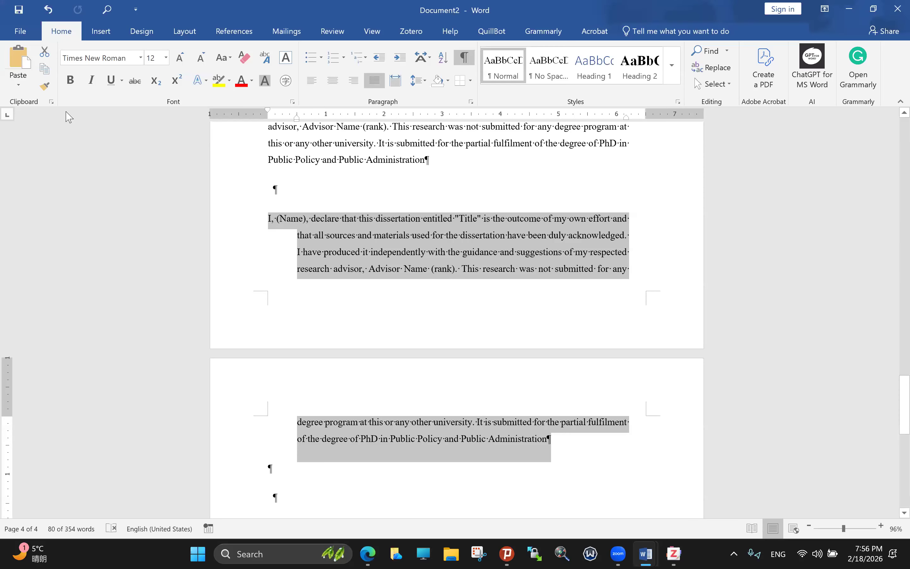
# Step: Undo the last declaration edit in Document2 and show the Zotero citation tools
pyautogui.hotkey('ctrl', 'z')
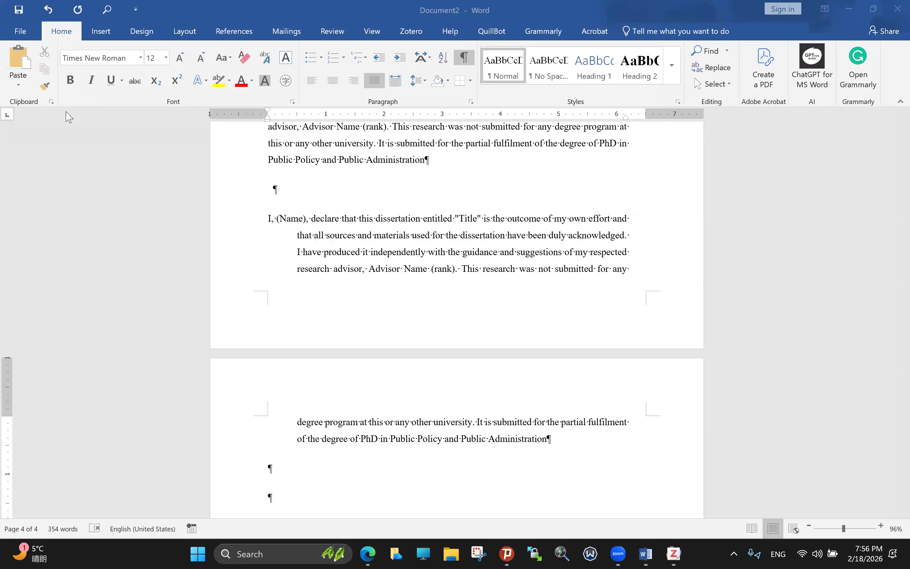
pyautogui.click(225, 34)
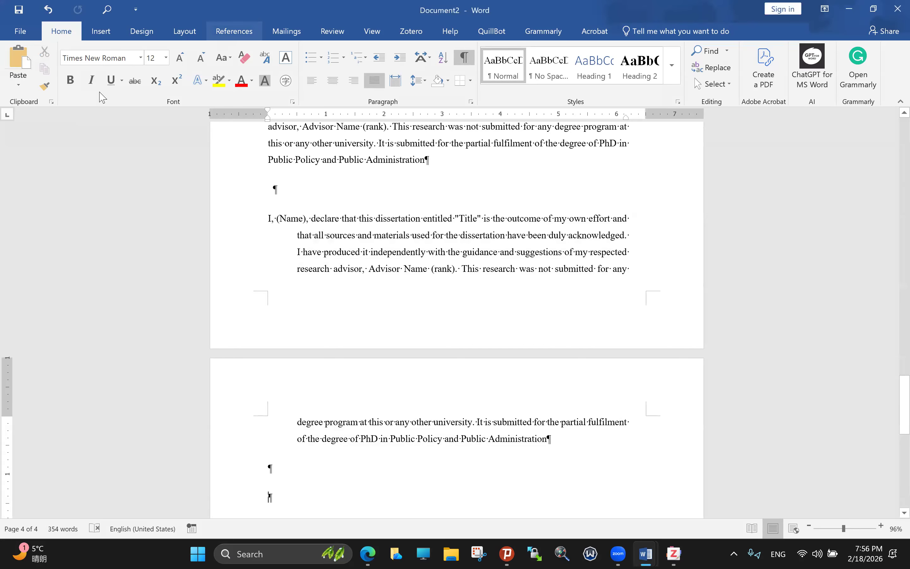
pyautogui.click(229, 37)
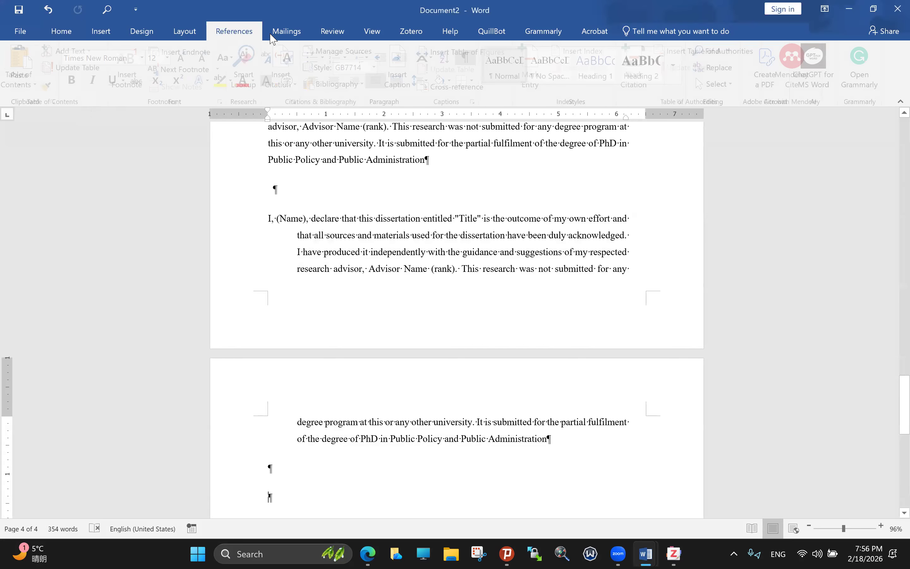
pyautogui.click(414, 34)
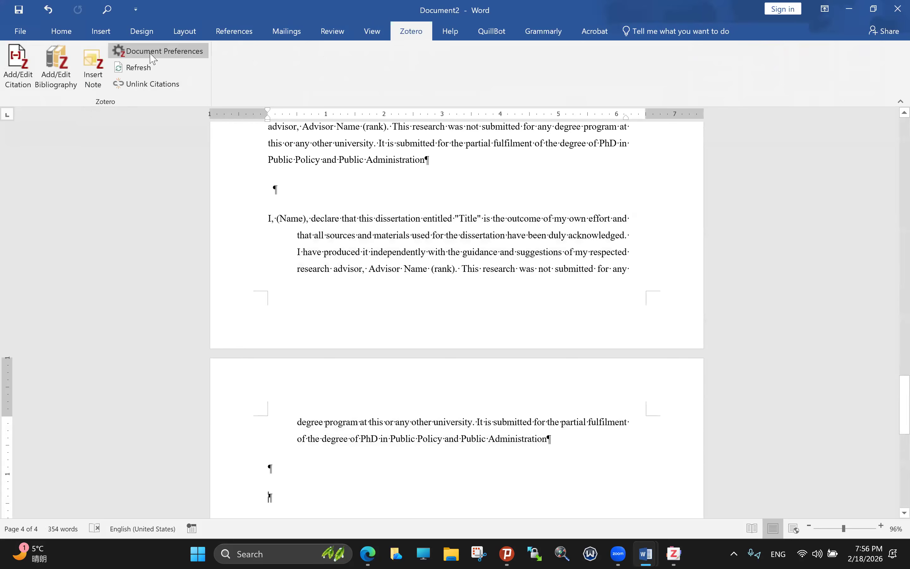
# Step: Open Zotero Document Preferences and browse the Citation Style list, where Fuel is chosen
pyautogui.click(152, 57)
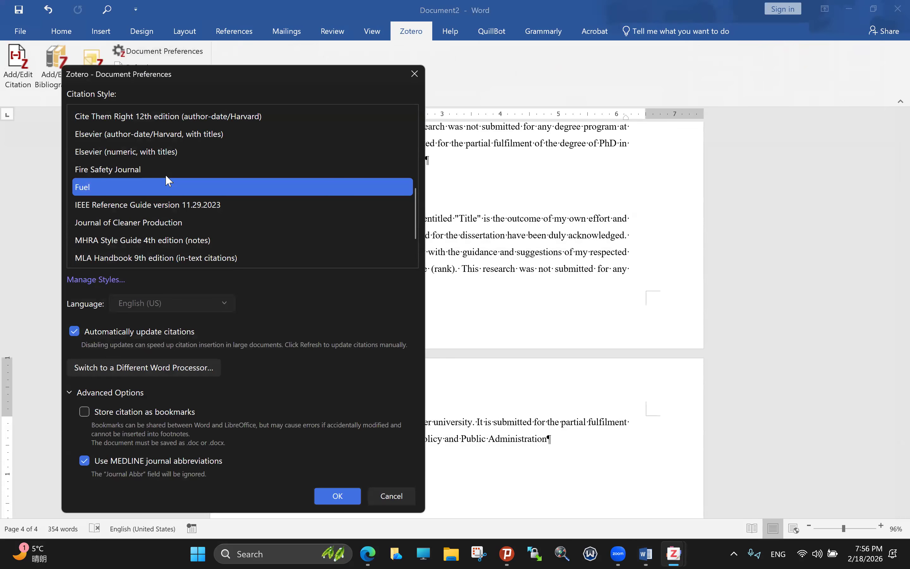
pyautogui.scroll(2, 168, 183)
pyautogui.scroll(1, 165, 214)
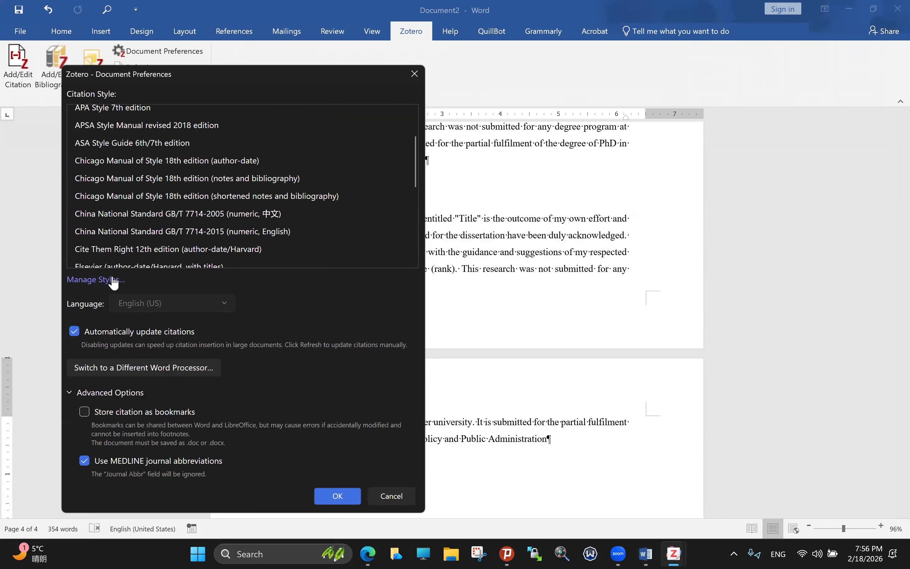
pyautogui.scroll(1, 112, 263)
pyautogui.scroll(-1, 130, 142)
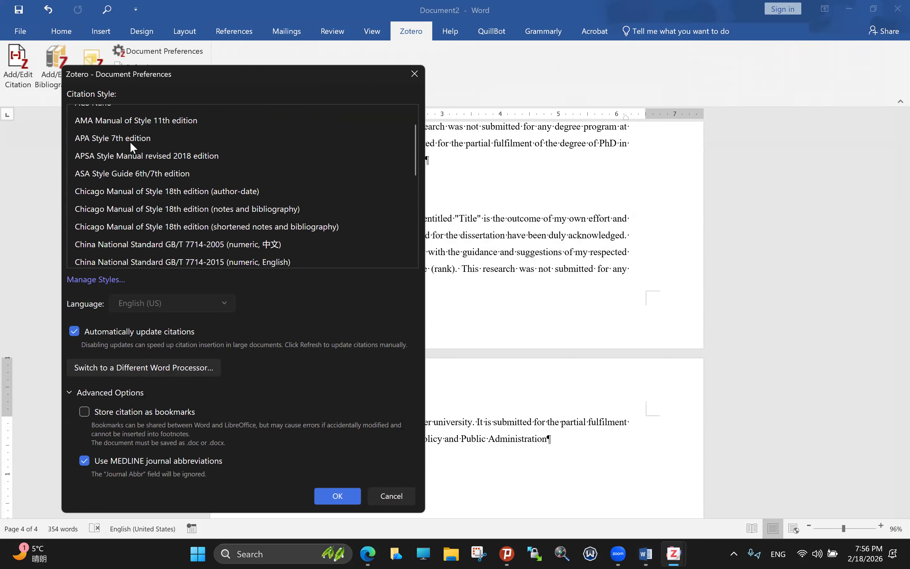
pyautogui.scroll(-1, 130, 141)
pyautogui.scroll(-2, 126, 149)
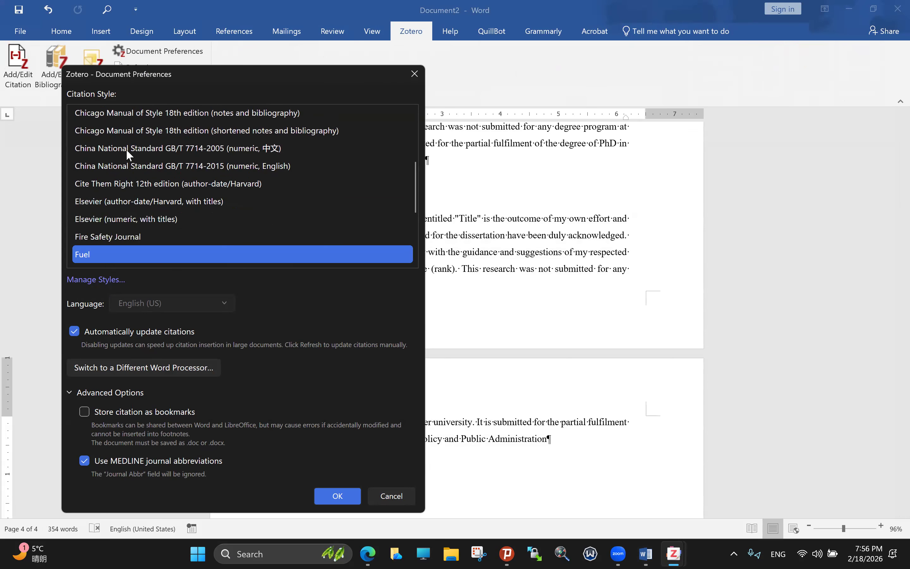